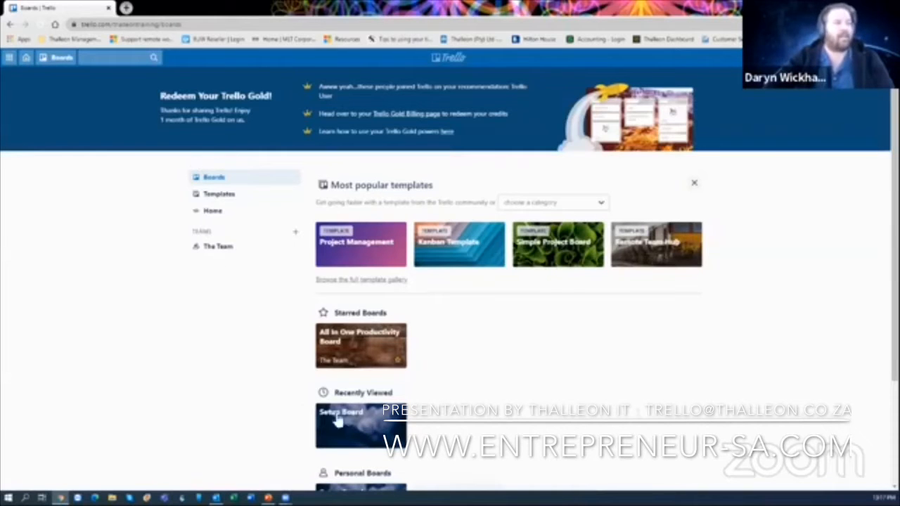
- Open the Setup Board from Recently Viewed on the Trello boards page
{"action": "left_click", "coordinate": [364, 426]}
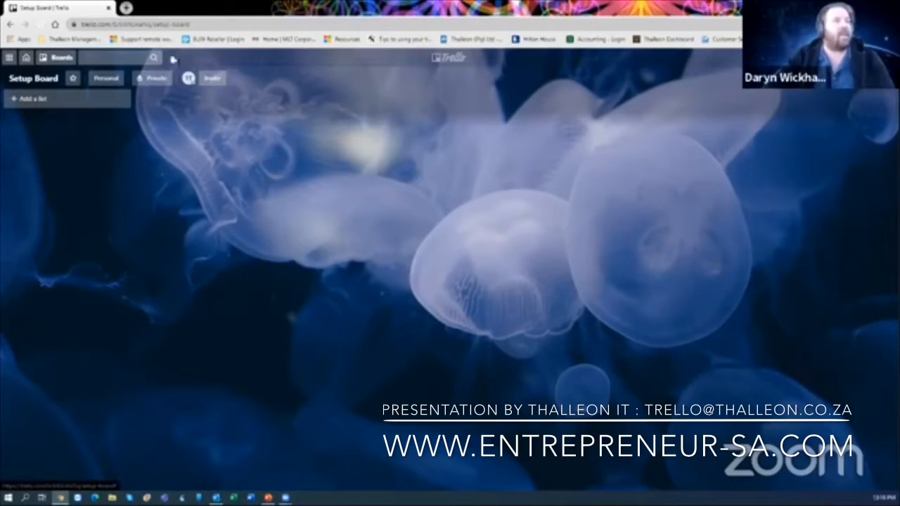
- Select the board title, then open the board menu with background, power-ups and activity
{"action": "left_click", "coordinate": [41, 82]}
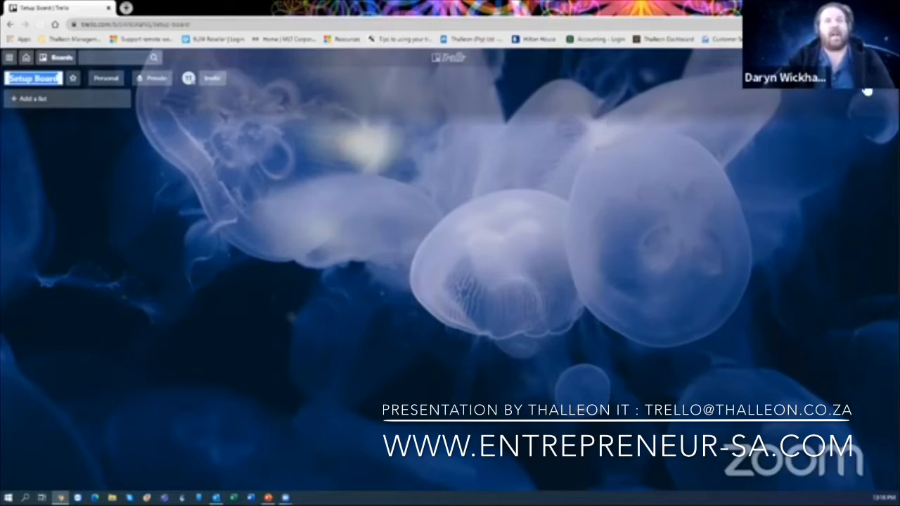
{"action": "left_click", "coordinate": [872, 91]}
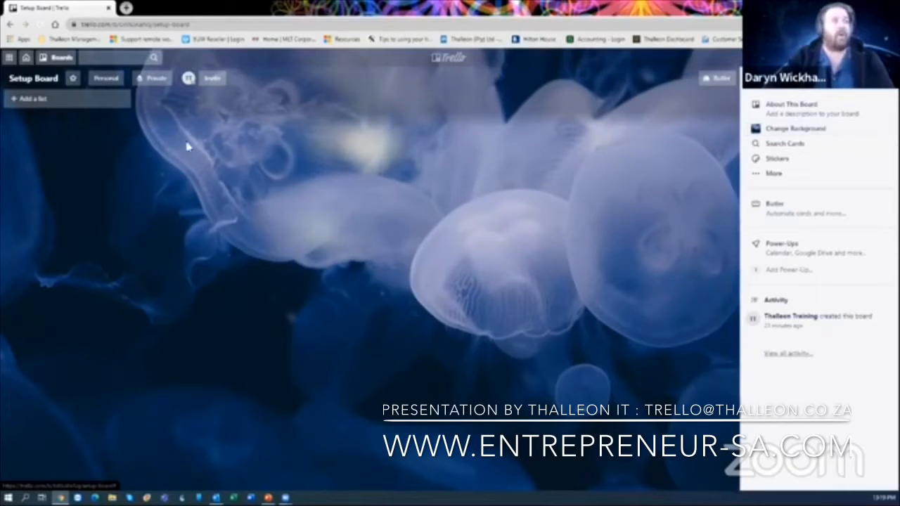
- Glance at the app switcher and Boards list, then expand the board menu's More options
{"action": "left_click", "coordinate": [10, 58]}
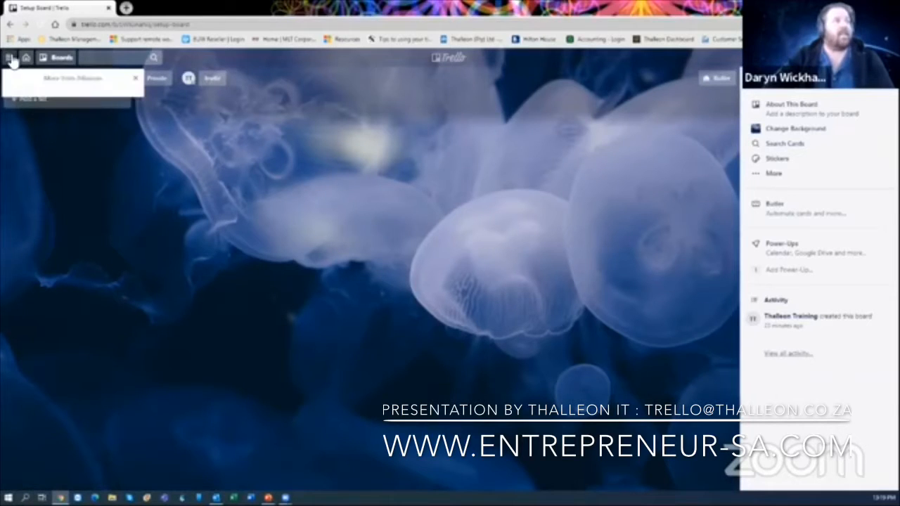
{"action": "left_click", "coordinate": [46, 59]}
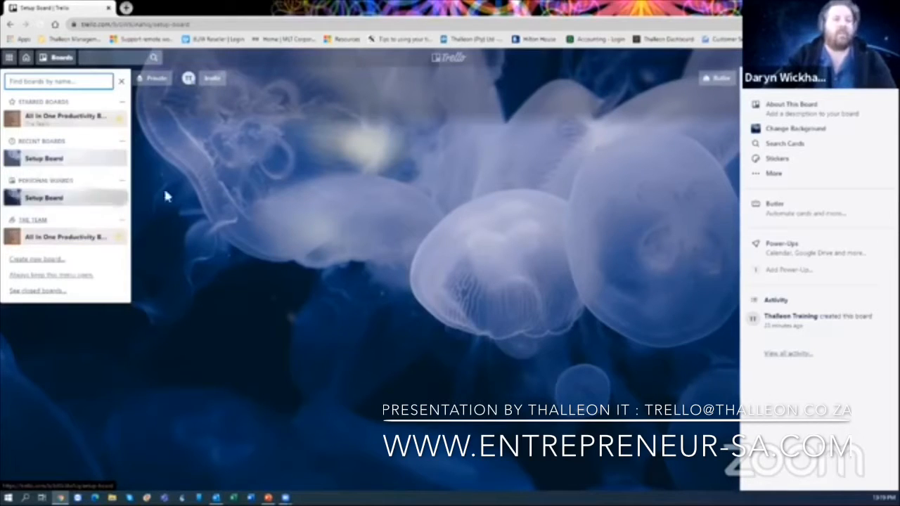
{"action": "left_click", "coordinate": [250, 176]}
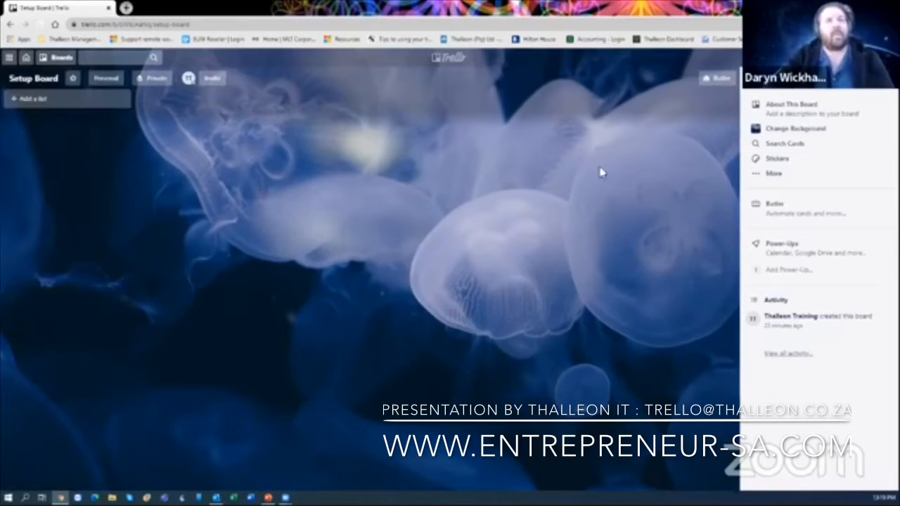
{"action": "left_click", "coordinate": [787, 177]}
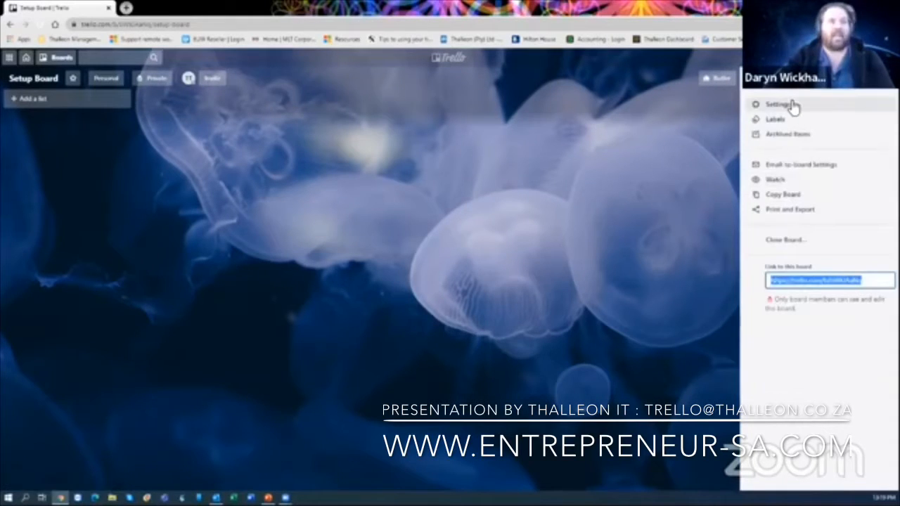
{"action": "left_click", "coordinate": [791, 105]}
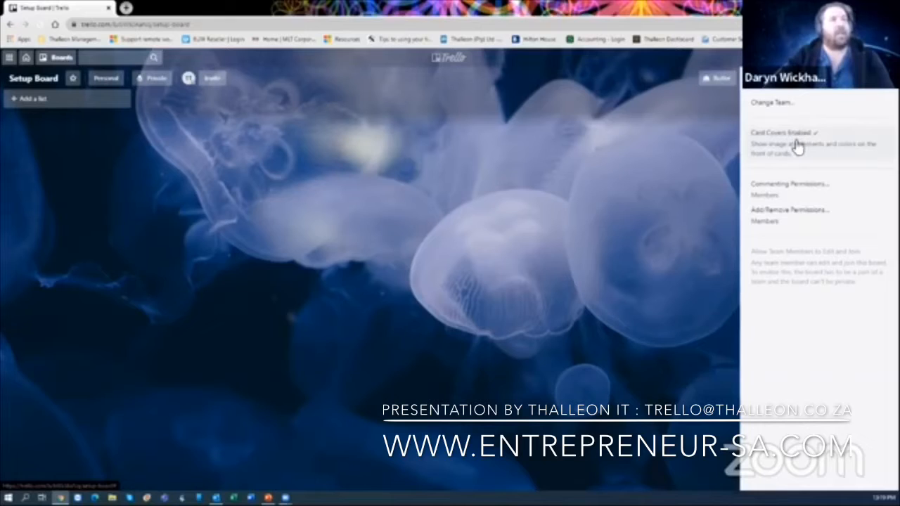
{"action": "left_click", "coordinate": [755, 86]}
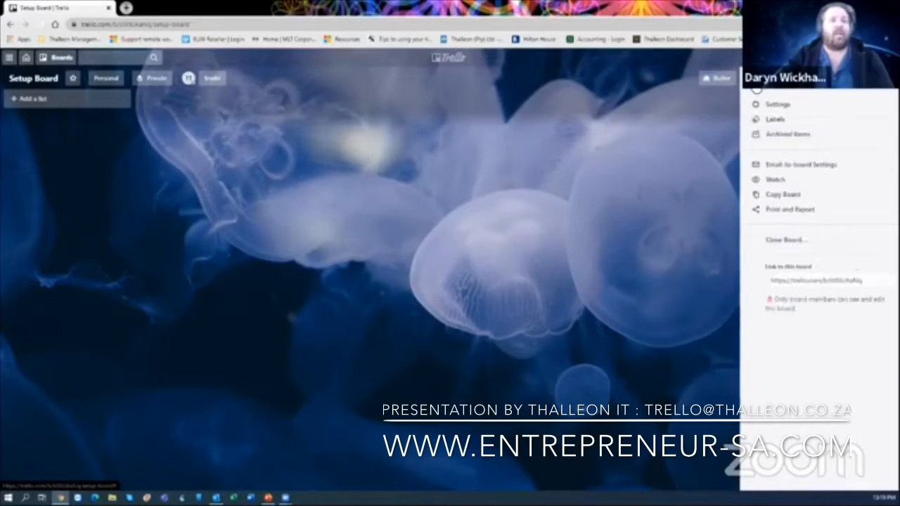
{"action": "left_click", "coordinate": [777, 119]}
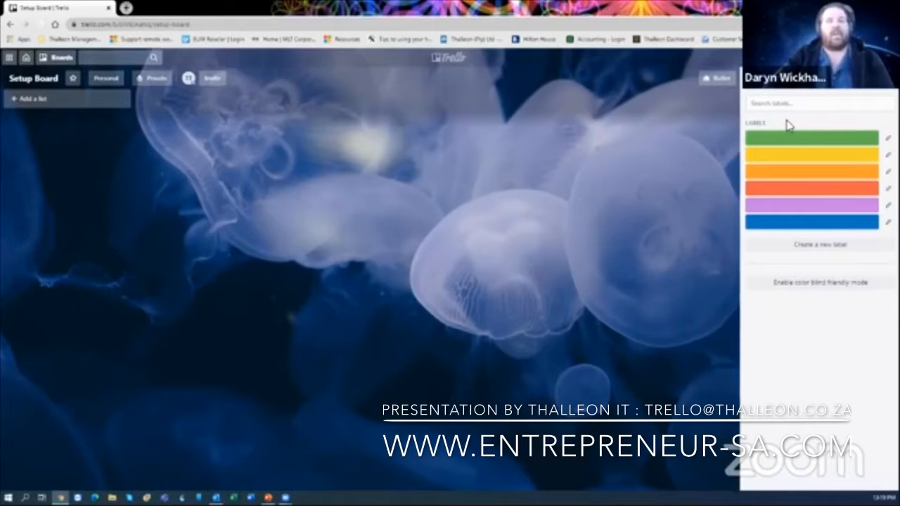
{"action": "left_click", "coordinate": [755, 87]}
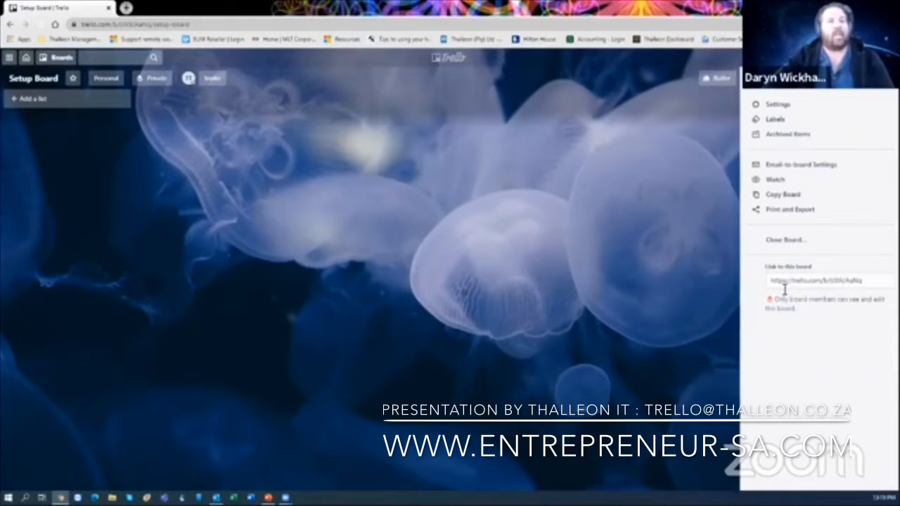
- View the board's email-to-board address, then close the board menu
{"action": "left_click", "coordinate": [809, 166]}
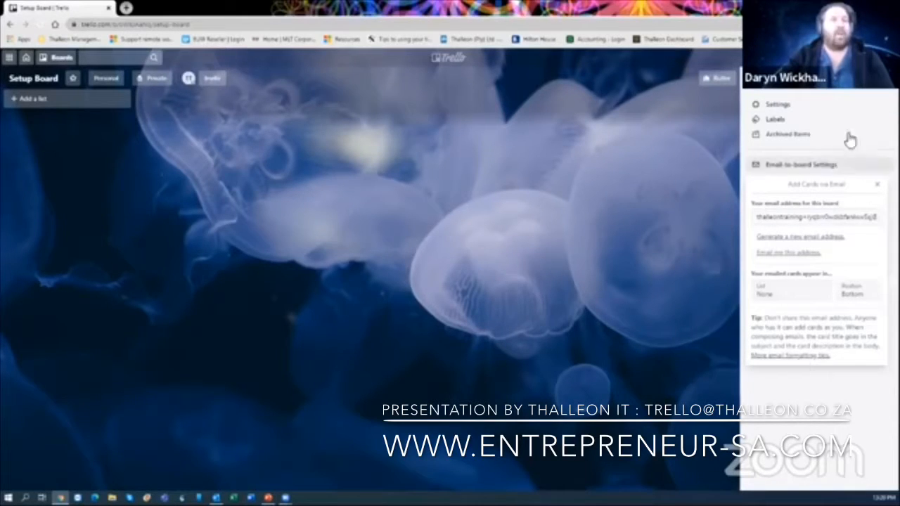
{"action": "left_click", "coordinate": [883, 79]}
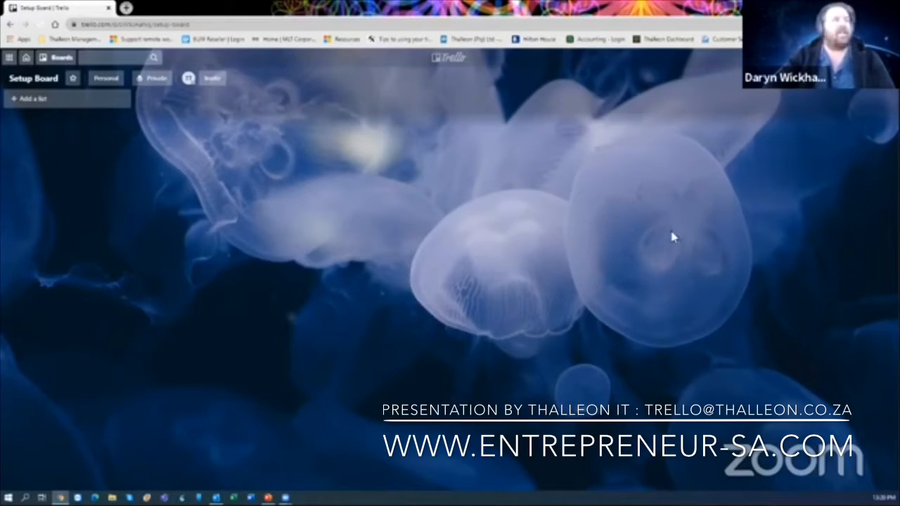
- Create four lists named To Do, In Progress, To Follup and Complete
{"action": "left_click", "coordinate": [79, 104]}
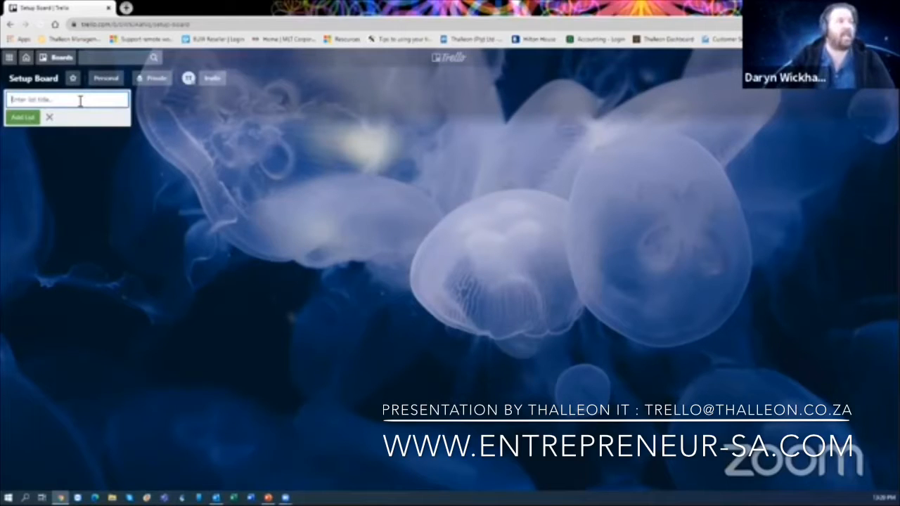
{"action": "type", "text": "To"}
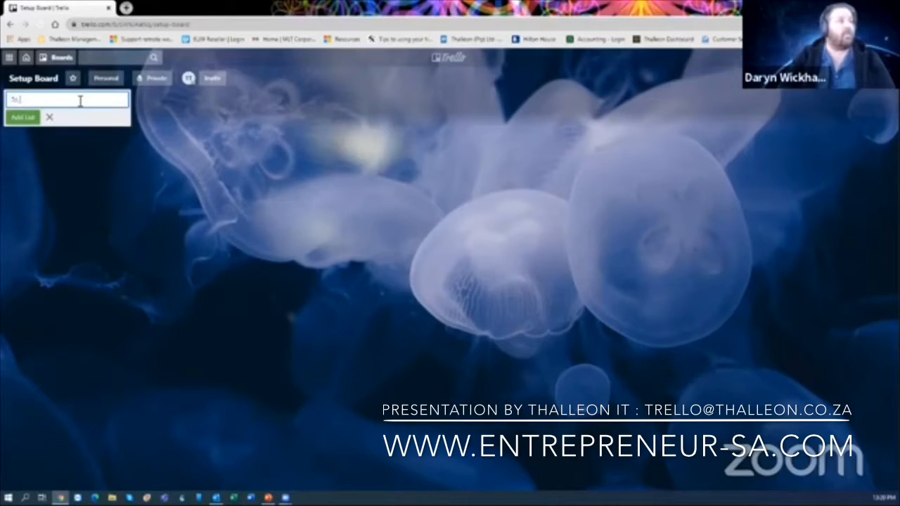
{"action": "type", "text": " Do"}
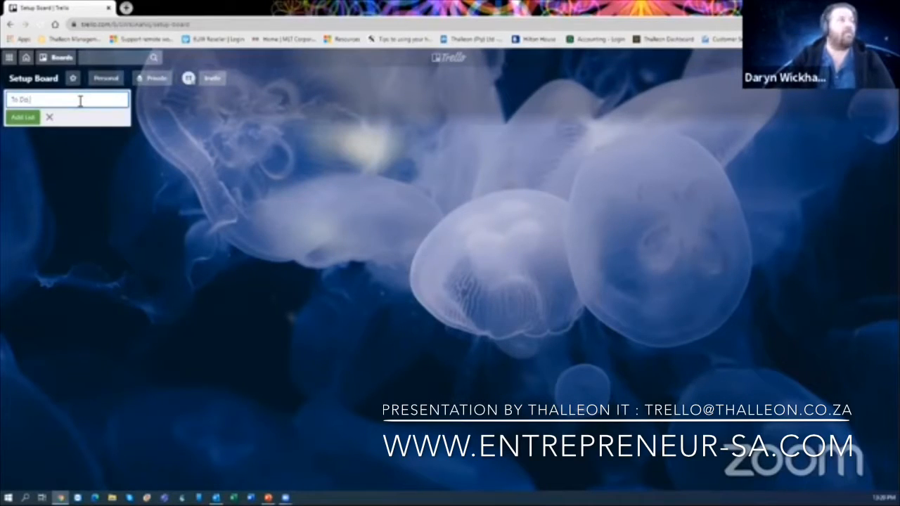
{"action": "left_click", "coordinate": [21, 117]}
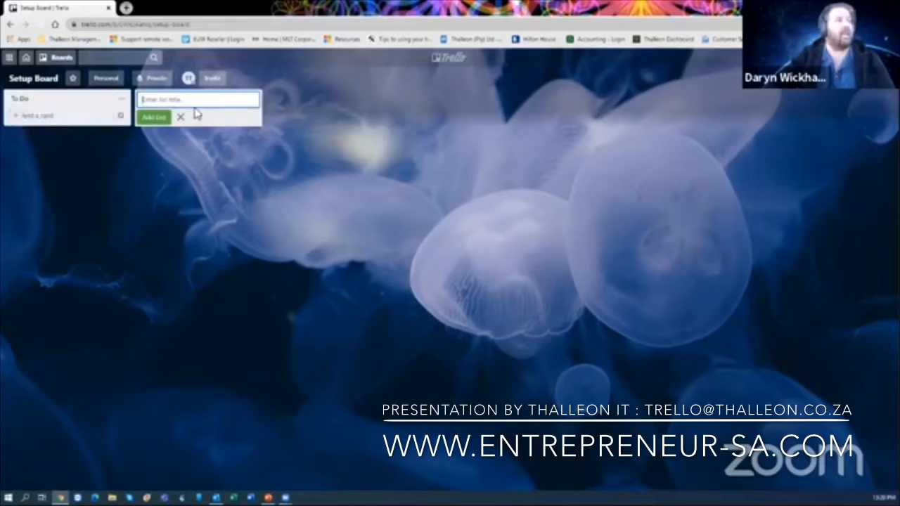
{"action": "type", "text": "In"}
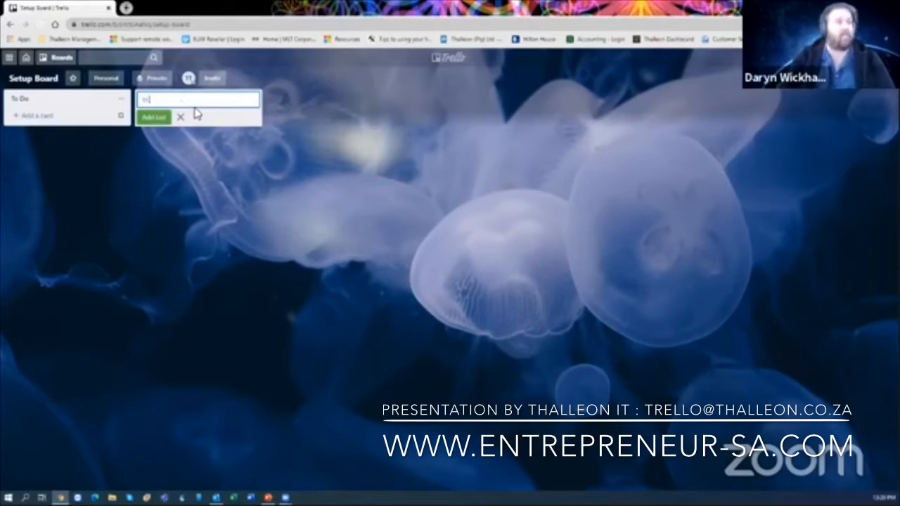
{"action": "type", "text": " Prog"}
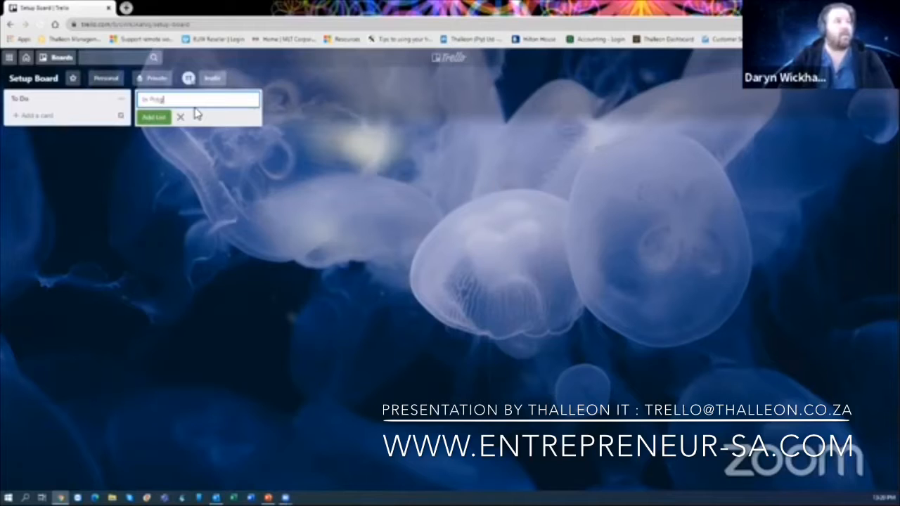
{"action": "type", "text": "ress"}
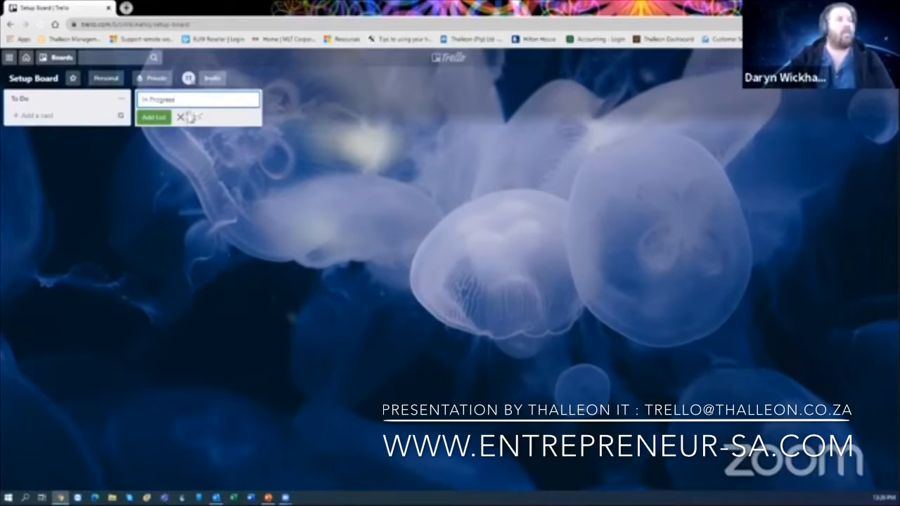
{"action": "left_click", "coordinate": [156, 119]}
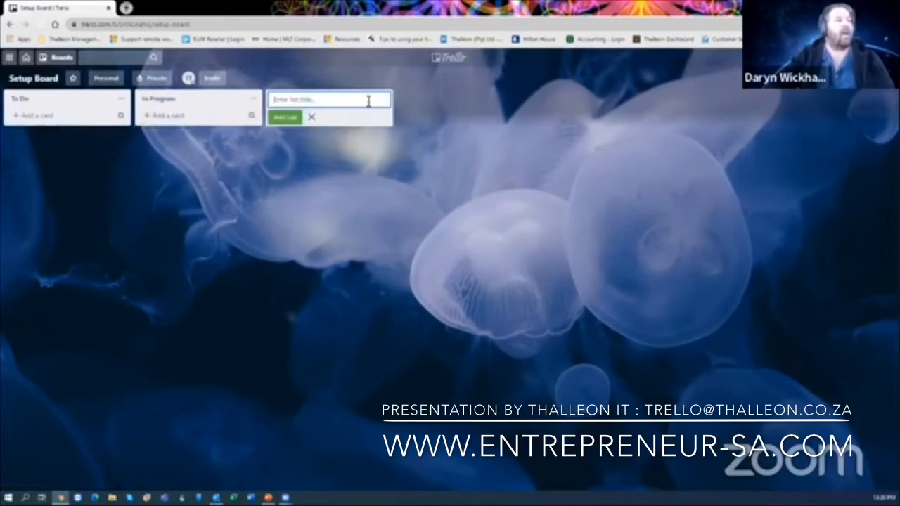
{"action": "type", "text": "To"}
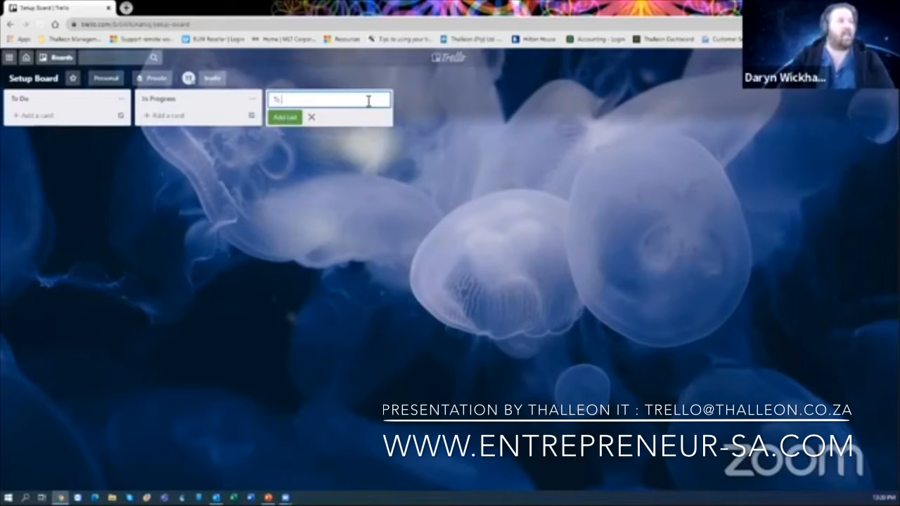
{"action": "type", "text": " Review"}
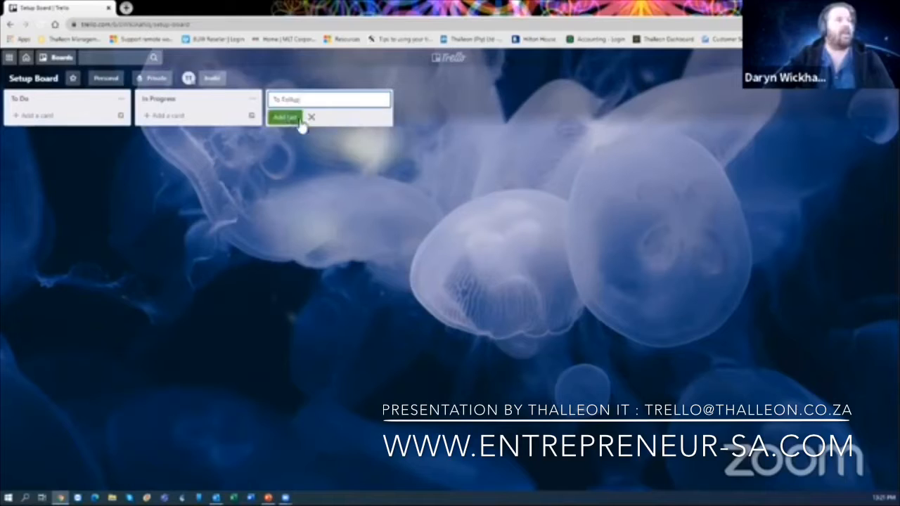
{"action": "left_click", "coordinate": [287, 118]}
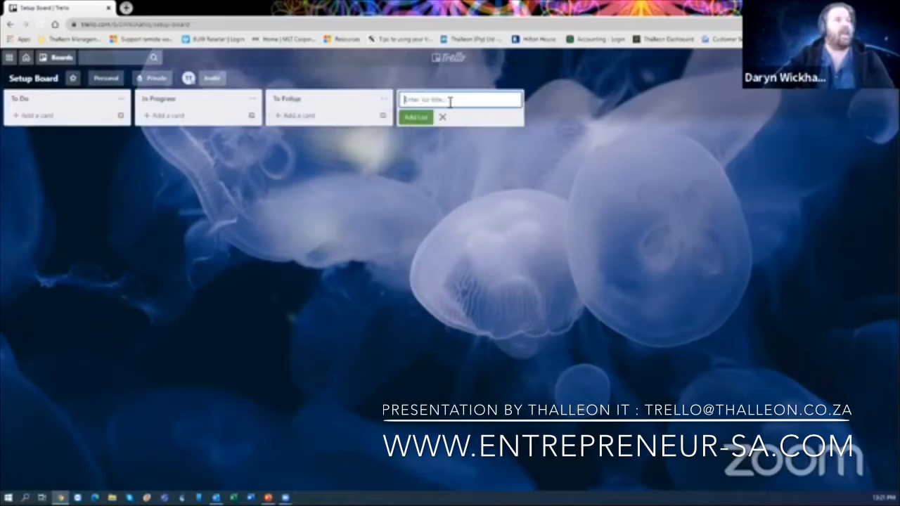
{"action": "type", "text": "Com"}
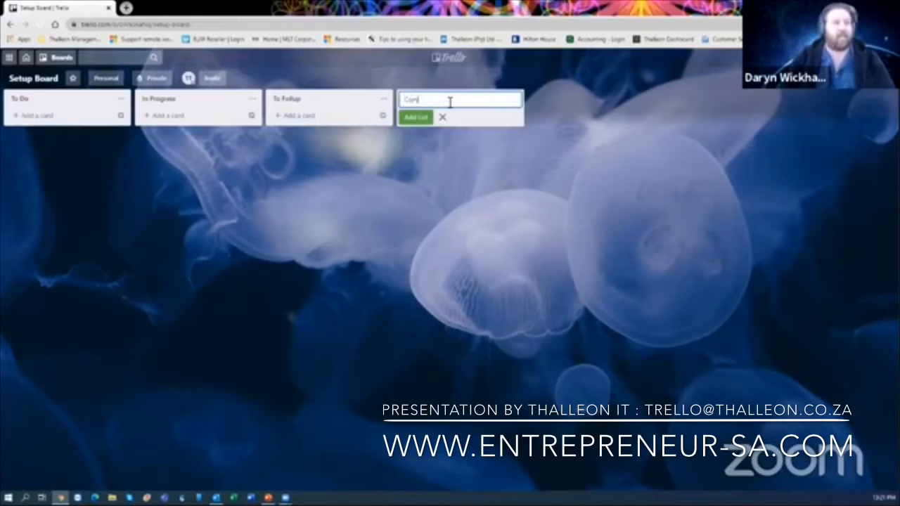
{"action": "type", "text": "plete"}
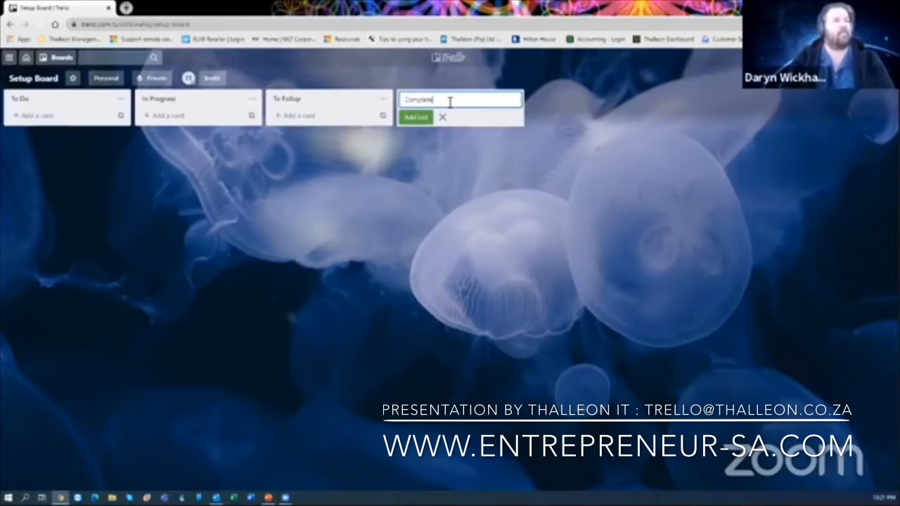
{"action": "key", "text": "Return"}
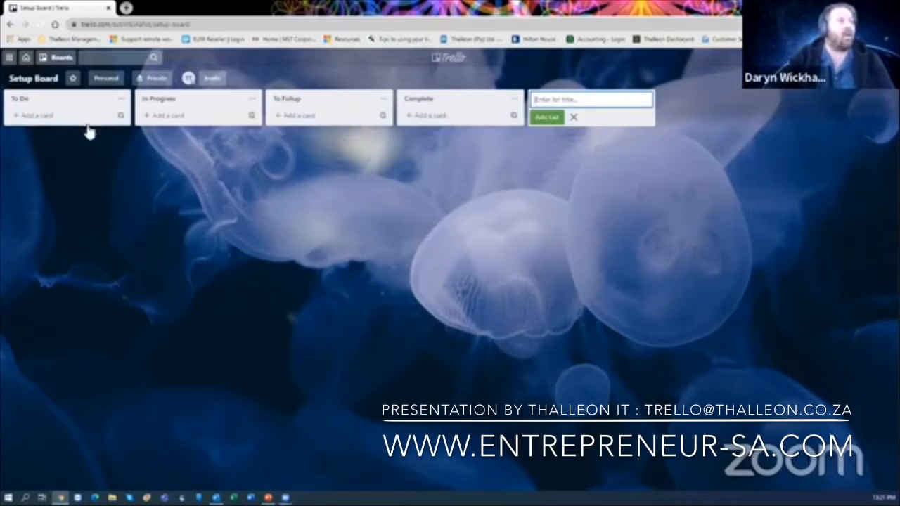
- Add a 'Monday Work' card to the To Do list and open its details
{"action": "left_click", "coordinate": [45, 118]}
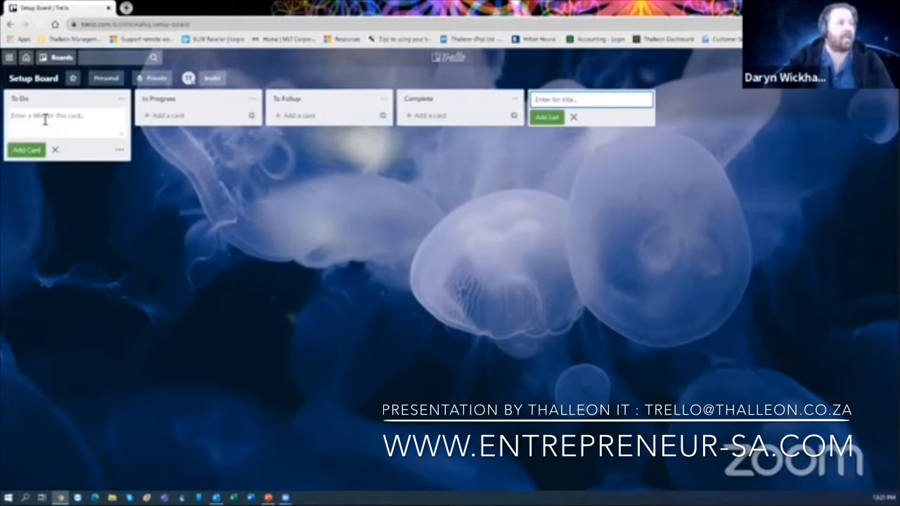
{"action": "type", "text": "Mon"}
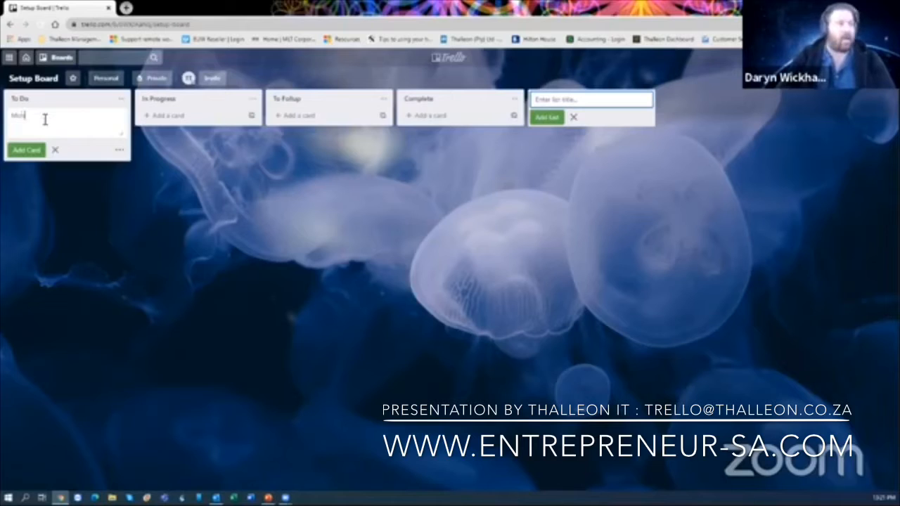
{"action": "type", "text": "day Work"}
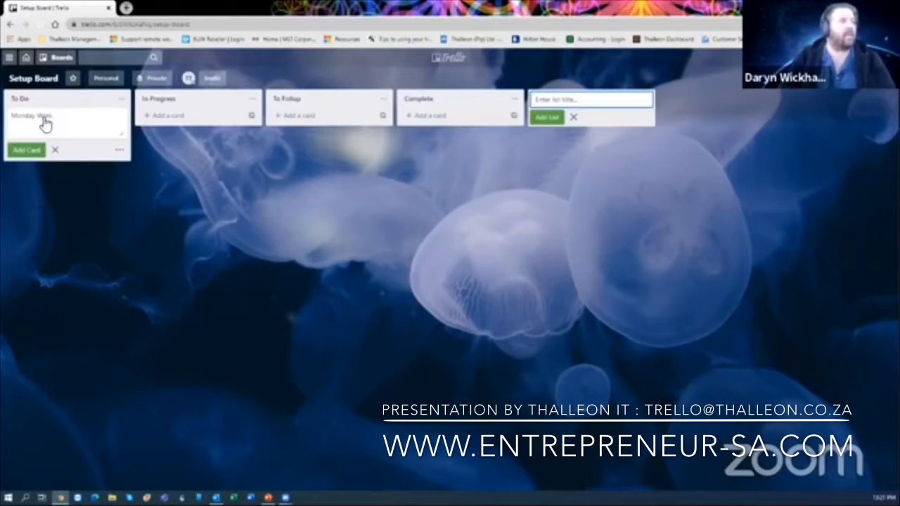
{"action": "key", "text": "Return"}
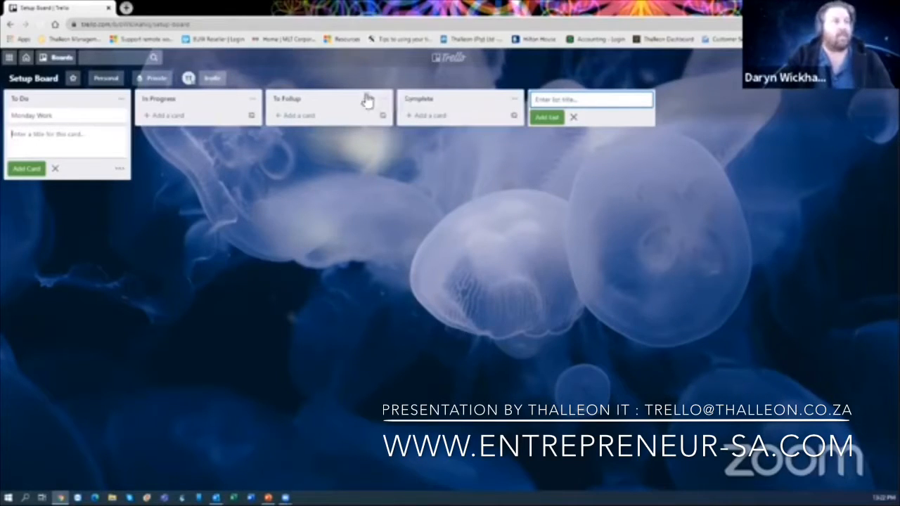
{"action": "left_click", "coordinate": [80, 121]}
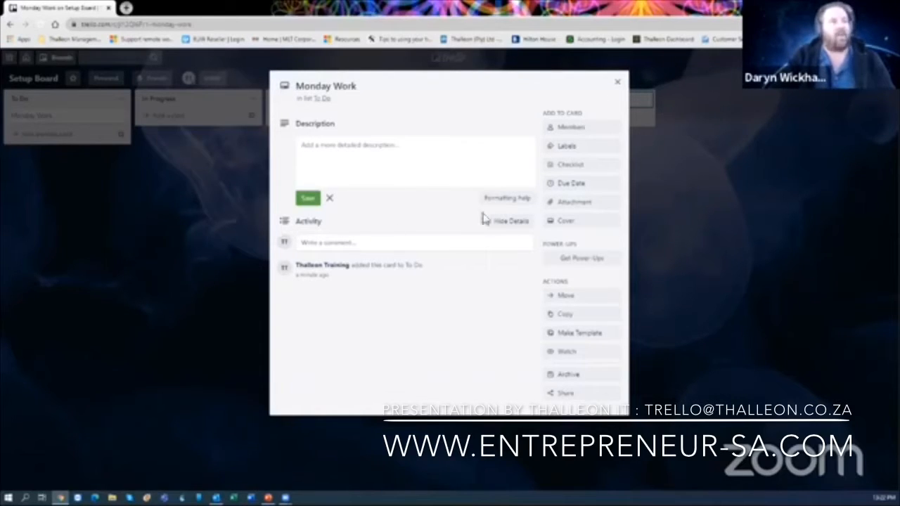
- Close the Monday Work card's detail window
{"action": "left_click", "coordinate": [616, 84]}
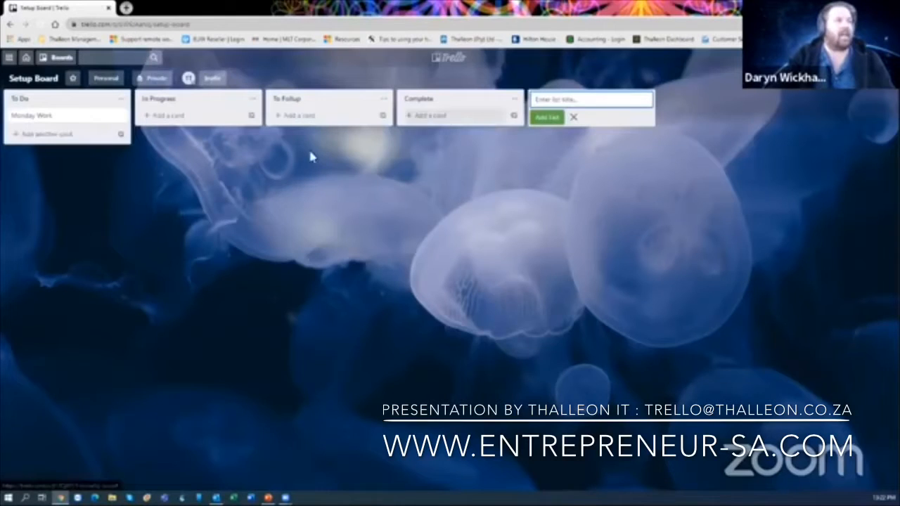
- Add a 'Collect Laundry' card to the To Follup list
{"action": "left_click", "coordinate": [82, 134]}
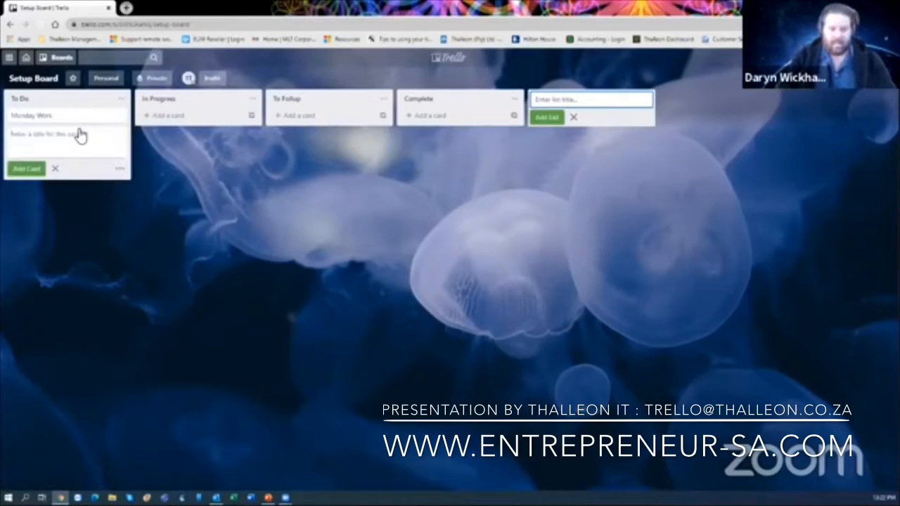
{"action": "type", "text": "Dillect"}
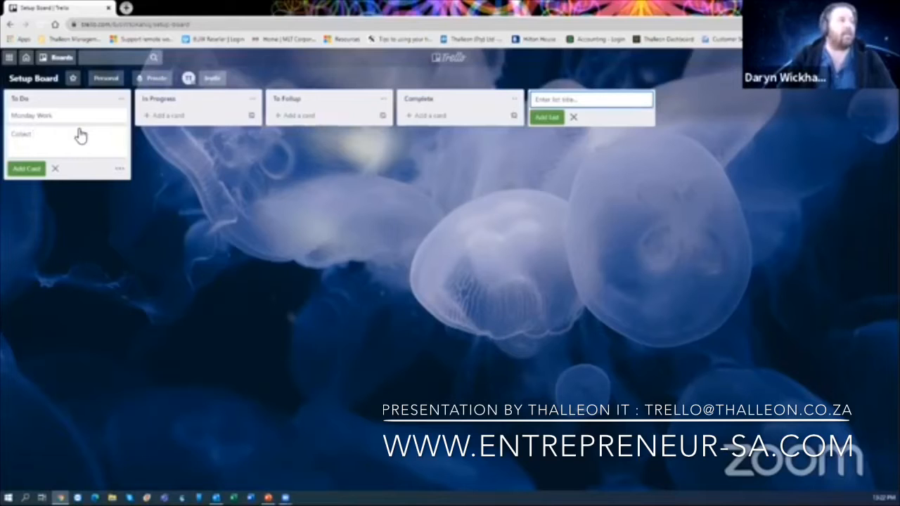
{"action": "type", "text": " Laundry"}
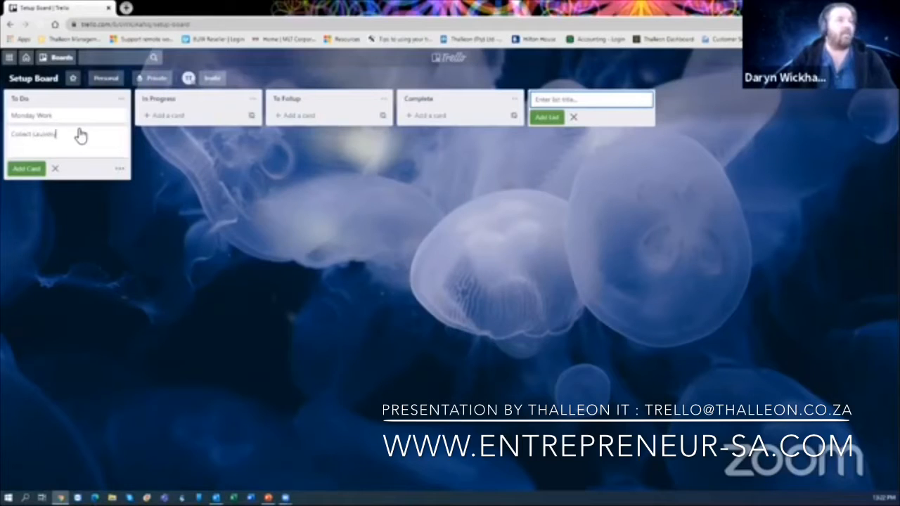
{"action": "left_click", "coordinate": [312, 118]}
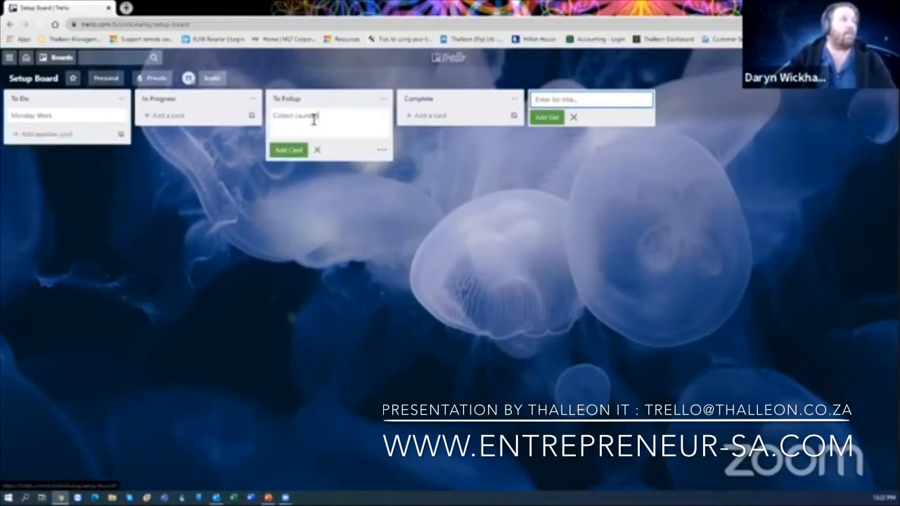
{"action": "left_click", "coordinate": [374, 209]}
{"action": "left_click", "coordinate": [375, 209]}
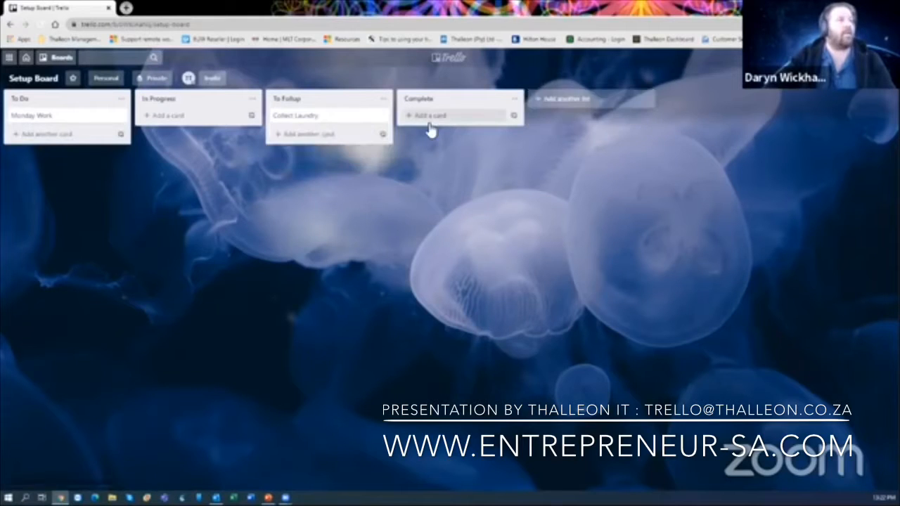
- Add a 'Training Manuals to Be Emailed' card to the In Progress list
{"action": "left_click", "coordinate": [167, 117]}
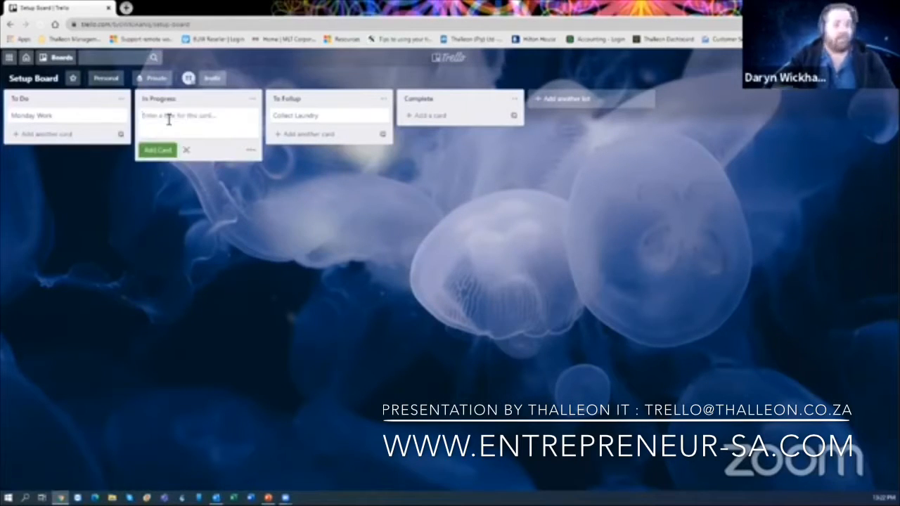
{"action": "type", "text": "T"}
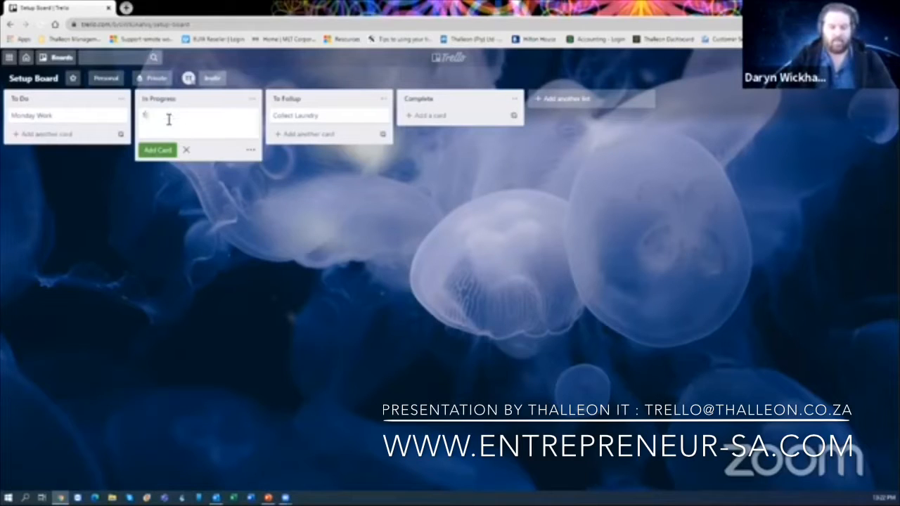
{"action": "type", "text": "raining Sesuals"}
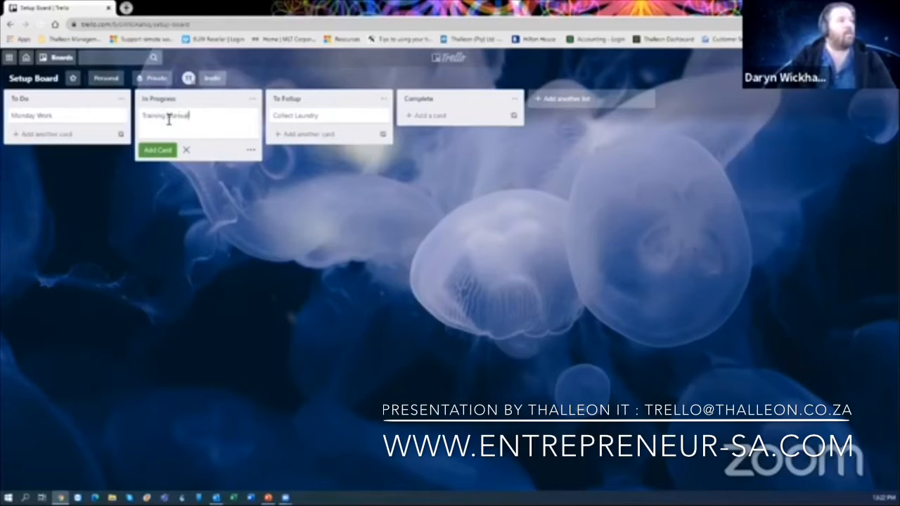
{"action": "type", "text": " to B"}
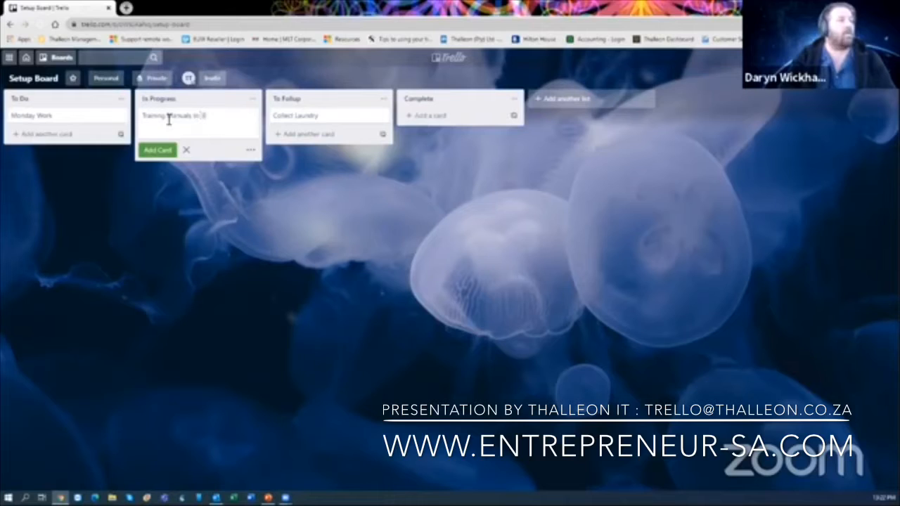
{"action": "type", "text": "e Emailed"}
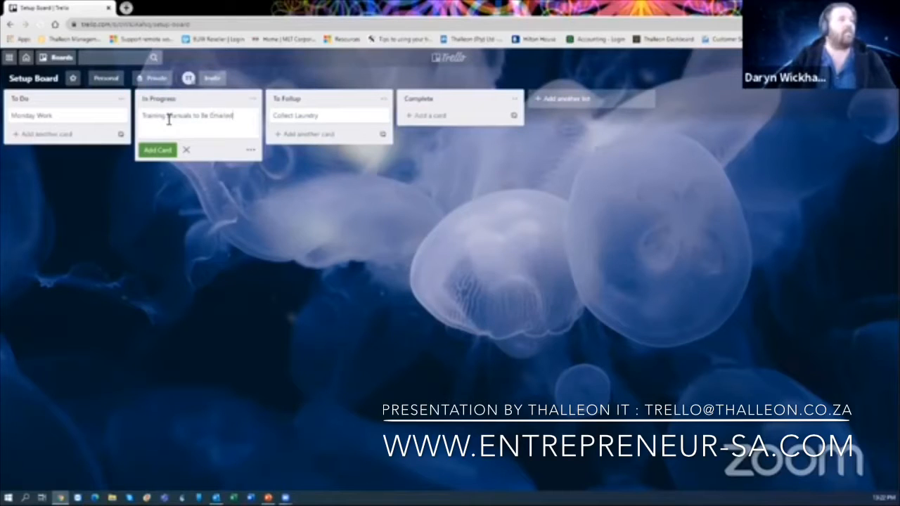
{"action": "key", "text": "Return"}
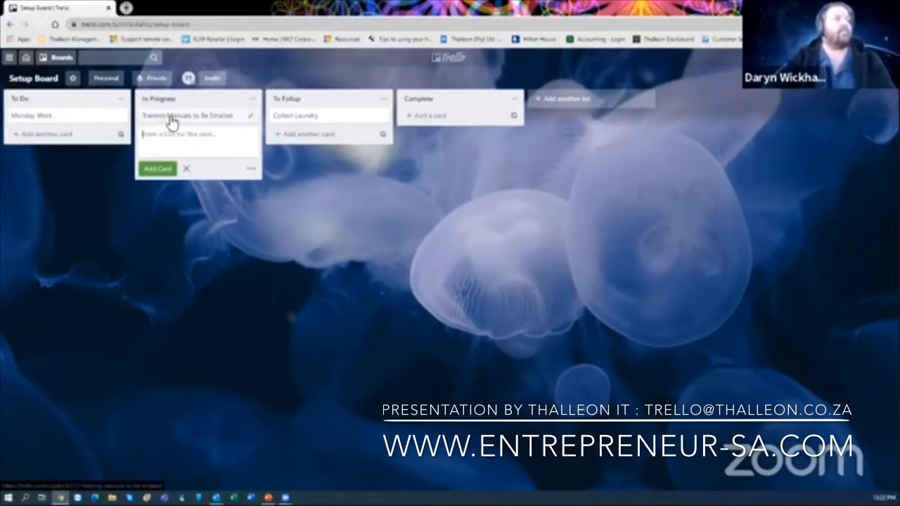
{"action": "left_click", "coordinate": [374, 175]}
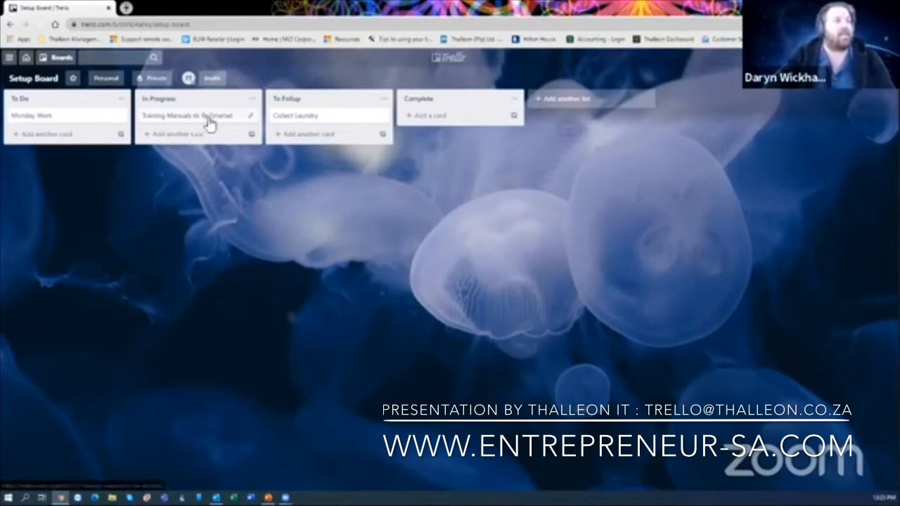
- Drag the Training Manuals to Be Emailed card through To Follup into Complete
{"action": "left_click_drag", "start_coordinate": [210, 123], "coordinate": [344, 143]}
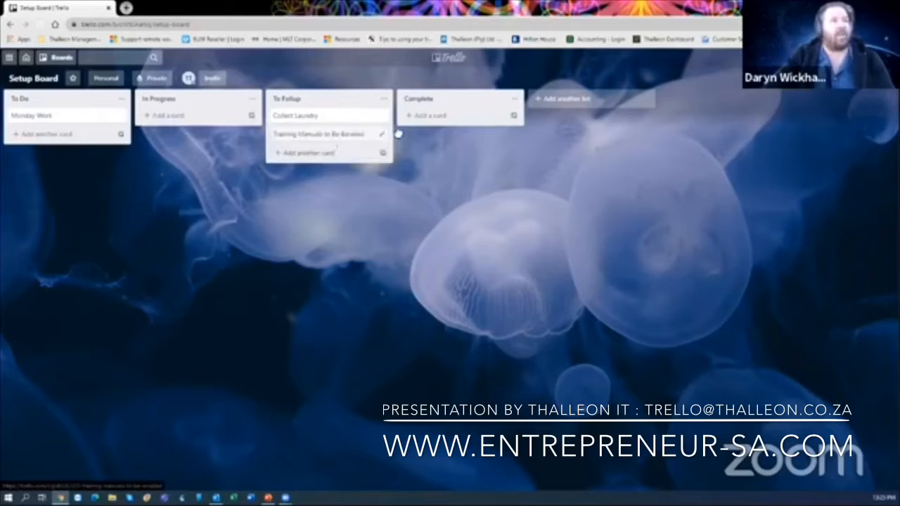
{"action": "left_click_drag", "start_coordinate": [398, 133], "coordinate": [482, 124]}
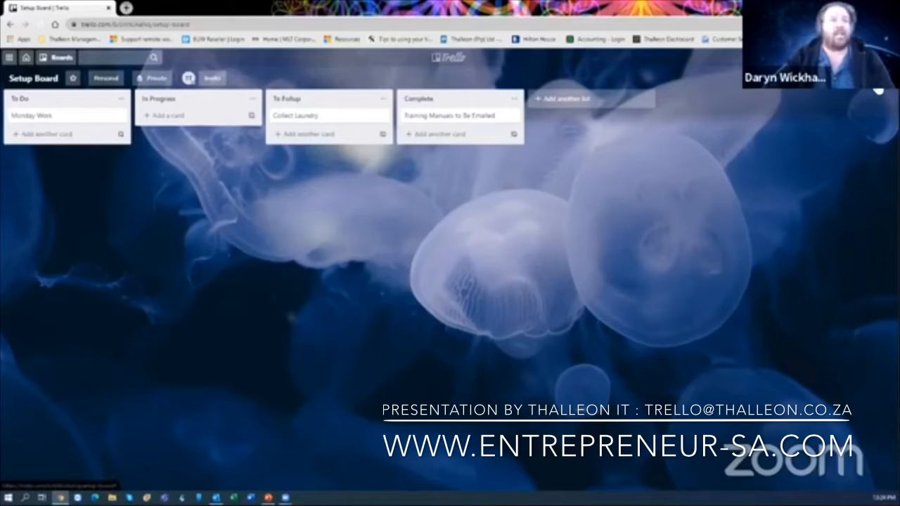
- Open the board's labels and name the green label 'New Project'
{"action": "left_click", "coordinate": [878, 90]}
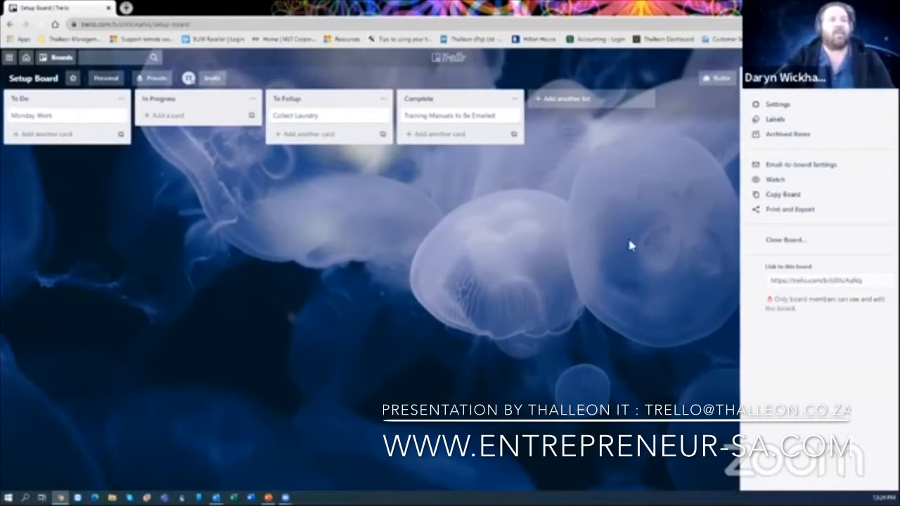
{"action": "left_click", "coordinate": [788, 121]}
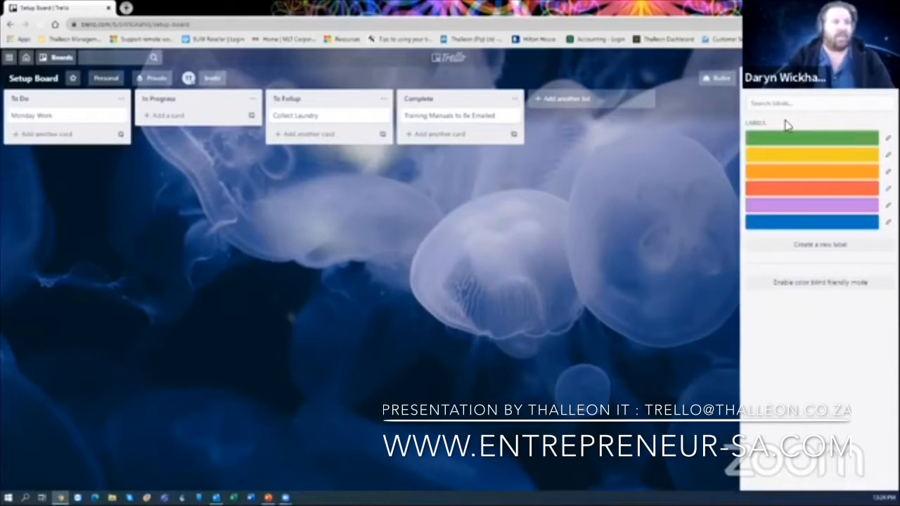
{"action": "left_click", "coordinate": [802, 140]}
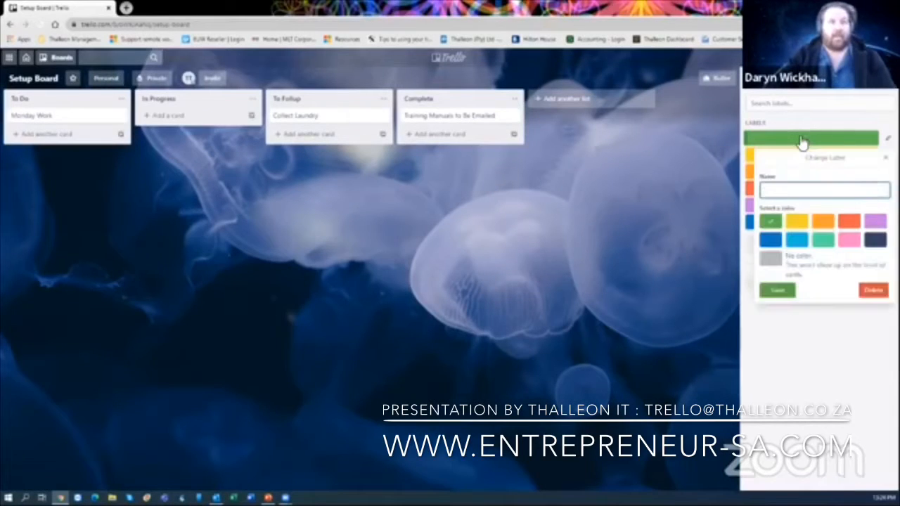
{"action": "left_click", "coordinate": [641, 184]}
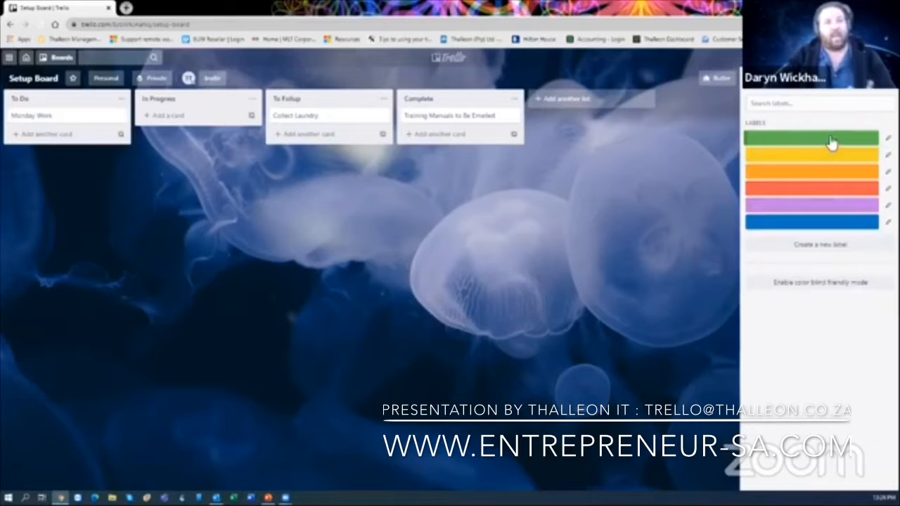
{"action": "left_click", "coordinate": [829, 144]}
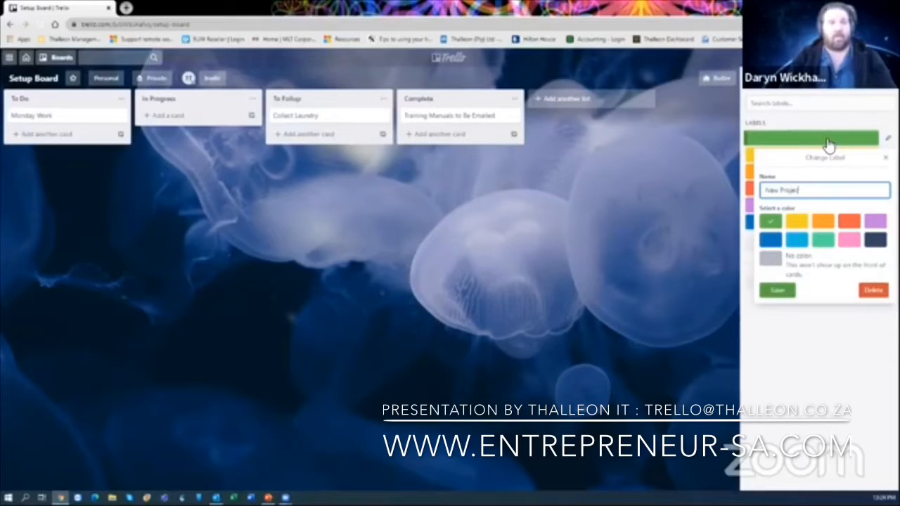
{"action": "left_click", "coordinate": [777, 291]}
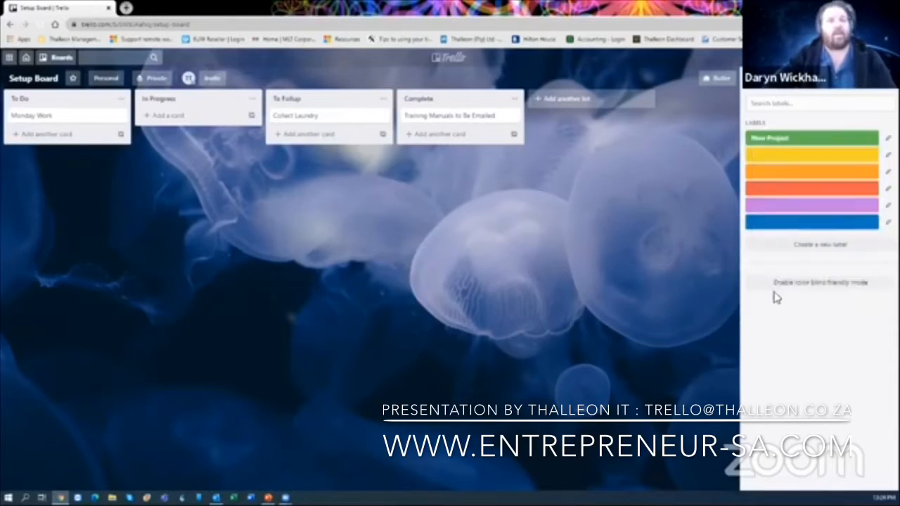
- Name the red label 'Urgent' and the blue label 'Completed'
{"action": "left_click", "coordinate": [835, 195]}
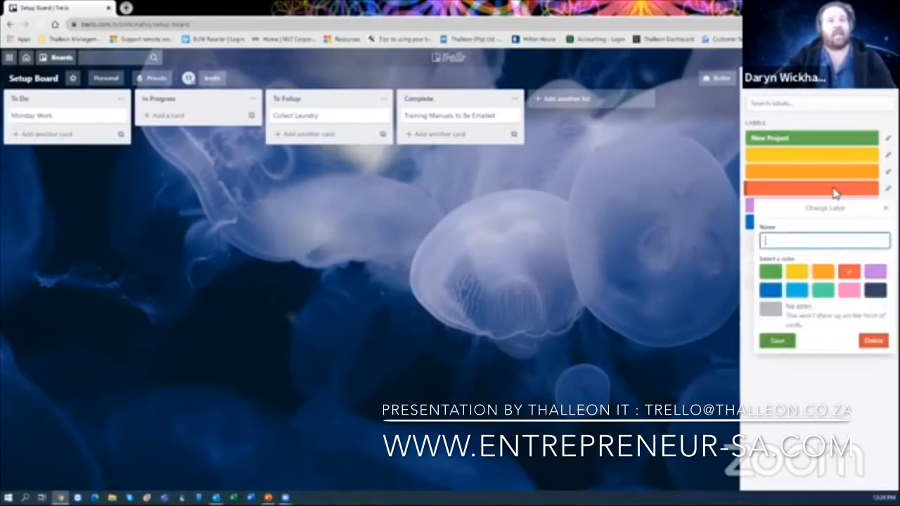
{"action": "type", "text": "Urgen"}
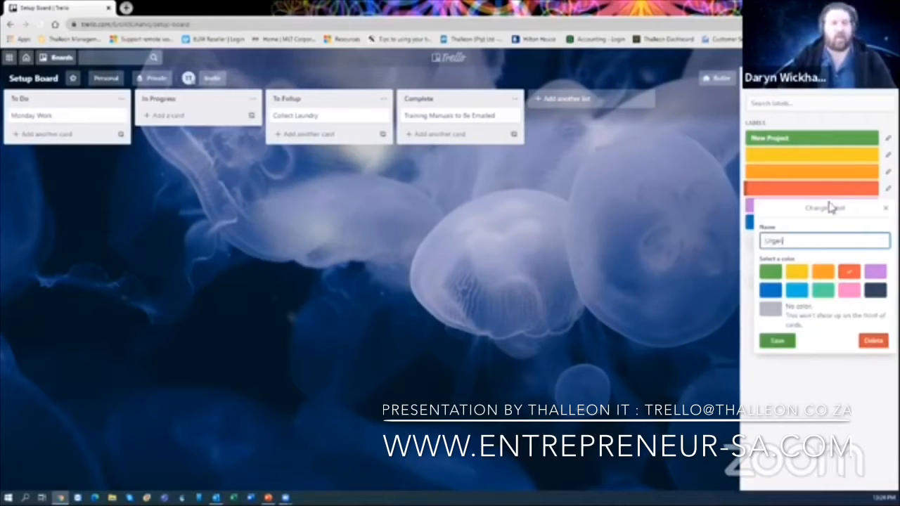
{"action": "type", "text": "t"}
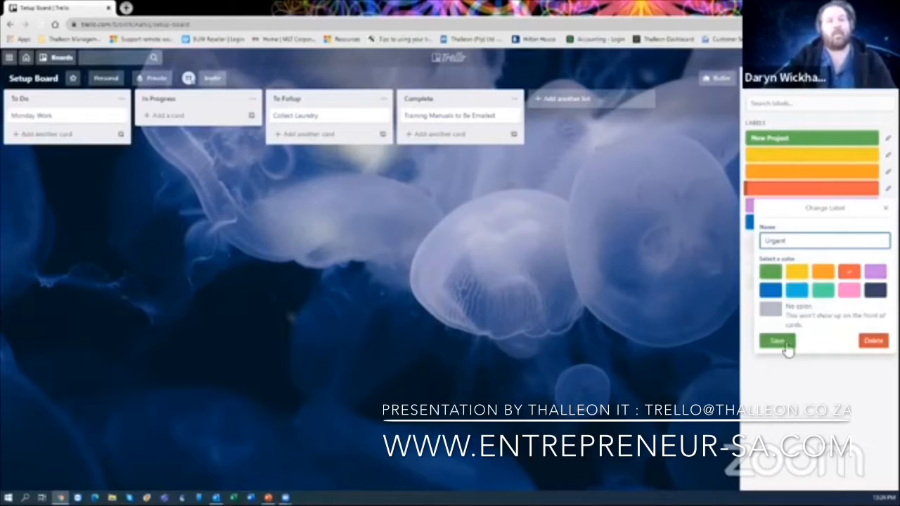
{"action": "left_click", "coordinate": [786, 344]}
{"action": "left_click", "coordinate": [799, 223]}
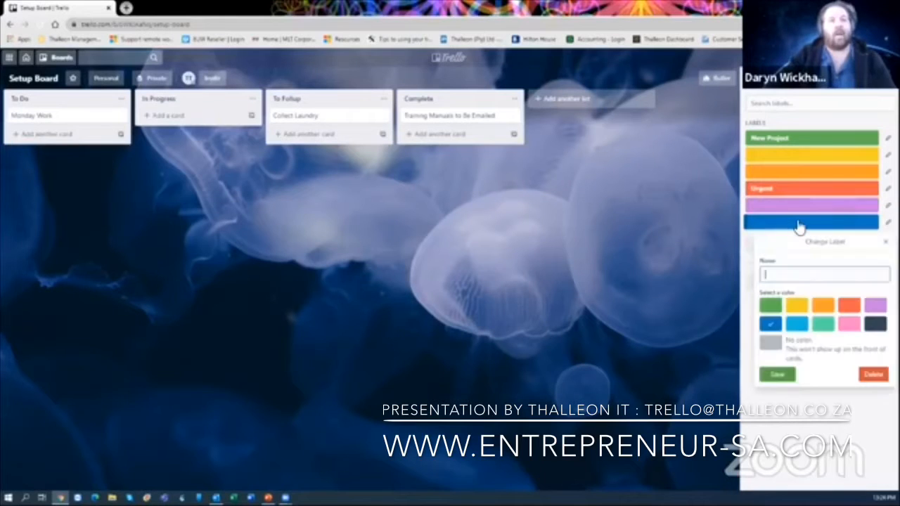
{"action": "type", "text": "Completed"}
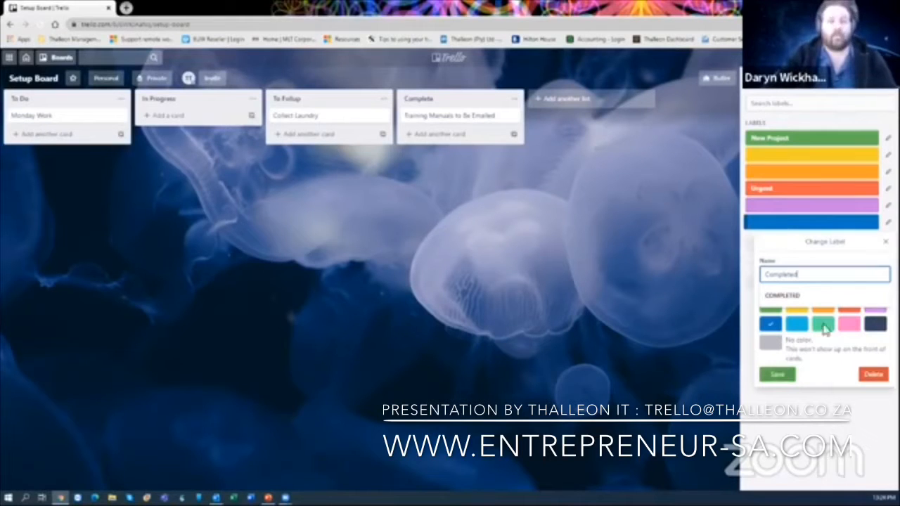
{"action": "left_click", "coordinate": [777, 374]}
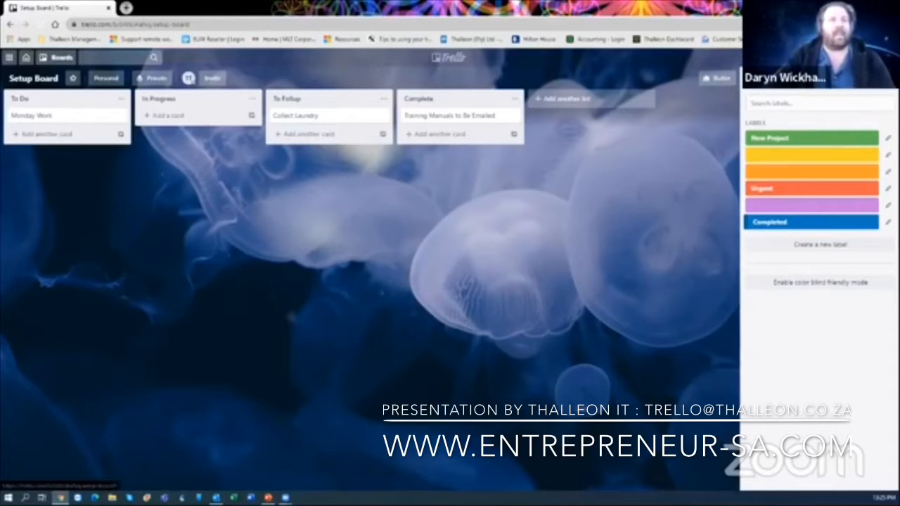
- Tag the Monday Work card with the green New Project label
{"action": "left_click", "coordinate": [392, 212]}
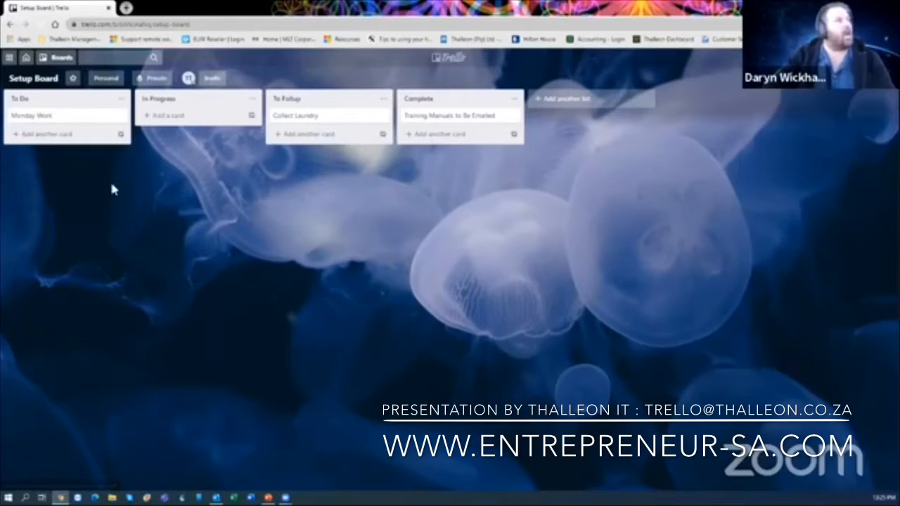
{"action": "left_click", "coordinate": [80, 119]}
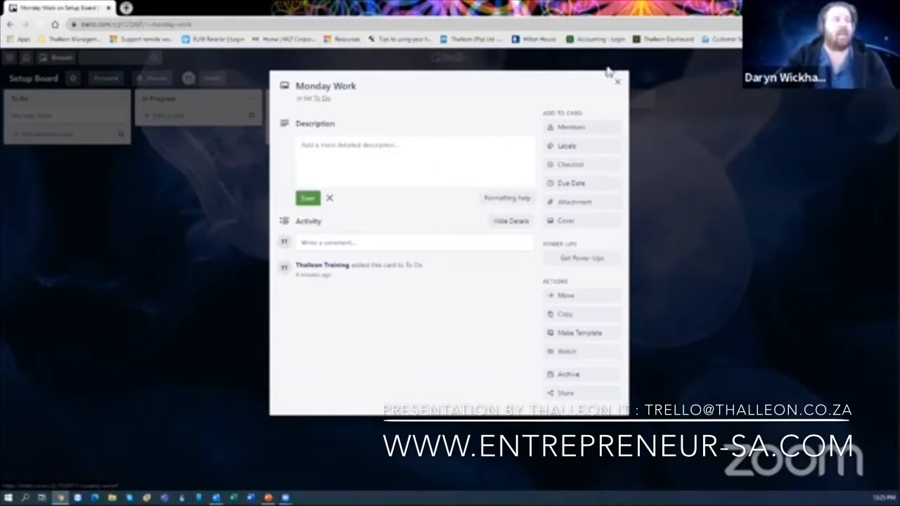
{"action": "left_click", "coordinate": [618, 86]}
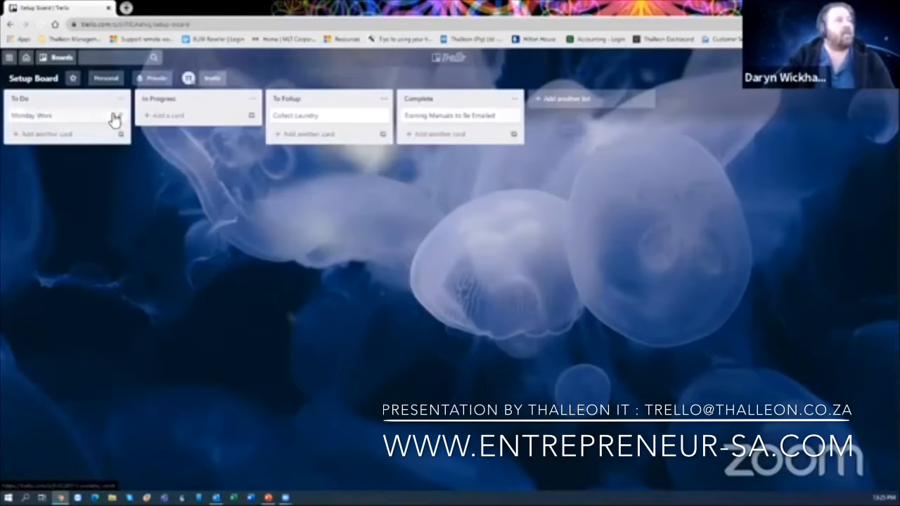
{"action": "left_click", "coordinate": [115, 115]}
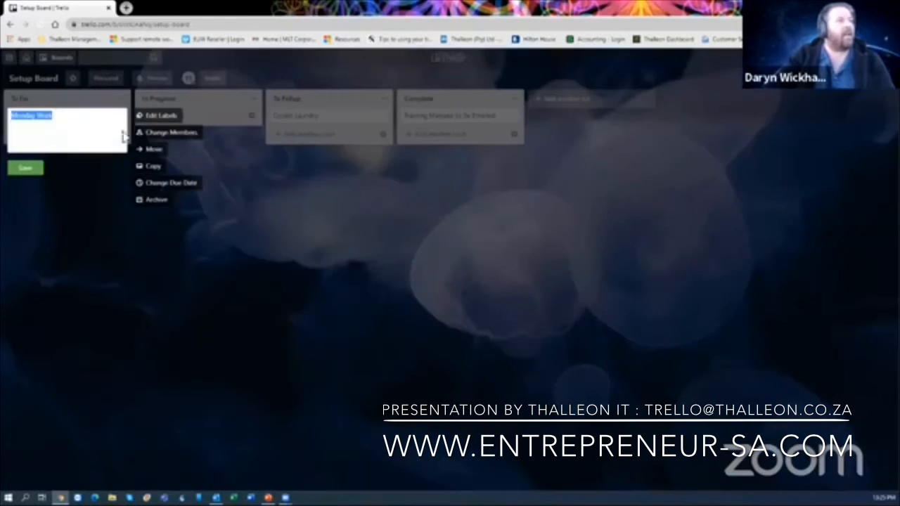
{"action": "left_click", "coordinate": [161, 118]}
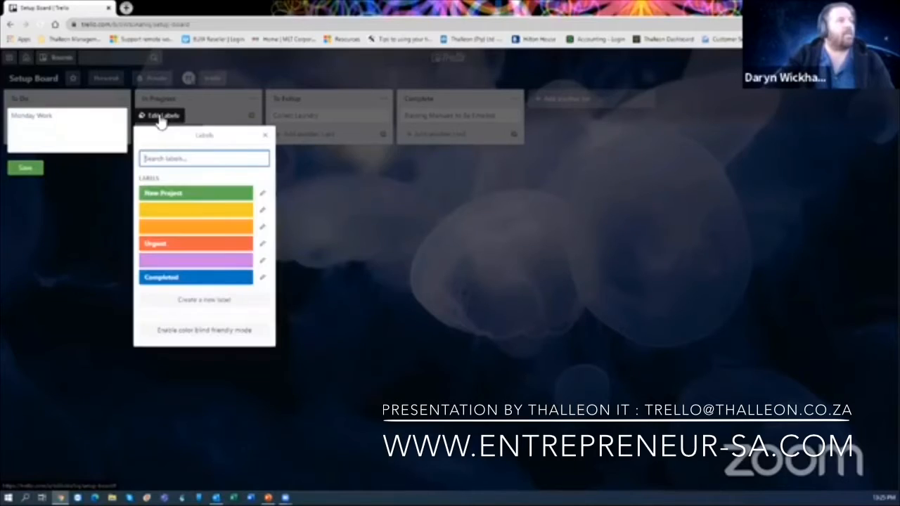
{"action": "left_click", "coordinate": [200, 194]}
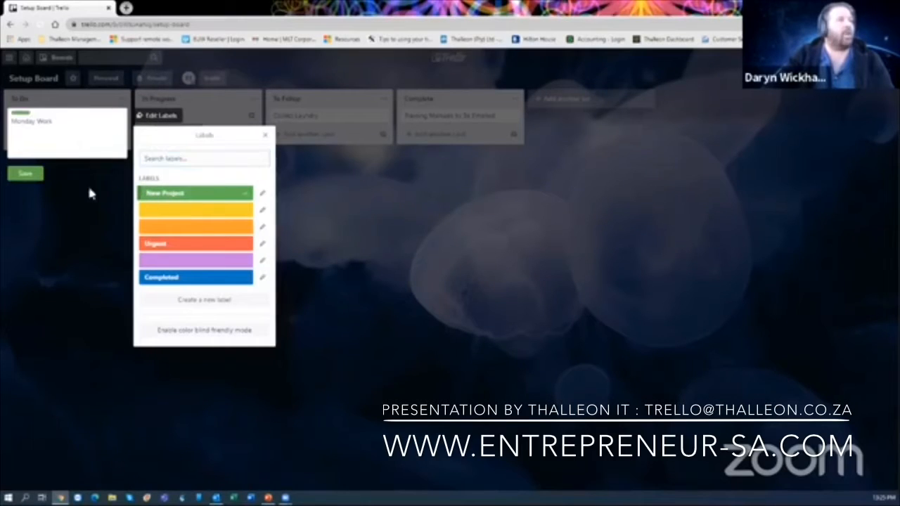
{"action": "left_click", "coordinate": [39, 179]}
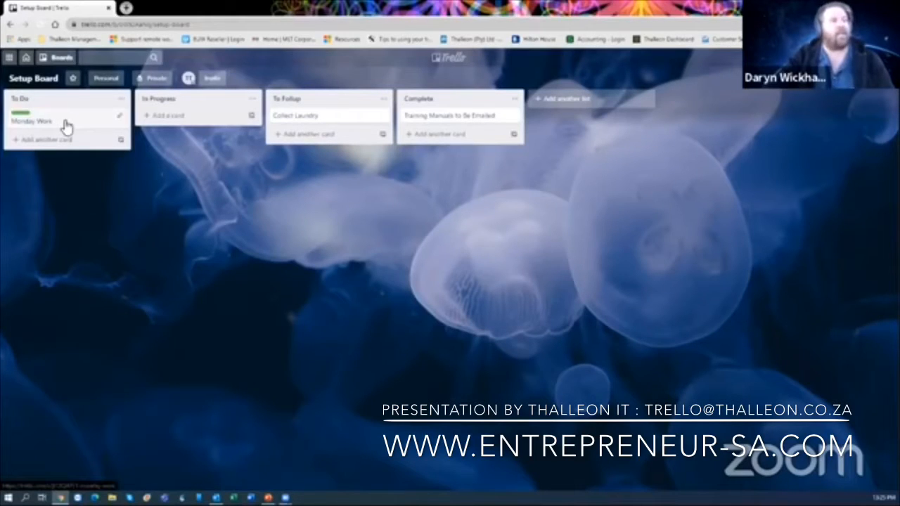
- Tag the Collect Laundry card with the red Urgent label
{"action": "right_click", "coordinate": [320, 120]}
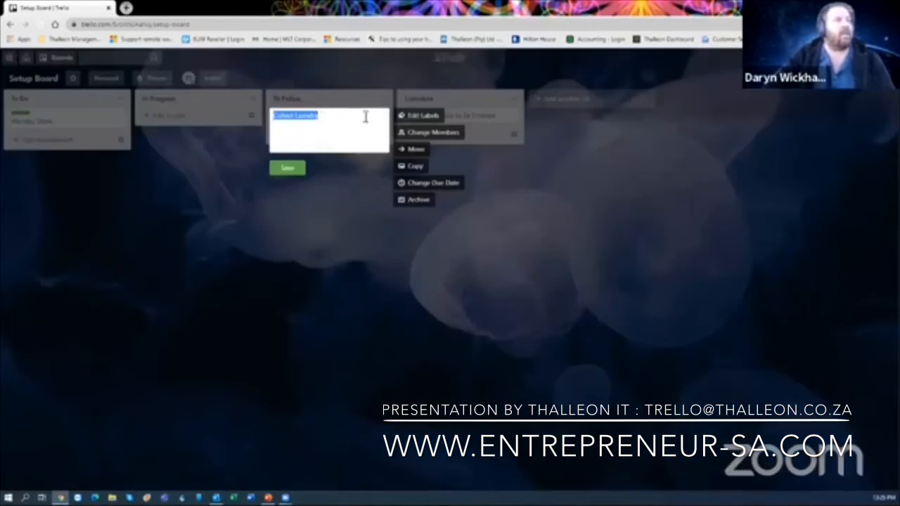
{"action": "left_click", "coordinate": [419, 118]}
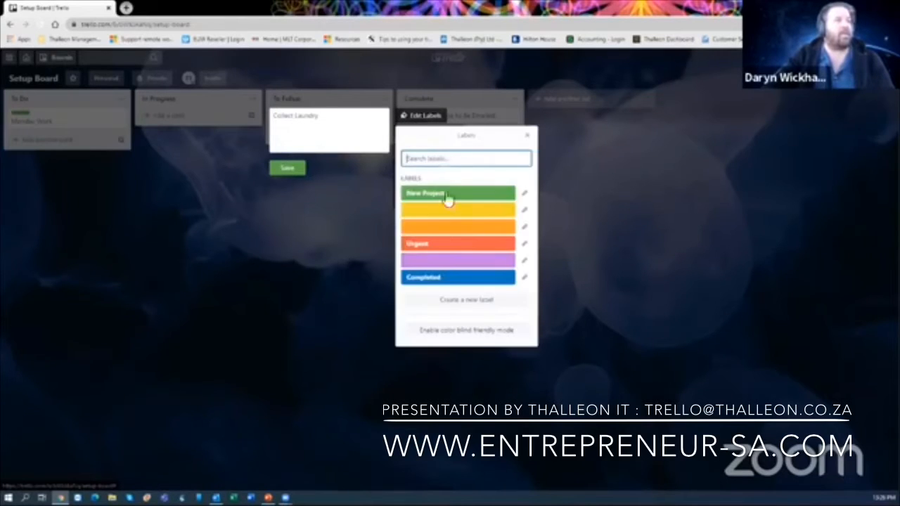
{"action": "left_click", "coordinate": [450, 248]}
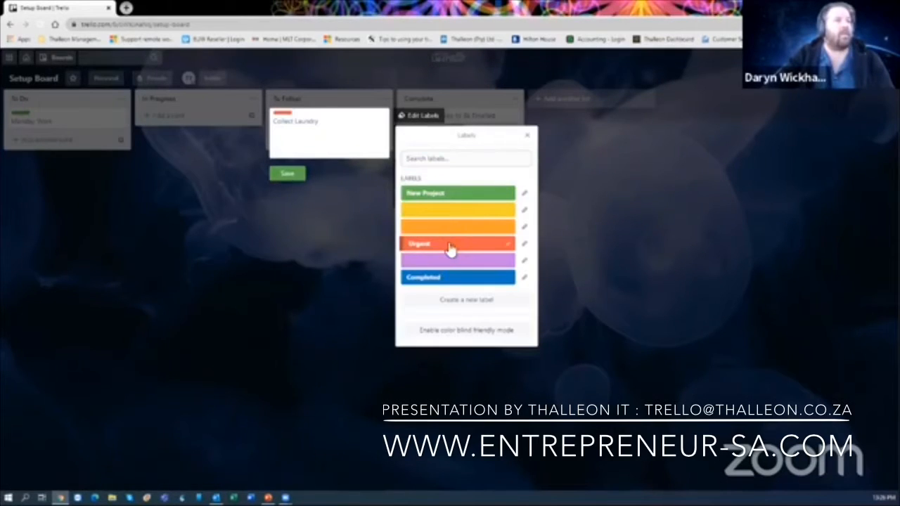
{"action": "left_click", "coordinate": [288, 171]}
- Tag the Training Manuals to Be Emailed card with the blue Completed label
{"action": "right_click", "coordinate": [472, 119]}
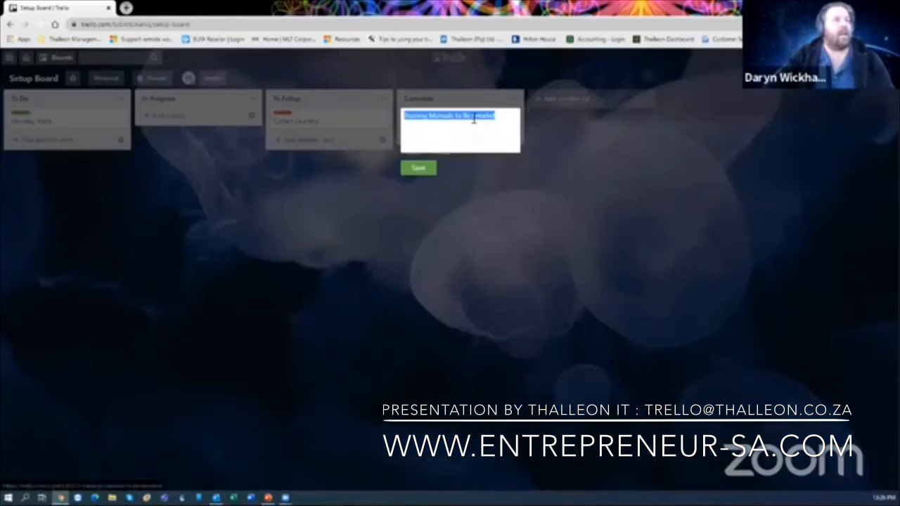
{"action": "left_click", "coordinate": [547, 116]}
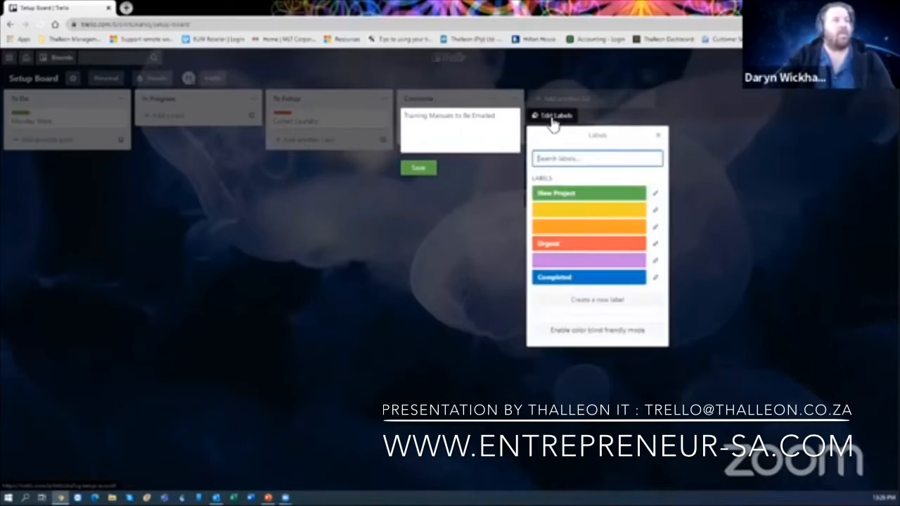
{"action": "left_click", "coordinate": [573, 280]}
{"action": "left_click", "coordinate": [418, 173]}
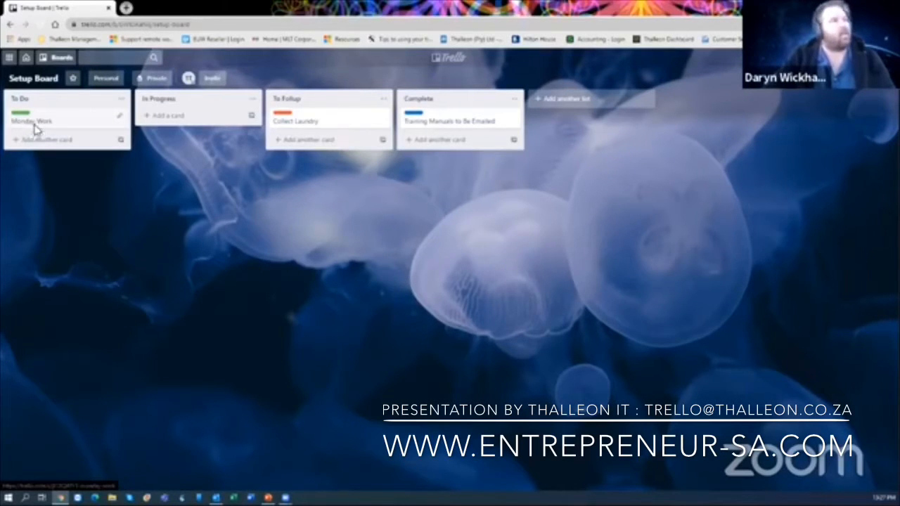
- Set the Monday Work card's cover to the light-blue swatch and return to the board
{"action": "left_click", "coordinate": [35, 125]}
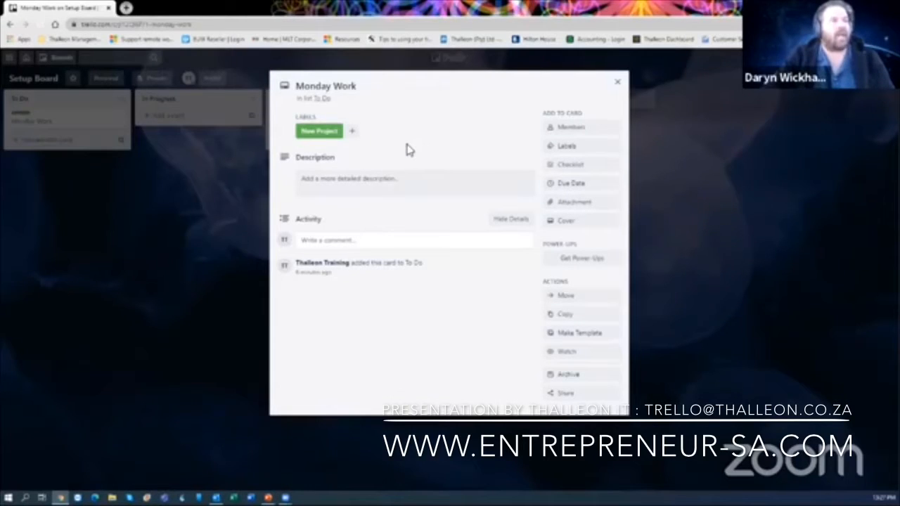
{"action": "left_click", "coordinate": [590, 232]}
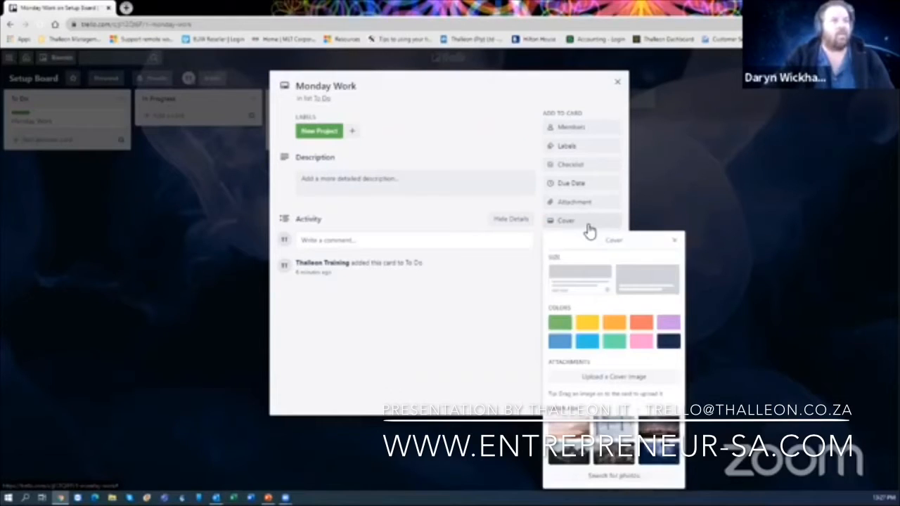
{"action": "left_click", "coordinate": [589, 343]}
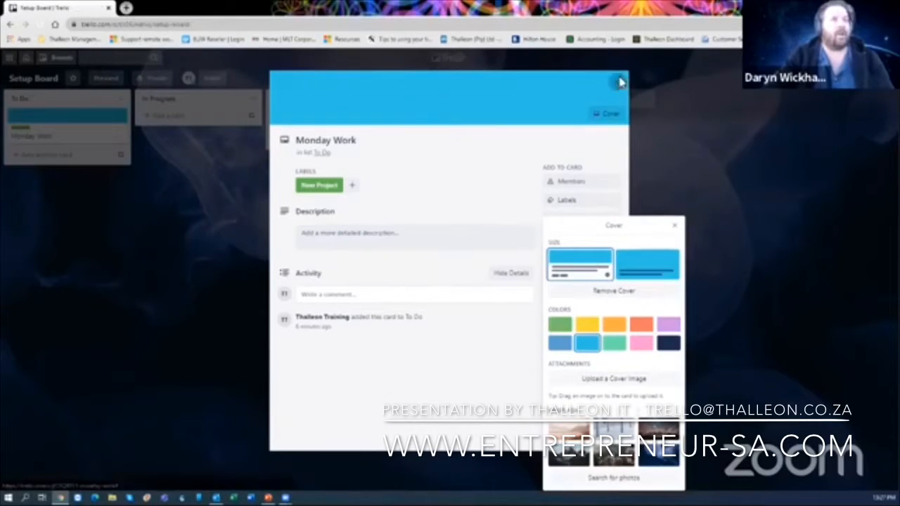
{"action": "left_click", "coordinate": [619, 81]}
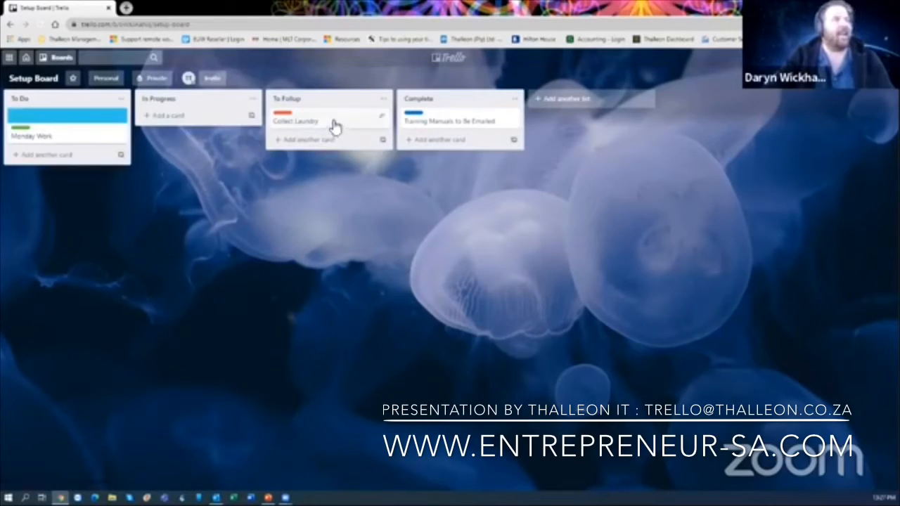
- Set the Training Manuals to Be Emailed card's cover to the blue swatch and return to the board
{"action": "left_click", "coordinate": [439, 124]}
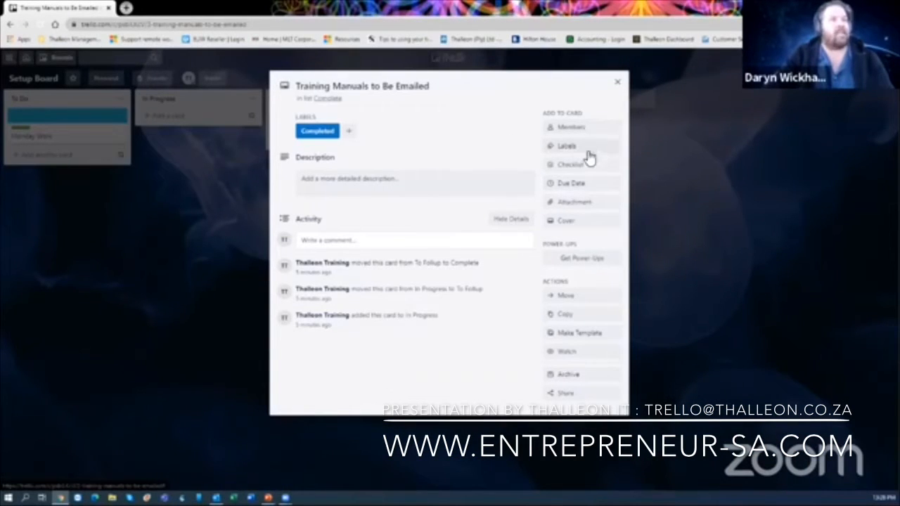
{"action": "left_click", "coordinate": [578, 223]}
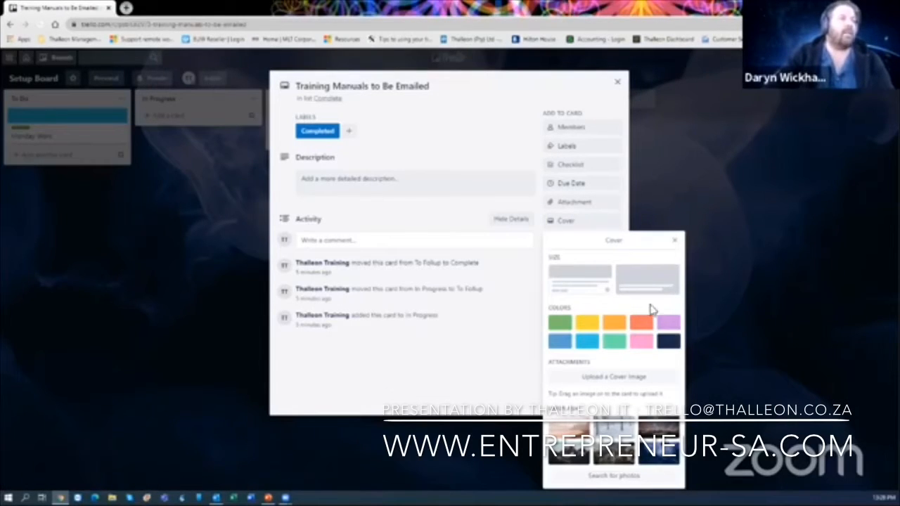
{"action": "left_click", "coordinate": [561, 344]}
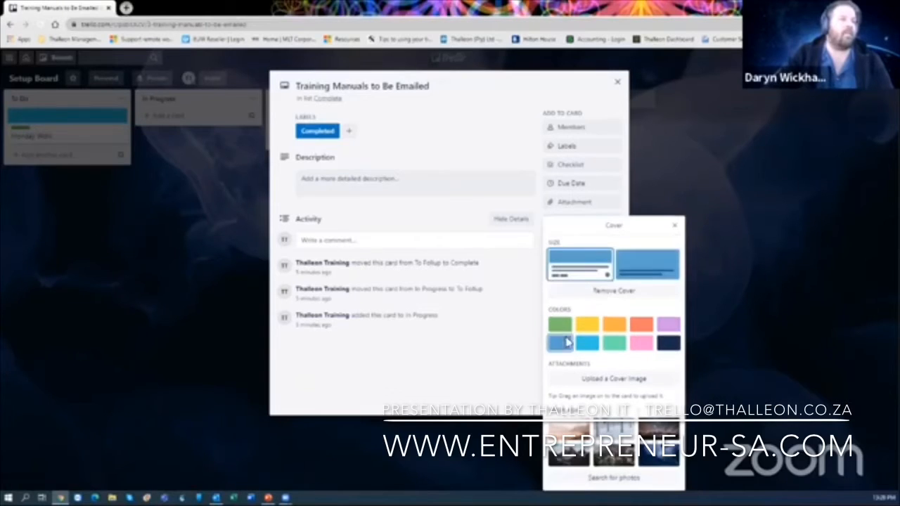
{"action": "left_click", "coordinate": [675, 225]}
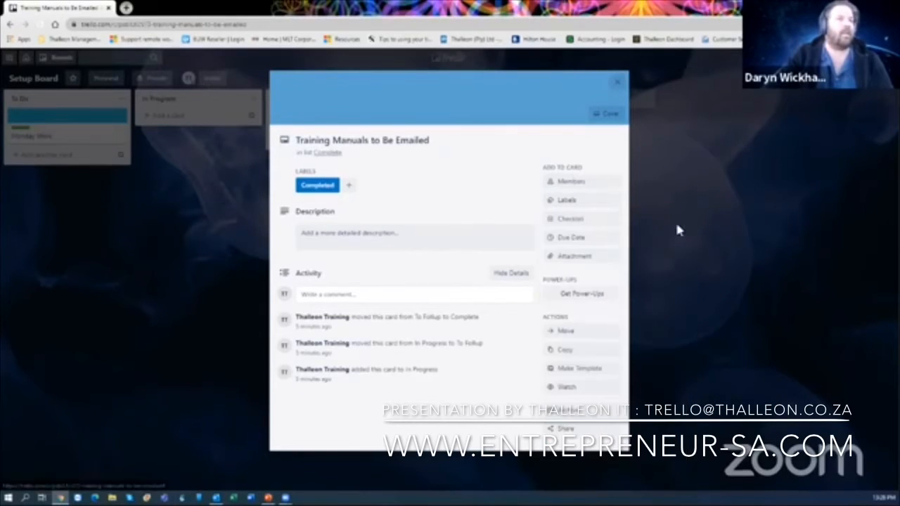
{"action": "left_click", "coordinate": [619, 84]}
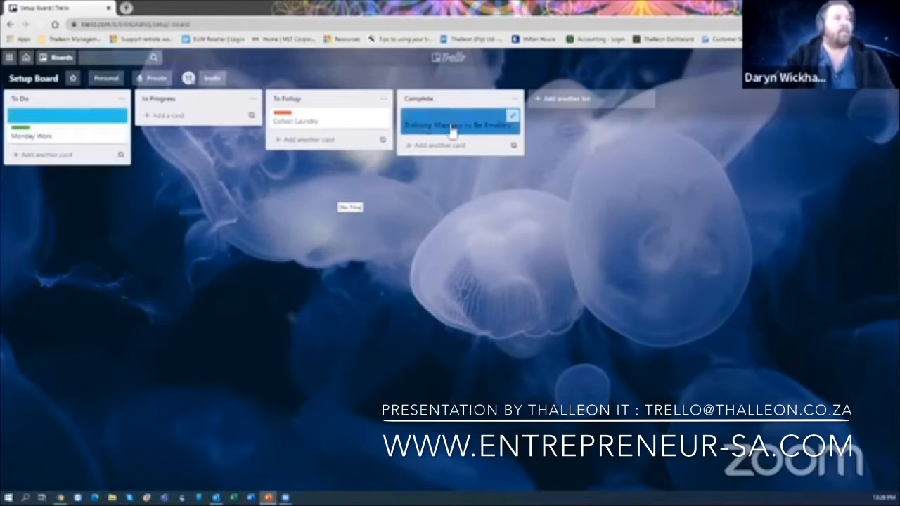
- Save 'All the projects that need planning for the week' as Monday Work's description
{"action": "left_click", "coordinate": [74, 136]}
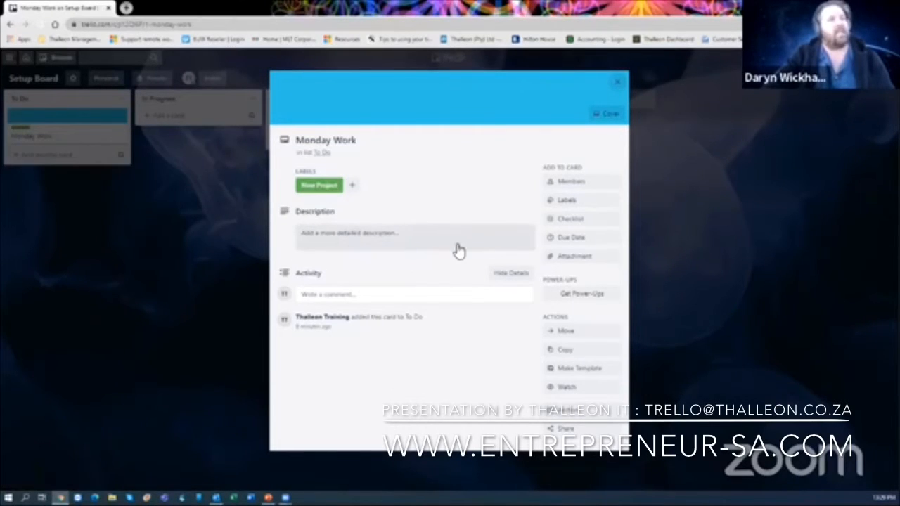
{"action": "left_click", "coordinate": [409, 243]}
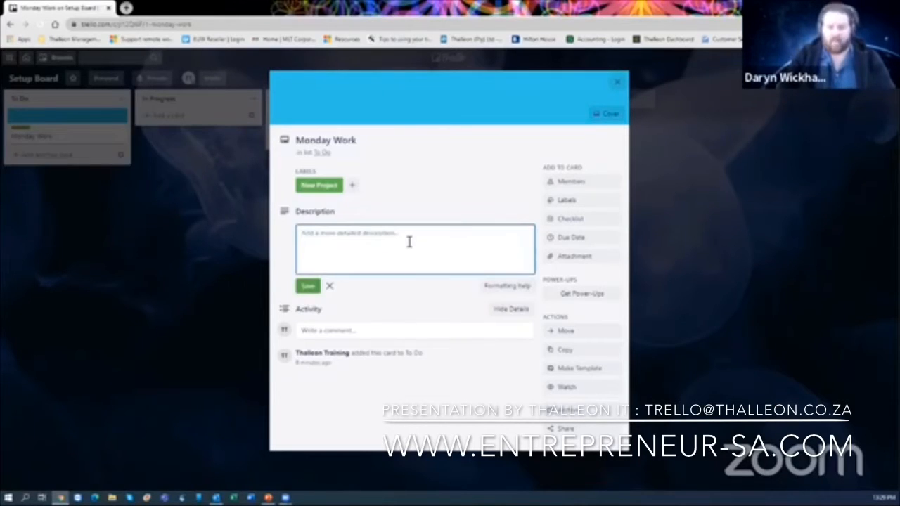
{"action": "type", "text": "nel the pap"}
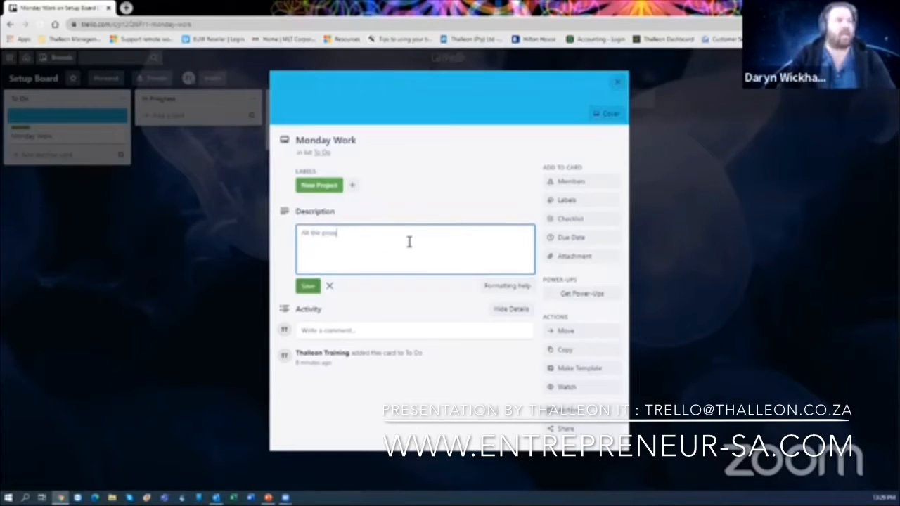
{"action": "type", "text": "ject fiels"}
{"action": "key", "text": "BackSpace"}
{"action": "key", "text": "BackSpace"}
{"action": "key", "text": "BackSpace"}
{"action": "key", "text": "BackSpace"}
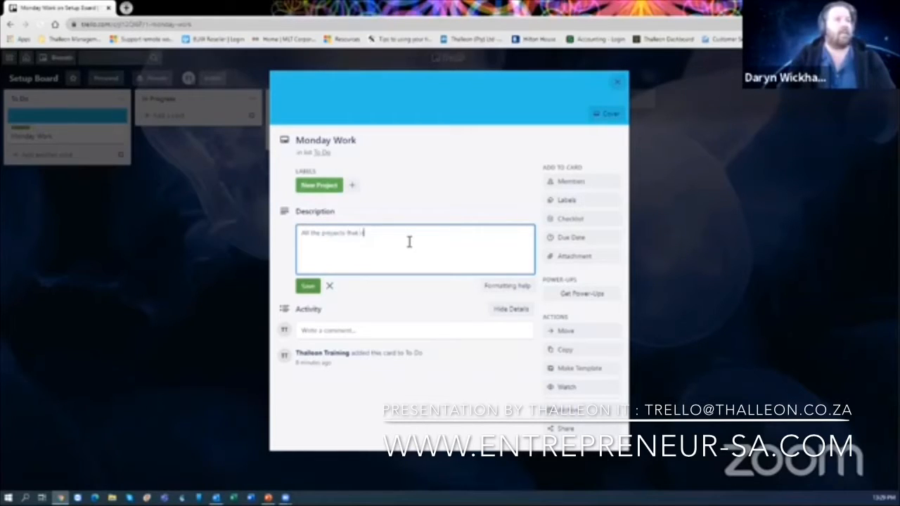
{"action": "type", "text": "need planning"}
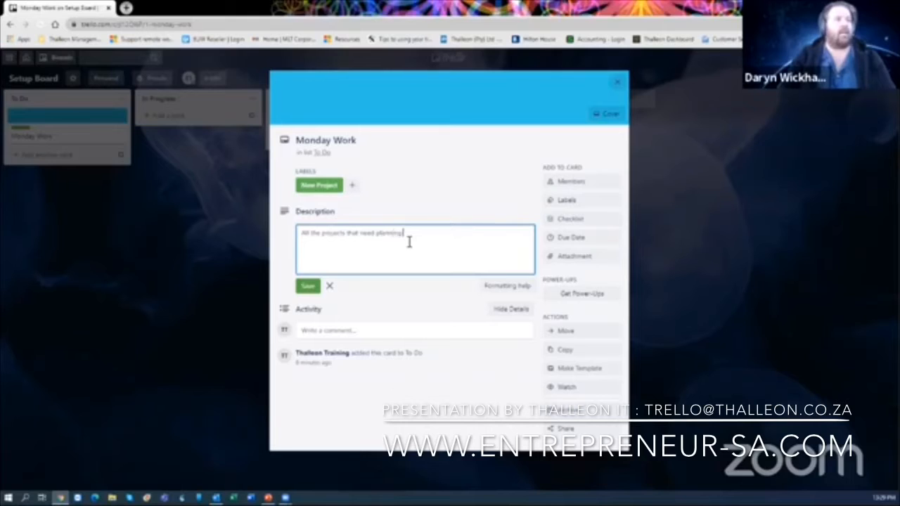
{"action": "type", "text": " for the week"}
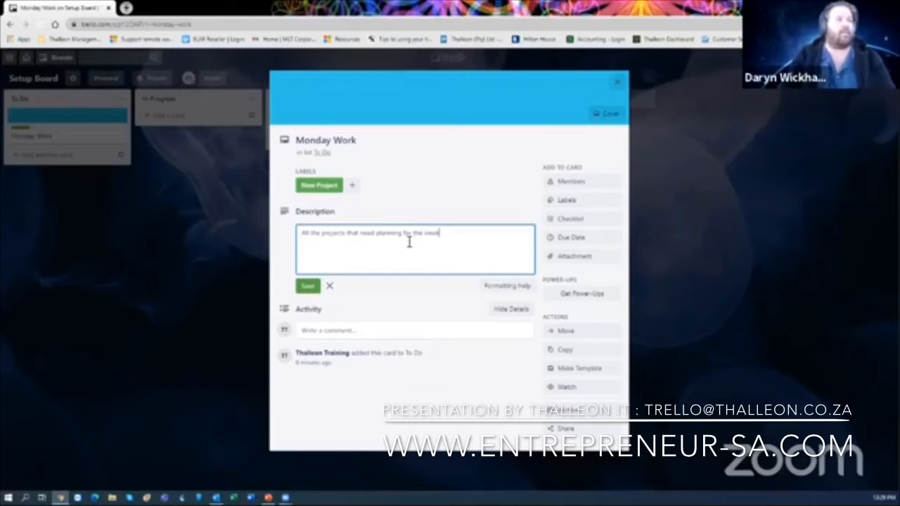
{"action": "left_click", "coordinate": [307, 287]}
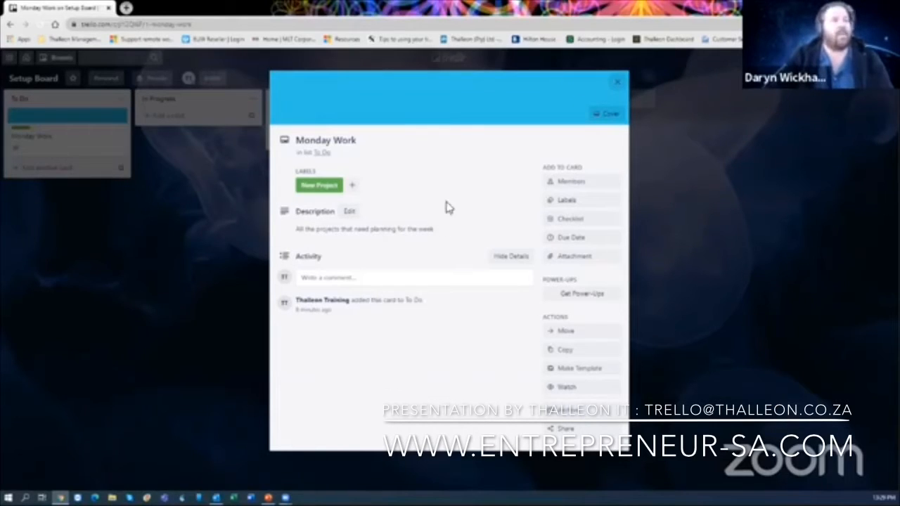
- Start a new checklist on Monday Work titled 'Mondays Checklist'
{"action": "left_click", "coordinate": [593, 224]}
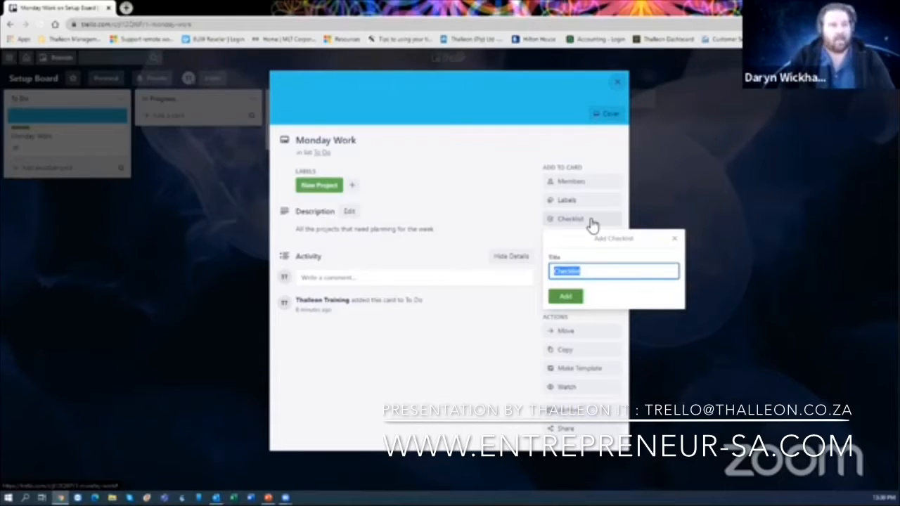
{"action": "type", "text": "Monday"}
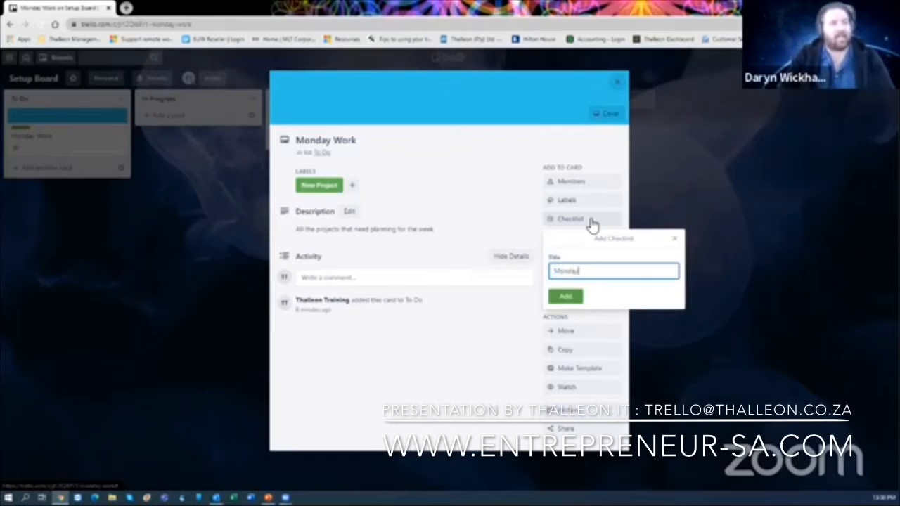
{"action": "type", "text": "s Che"}
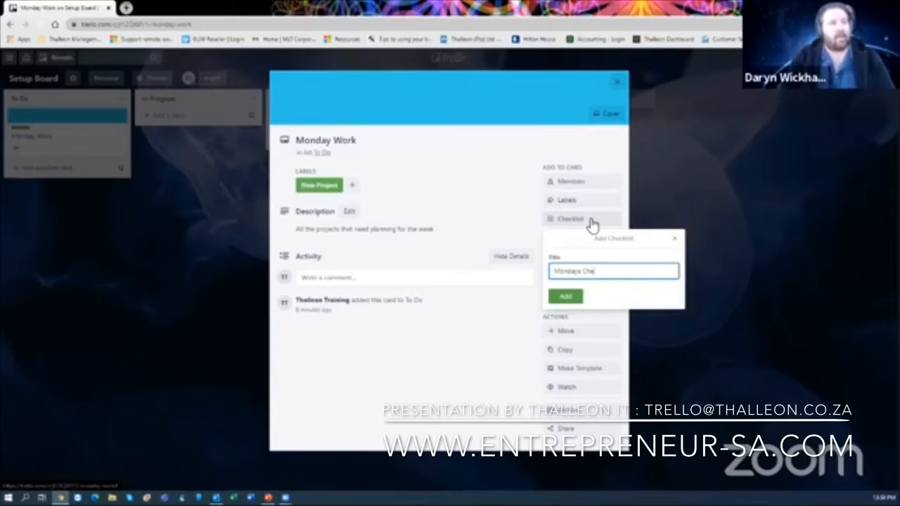
{"action": "type", "text": "cklist"}
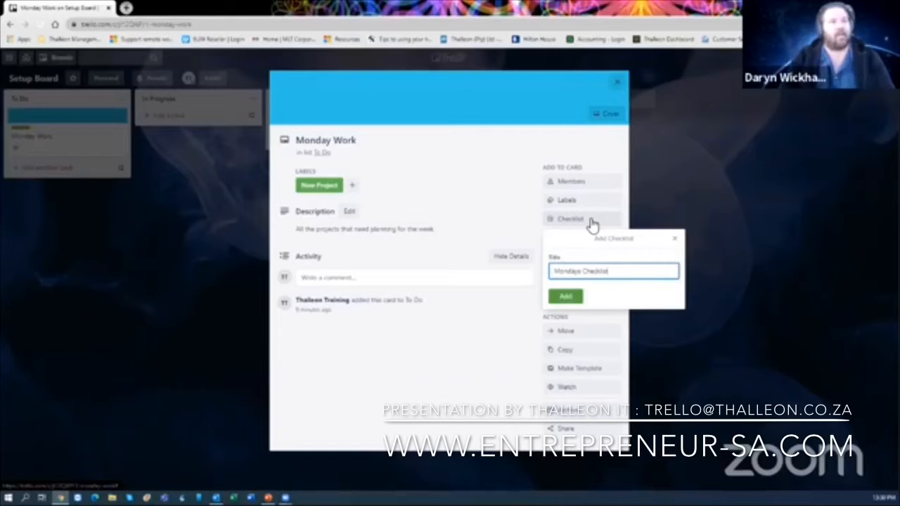
- Create Mondays Checklist with items Collect Mail, Setup Meetings and Create Catalogue
{"action": "left_click", "coordinate": [566, 296]}
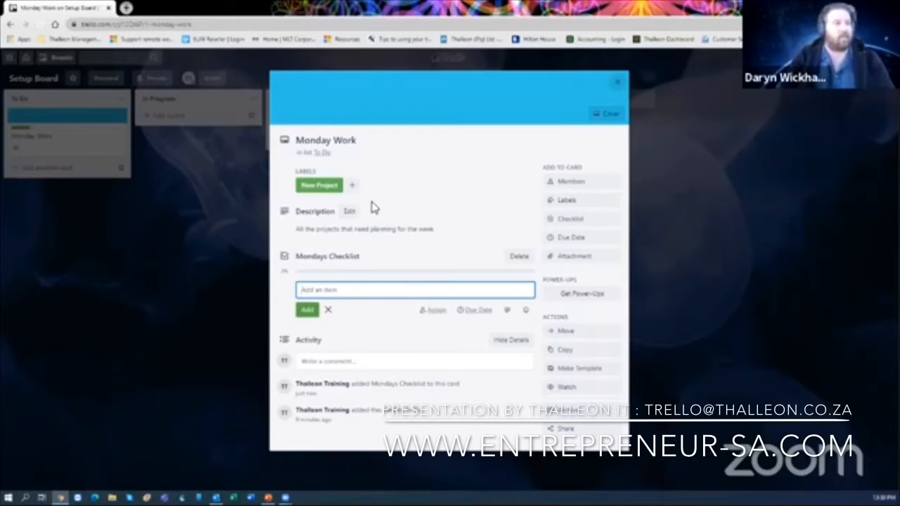
{"action": "type", "text": "Collect"}
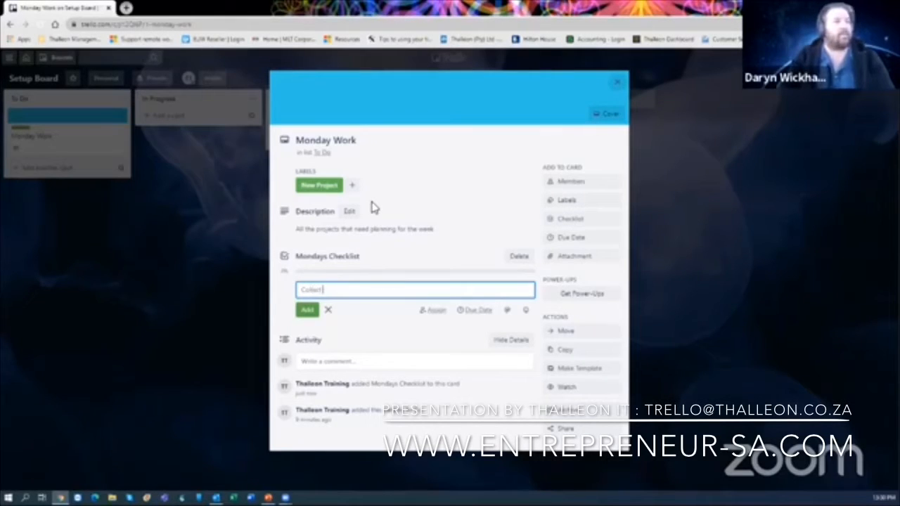
{"action": "type", "text": " Mil"}
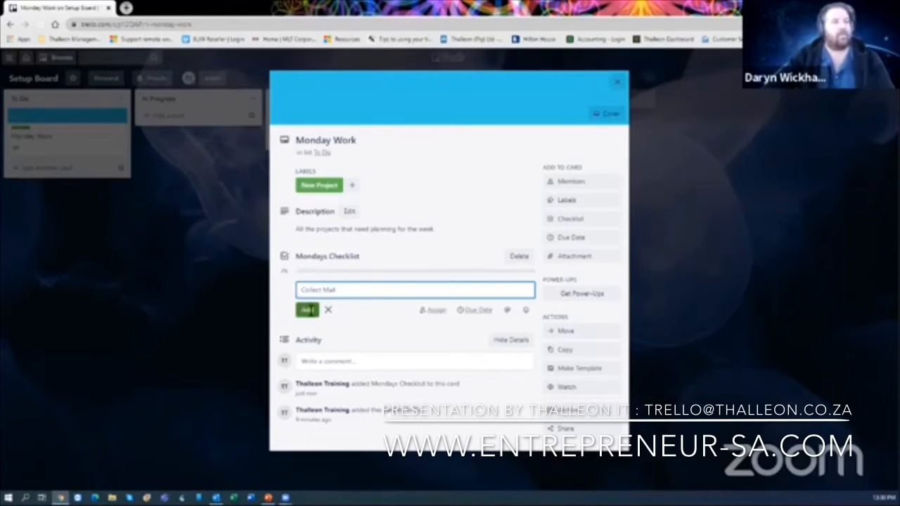
{"action": "left_click", "coordinate": [307, 310]}
{"action": "type", "text": "Sal"}
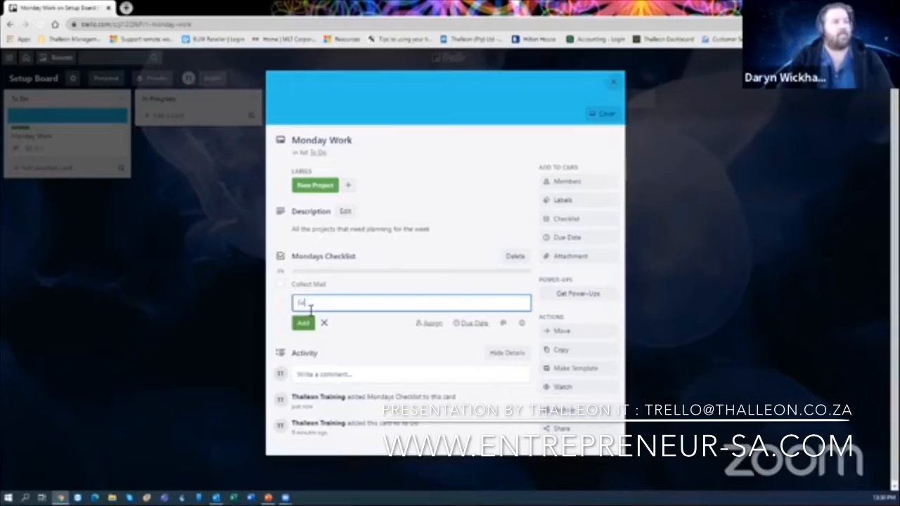
{"action": "type", "text": "tup K"}
{"action": "key", "text": "BackSpace"}
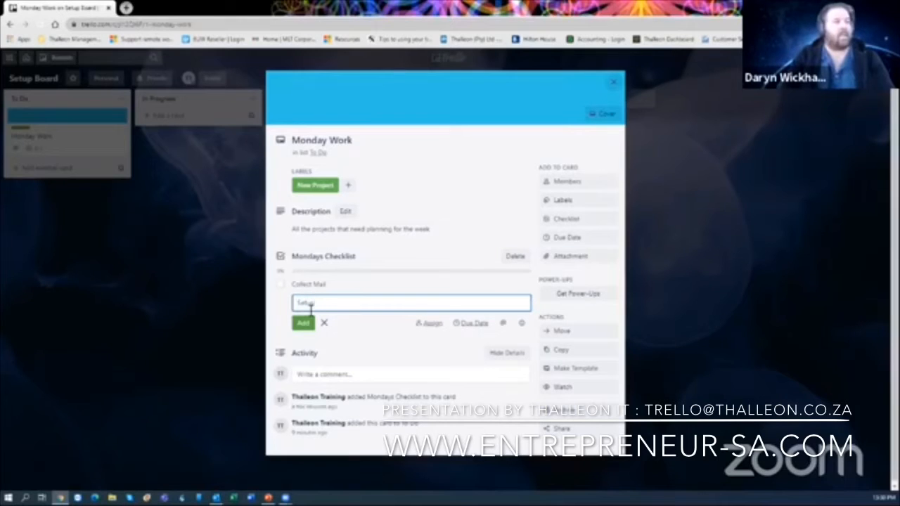
{"action": "type", "text": "MNetings"}
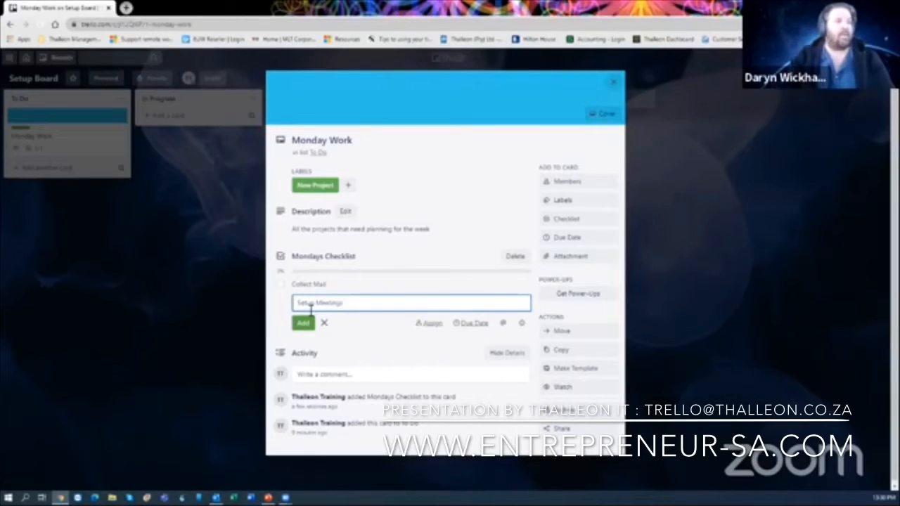
{"action": "left_click", "coordinate": [304, 323]}
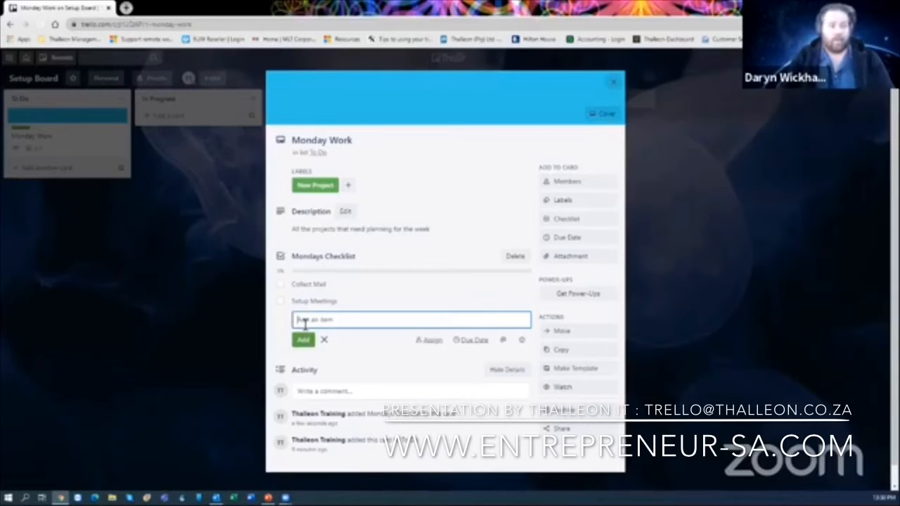
{"action": "type", "text": "Create"}
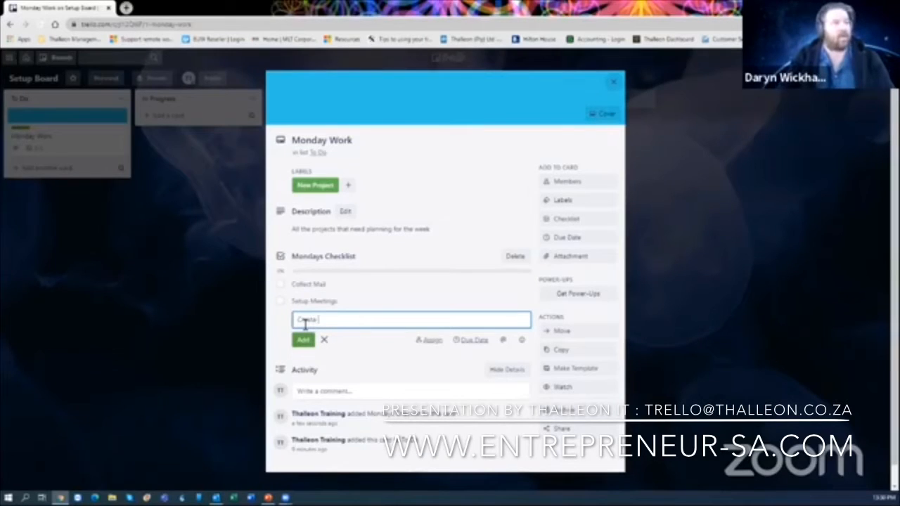
{"action": "type", "text": " Catalog"}
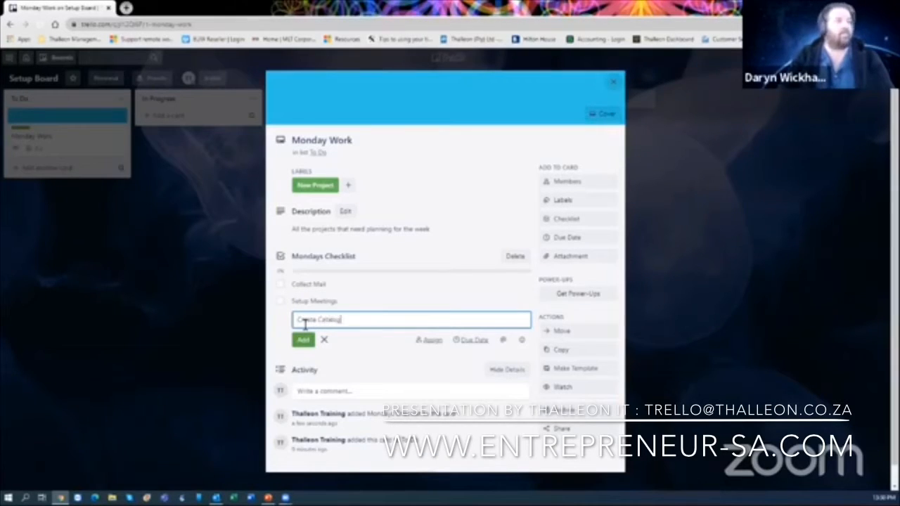
{"action": "type", "text": "ue"}
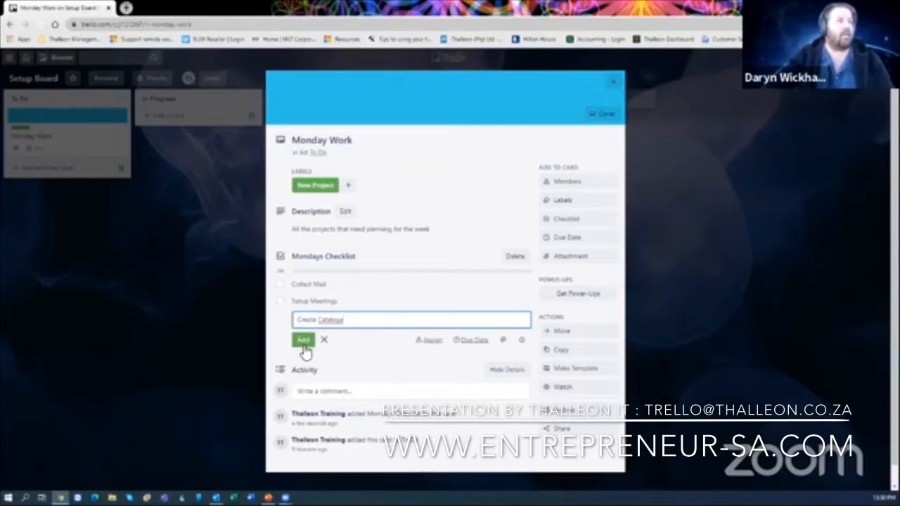
{"action": "left_click", "coordinate": [303, 341]}
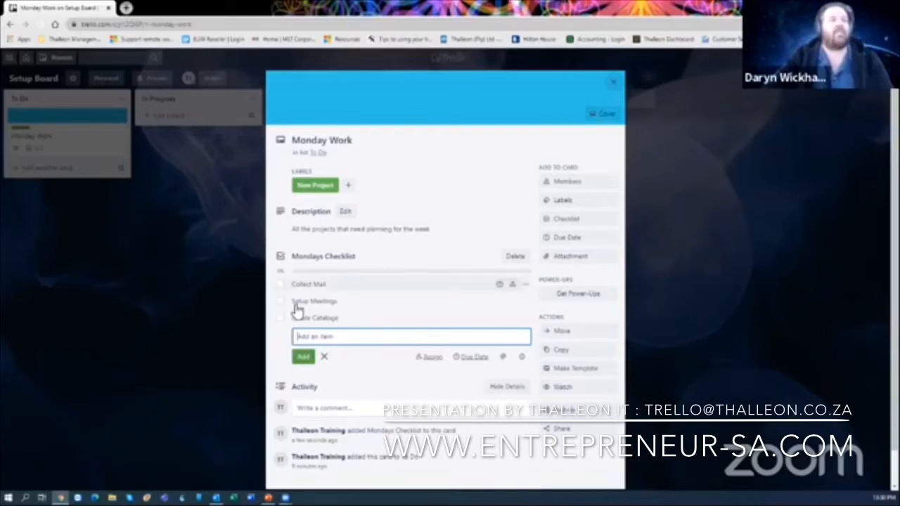
{"action": "left_click", "coordinate": [614, 83]}
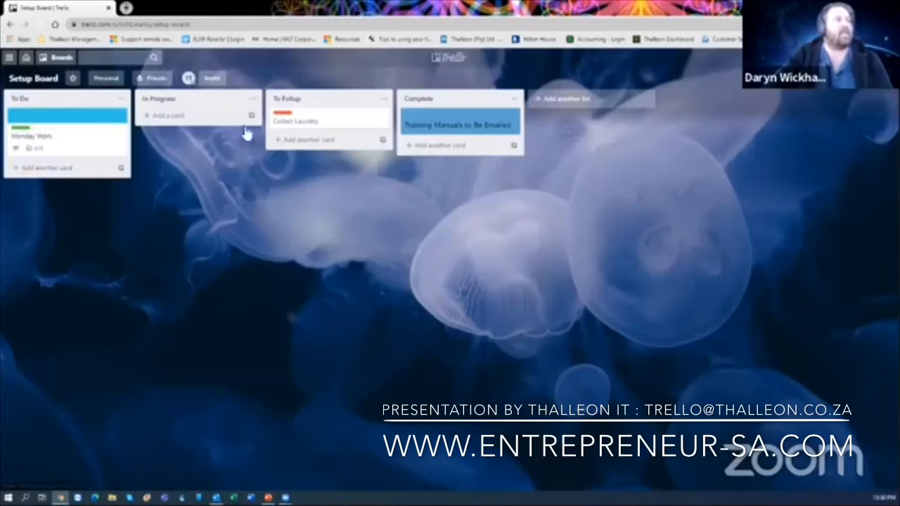
- Tick Setup Meetings and Create Catalogue on Monday Work's checklist
{"action": "left_click", "coordinate": [52, 146]}
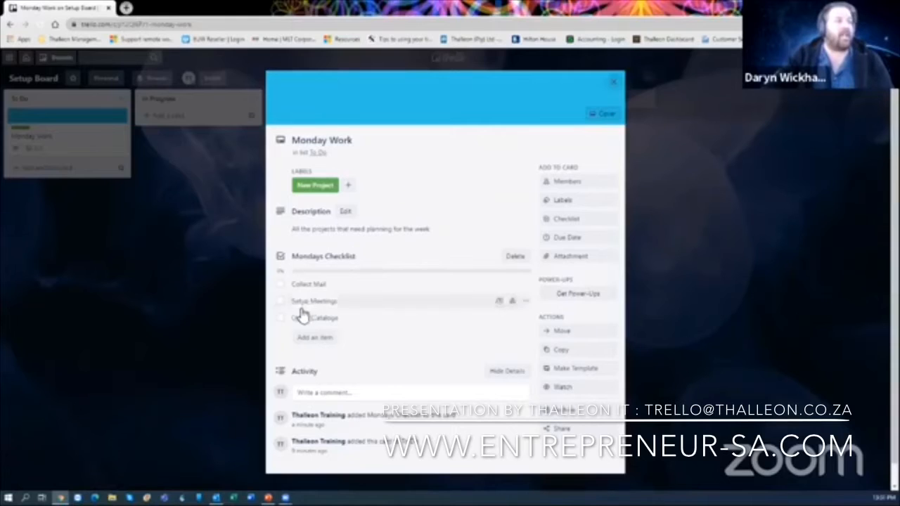
{"action": "left_click", "coordinate": [281, 303]}
{"action": "left_click", "coordinate": [281, 319]}
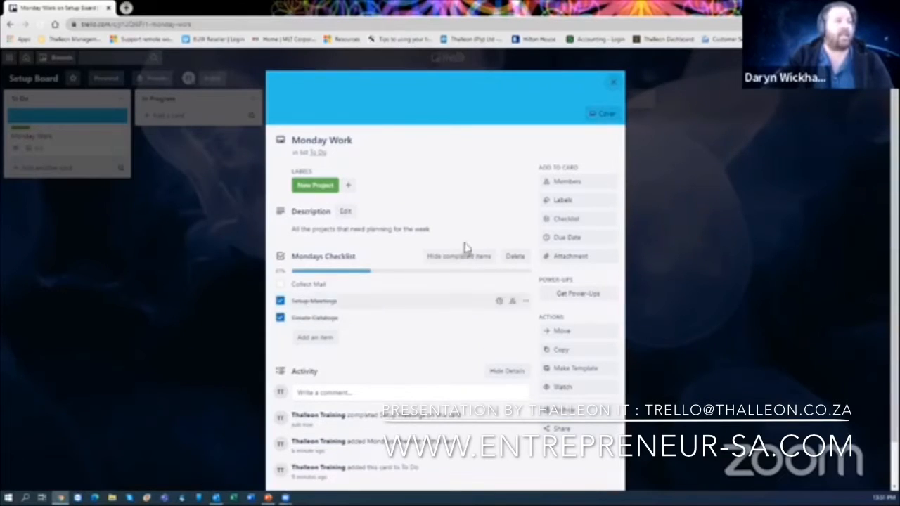
{"action": "left_click", "coordinate": [613, 83]}
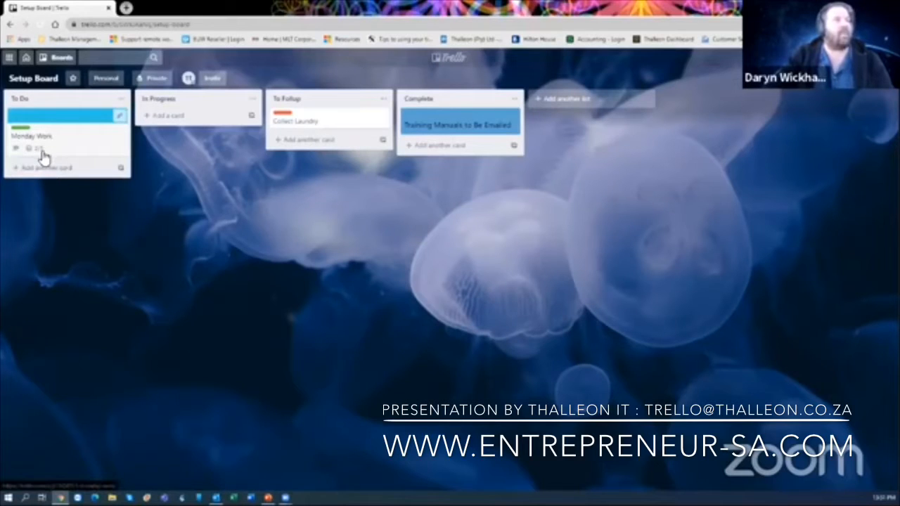
- Move Monday Work into In Progress and tick Collect Mail, completing the checklist
{"action": "left_click_drag", "start_coordinate": [75, 147], "coordinate": [198, 159]}
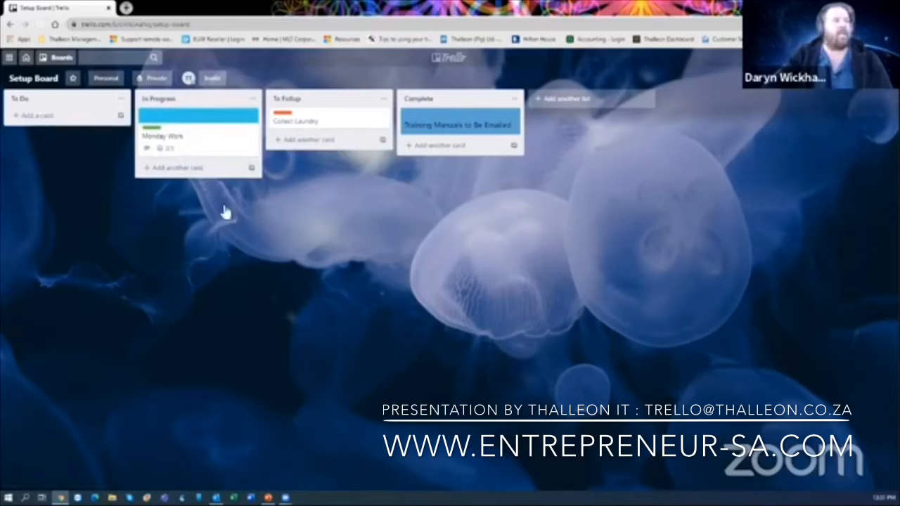
{"action": "left_click", "coordinate": [188, 153]}
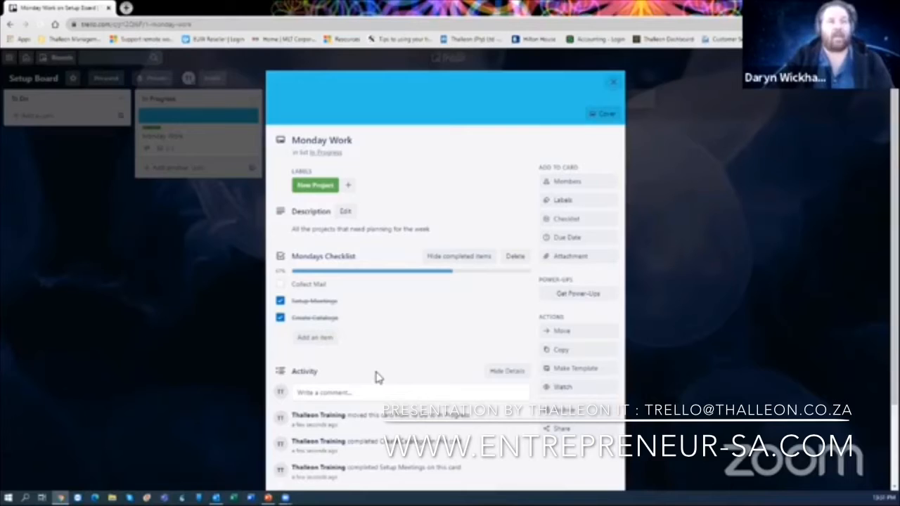
{"action": "left_click", "coordinate": [281, 285]}
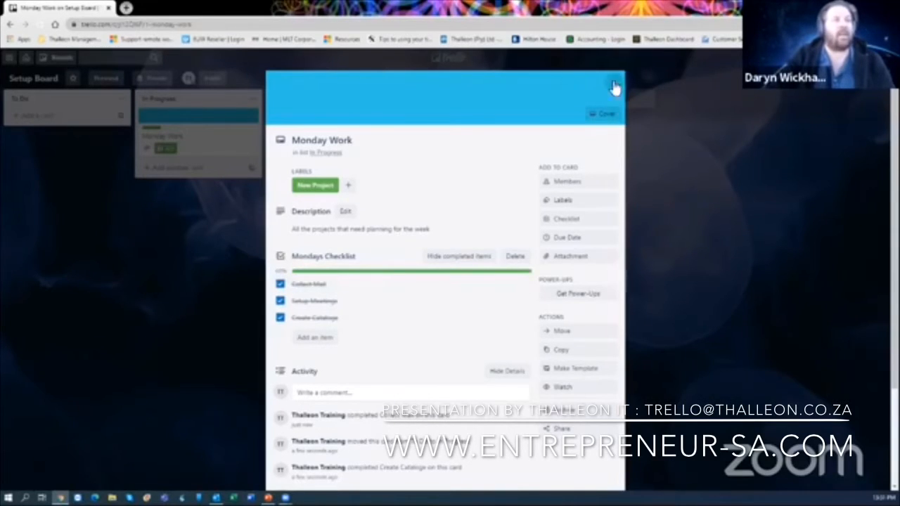
{"action": "left_click", "coordinate": [614, 86]}
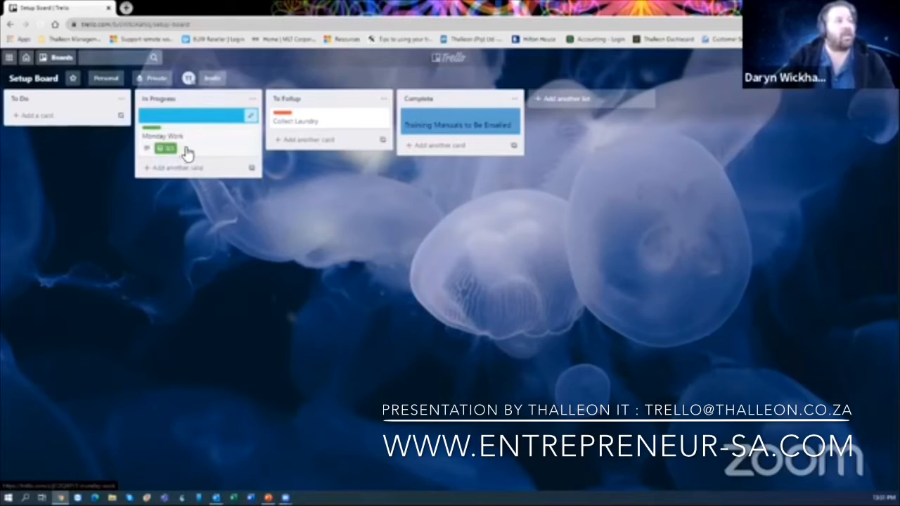
- Move Monday Work to Complete and back to To Do, then untick all three checklist items
{"action": "left_click_drag", "start_coordinate": [201, 147], "coordinate": [477, 174]}
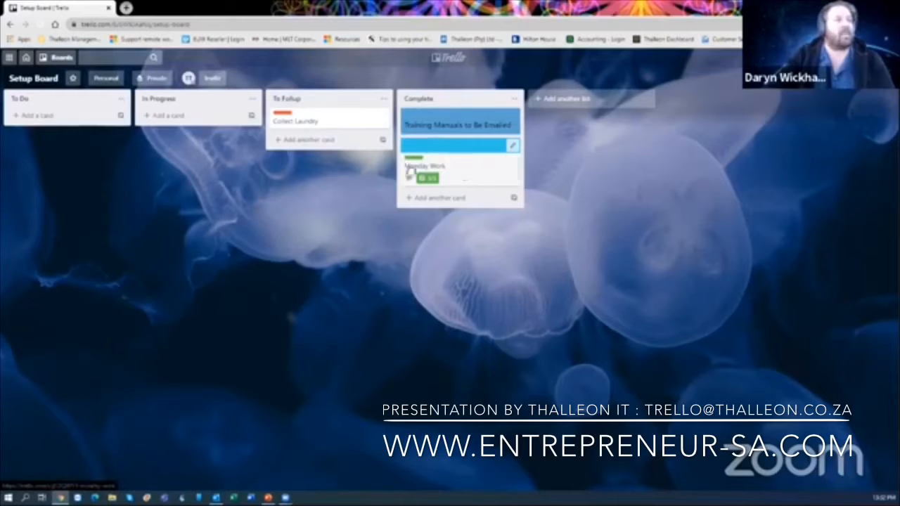
{"action": "left_click_drag", "start_coordinate": [412, 174], "coordinate": [39, 155]}
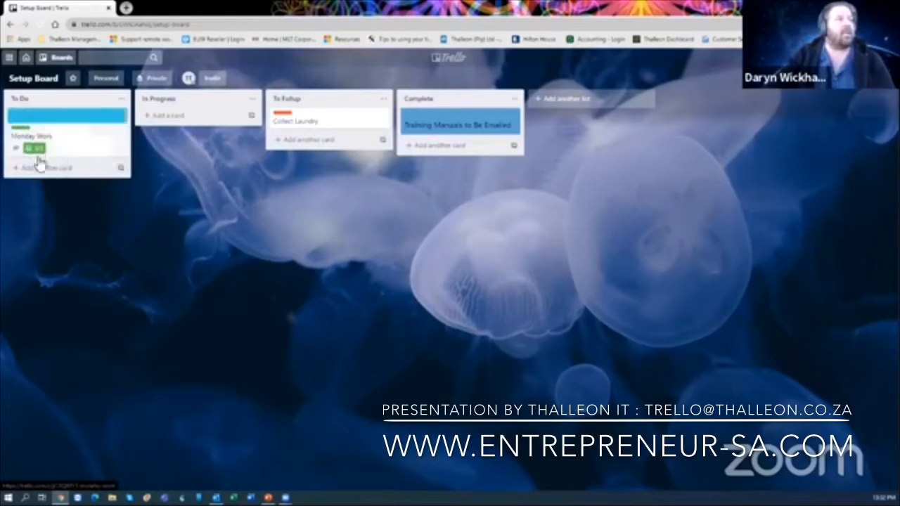
{"action": "left_click", "coordinate": [41, 156]}
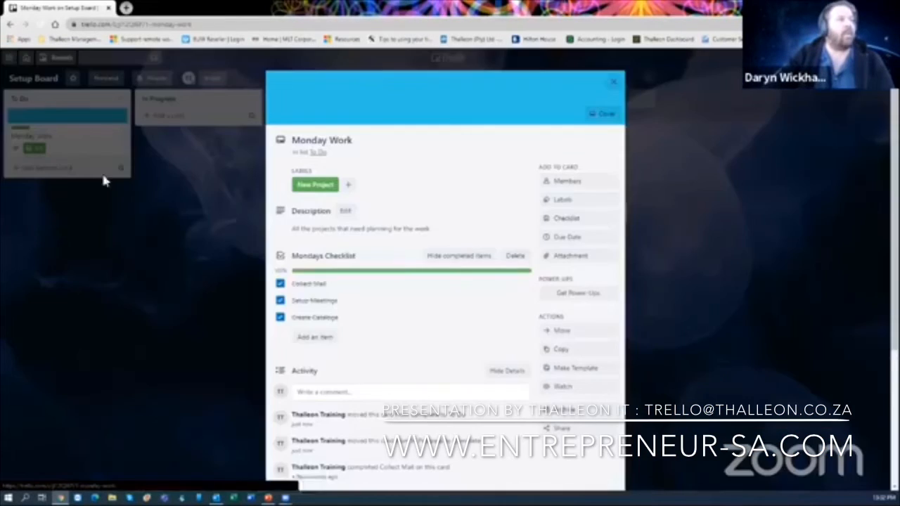
{"action": "left_click", "coordinate": [280, 283]}
{"action": "left_click", "coordinate": [280, 300]}
{"action": "left_click", "coordinate": [280, 319]}
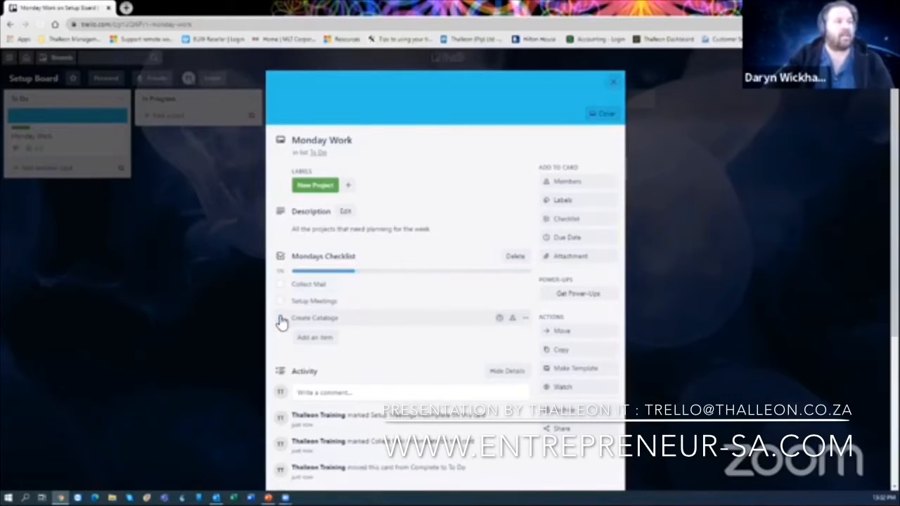
{"action": "scroll", "coordinate": [408, 301], "scroll_direction": "down", "scroll_amount": 1}
{"action": "scroll", "coordinate": [404, 301], "scroll_direction": "down", "scroll_amount": 2}
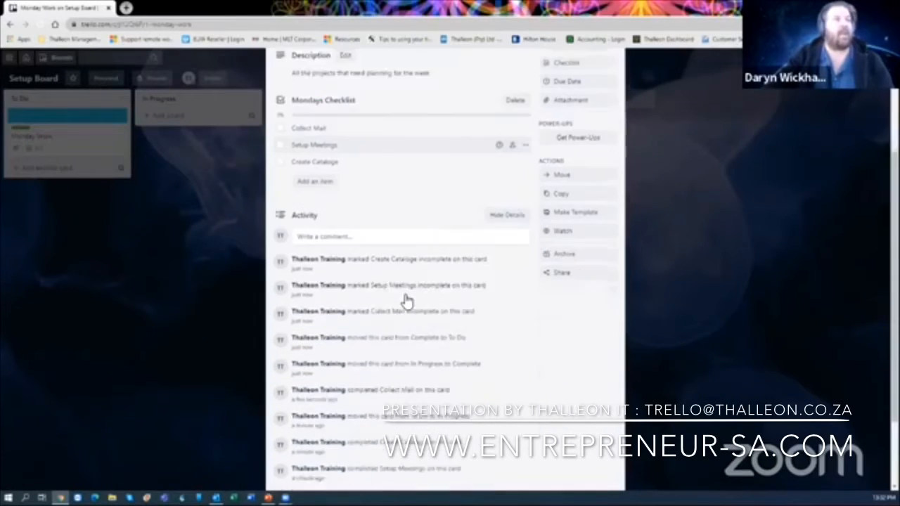
{"action": "scroll", "coordinate": [446, 293], "scroll_direction": "up", "scroll_amount": 3}
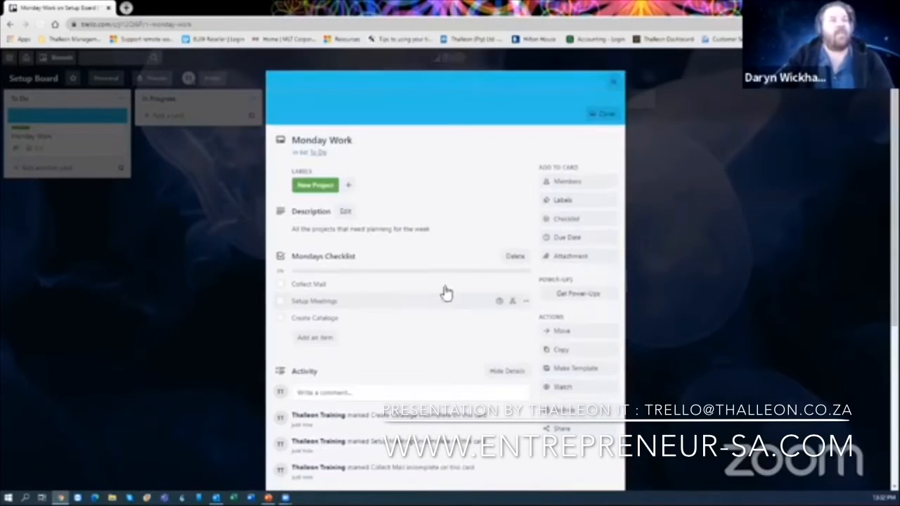
- Set Monday Work's due date to Aug 28 at 1:00 with a 2 Days Before reminder
{"action": "left_click", "coordinate": [582, 240]}
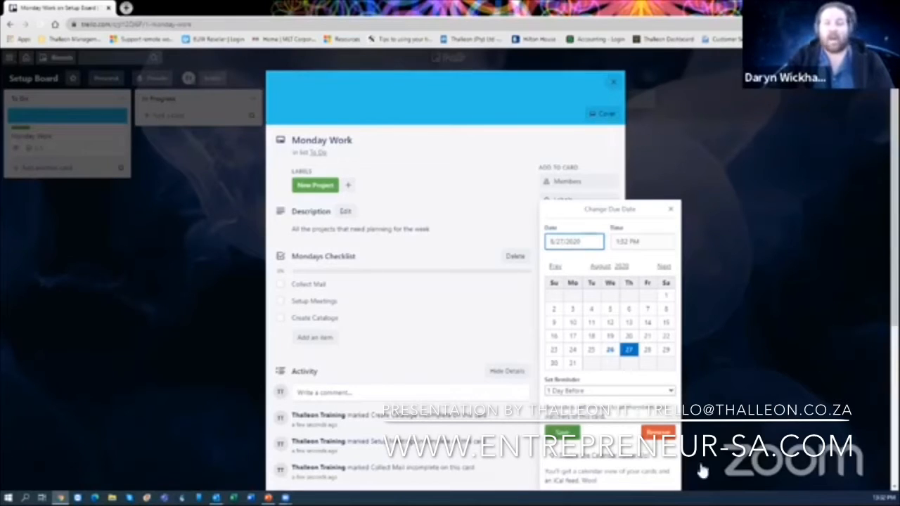
{"action": "left_click", "coordinate": [625, 392]}
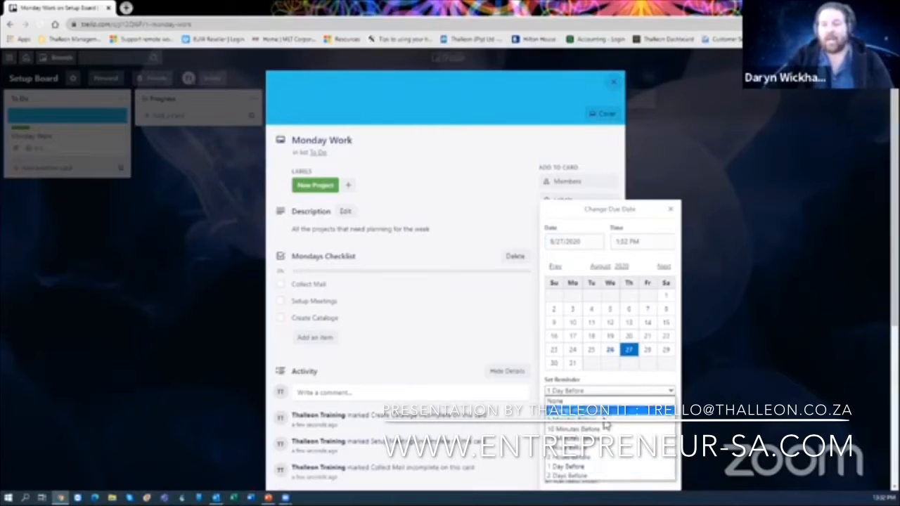
{"action": "left_click", "coordinate": [602, 478]}
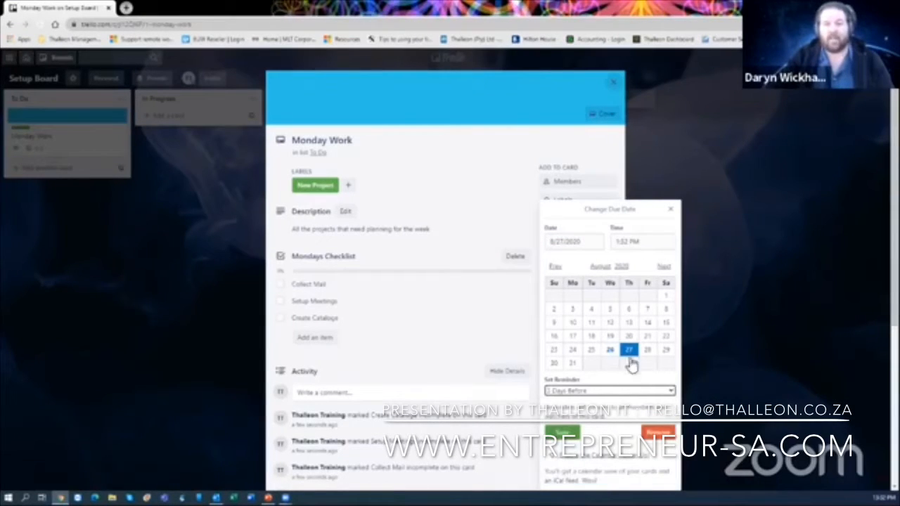
{"action": "left_click", "coordinate": [647, 351]}
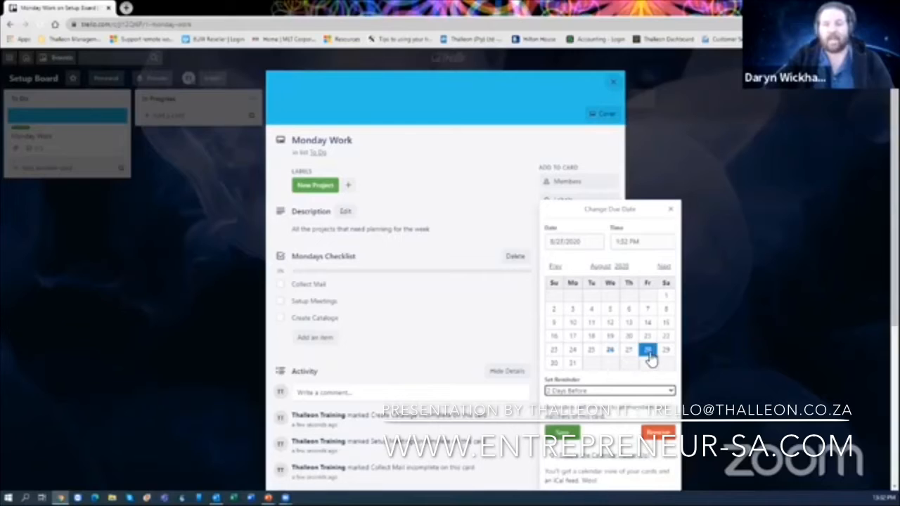
{"action": "left_click", "coordinate": [672, 243]}
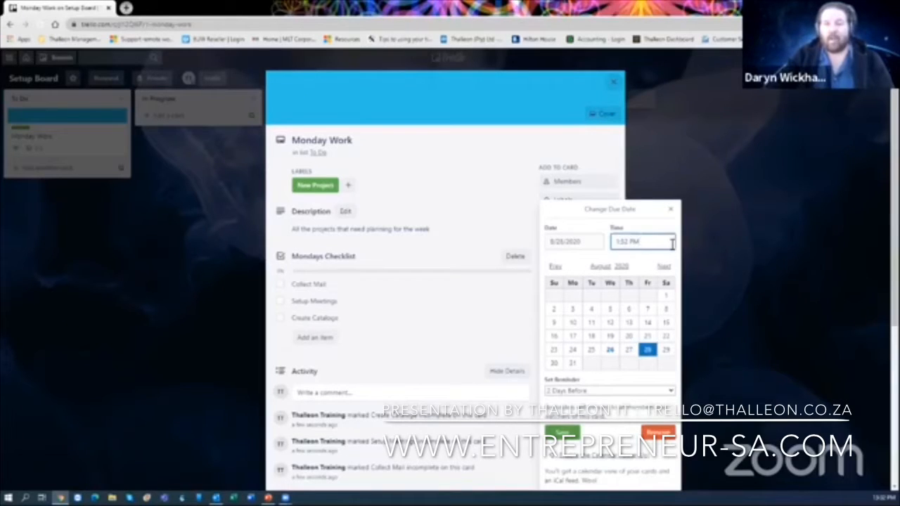
{"action": "left_click_drag", "start_coordinate": [651, 241], "coordinate": [568, 242]}
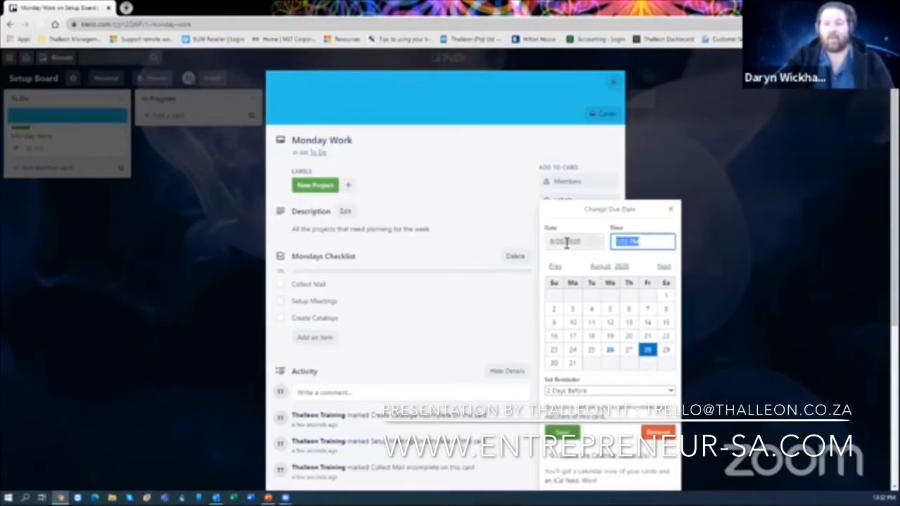
{"action": "type", "text": "1:00"}
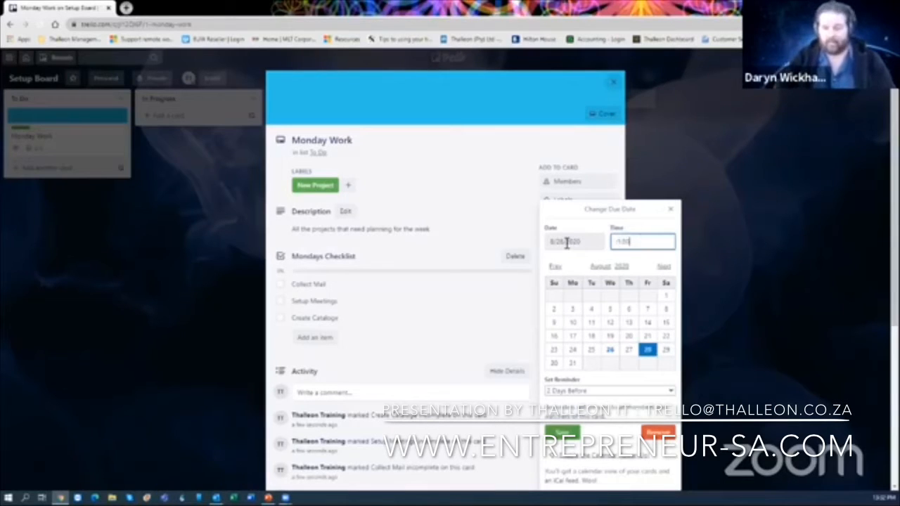
{"action": "key", "text": "BackSpace"}
{"action": "key", "text": "BackSpace"}
{"action": "key", "text": "BackSpace"}
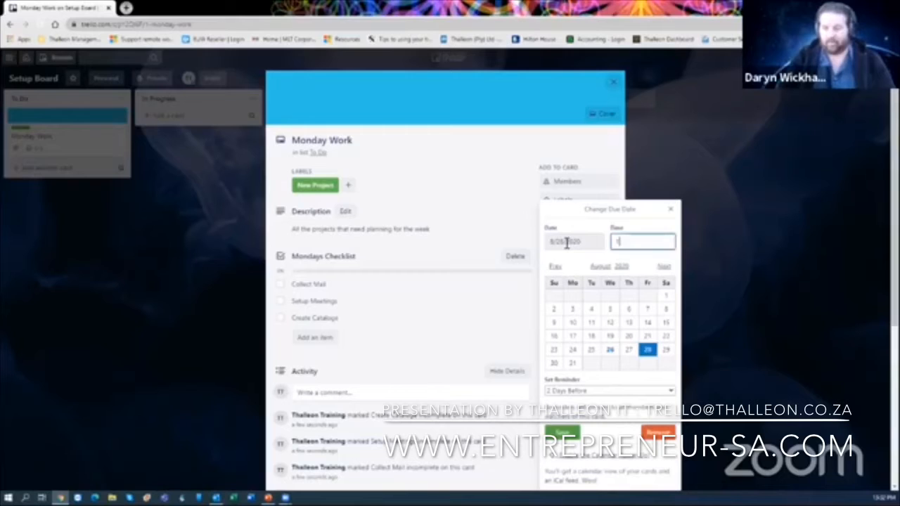
{"action": "type", "text": ":00"}
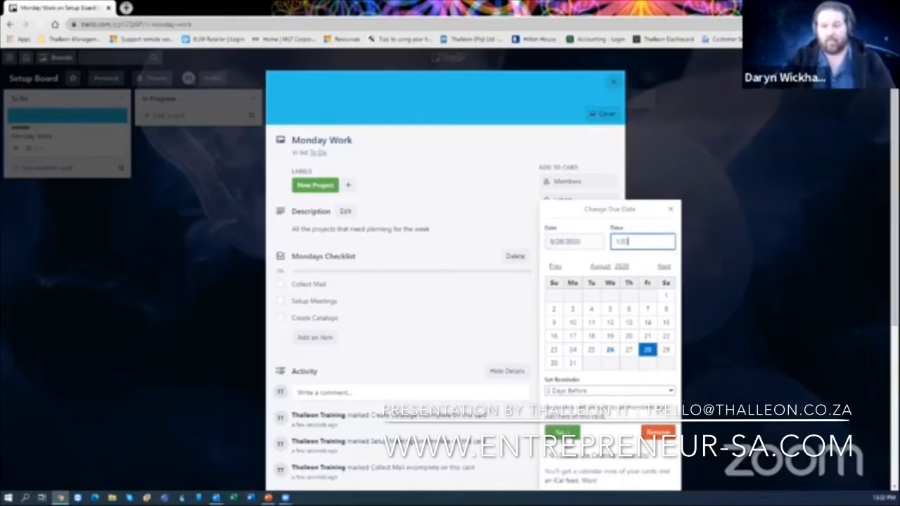
{"action": "left_click", "coordinate": [563, 432]}
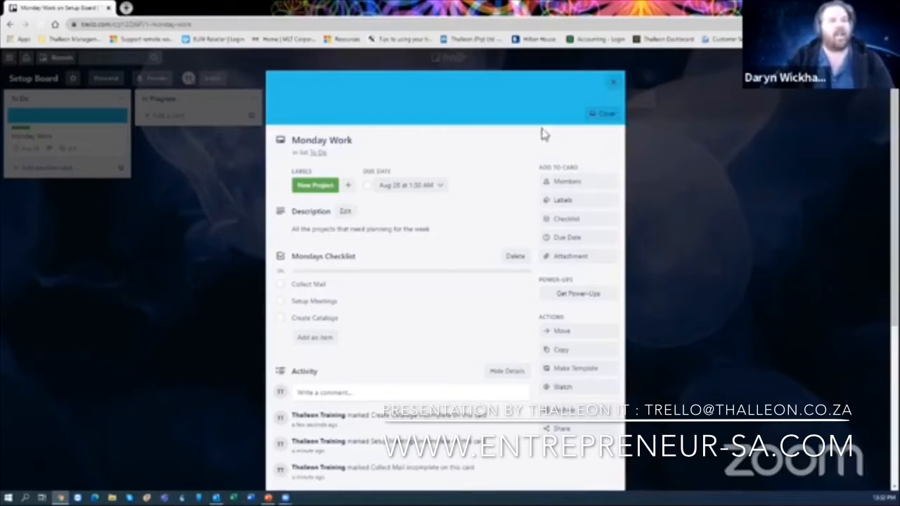
{"action": "left_click", "coordinate": [617, 82]}
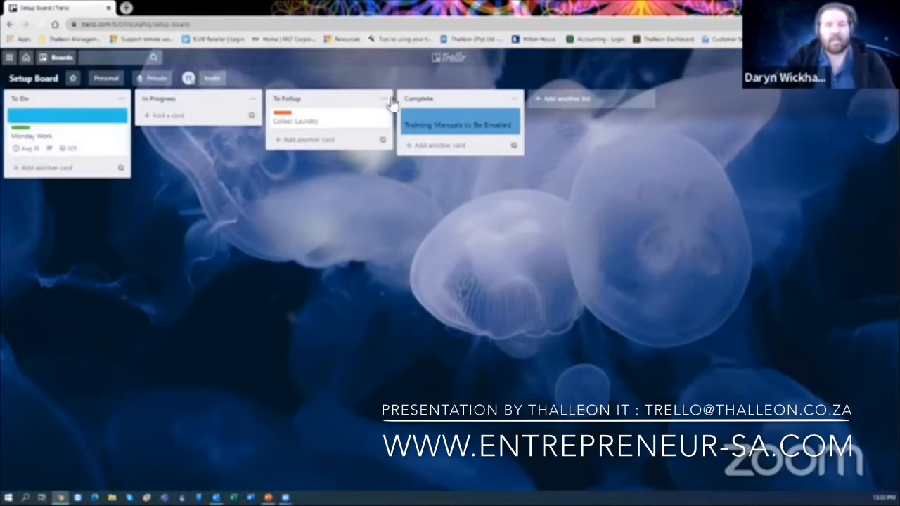
{"action": "left_click", "coordinate": [120, 102]}
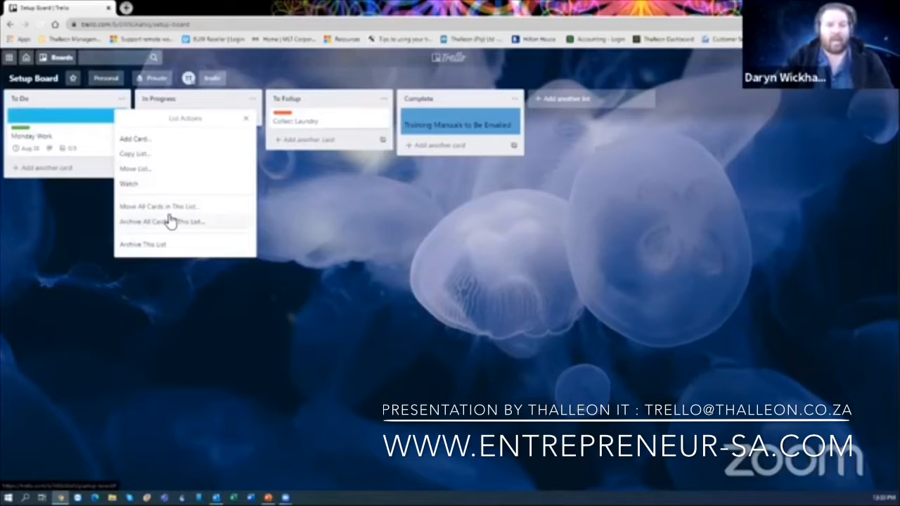
{"action": "left_click", "coordinate": [70, 217]}
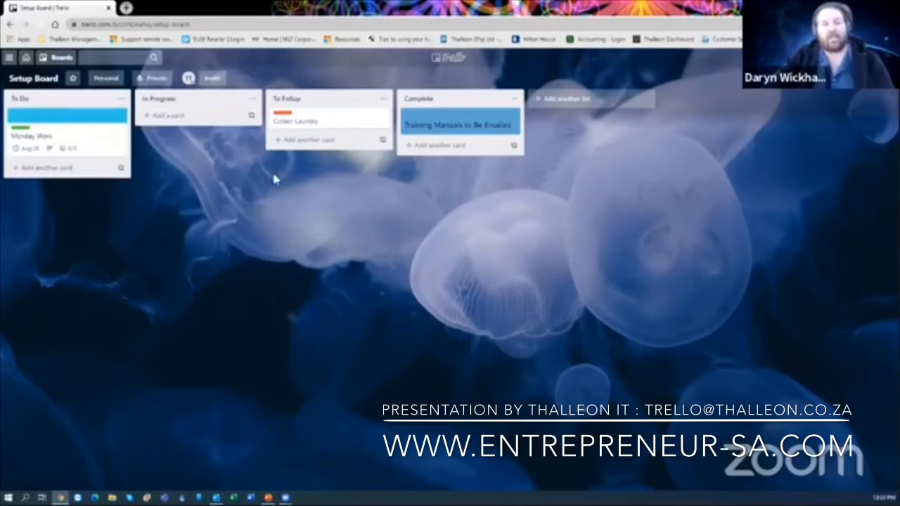
- Add the cards 'Other Work To Be Completed' and 'Create Catalog' under Monday Work in To Do
{"action": "left_click", "coordinate": [52, 172]}
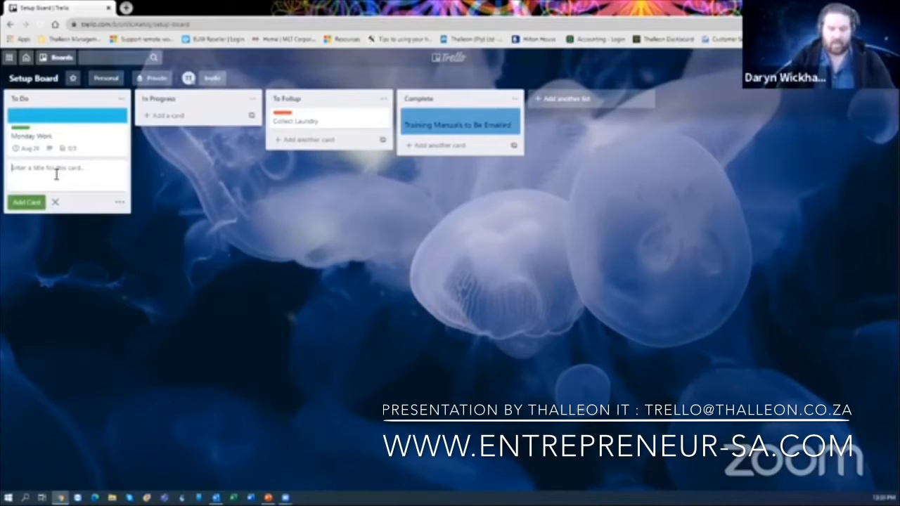
{"action": "type", "text": "Other Work To Be C"}
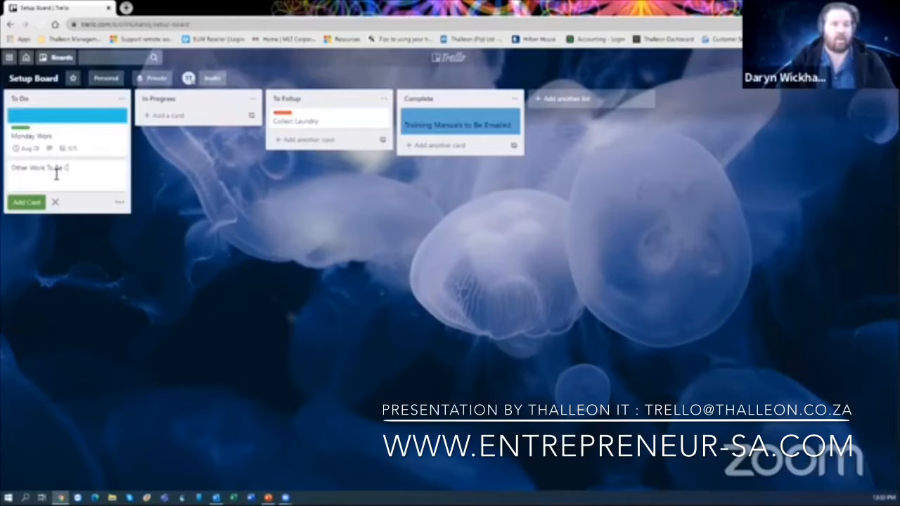
{"action": "type", "text": "ompleted"}
{"action": "key", "text": "Return"}
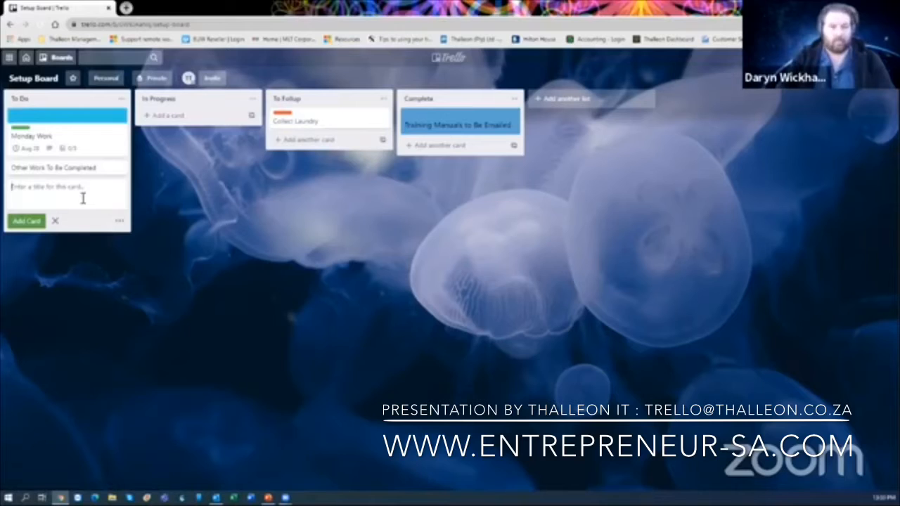
{"action": "type", "text": "Create"}
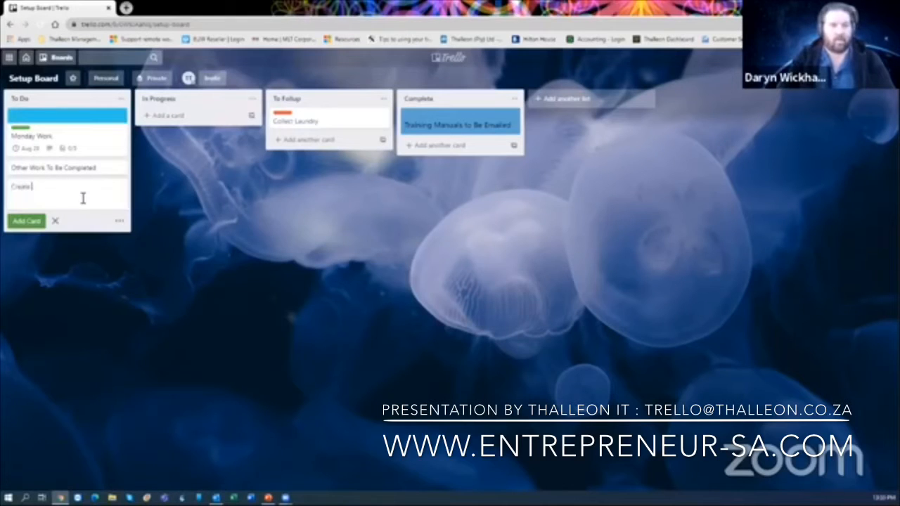
{"action": "type", "text": " Catalog"}
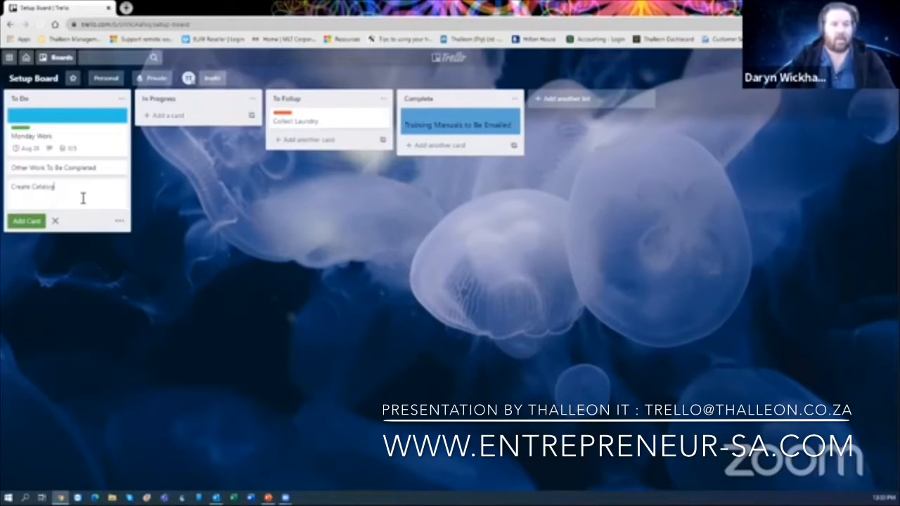
{"action": "key", "text": "Return"}
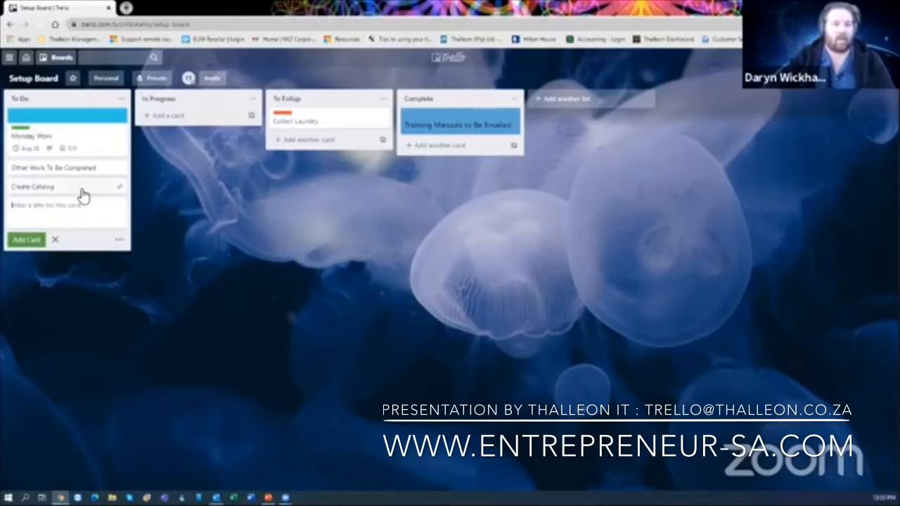
{"action": "right_click", "coordinate": [83, 189]}
{"action": "left_click", "coordinate": [263, 203]}
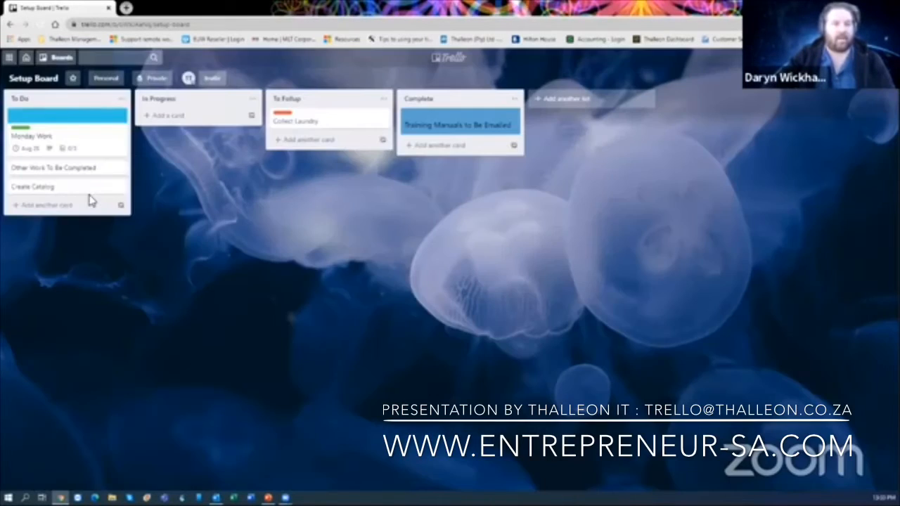
- Set the Other Work To Be Completed card's due date to Aug 23, 1:30 AM
{"action": "left_click", "coordinate": [77, 172]}
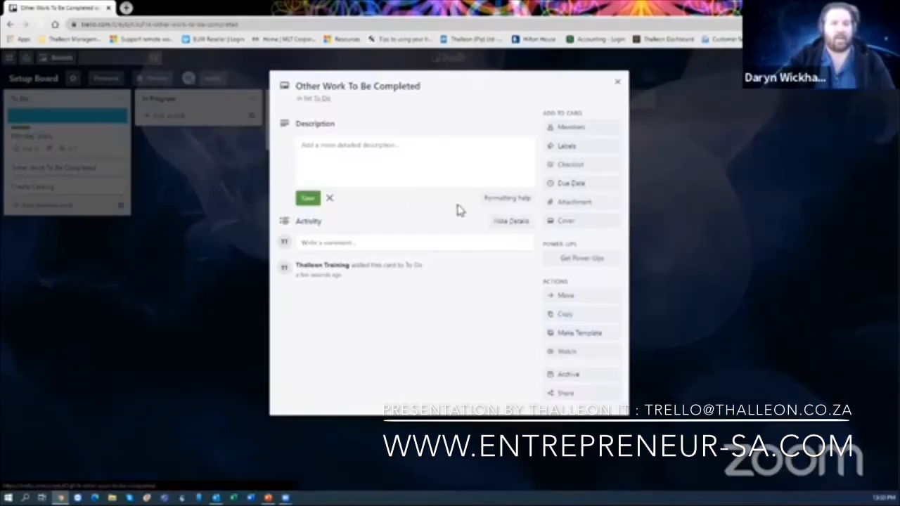
{"action": "left_click", "coordinate": [575, 184]}
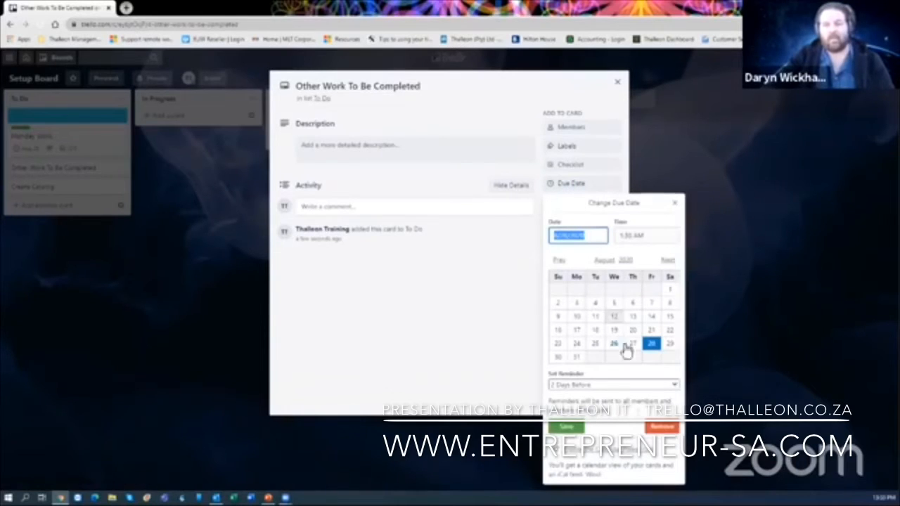
{"action": "left_click", "coordinate": [560, 344]}
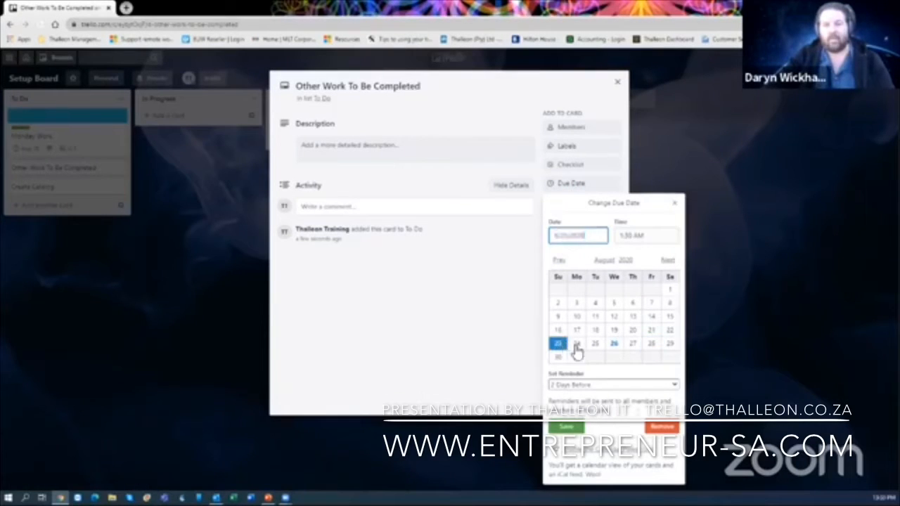
{"action": "left_click", "coordinate": [567, 427]}
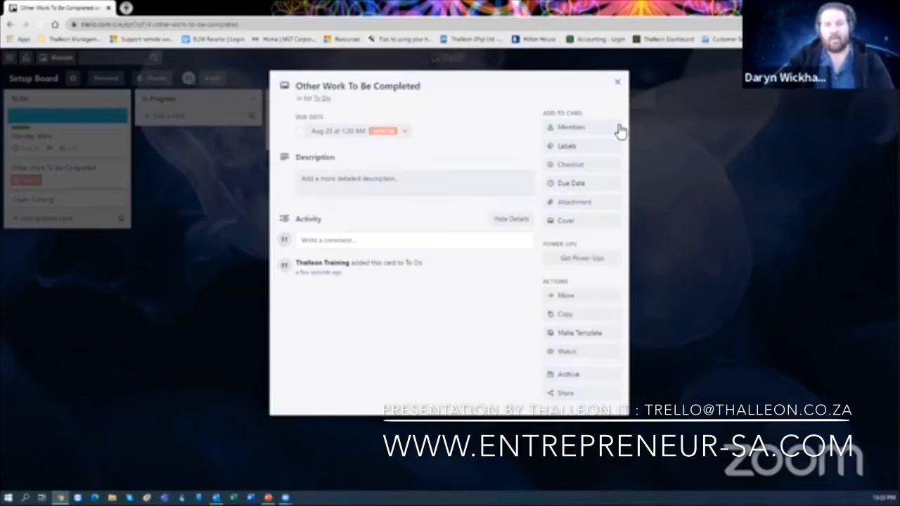
{"action": "left_click", "coordinate": [617, 82]}
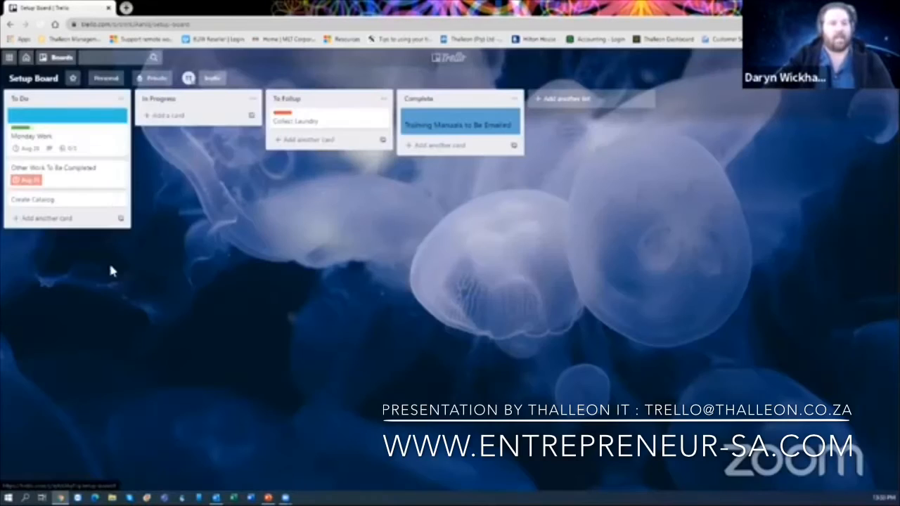
- Sort the To Do list's cards by Due Date from the list actions menu
{"action": "left_click", "coordinate": [122, 100]}
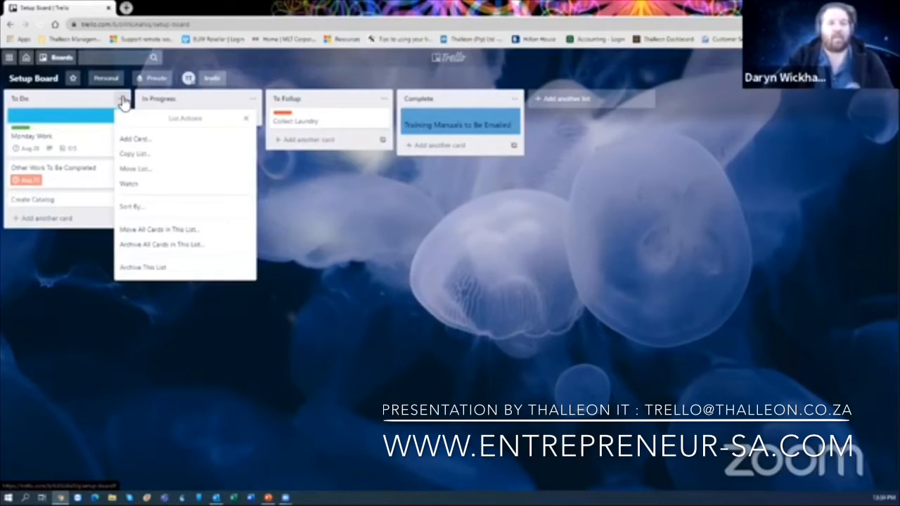
{"action": "left_click", "coordinate": [141, 207]}
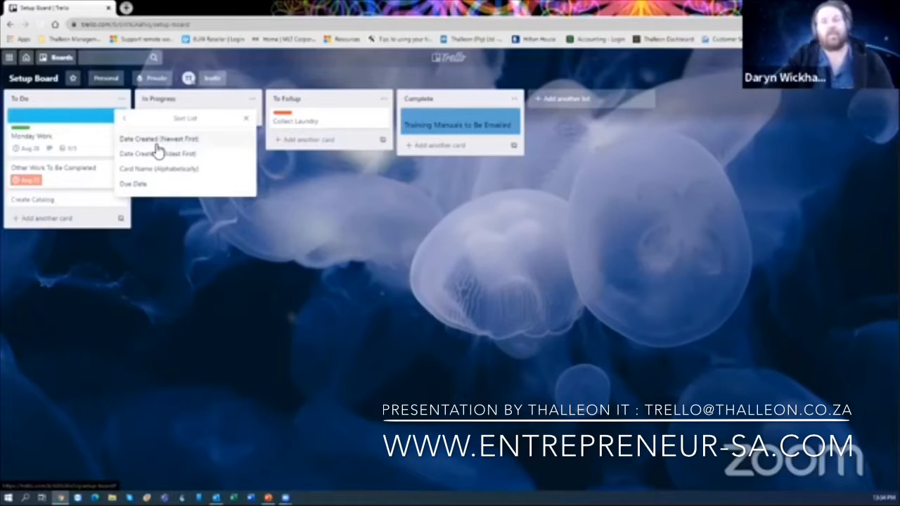
{"action": "left_click", "coordinate": [153, 184]}
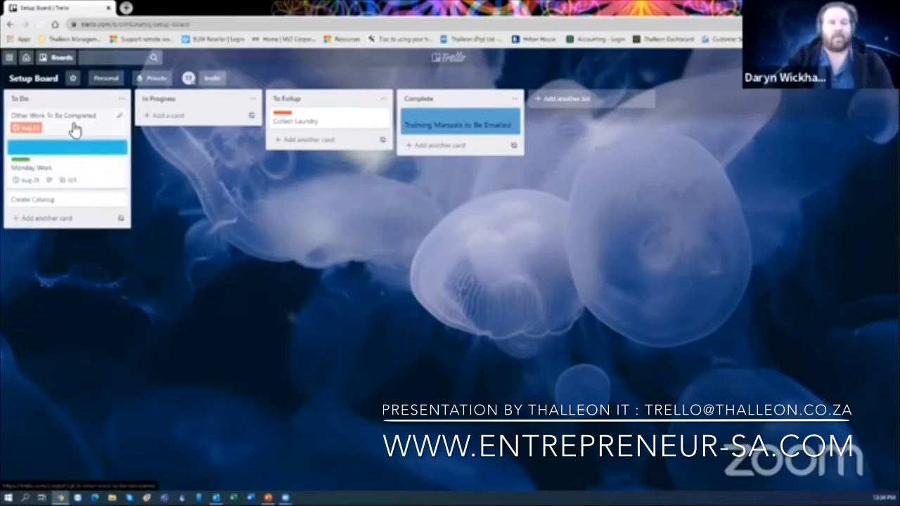
- Drag Other Work To Be Completed into In Progress and tick its due date complete
{"action": "left_click_drag", "start_coordinate": [75, 129], "coordinate": [218, 135]}
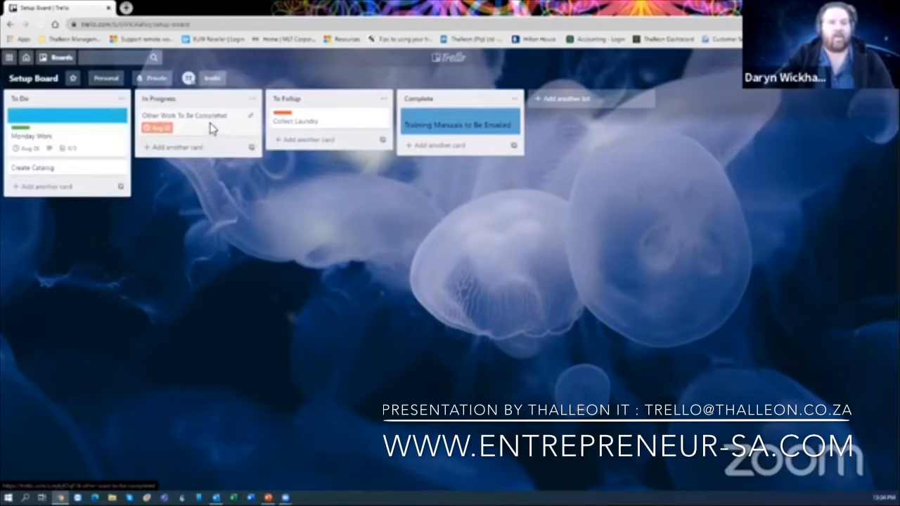
{"action": "left_click", "coordinate": [211, 131]}
{"action": "left_click", "coordinate": [299, 131]}
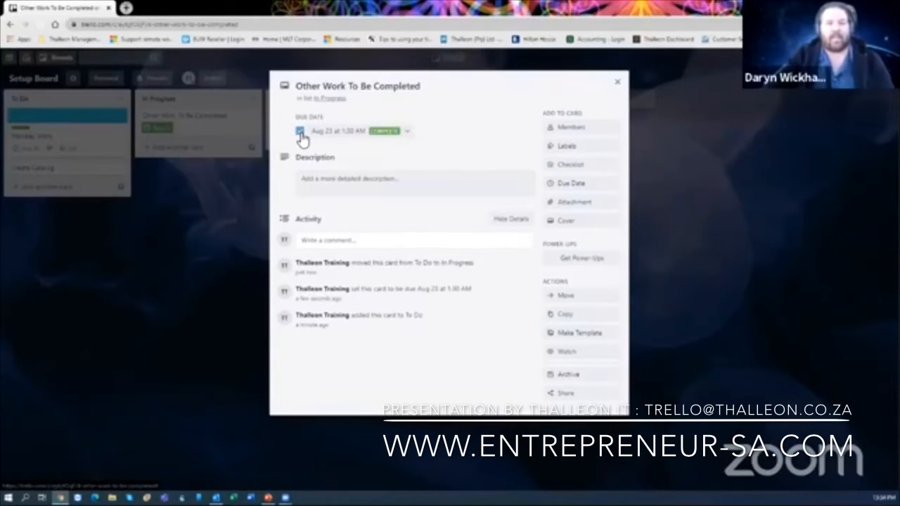
{"action": "left_click", "coordinate": [617, 82]}
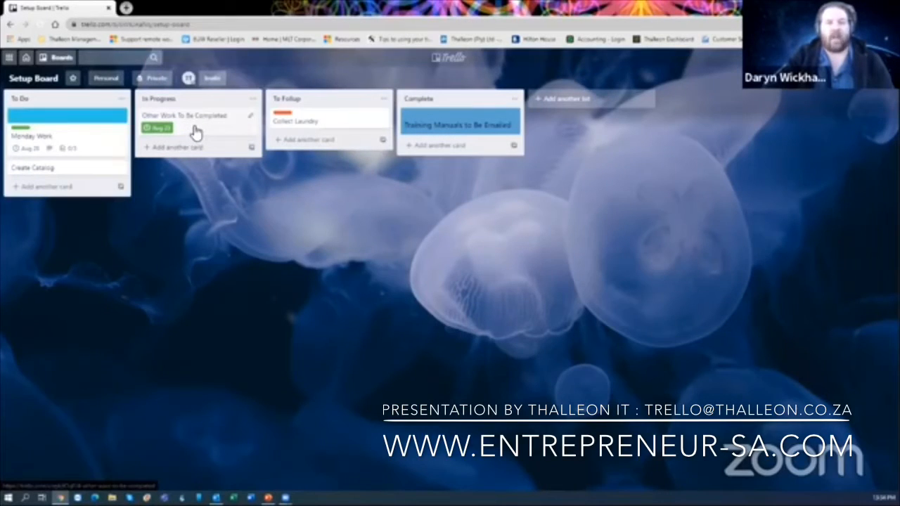
- Untick the card's due-date checkbox so the Aug 23 date stays incomplete
{"action": "left_click", "coordinate": [191, 127]}
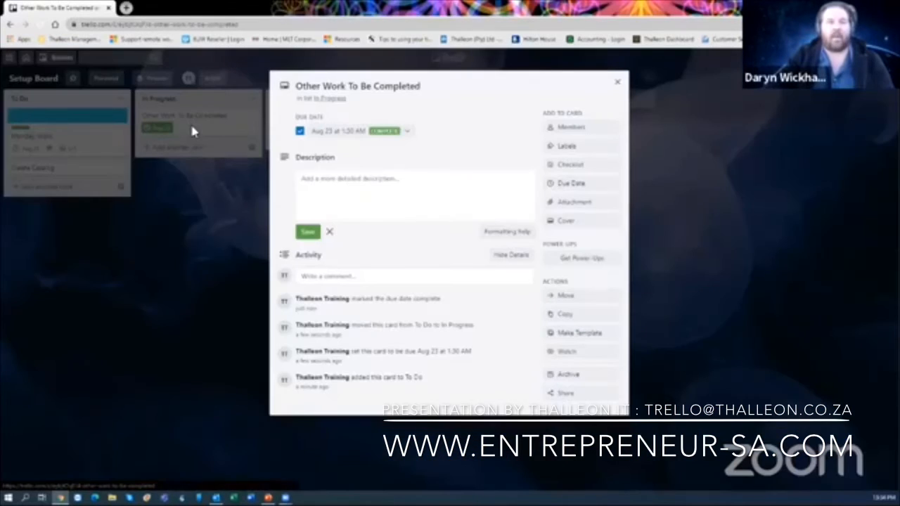
{"action": "left_click", "coordinate": [300, 133]}
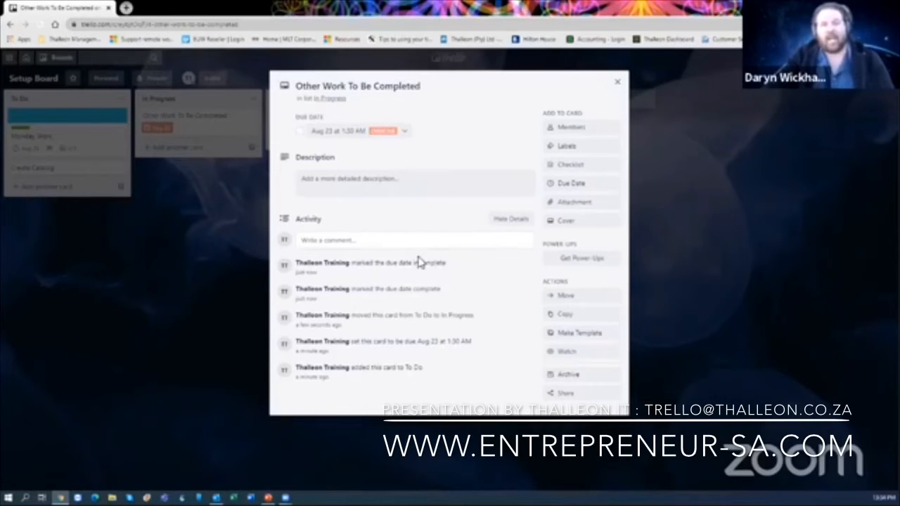
{"action": "left_click", "coordinate": [619, 86]}
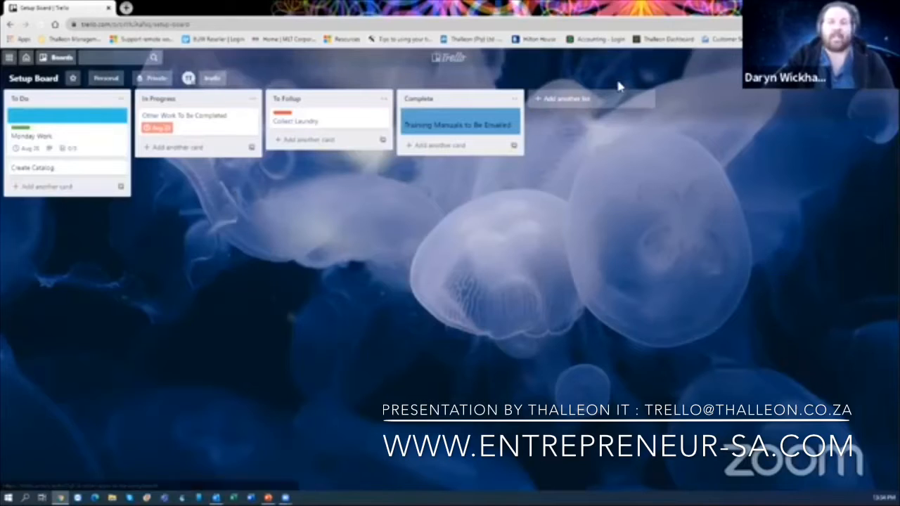
{"action": "left_click", "coordinate": [204, 130]}
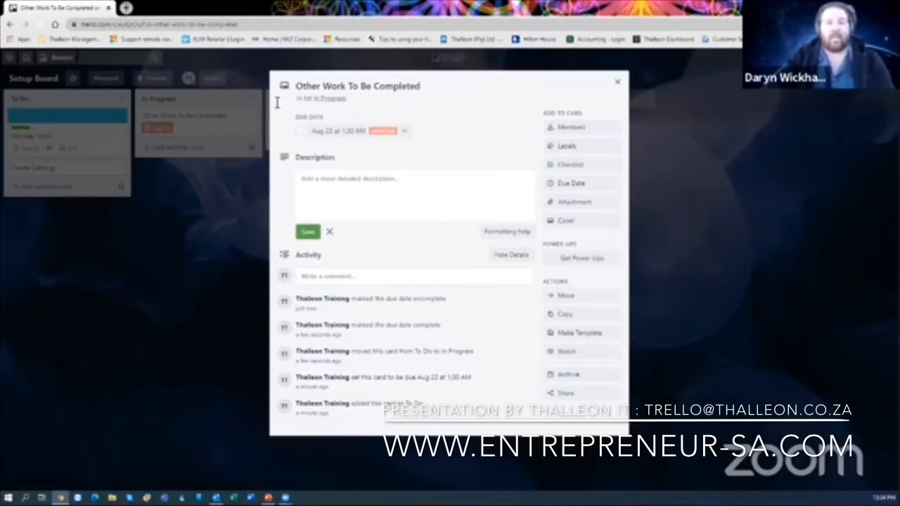
{"action": "left_click", "coordinate": [618, 82]}
{"action": "left_click", "coordinate": [194, 127]}
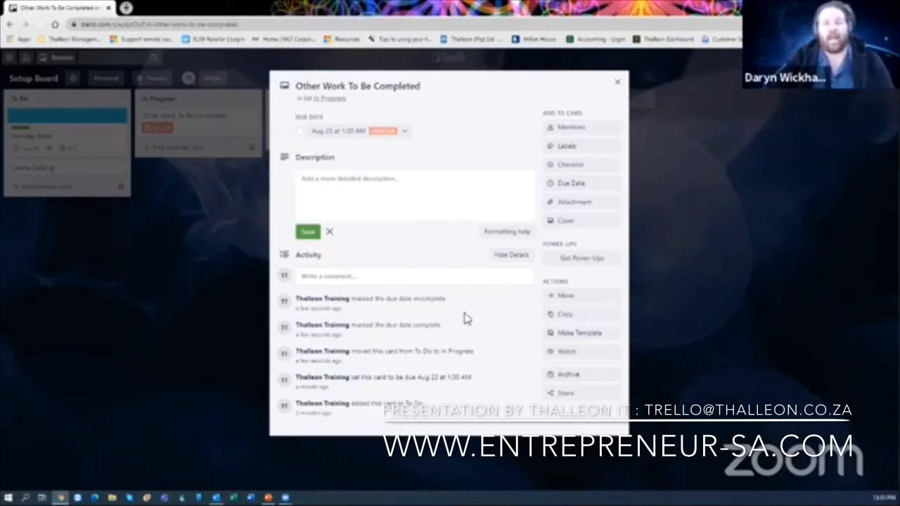
{"action": "left_click", "coordinate": [619, 86]}
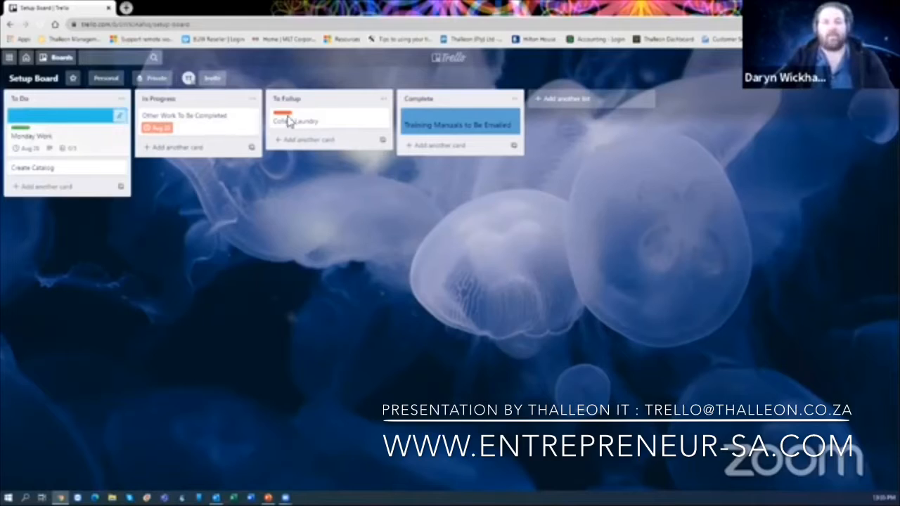
- Put Complete after In Progress, then move Other Work to Complete and Create Catalog to In Progress
{"action": "left_click_drag", "start_coordinate": [232, 99], "coordinate": [372, 115]}
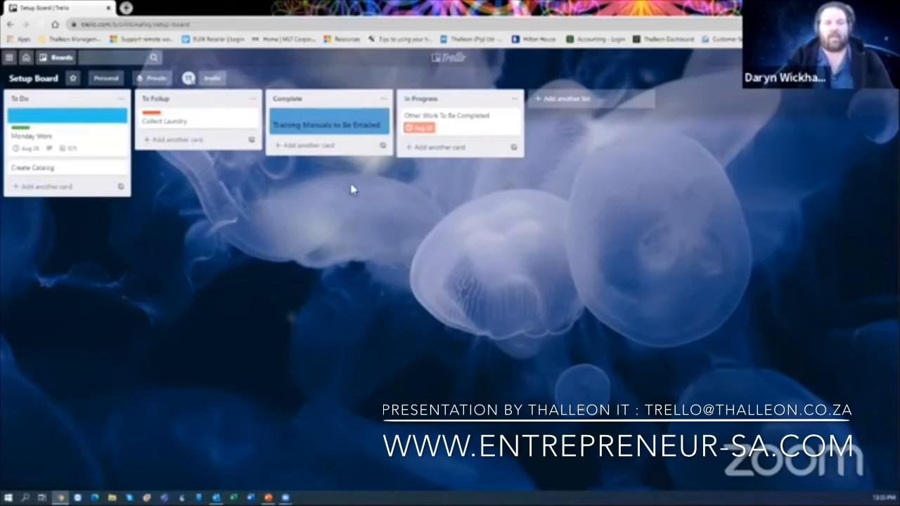
{"action": "left_click_drag", "start_coordinate": [320, 99], "coordinate": [468, 105]}
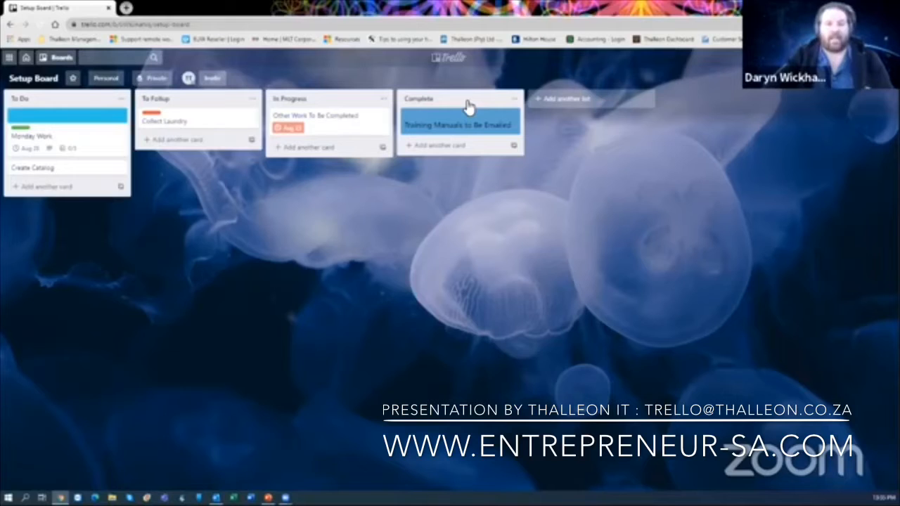
{"action": "left_click_drag", "start_coordinate": [337, 121], "coordinate": [467, 163]}
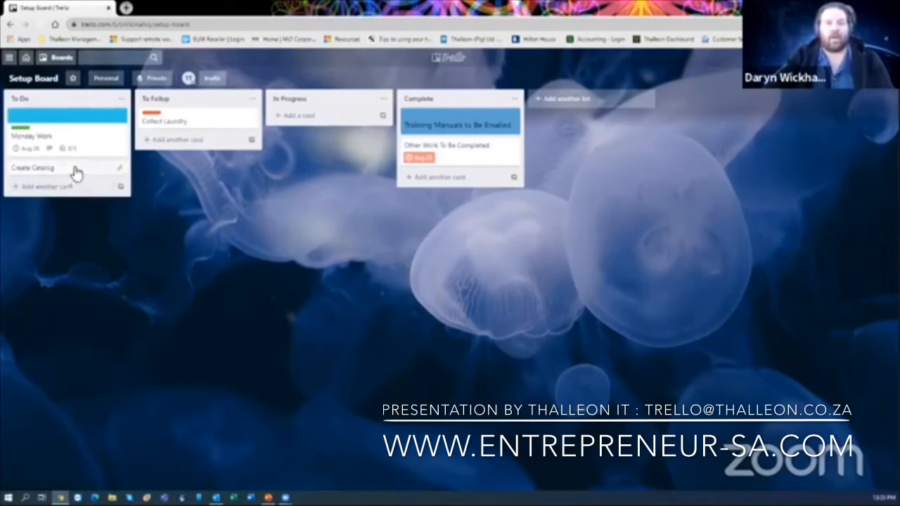
{"action": "left_click_drag", "start_coordinate": [75, 173], "coordinate": [345, 128]}
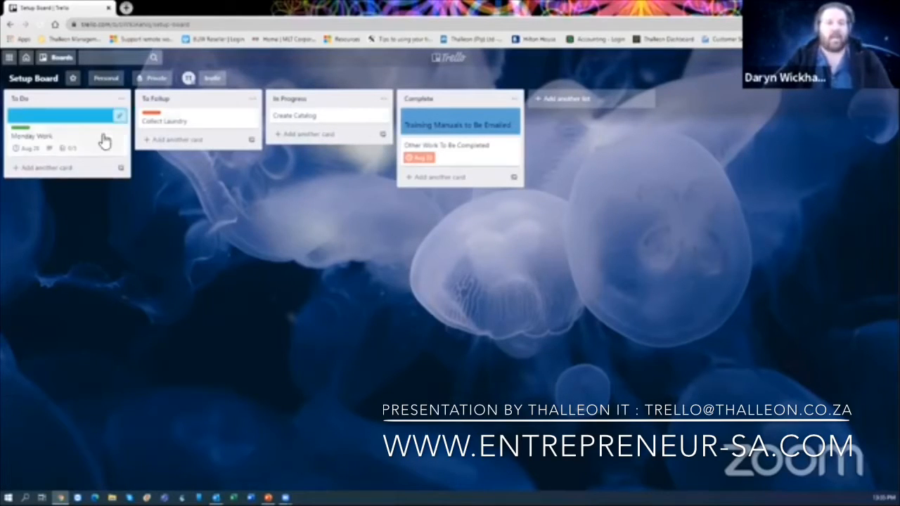
- Open the Collect Laundry card in the To Follup list
{"action": "left_click", "coordinate": [169, 124]}
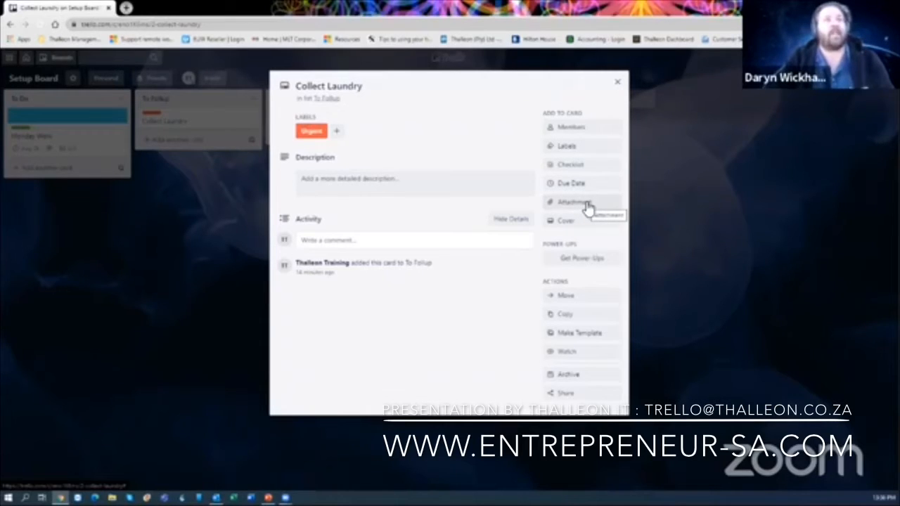
- Close Collect Laundry, open Monday Work and view attachment sources, then close without attaching
{"action": "left_click", "coordinate": [618, 83]}
{"action": "left_click", "coordinate": [88, 150]}
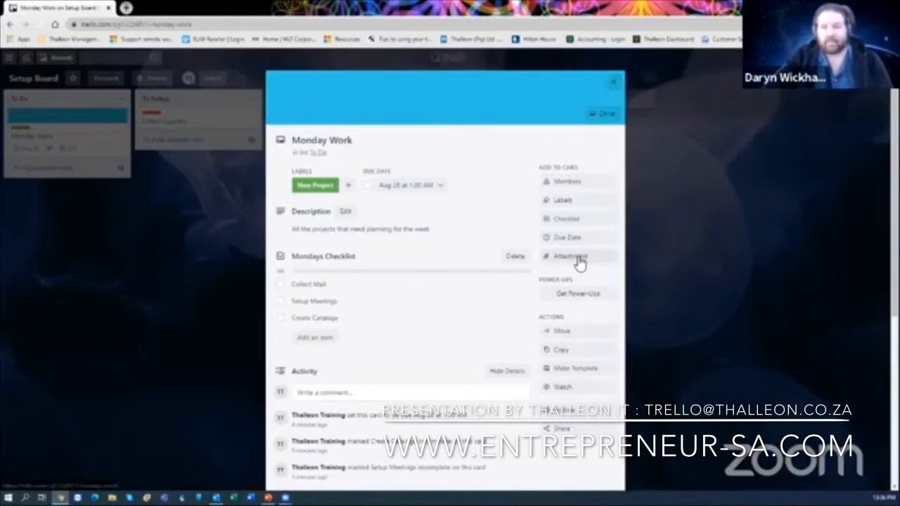
{"action": "left_click", "coordinate": [578, 258]}
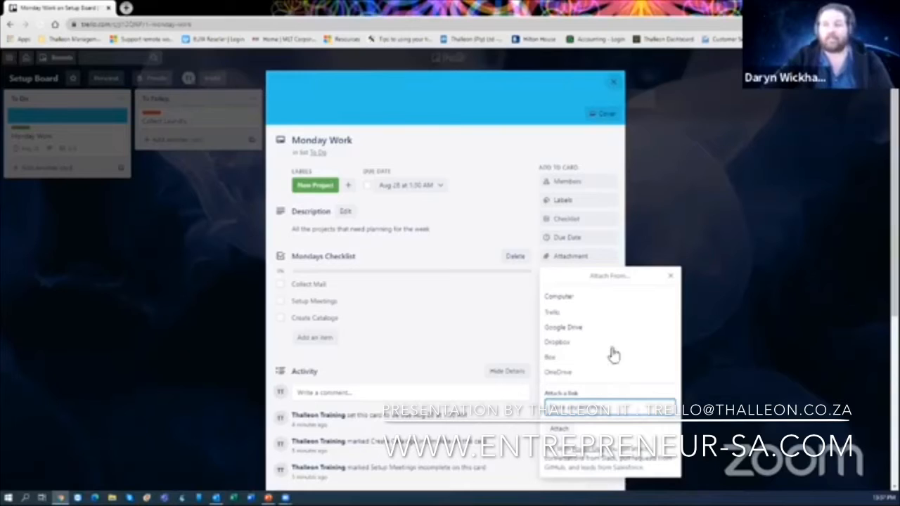
{"action": "left_click", "coordinate": [616, 84]}
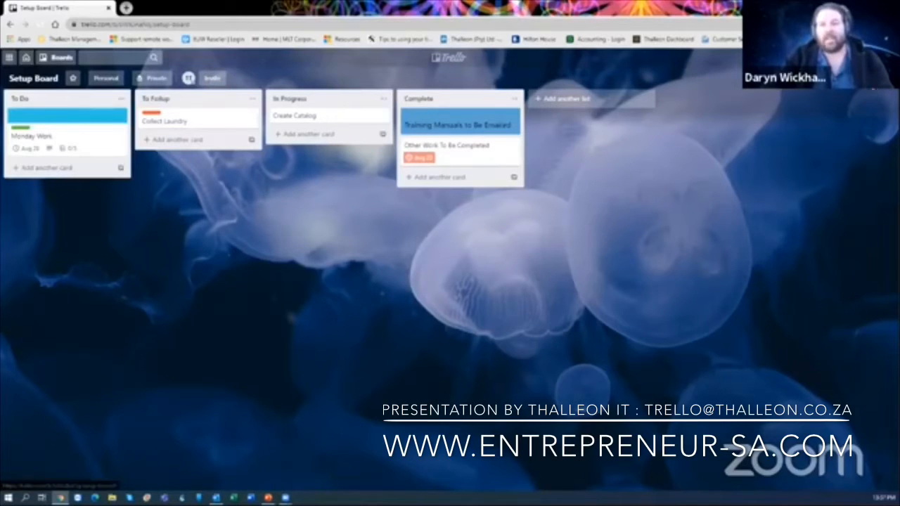
- Open the board menu's Email-to-board Settings to view the board's email address
{"action": "left_click", "coordinate": [861, 83]}
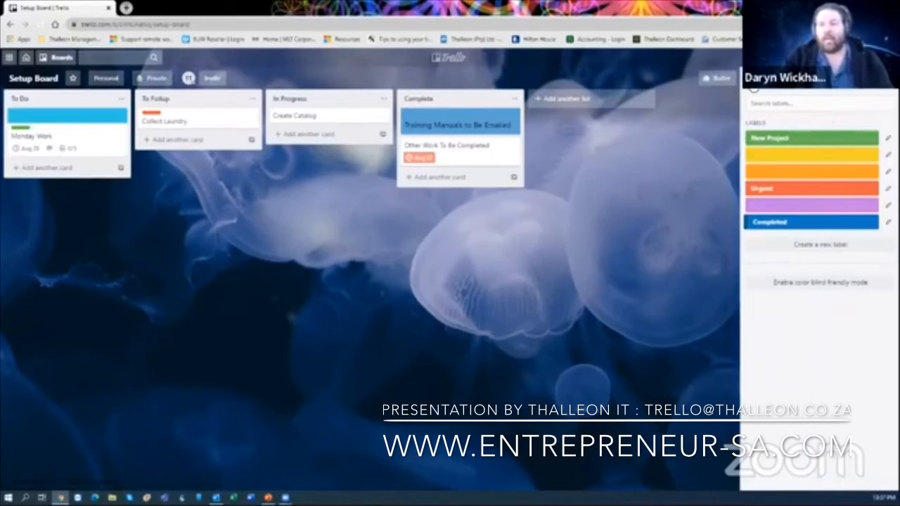
{"action": "left_click", "coordinate": [753, 87]}
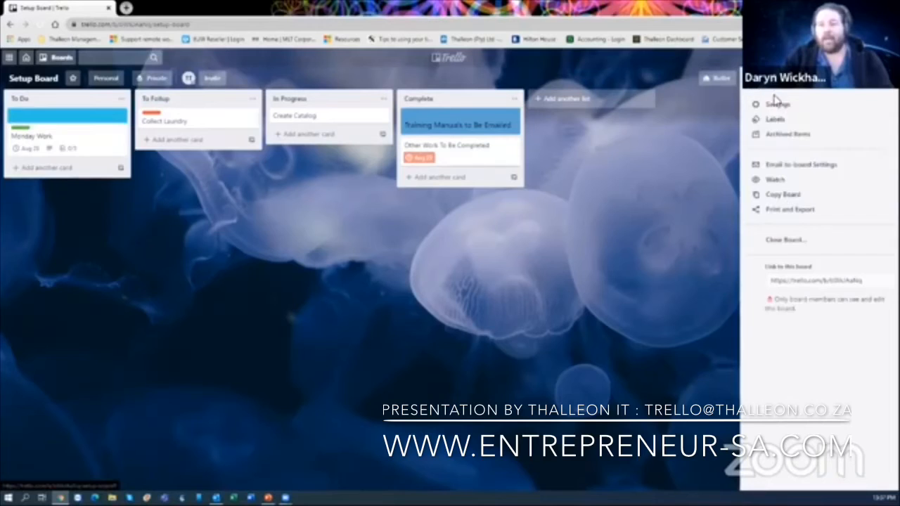
{"action": "left_click", "coordinate": [805, 169]}
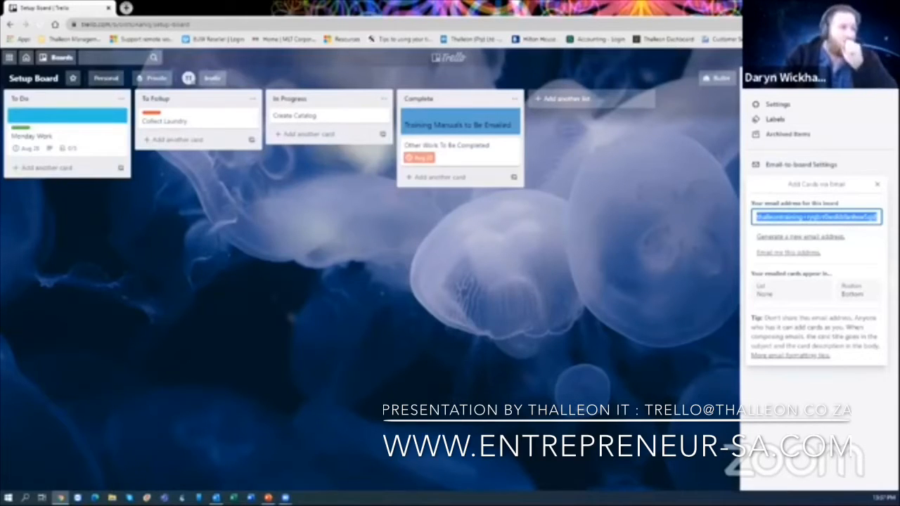
{"action": "right_click", "coordinate": [843, 220]}
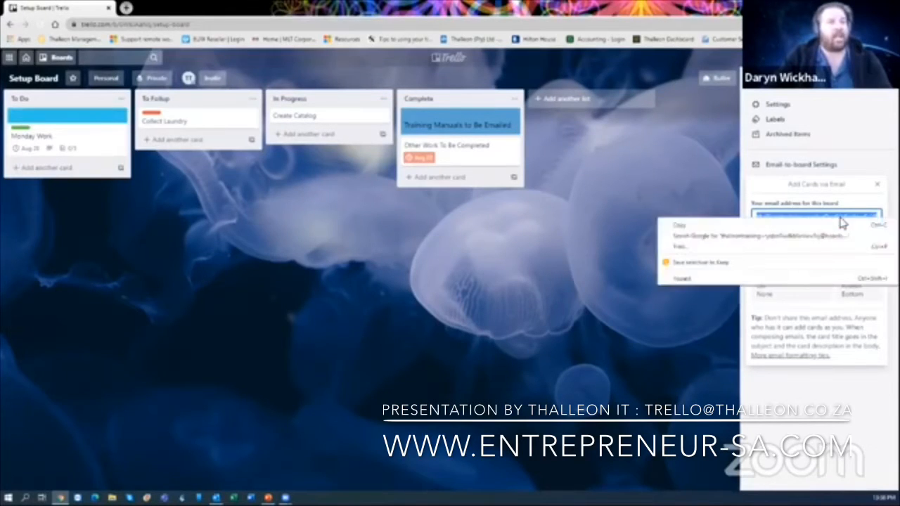
{"action": "left_click", "coordinate": [788, 197]}
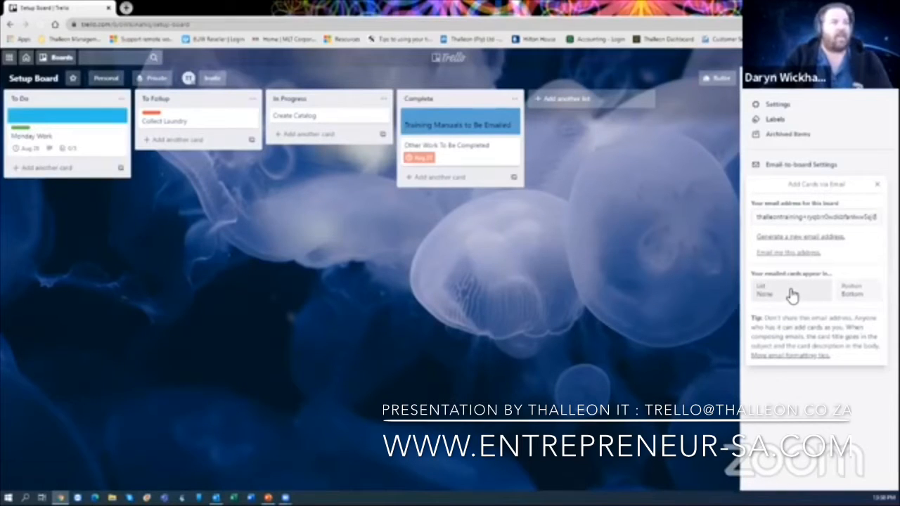
- Create an Ideas list and drag it to sit right after To Do
{"action": "left_click", "coordinate": [570, 98]}
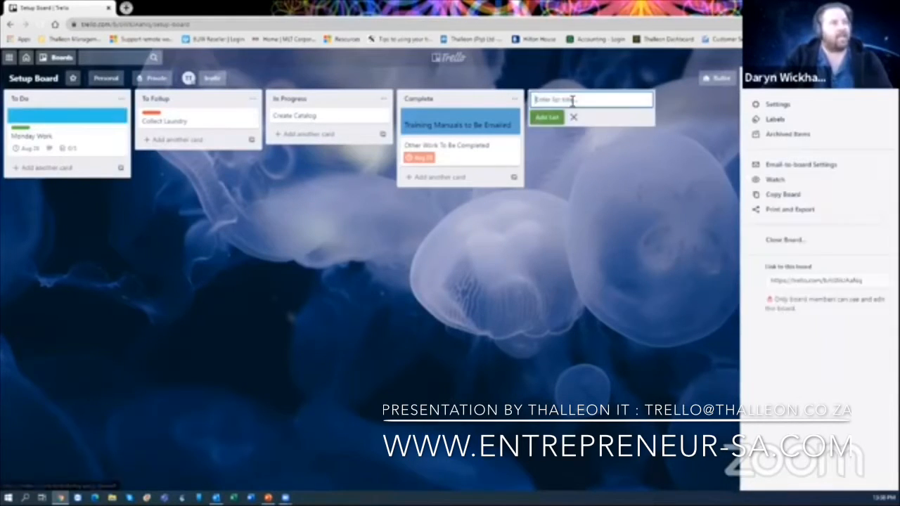
{"action": "type", "text": "In"}
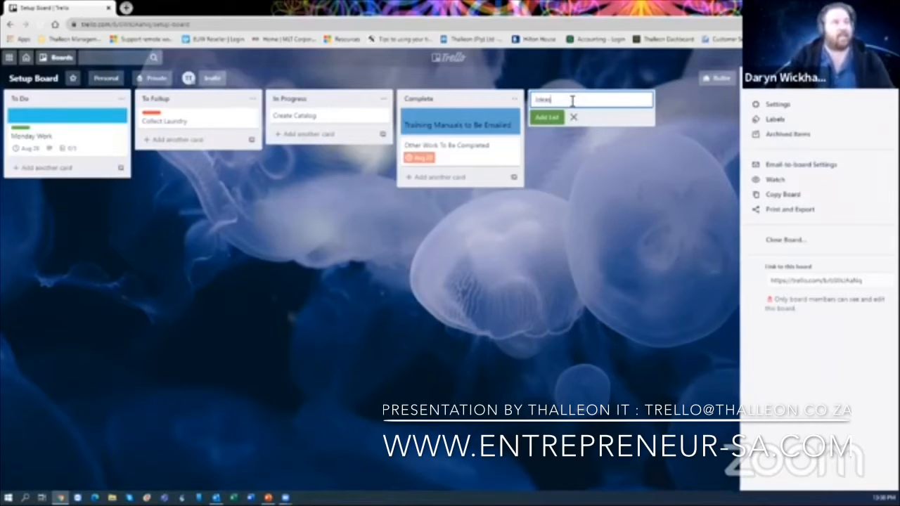
{"action": "left_click", "coordinate": [543, 116]}
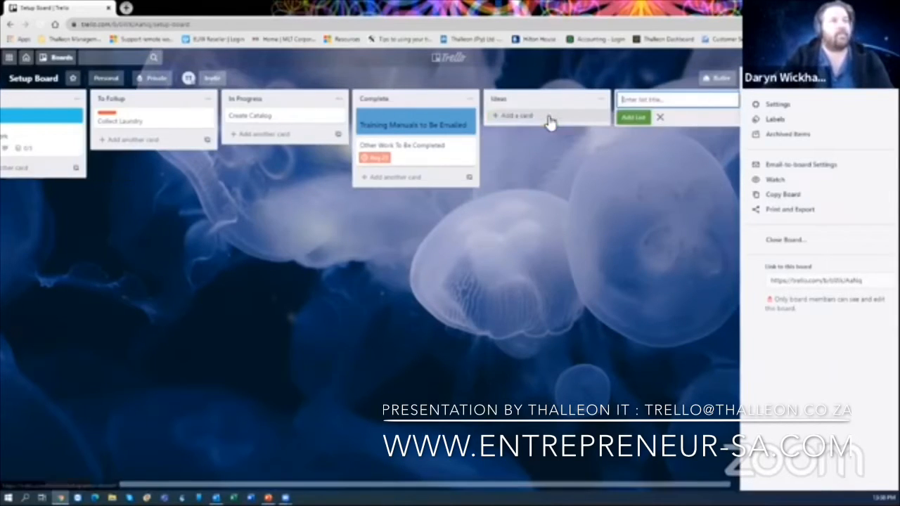
{"action": "left_click_drag", "start_coordinate": [528, 101], "coordinate": [195, 104]}
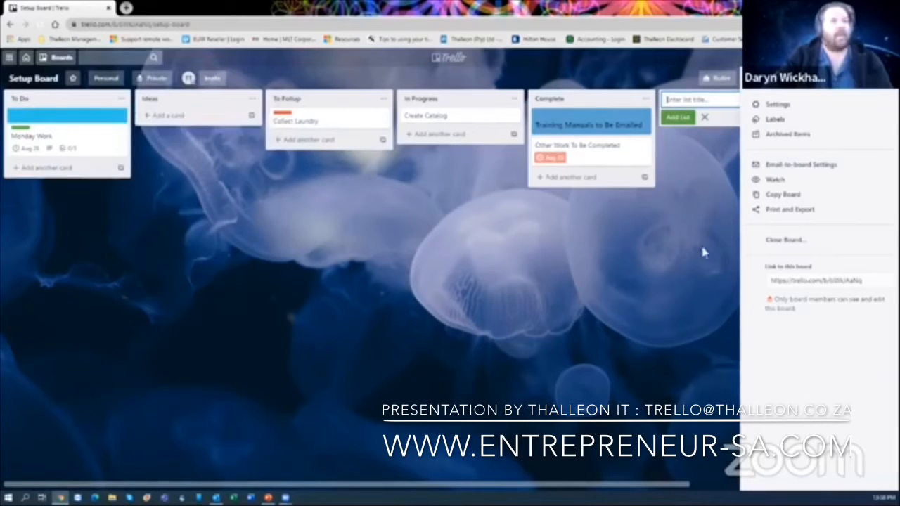
- Set Email-to-board List to Ideas and Position to Top, then close the board menu
{"action": "left_click", "coordinate": [793, 166]}
{"action": "left_click", "coordinate": [764, 292]}
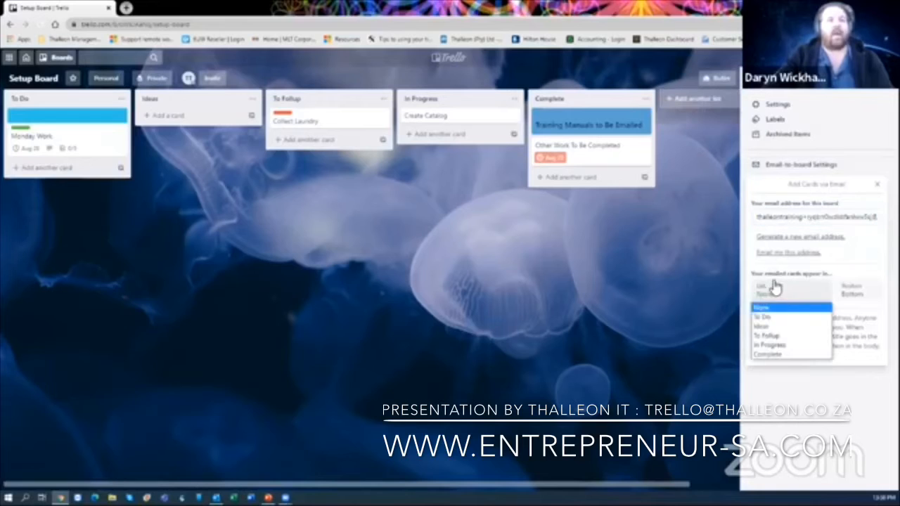
{"action": "left_click", "coordinate": [771, 328]}
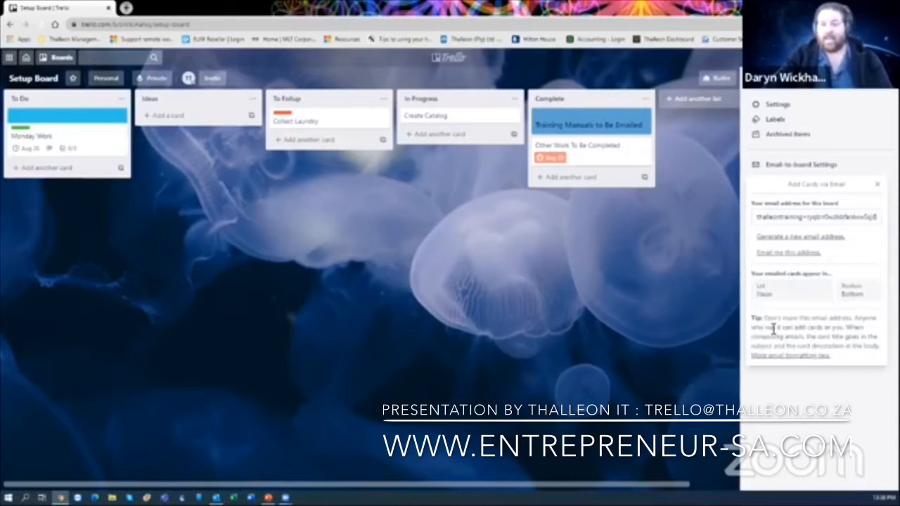
{"action": "left_click", "coordinate": [853, 293]}
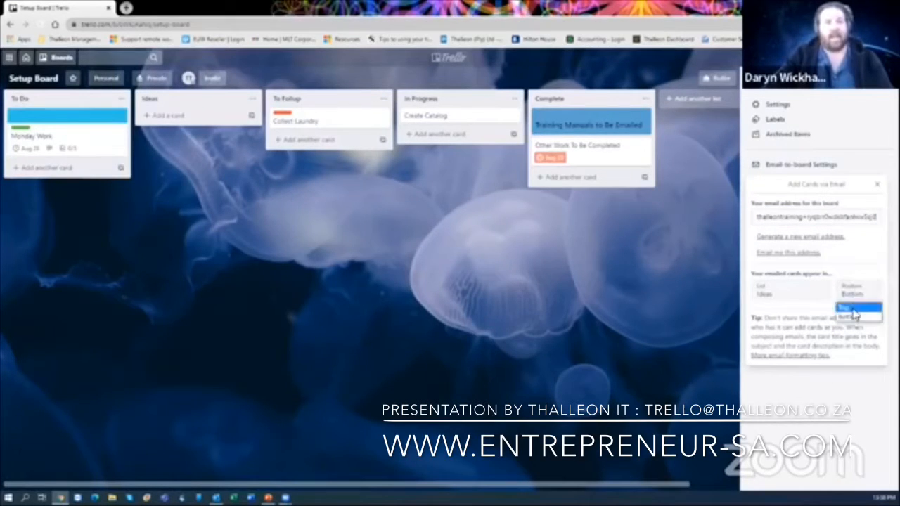
{"action": "left_click", "coordinate": [851, 308]}
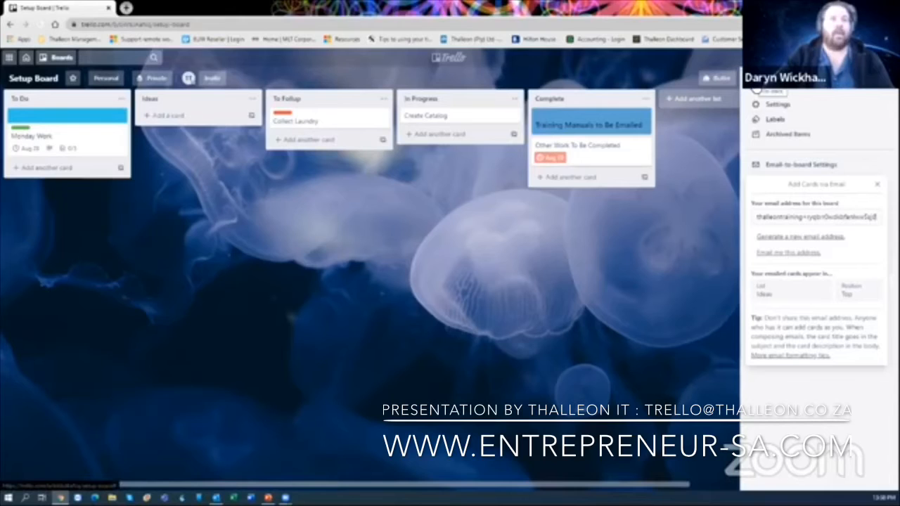
{"action": "left_click", "coordinate": [755, 90]}
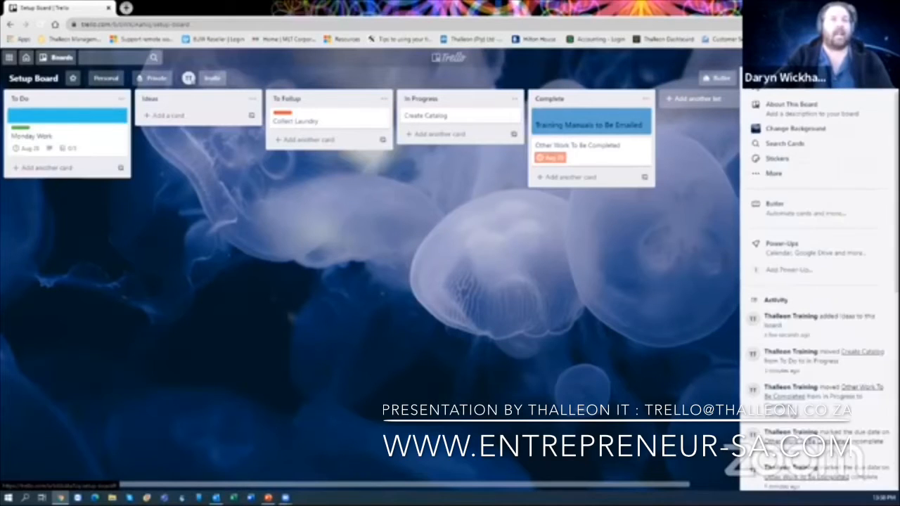
{"action": "left_click", "coordinate": [887, 79]}
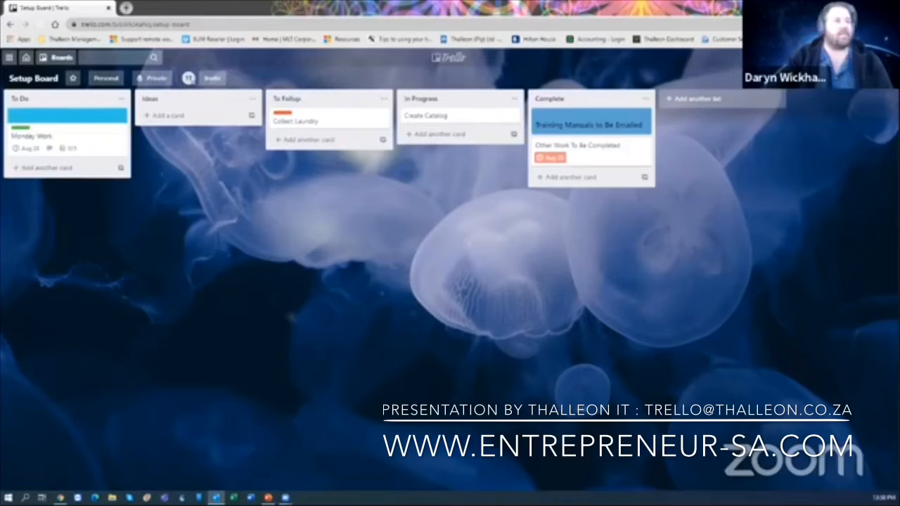
- Forward the Payroll Support Newsflash May 2020 email in Outlook and lower its window
{"action": "key", "text": "alt+Tab"}
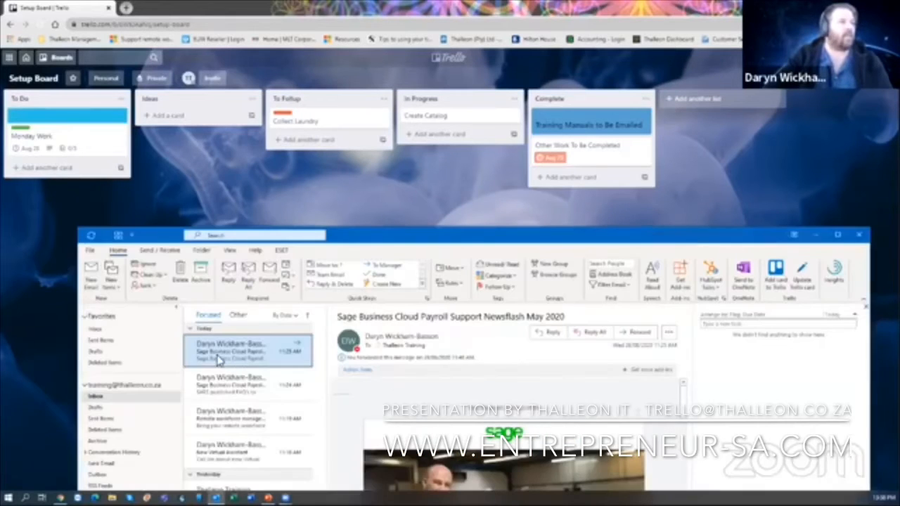
{"action": "right_click", "coordinate": [233, 357]}
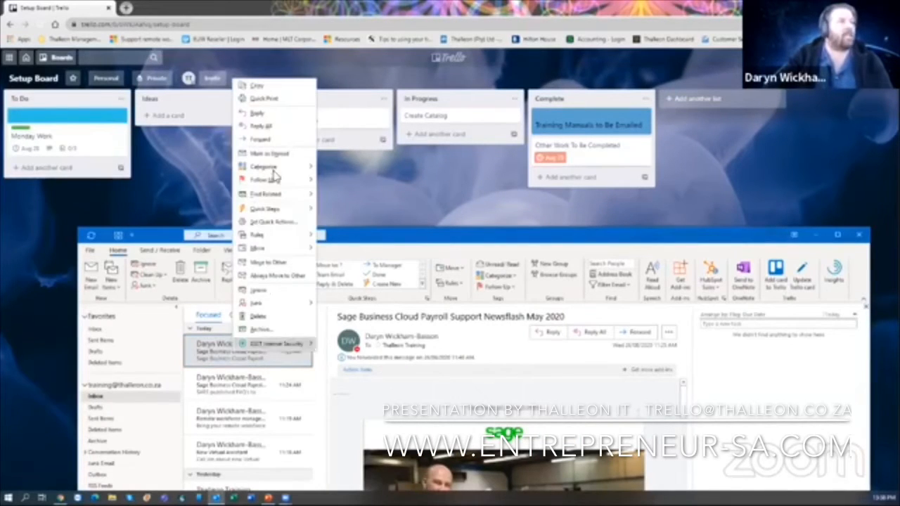
{"action": "left_click", "coordinate": [272, 140]}
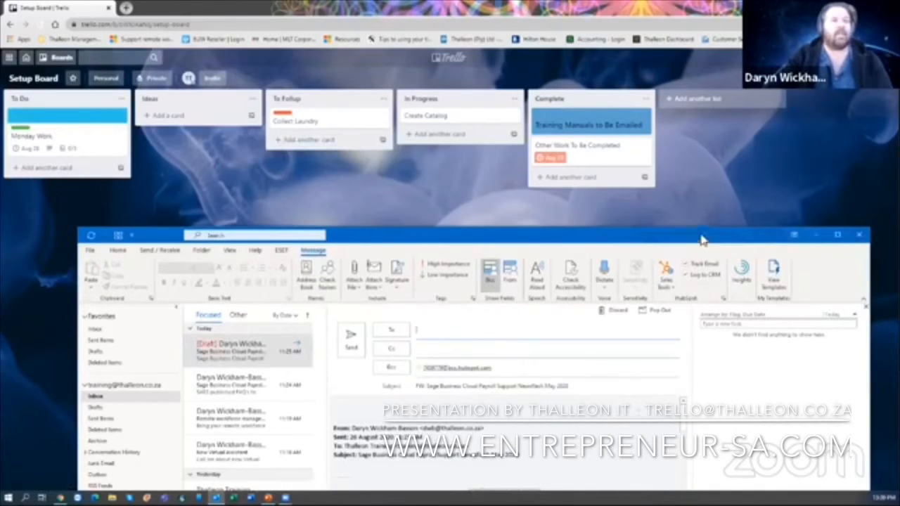
{"action": "left_click_drag", "start_coordinate": [738, 234], "coordinate": [709, 330]}
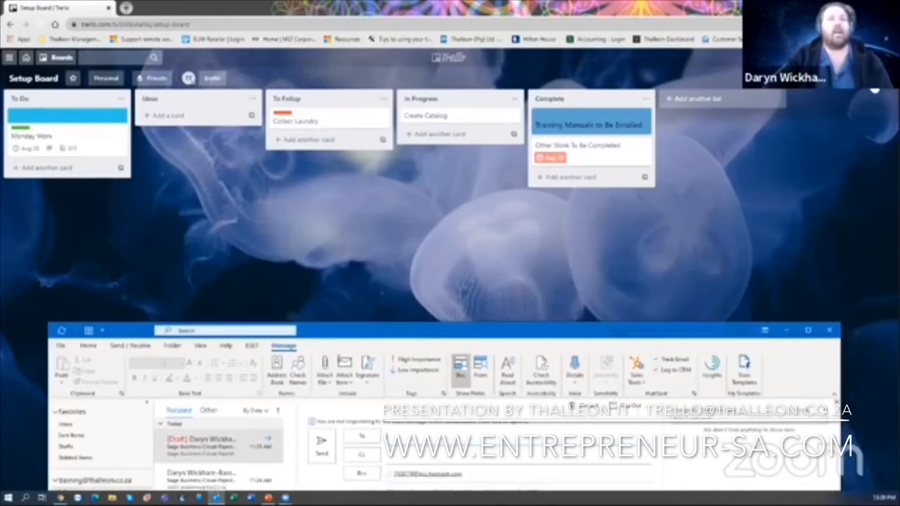
{"action": "left_click", "coordinate": [873, 89]}
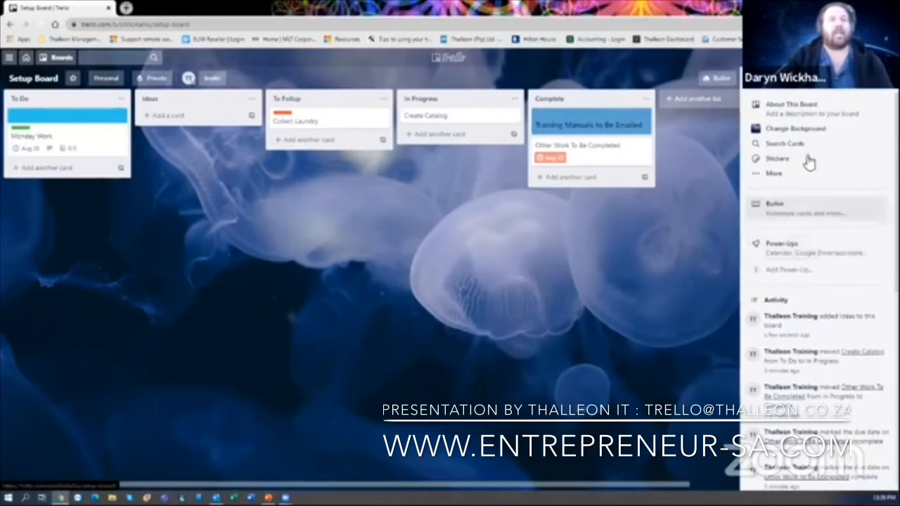
- Copy the board's address from Email-to-board Settings and return to the Outlook forward draft
{"action": "left_click", "coordinate": [775, 174]}
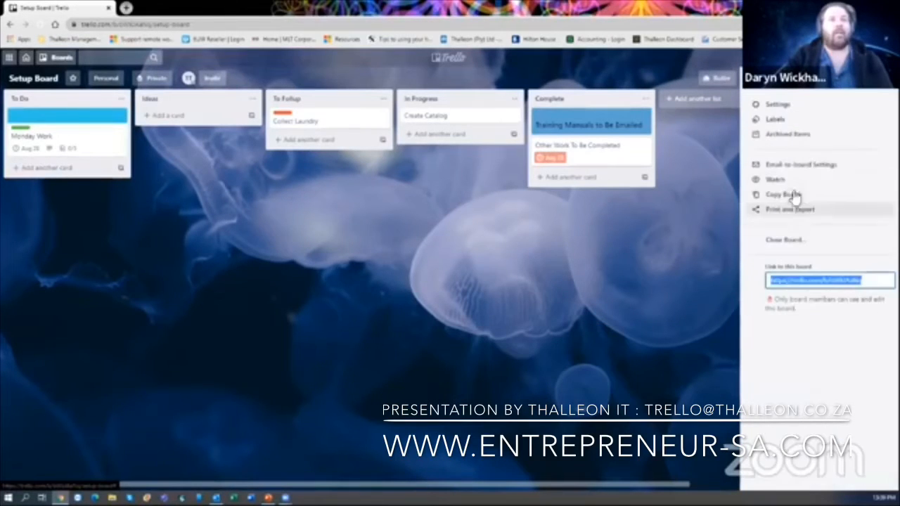
{"action": "left_click", "coordinate": [802, 169]}
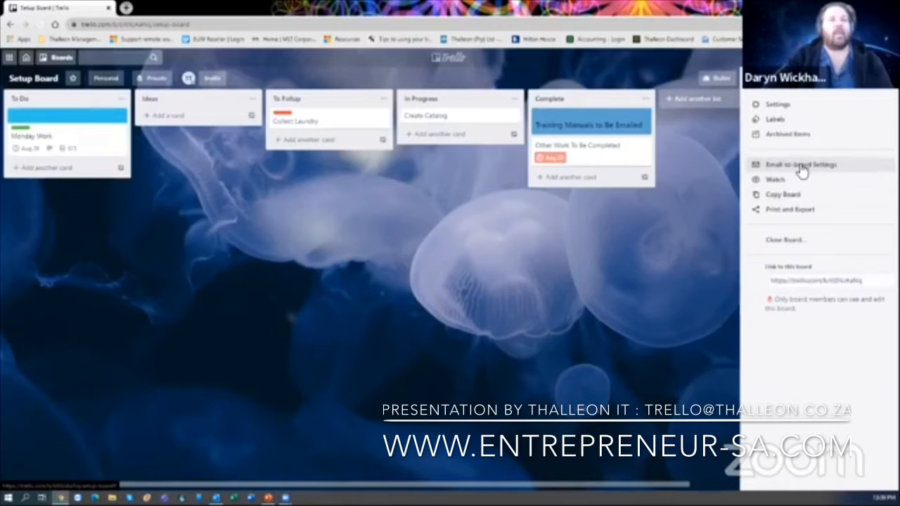
{"action": "right_click", "coordinate": [797, 213]}
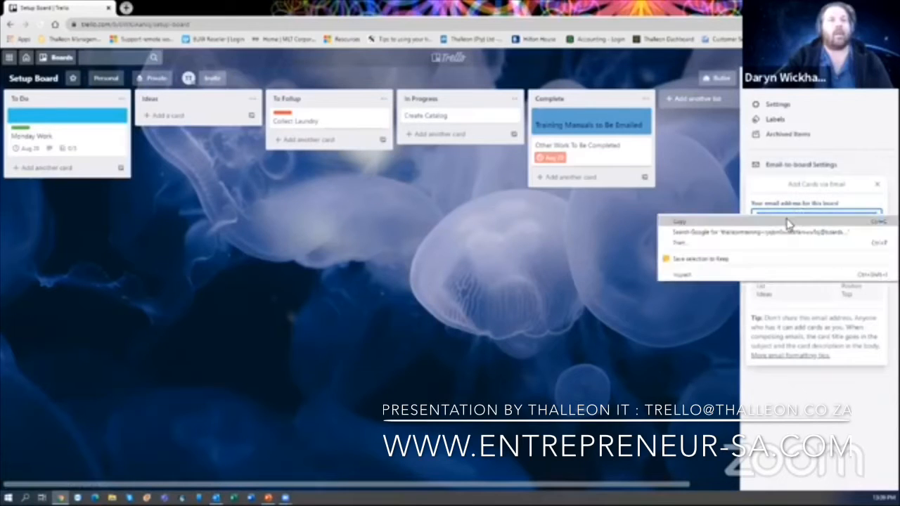
{"action": "left_click", "coordinate": [789, 222]}
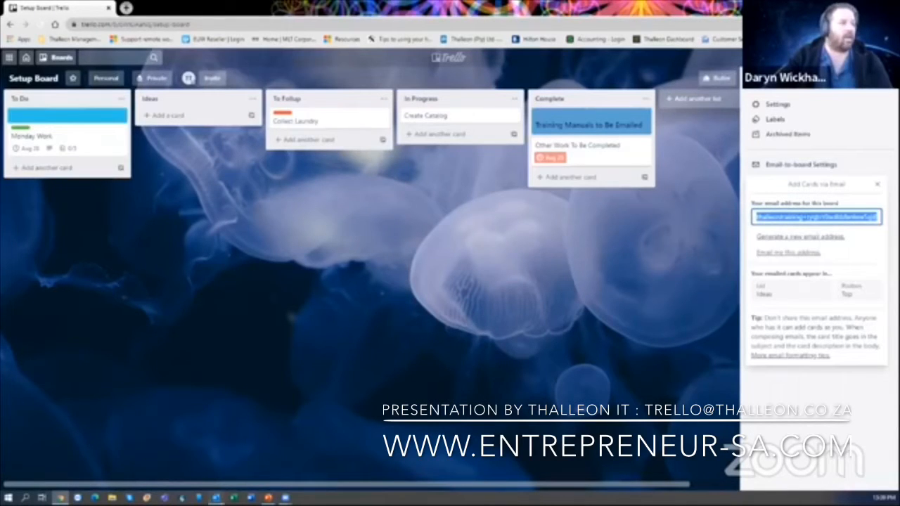
{"action": "left_click", "coordinate": [215, 498]}
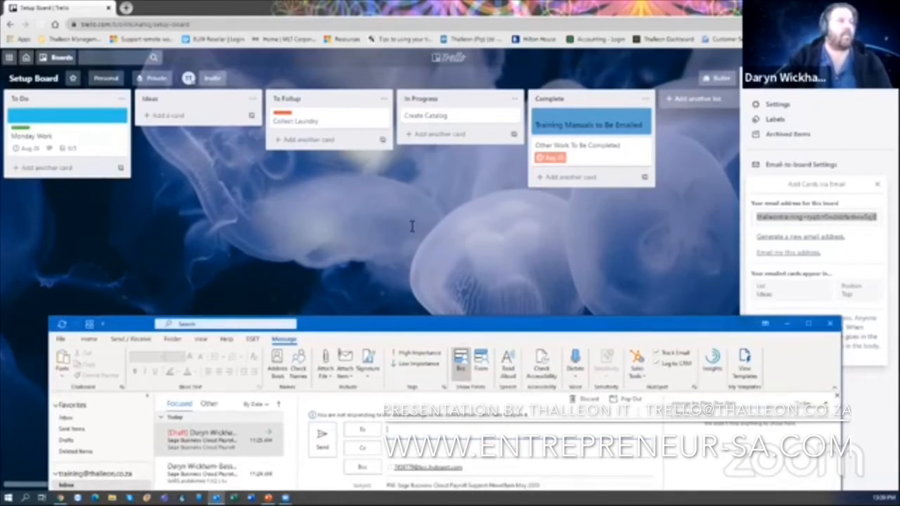
- Paste the board's address into To, send the forwarded newsflash, and minimize Outlook
{"action": "right_click", "coordinate": [422, 225]}
{"action": "left_click", "coordinate": [432, 250]}
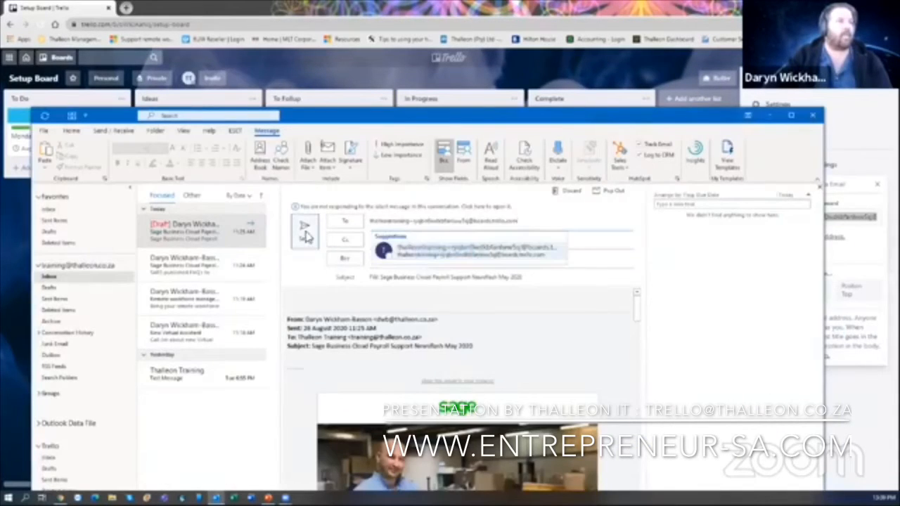
{"action": "left_click", "coordinate": [306, 232]}
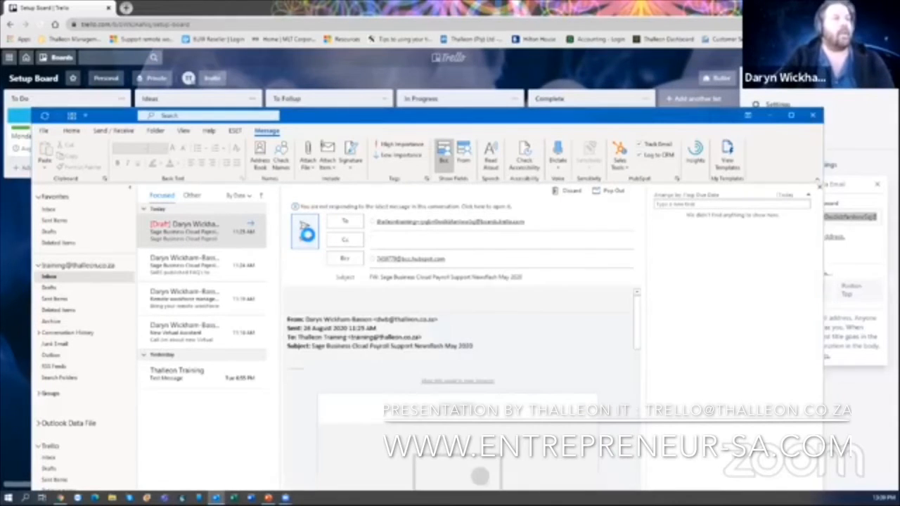
{"action": "left_click", "coordinate": [747, 116]}
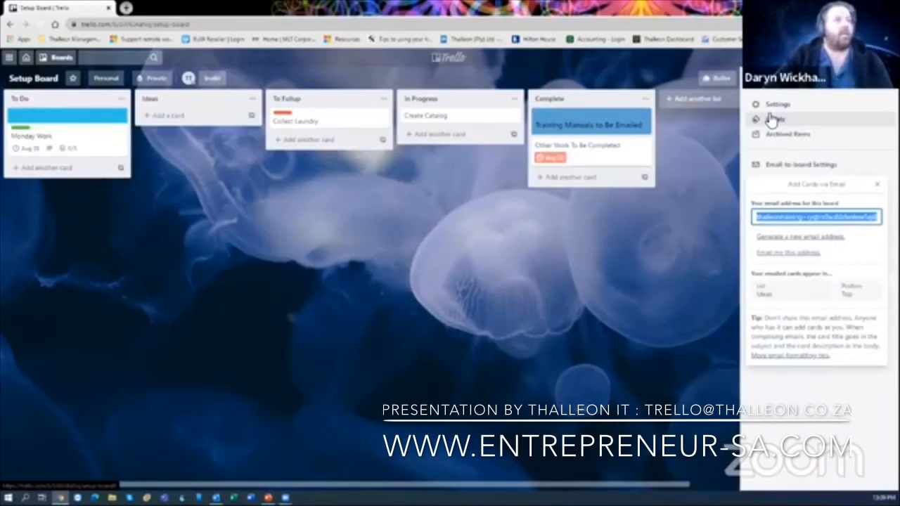
- Close the board menu and open the Sage Business Cloud Payroll Support Newsflash May 2020 card in Ideas
{"action": "left_click", "coordinate": [879, 187]}
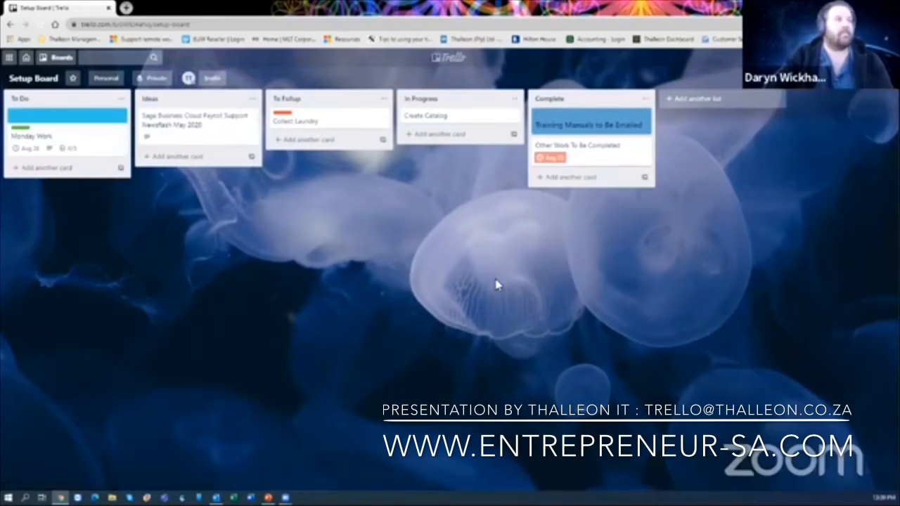
{"action": "left_click", "coordinate": [199, 125]}
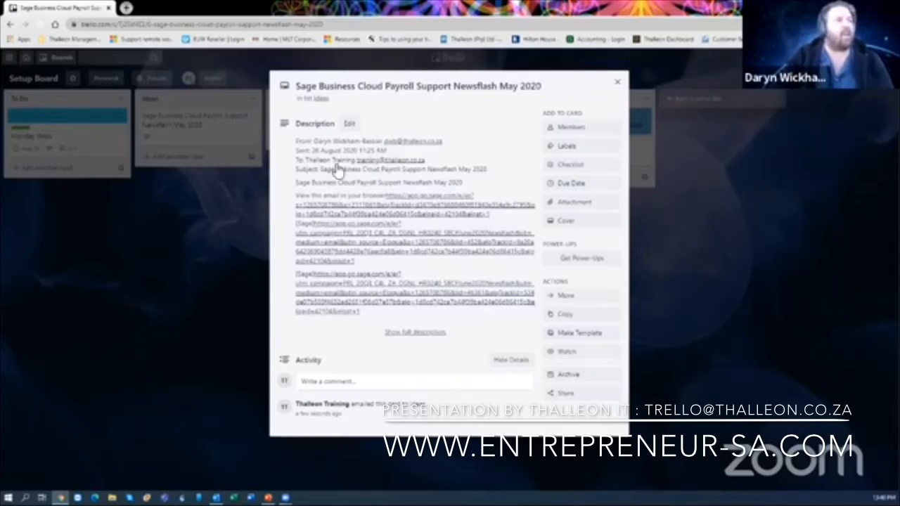
- Expand the newsflash card's full description to review the email text
{"action": "left_click", "coordinate": [430, 334]}
{"action": "scroll", "coordinate": [464, 242], "scroll_direction": "down", "scroll_amount": 12}
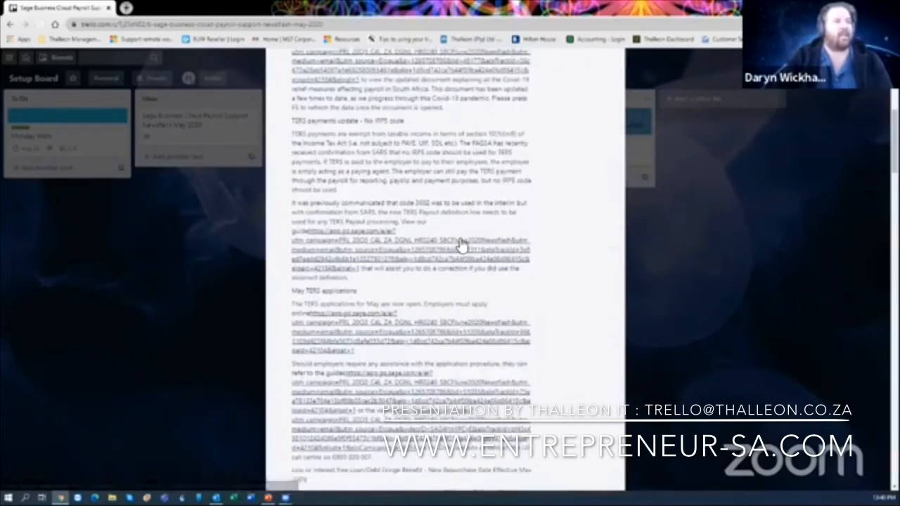
{"action": "scroll", "coordinate": [462, 245], "scroll_direction": "down", "scroll_amount": 5}
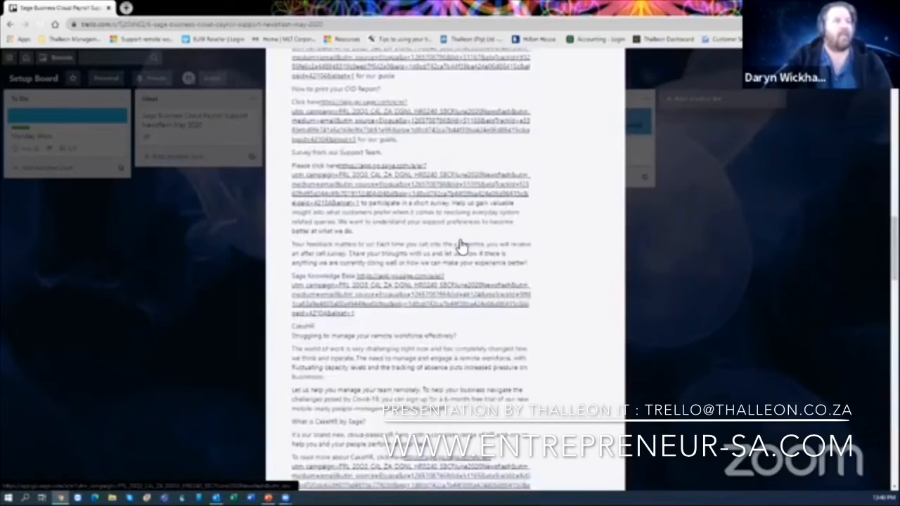
{"action": "scroll", "coordinate": [461, 244], "scroll_direction": "up", "scroll_amount": 15}
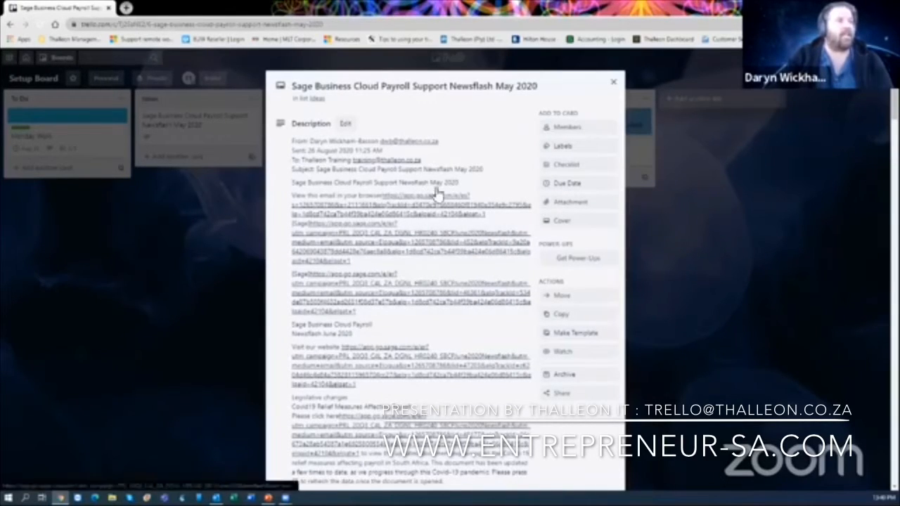
- Delete the description from 'View this email' to the end, keeping header lines and title, and save
{"action": "left_click", "coordinate": [350, 124]}
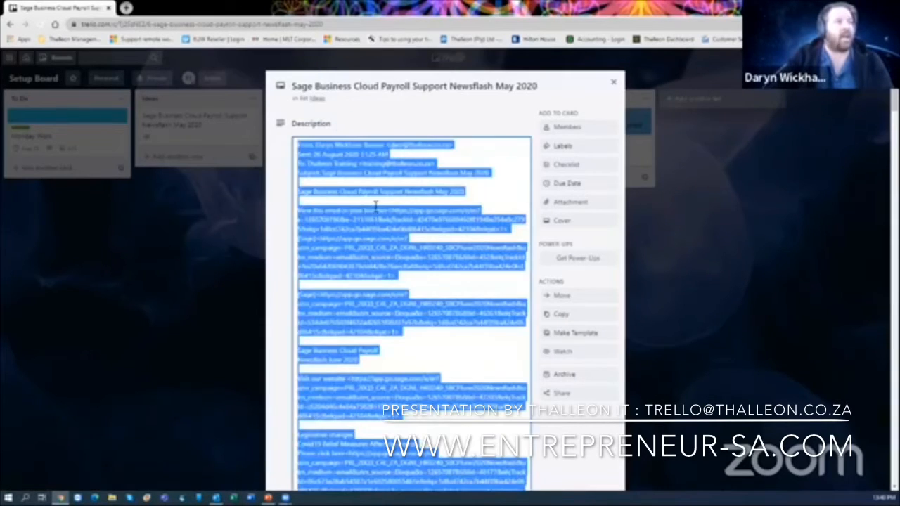
{"action": "left_click", "coordinate": [298, 210]}
{"action": "left_click_drag", "start_coordinate": [298, 209], "coordinate": [467, 485]}
{"action": "scroll", "coordinate": [412, 269], "scroll_direction": "down", "scroll_amount": 5}
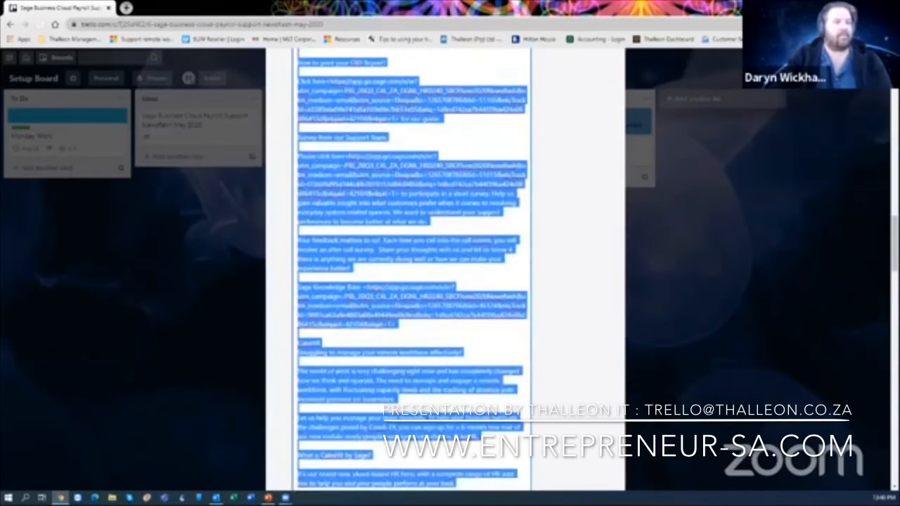
{"action": "scroll", "coordinate": [413, 270], "scroll_direction": "down", "scroll_amount": 5}
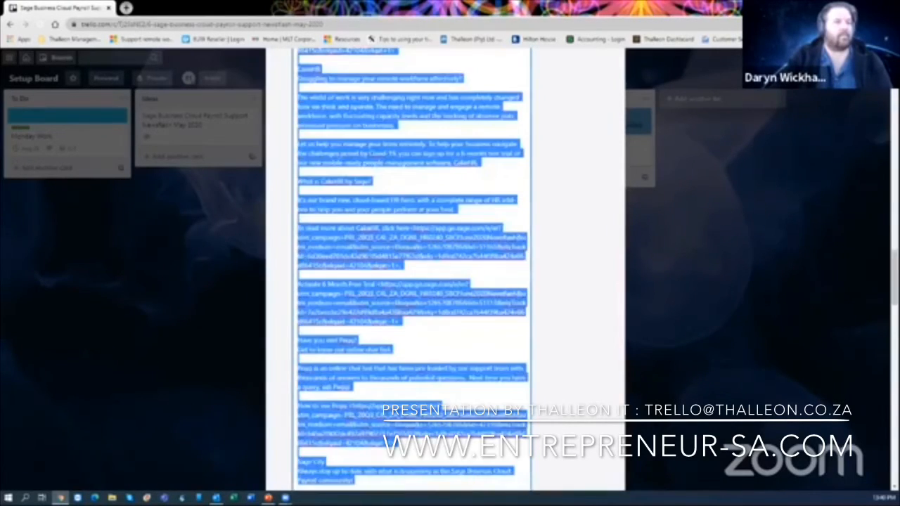
{"action": "scroll", "coordinate": [471, 440], "scroll_direction": "down", "scroll_amount": 8}
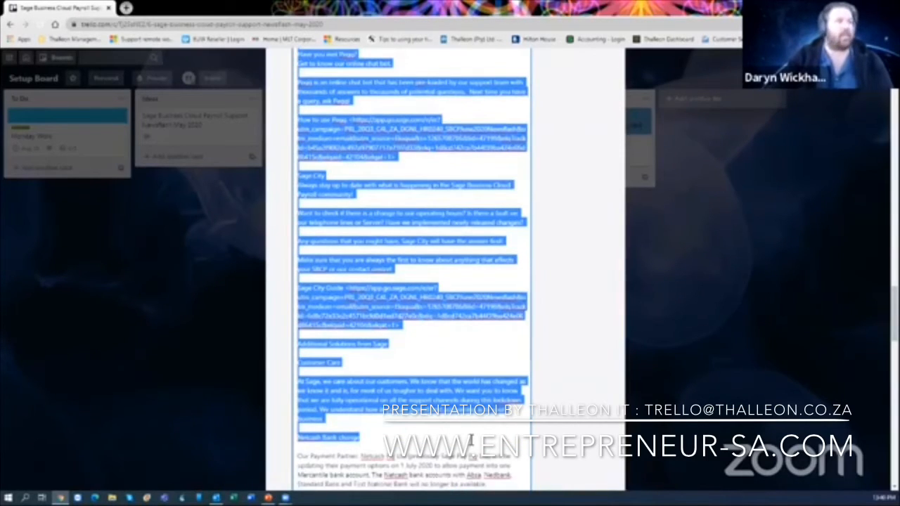
{"action": "scroll", "coordinate": [413, 269], "scroll_direction": "down", "scroll_amount": 10}
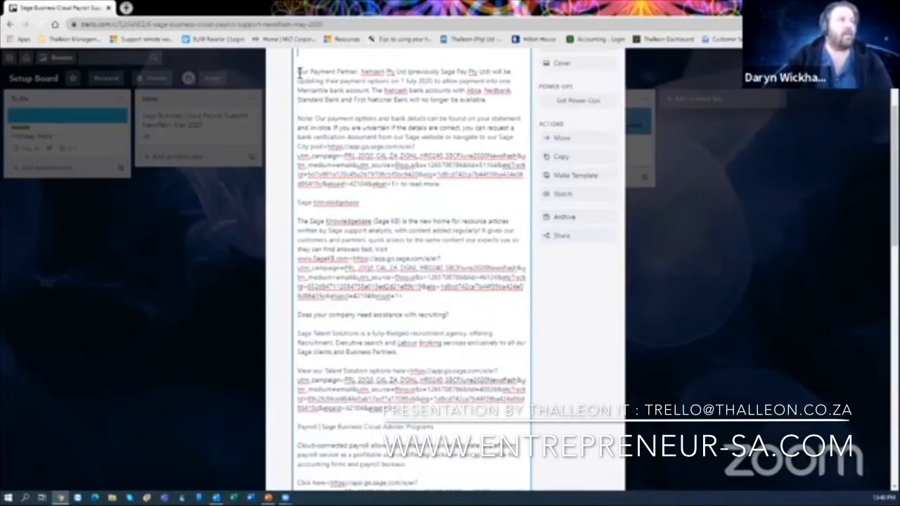
{"action": "left_click_drag", "start_coordinate": [299, 73], "coordinate": [484, 360]}
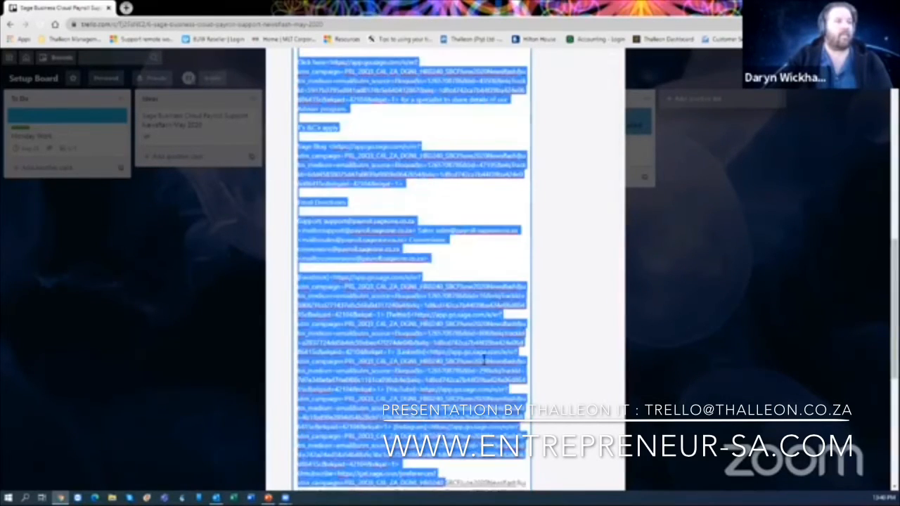
{"action": "scroll", "coordinate": [499, 342], "scroll_direction": "down", "scroll_amount": 3}
{"action": "scroll", "coordinate": [501, 340], "scroll_direction": "down", "scroll_amount": 2}
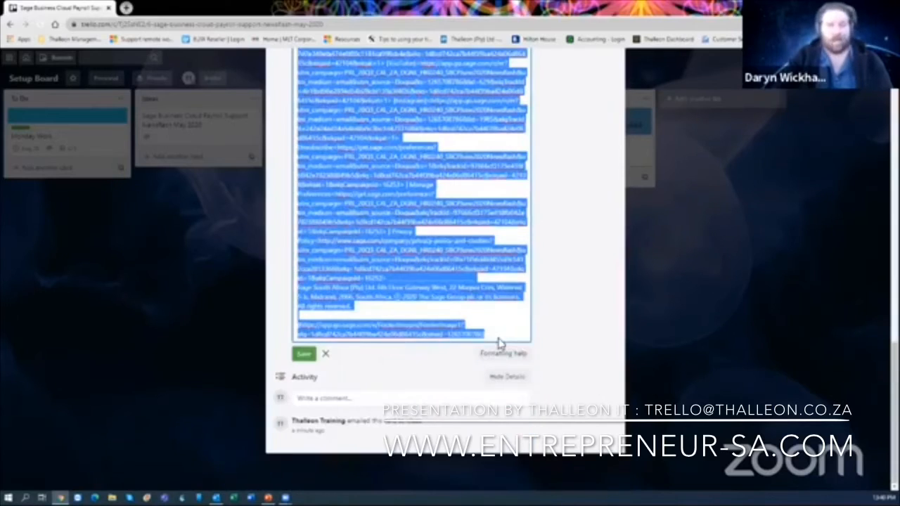
{"action": "key", "text": "BackSpace"}
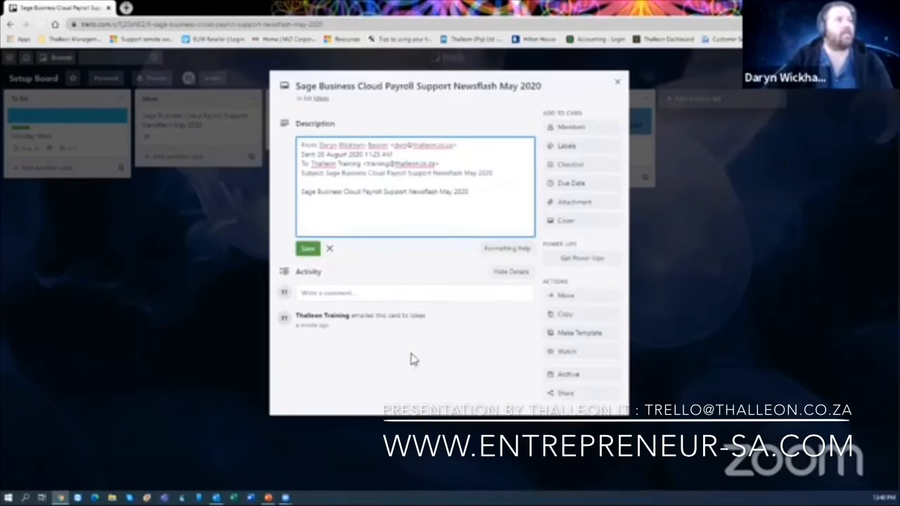
{"action": "left_click", "coordinate": [308, 249]}
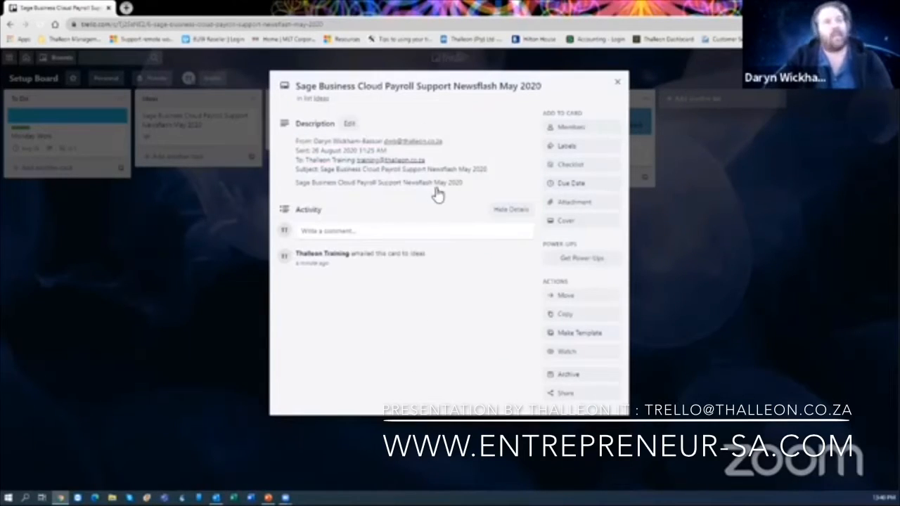
- Apply the Urgent label to the newsflash card and close the card
{"action": "left_click", "coordinate": [581, 149]}
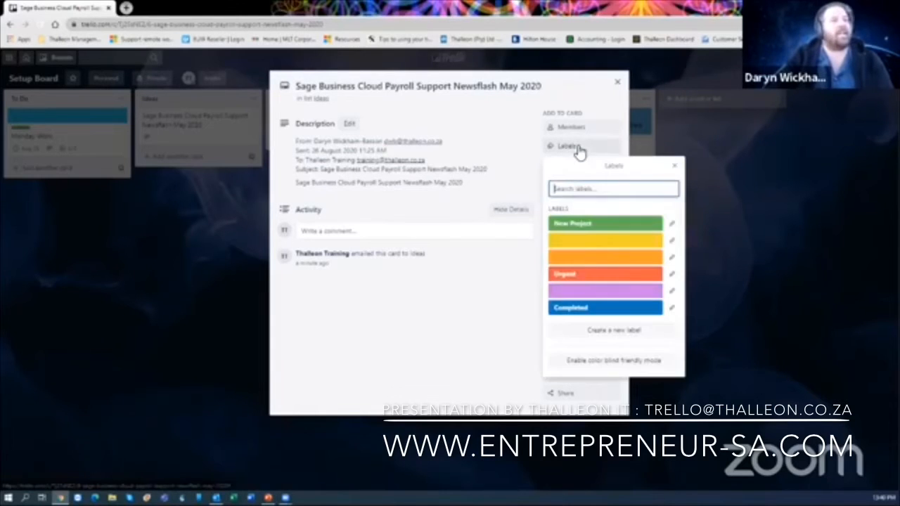
{"action": "left_click", "coordinate": [581, 276]}
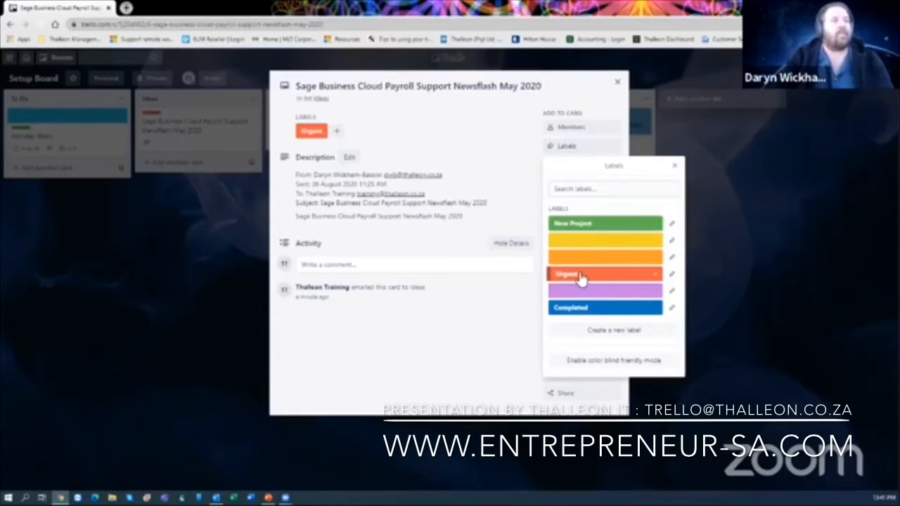
{"action": "left_click", "coordinate": [674, 166]}
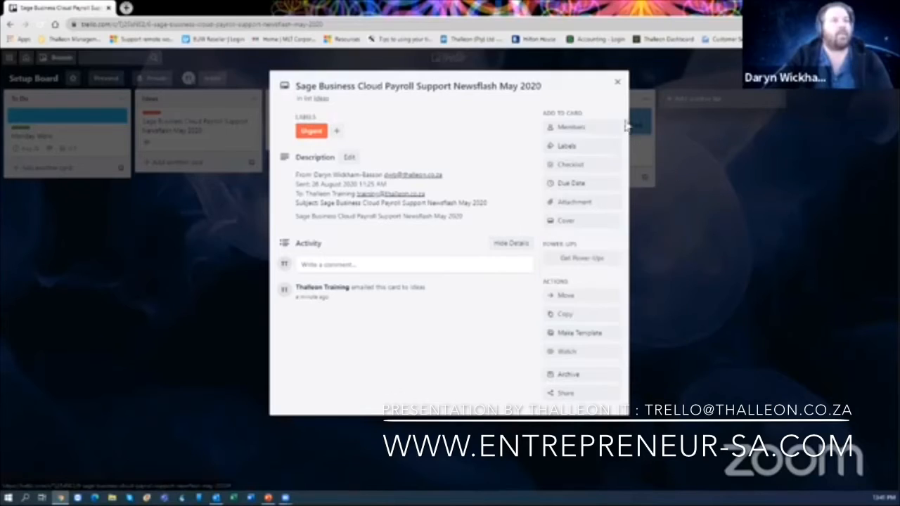
{"action": "left_click", "coordinate": [620, 80]}
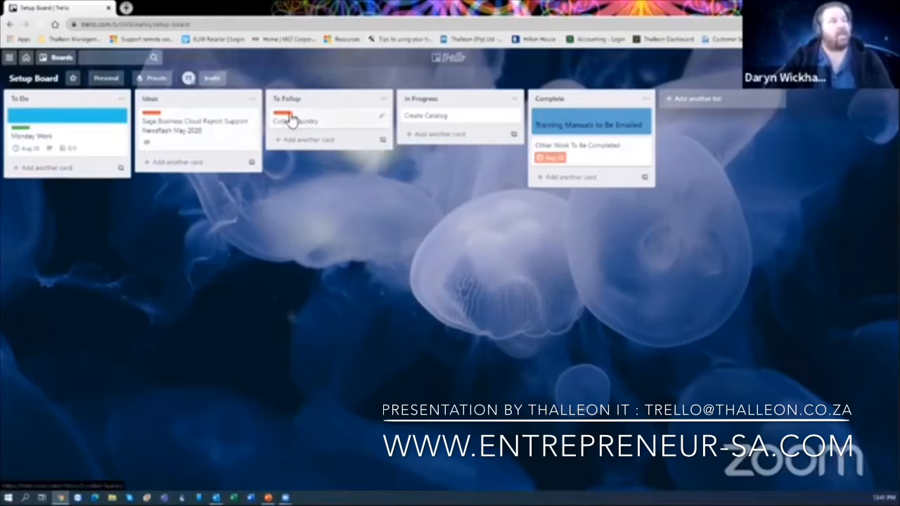
- Review the board's labels, then expand card labels to display names like Urgent and New Project
{"action": "left_click", "coordinate": [830, 79]}
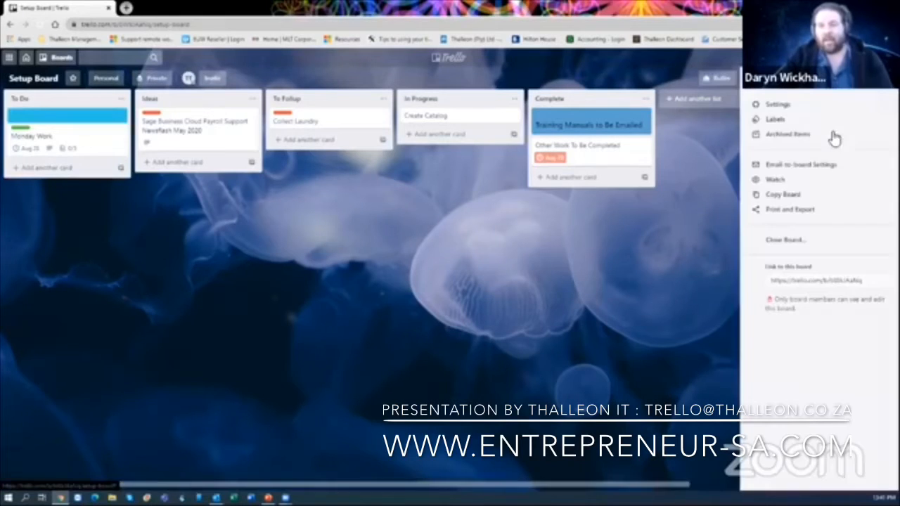
{"action": "left_click", "coordinate": [774, 119]}
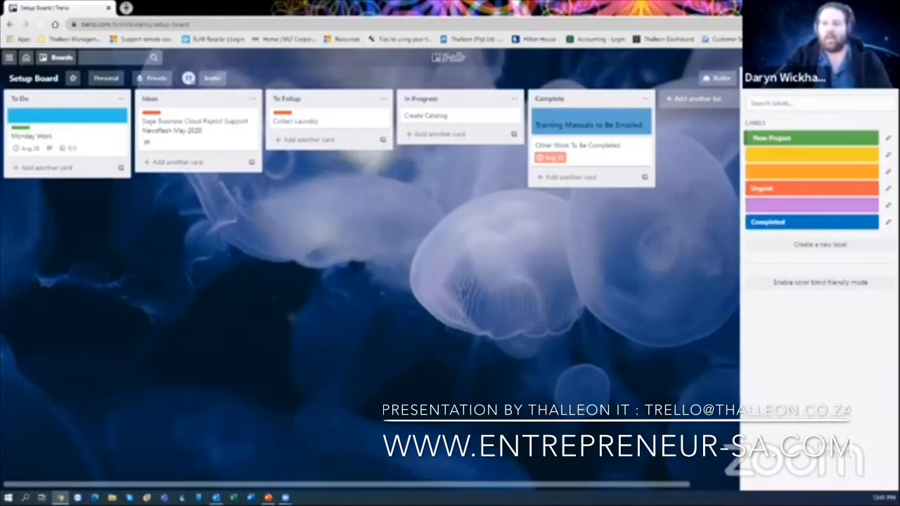
{"action": "left_click", "coordinate": [590, 220]}
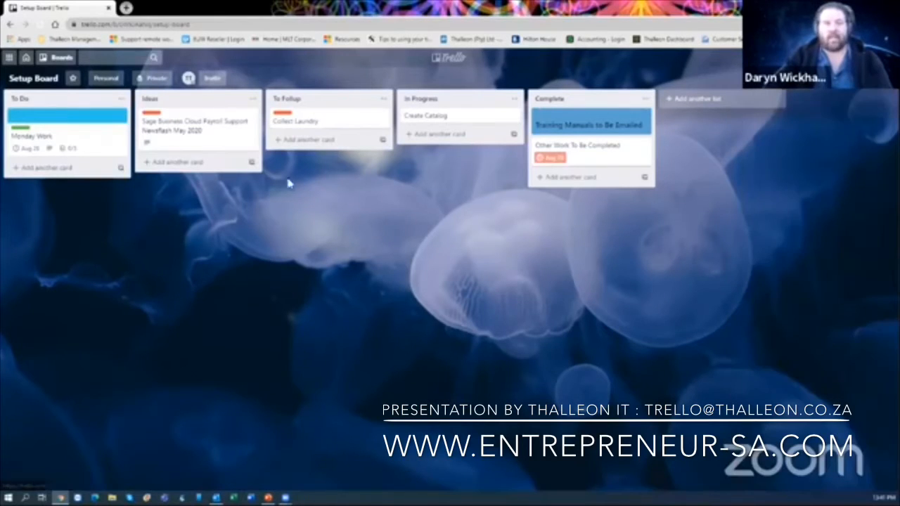
{"action": "left_click", "coordinate": [282, 114]}
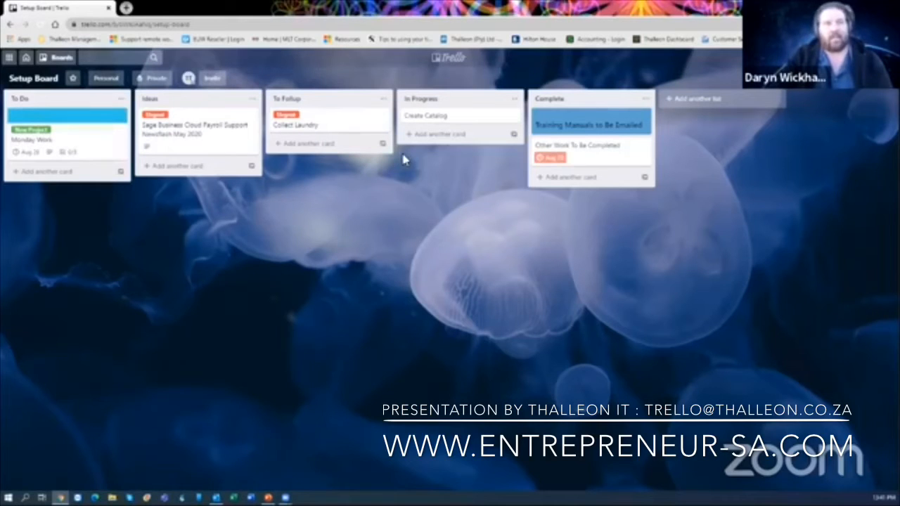
- Add the green New Project label to the Create Catalog card and close it
{"action": "left_click", "coordinate": [443, 118]}
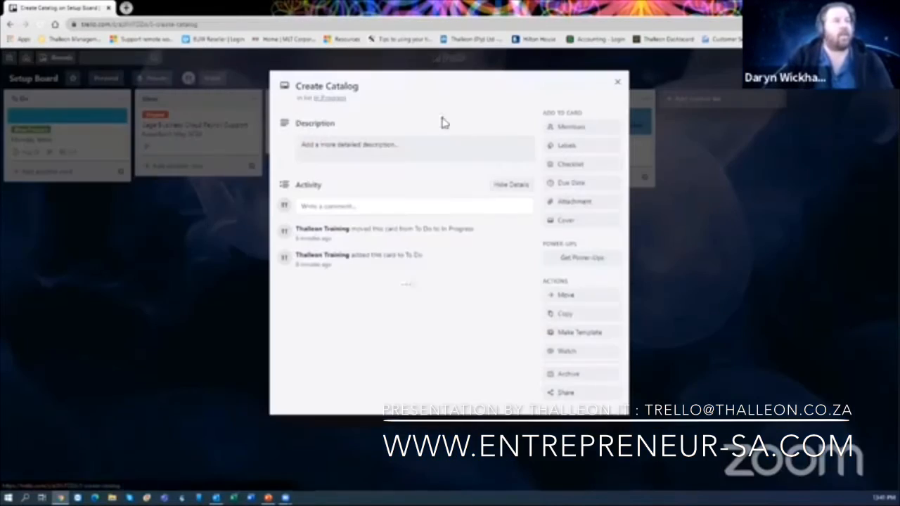
{"action": "left_click", "coordinate": [594, 148]}
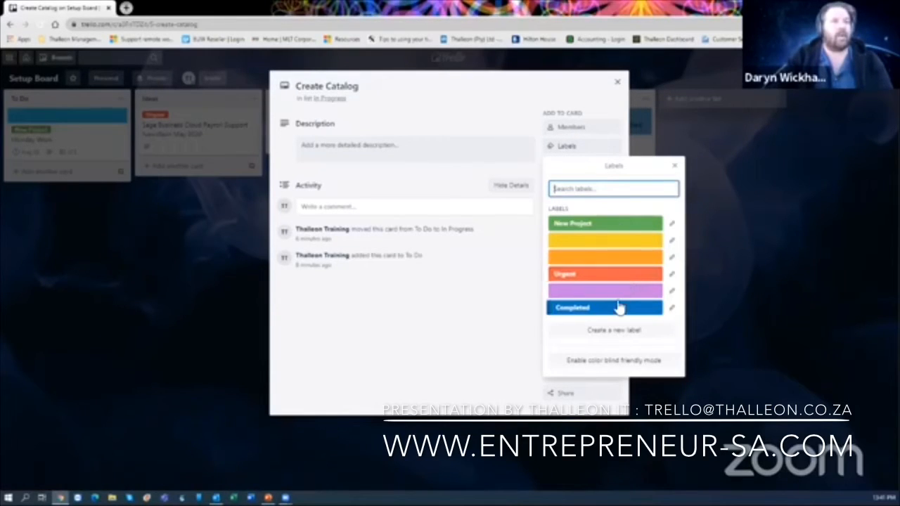
{"action": "left_click", "coordinate": [622, 225]}
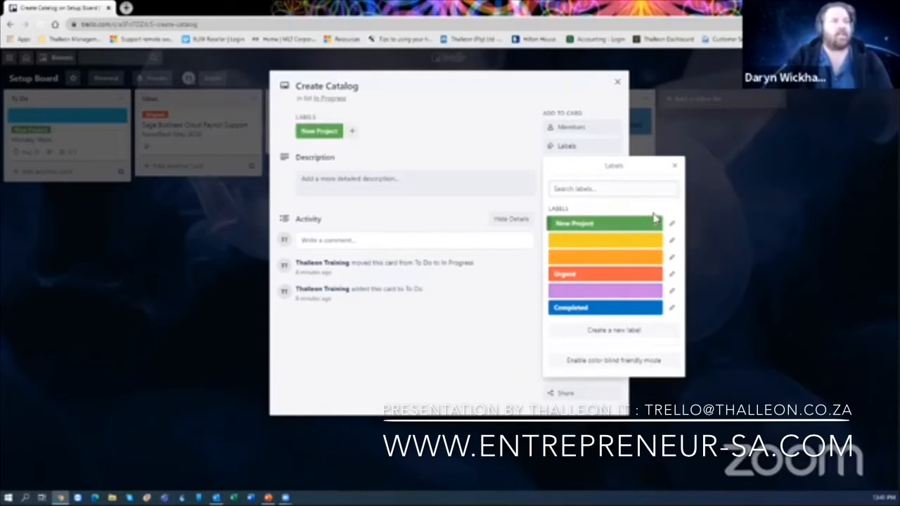
{"action": "left_click", "coordinate": [613, 84]}
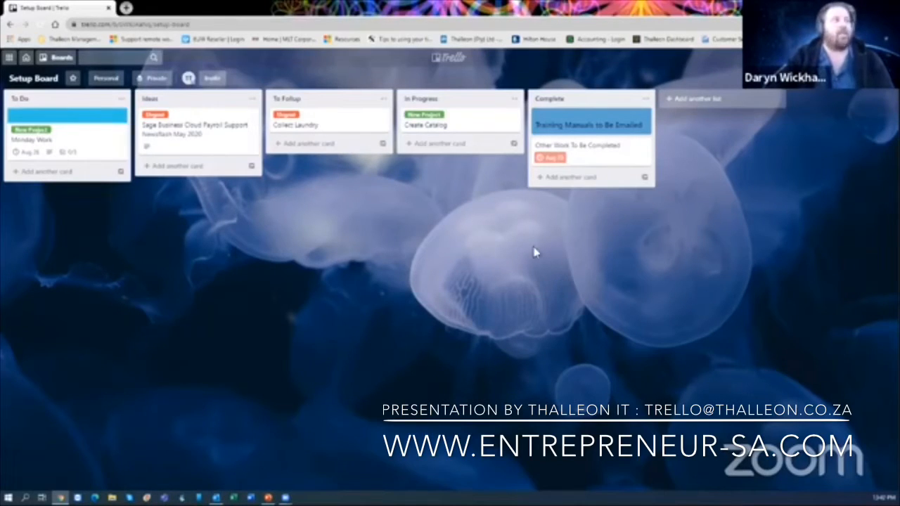
{"action": "left_click", "coordinate": [115, 56]}
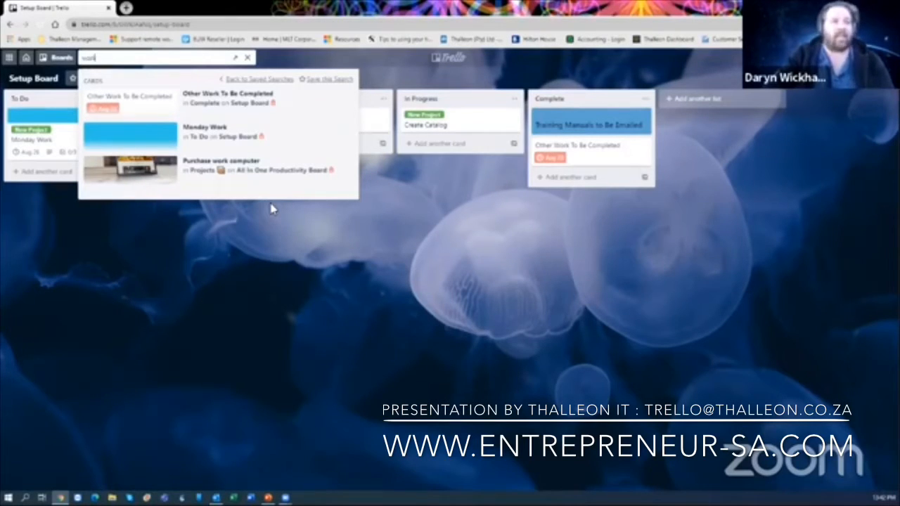
{"action": "left_click", "coordinate": [304, 256]}
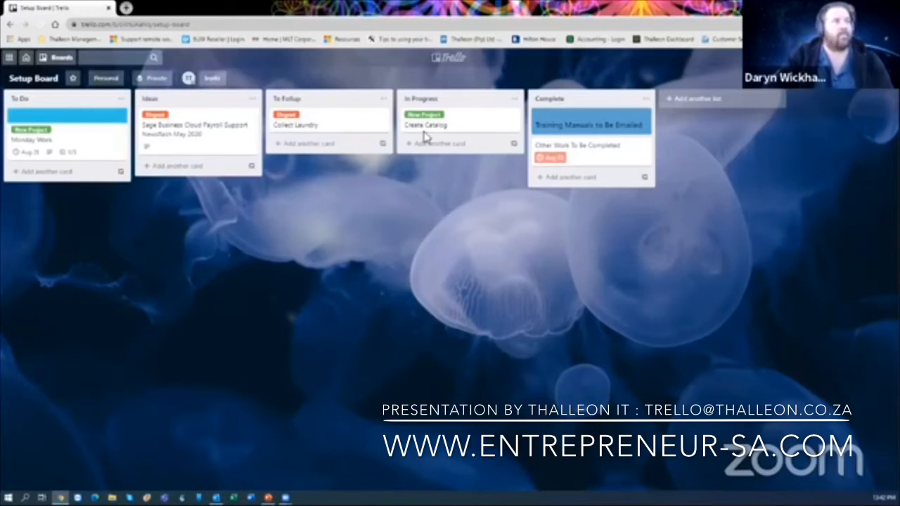
- Open Create Catalog and choose the first PDF in Downloads as a computer attachment
{"action": "left_click", "coordinate": [474, 126]}
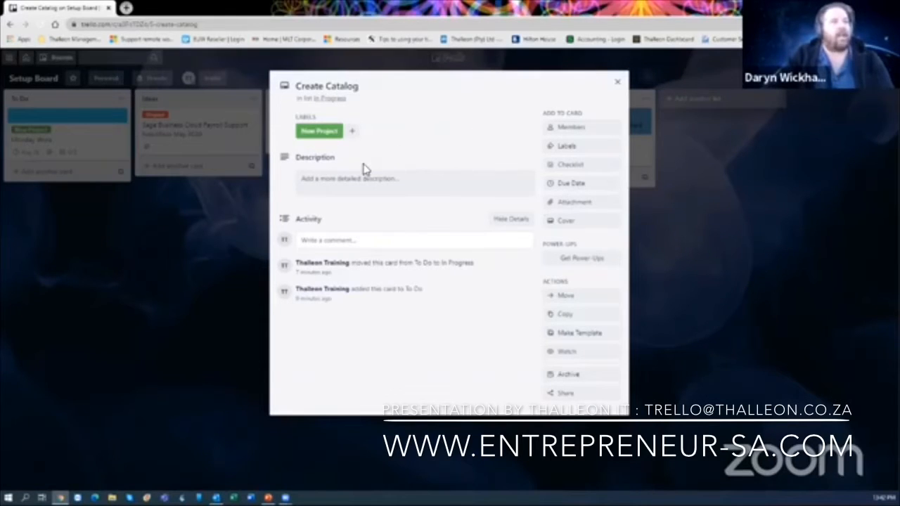
{"action": "left_click", "coordinate": [577, 204]}
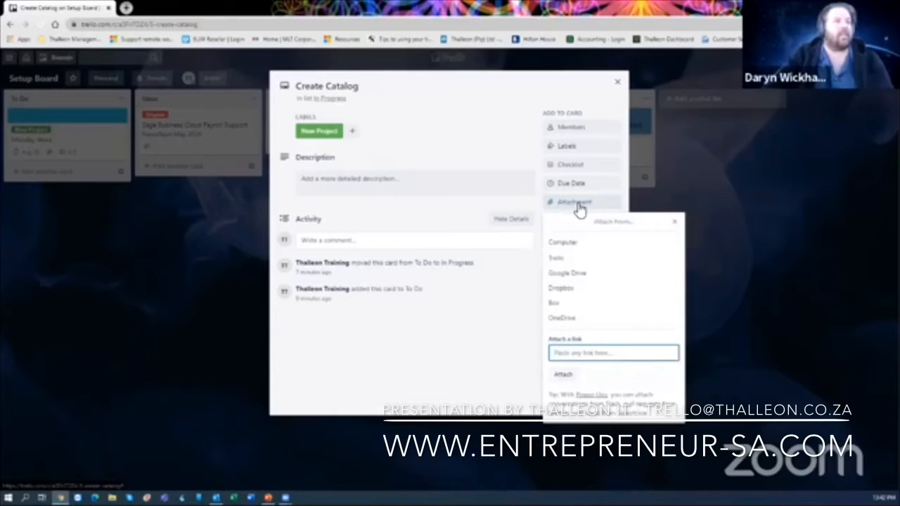
{"action": "left_click", "coordinate": [567, 243]}
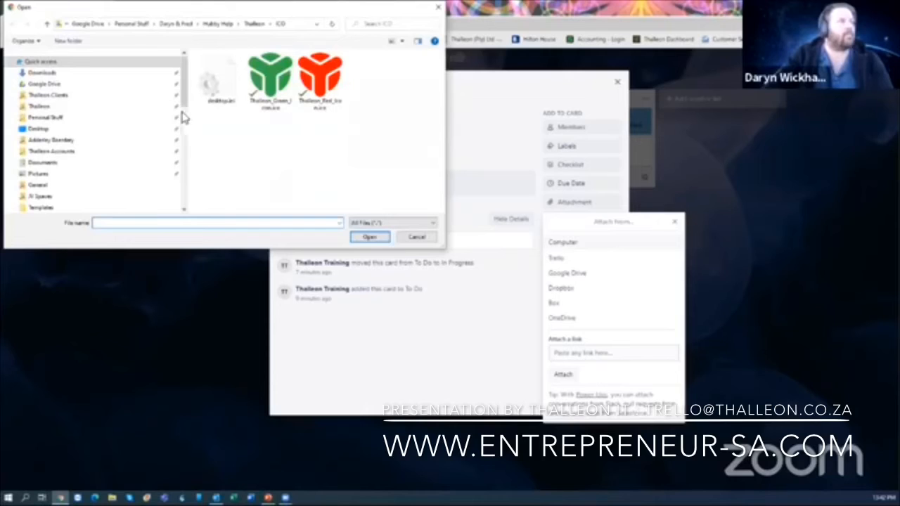
{"action": "left_click", "coordinate": [53, 73]}
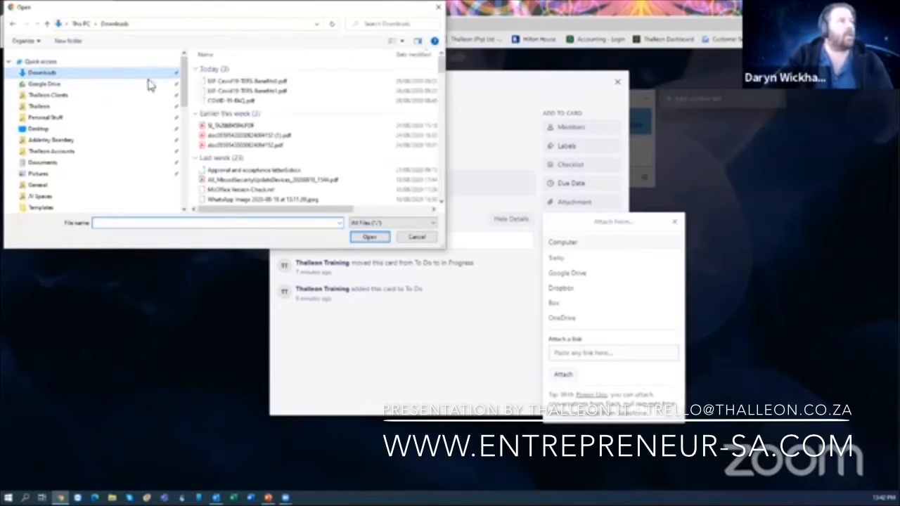
{"action": "double_click", "coordinate": [271, 83]}
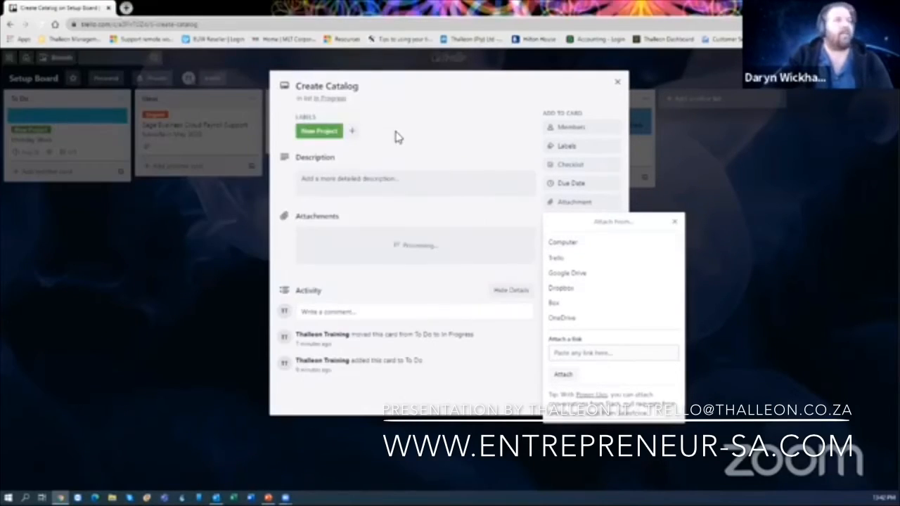
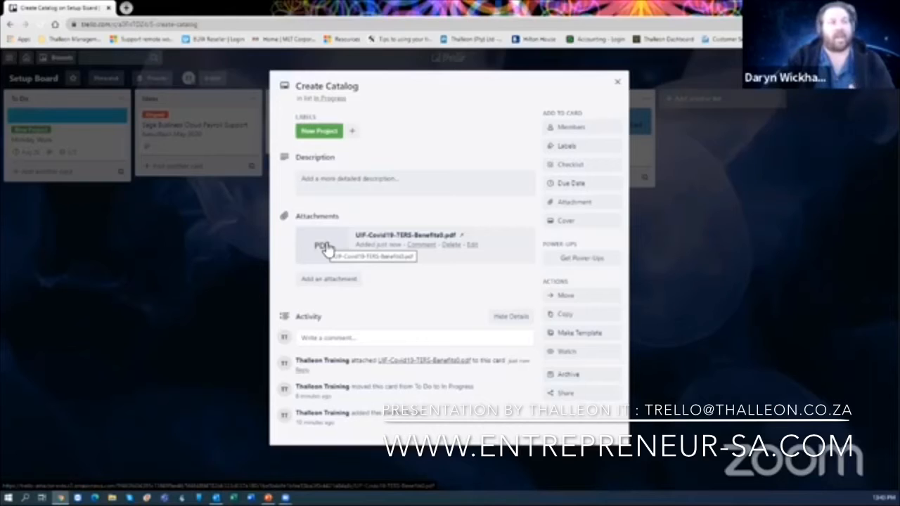
- Preview the attached UIF-Covid19-TERS-Benefits0.pdf file, then close the preview
{"action": "left_click", "coordinate": [324, 246]}
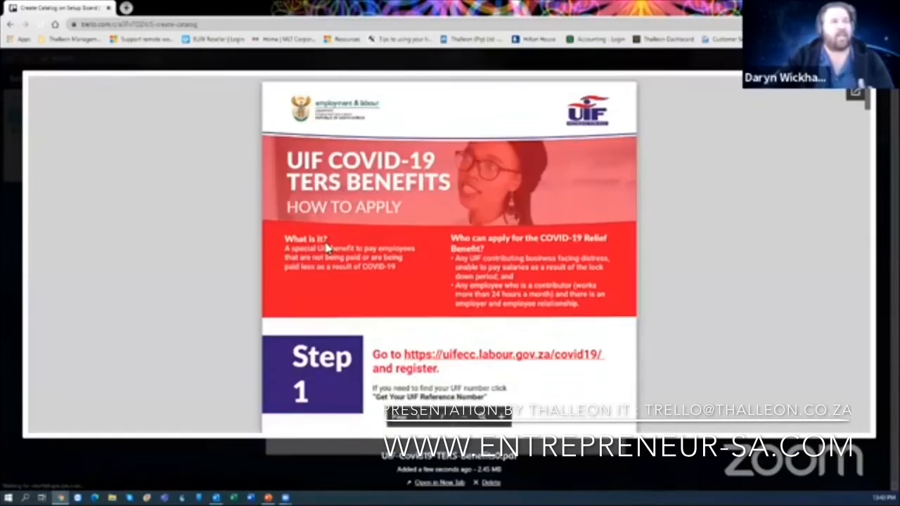
{"action": "scroll", "coordinate": [425, 242], "scroll_direction": "down", "scroll_amount": 8}
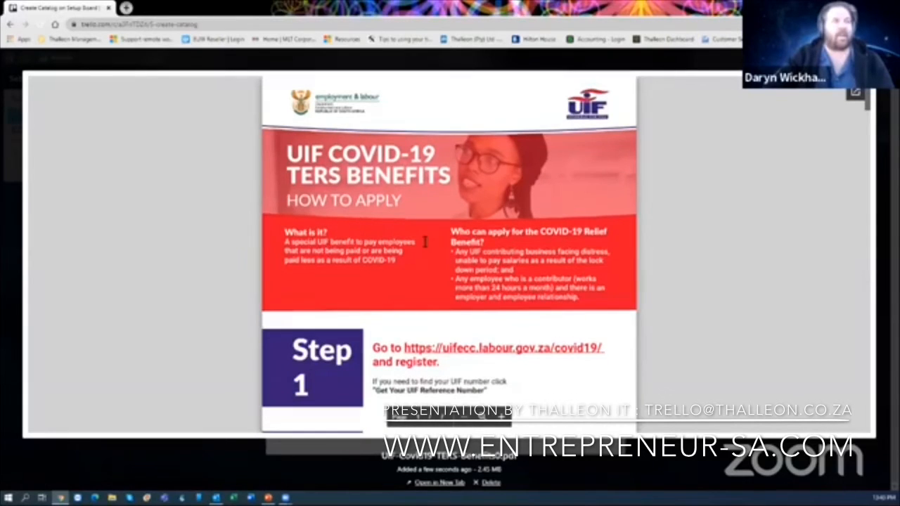
{"action": "scroll", "coordinate": [788, 95], "scroll_direction": "up", "scroll_amount": 8}
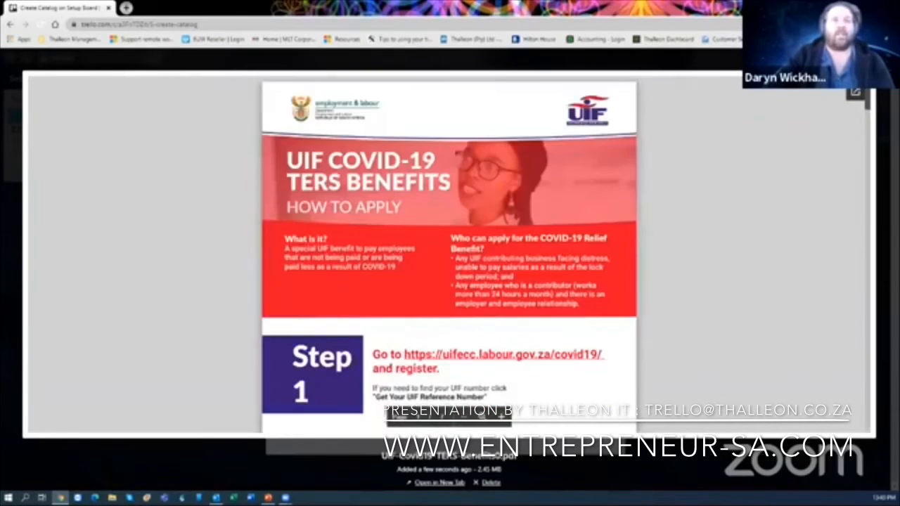
{"action": "key", "text": "Escape"}
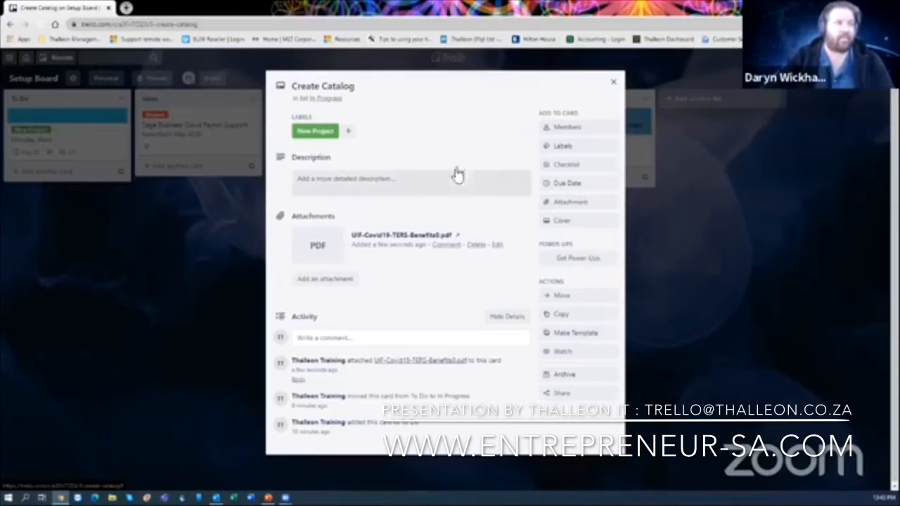
- Save 'Ters Benefits FAQ' as the Create Catalog card's description and close the card
{"action": "left_click", "coordinate": [416, 183]}
{"action": "type", "text": "I"}
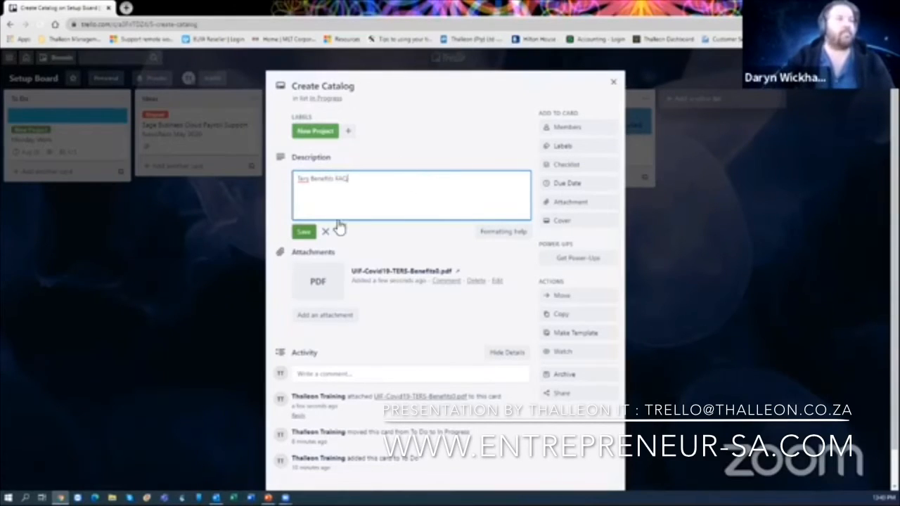
{"action": "left_click", "coordinate": [306, 233]}
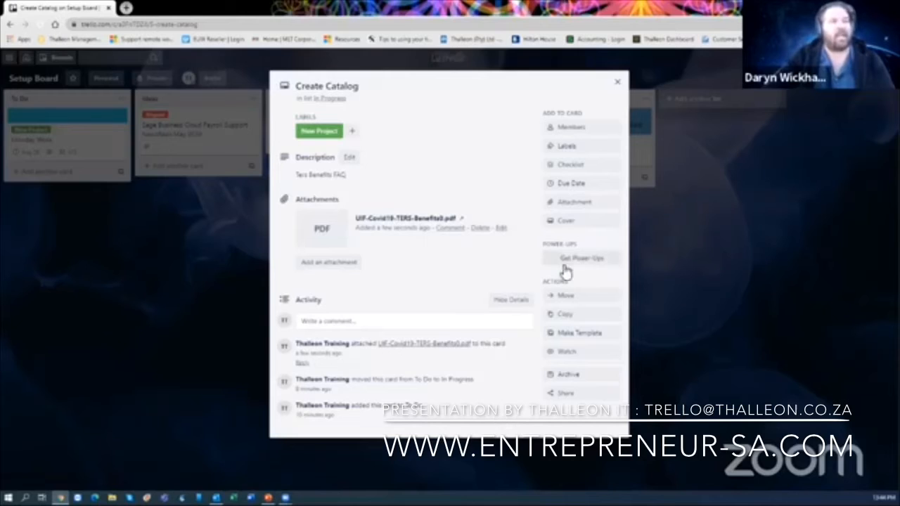
{"action": "left_click", "coordinate": [618, 85]}
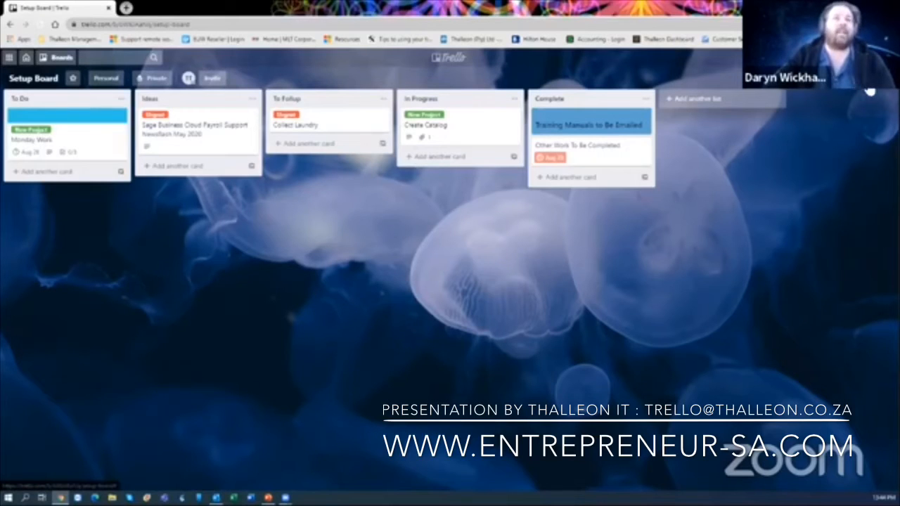
- Find Calendar by searching 'calendar' in the Power-Ups directory and add it, dismissing the limit notice
{"action": "left_click", "coordinate": [872, 92]}
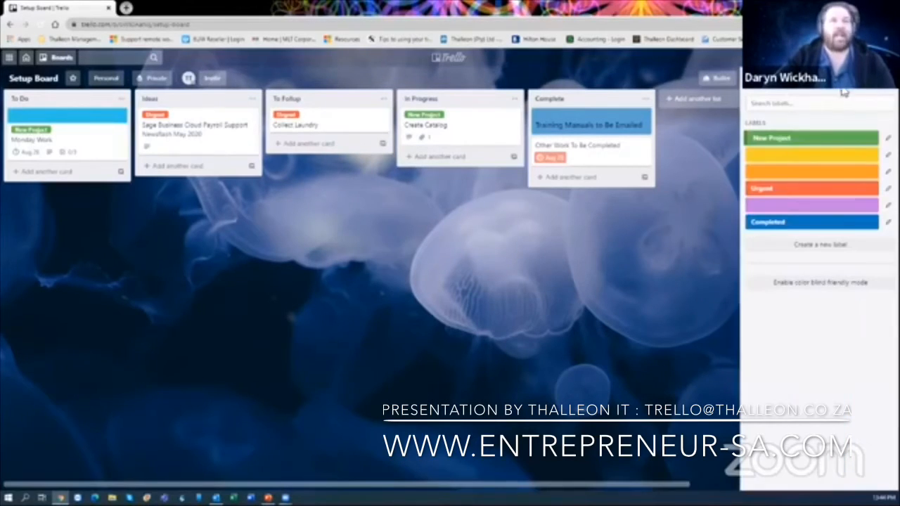
{"action": "left_click", "coordinate": [754, 86]}
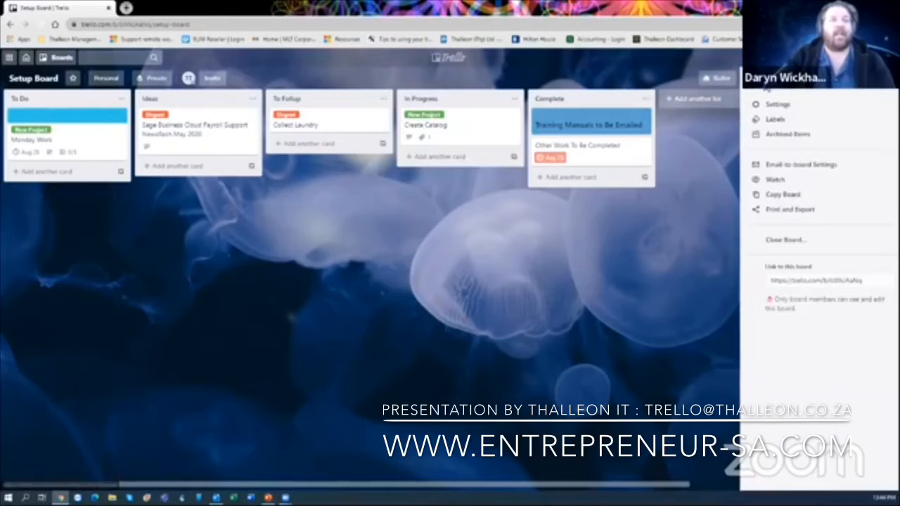
{"action": "left_click", "coordinate": [756, 90]}
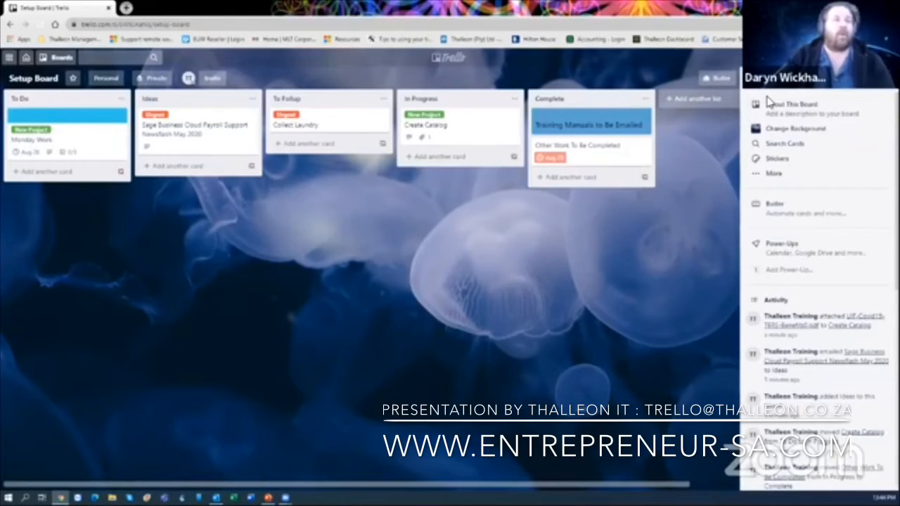
{"action": "left_click", "coordinate": [789, 254]}
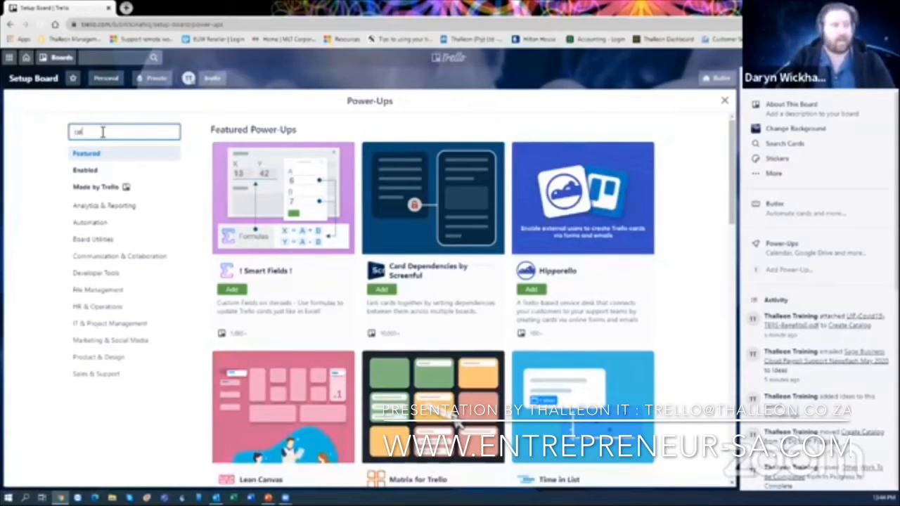
{"action": "type", "text": "endar"}
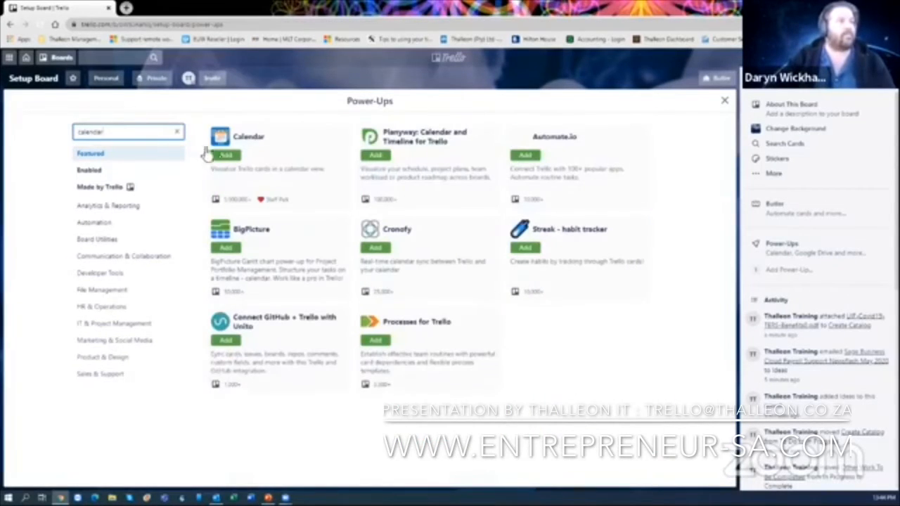
{"action": "left_click", "coordinate": [225, 156]}
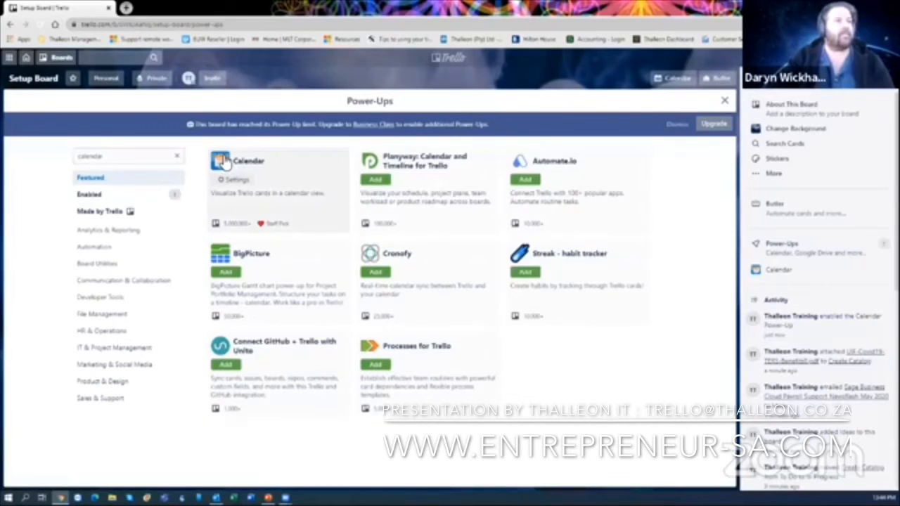
{"action": "left_click", "coordinate": [677, 124]}
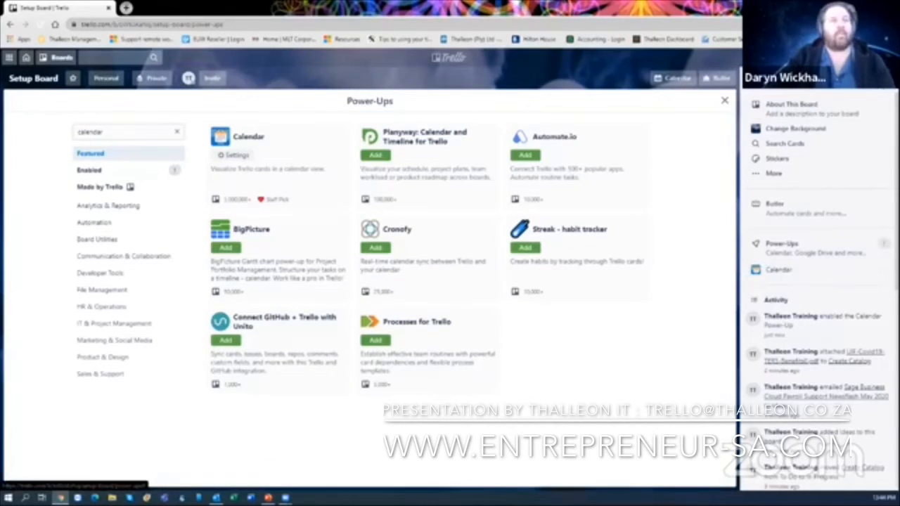
{"action": "left_click", "coordinate": [725, 100]}
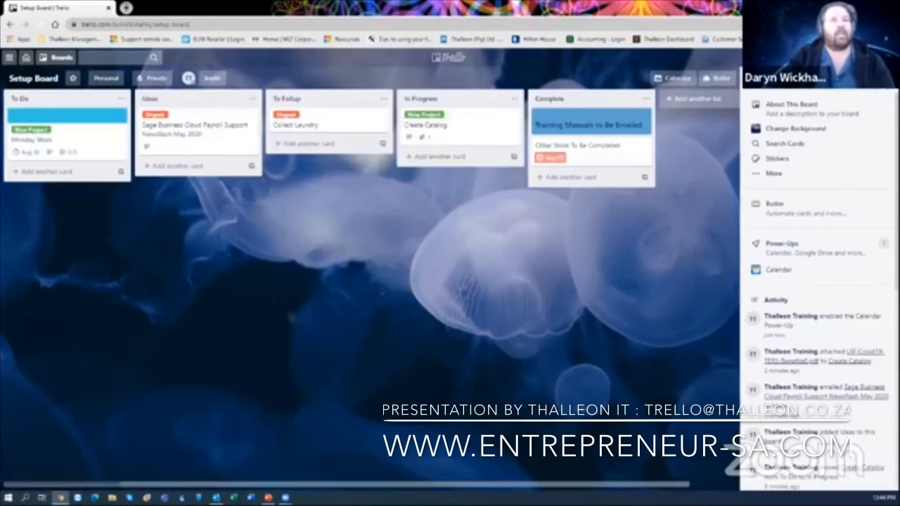
- View the board's August 2020 calendar by Week and Month, then disable the Calendar power-up
{"action": "key", "text": "Escape"}
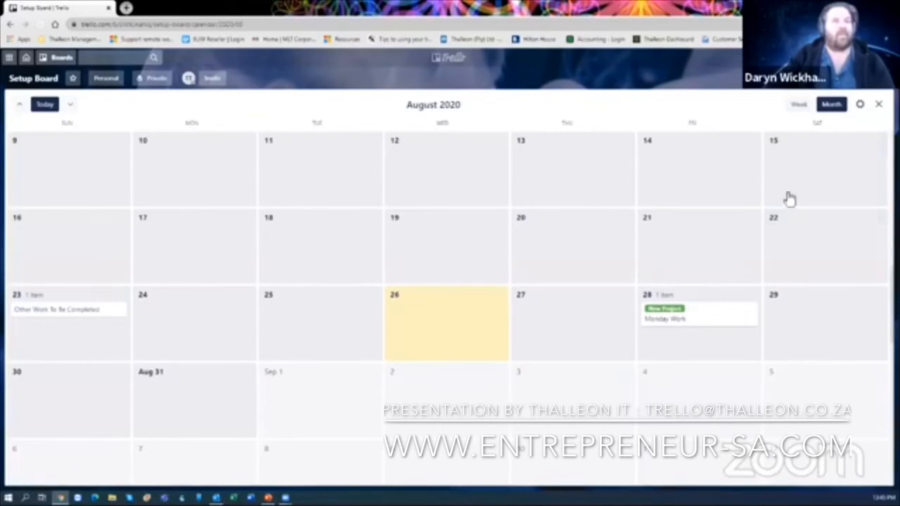
{"action": "left_click", "coordinate": [796, 106]}
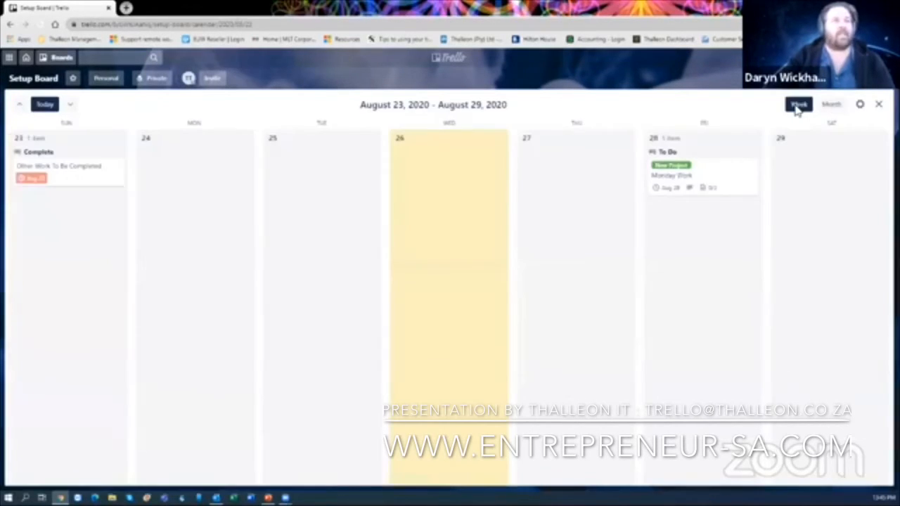
{"action": "left_click", "coordinate": [830, 107]}
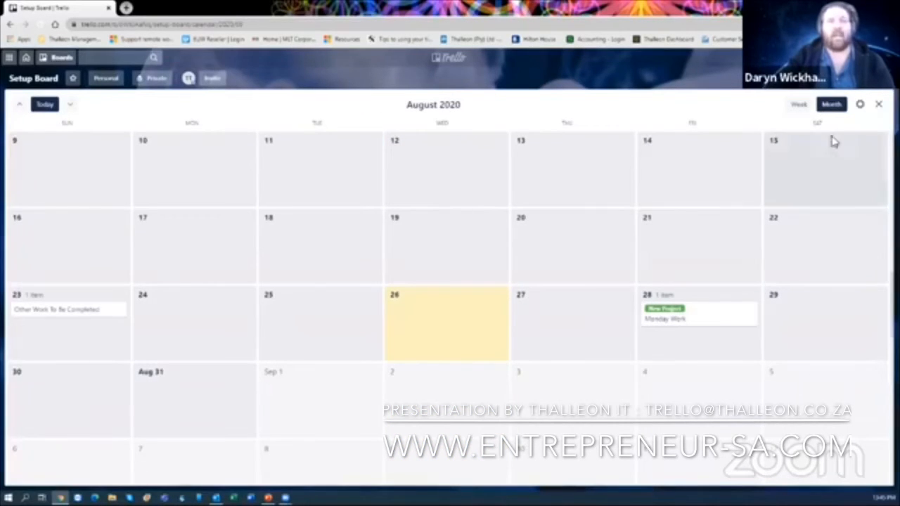
{"action": "left_click", "coordinate": [879, 106]}
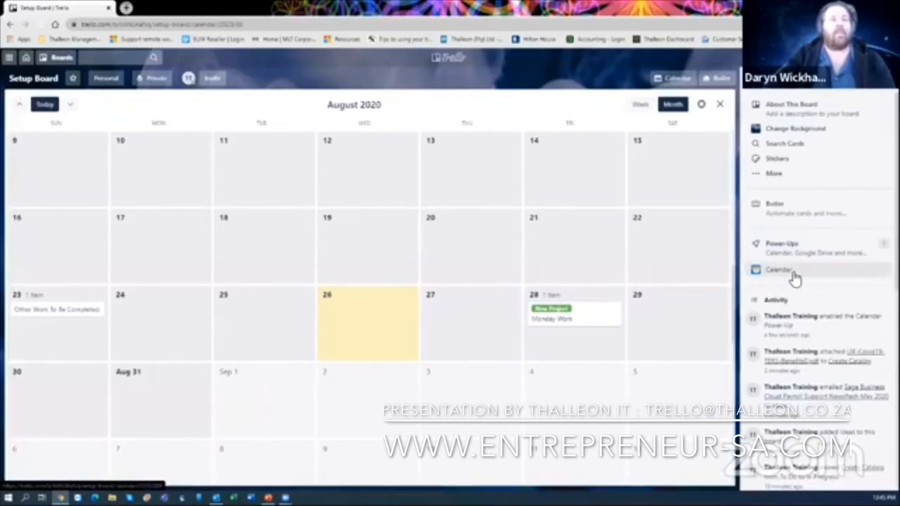
{"action": "left_click", "coordinate": [793, 274]}
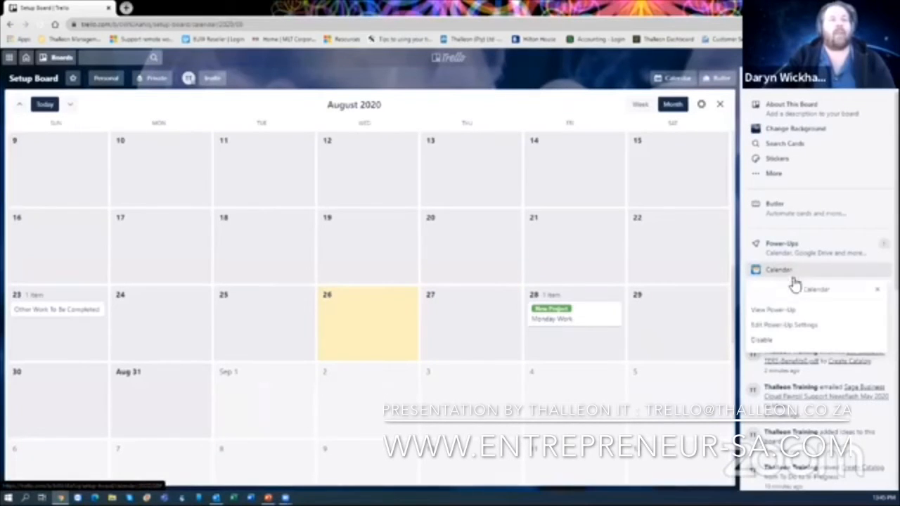
{"action": "left_click", "coordinate": [777, 341]}
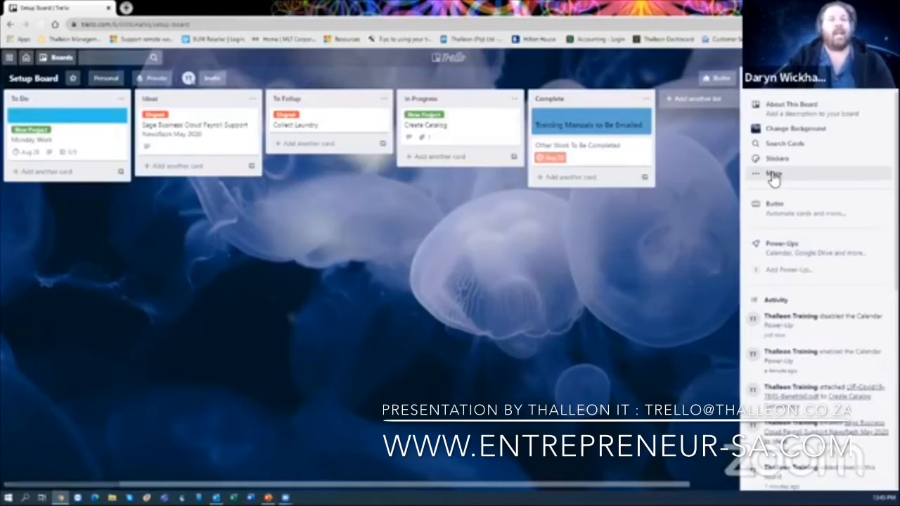
- Add Custom Fields from a 'cust' search and confirm it is the only enabled power-up
{"action": "left_click", "coordinate": [797, 274]}
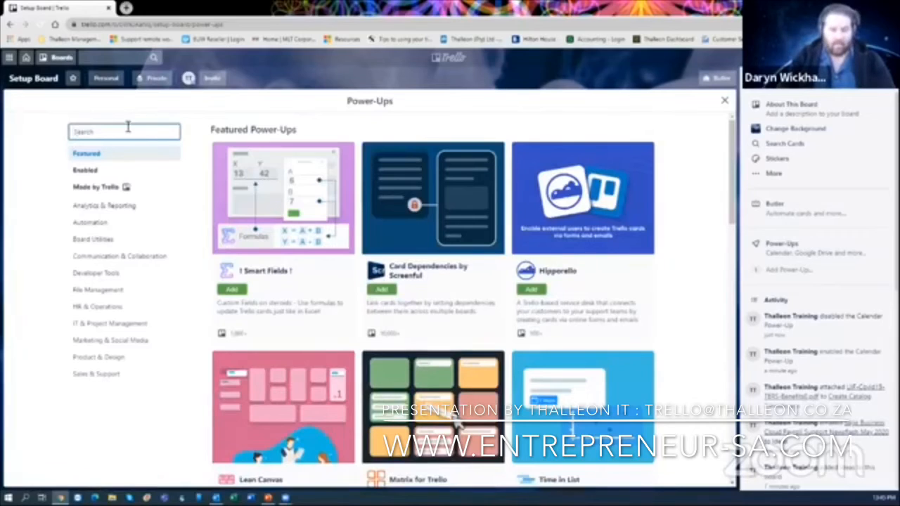
{"action": "type", "text": "cust"}
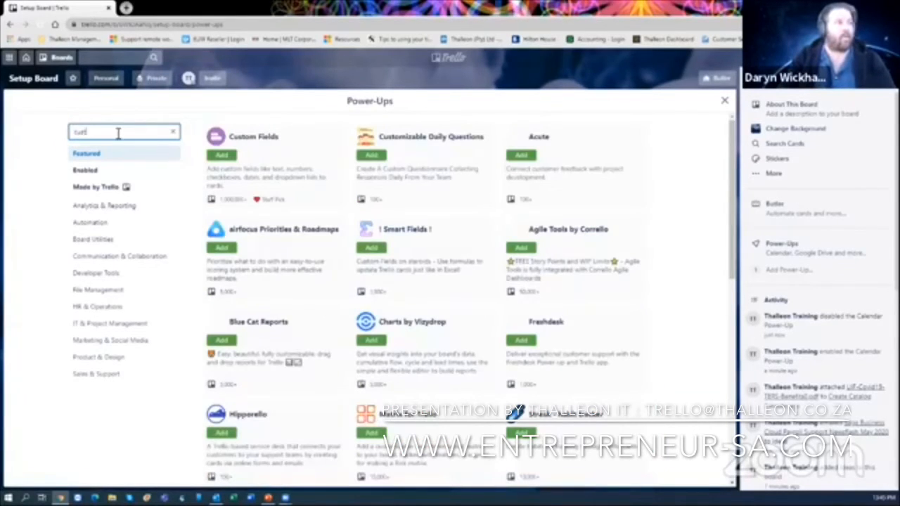
{"action": "left_click", "coordinate": [219, 155]}
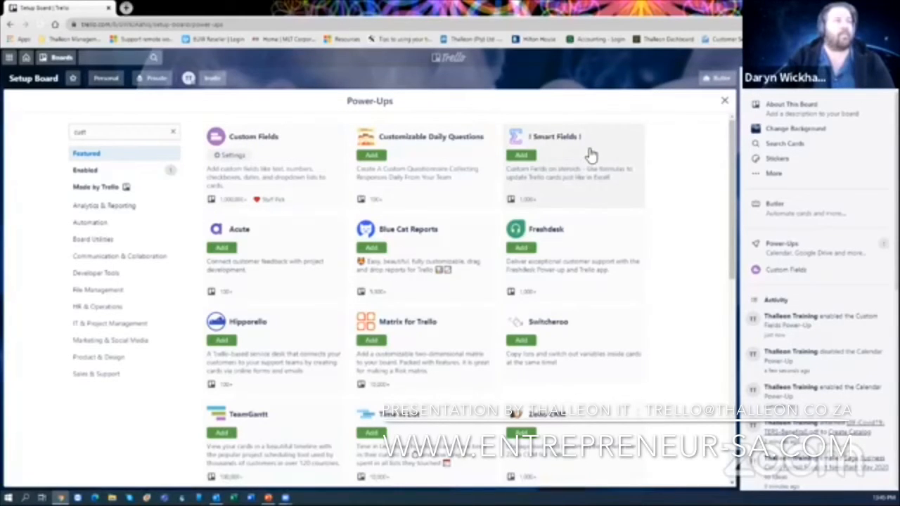
{"action": "left_click", "coordinate": [163, 173]}
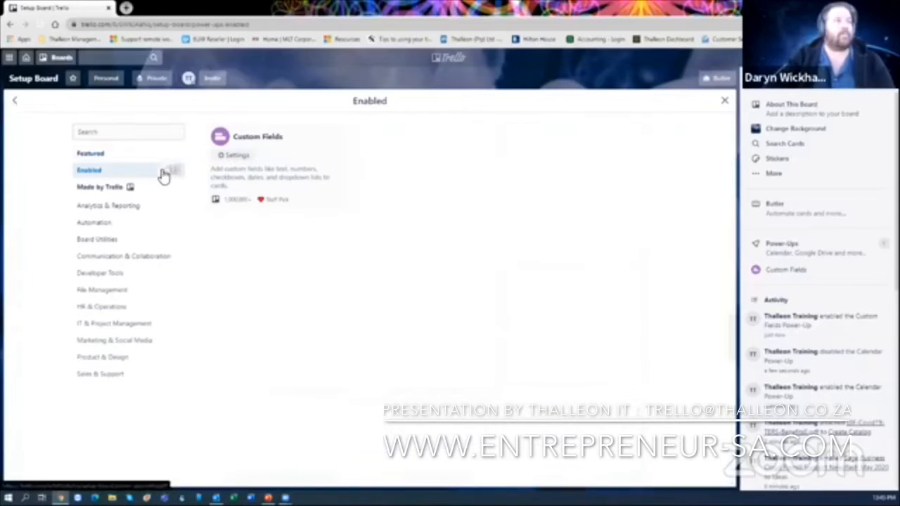
{"action": "left_click", "coordinate": [725, 100]}
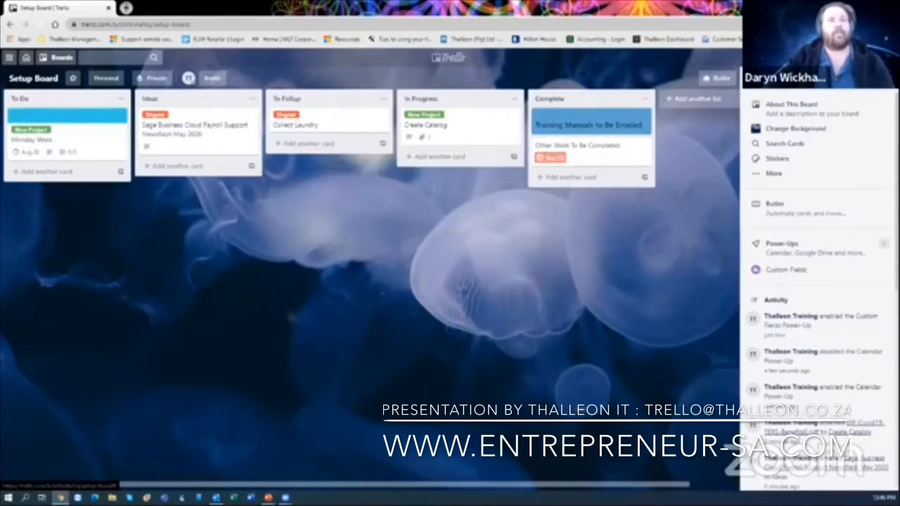
{"action": "left_click", "coordinate": [877, 81]}
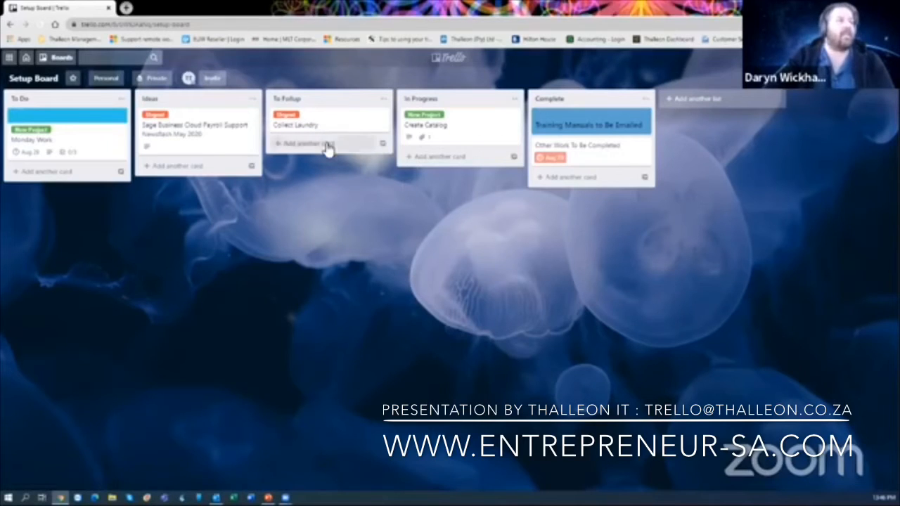
- On the Sage payroll newsflash card, create a Dropdown custom field named Priority
{"action": "left_click", "coordinate": [215, 137]}
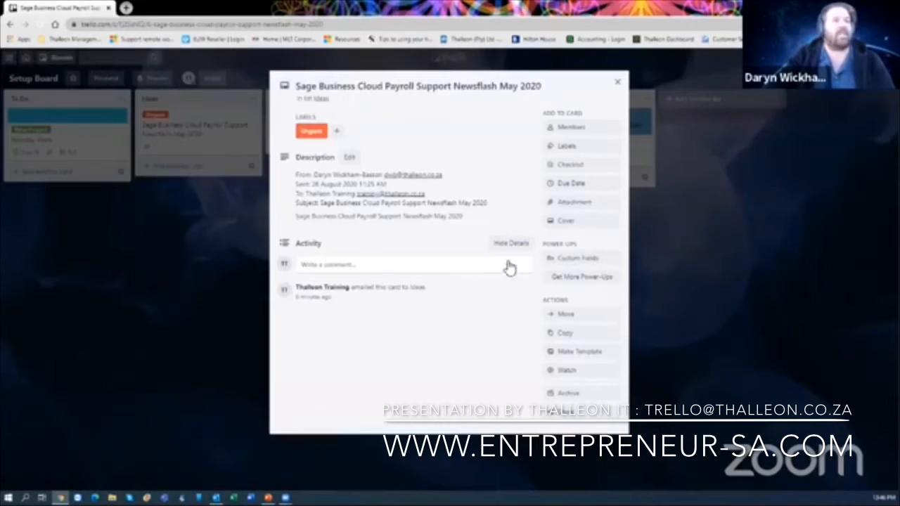
{"action": "left_click", "coordinate": [586, 262]}
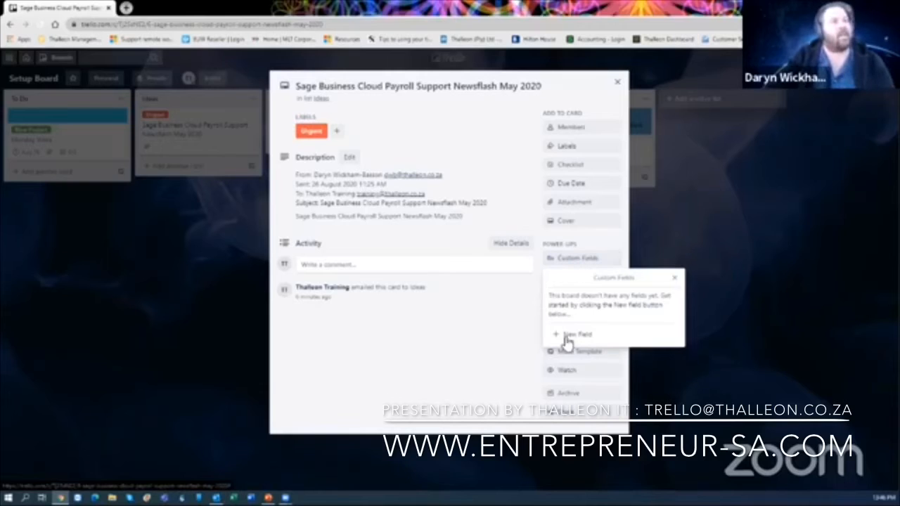
{"action": "left_click", "coordinate": [583, 337]}
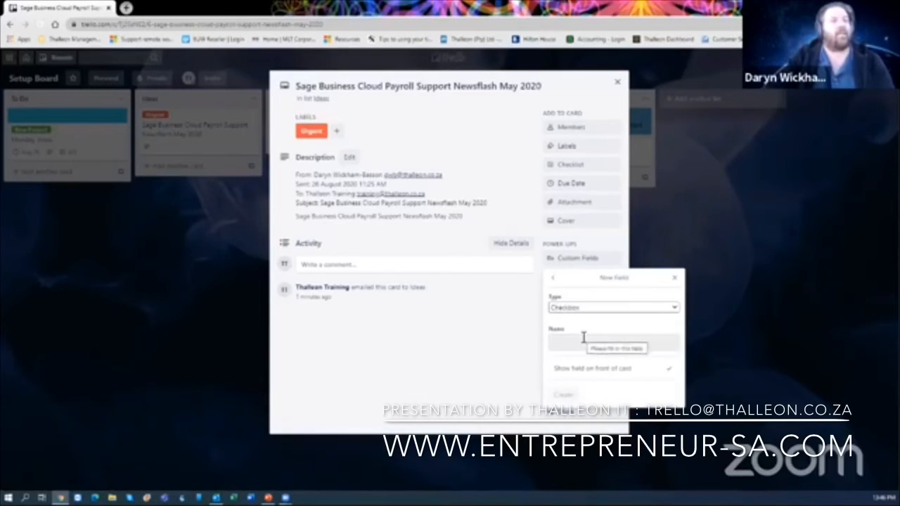
{"action": "left_click", "coordinate": [585, 311]}
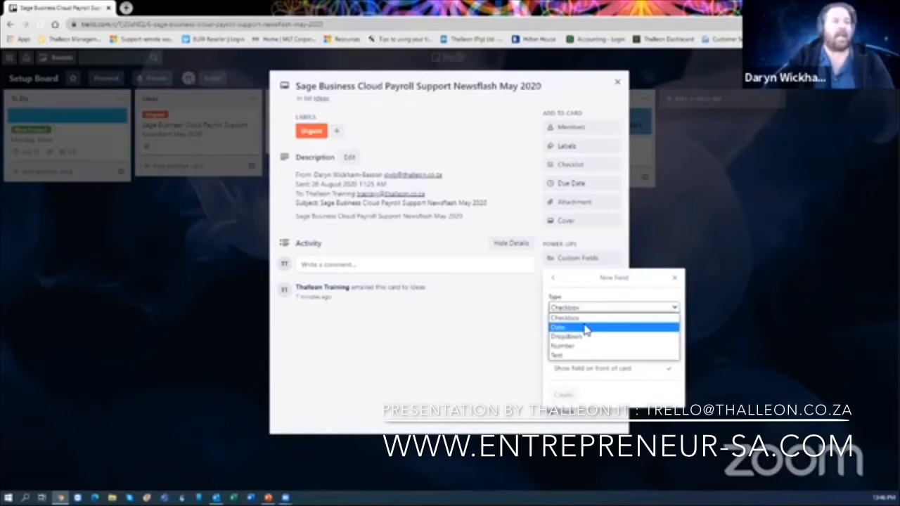
{"action": "left_click", "coordinate": [588, 320]}
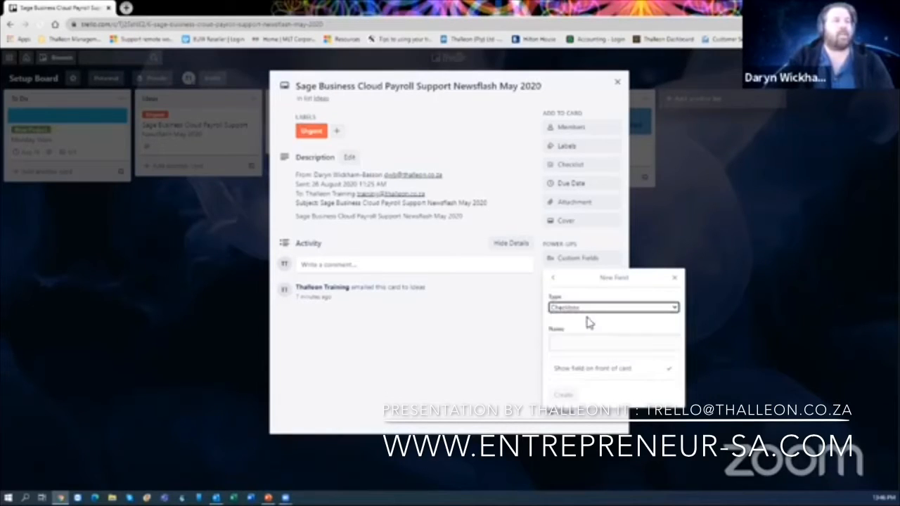
{"action": "left_click", "coordinate": [594, 310]}
{"action": "left_click", "coordinate": [589, 335]}
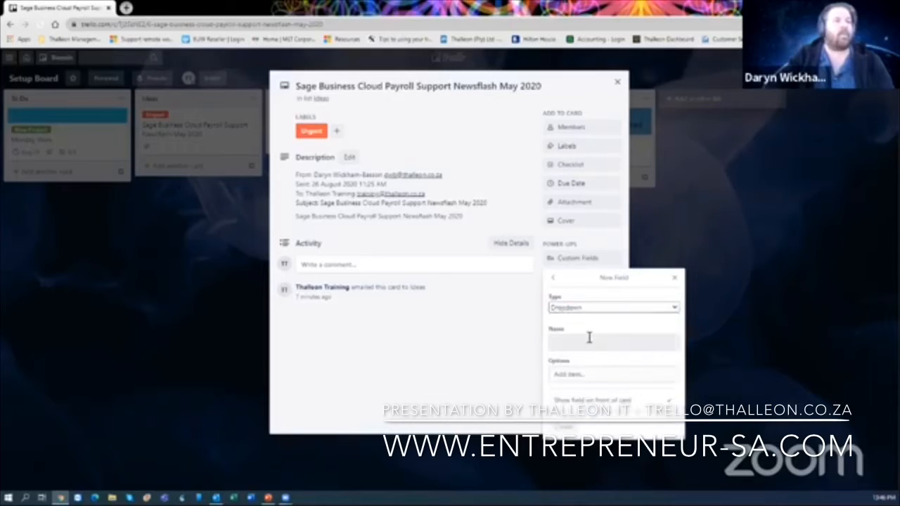
{"action": "left_click", "coordinate": [584, 342]}
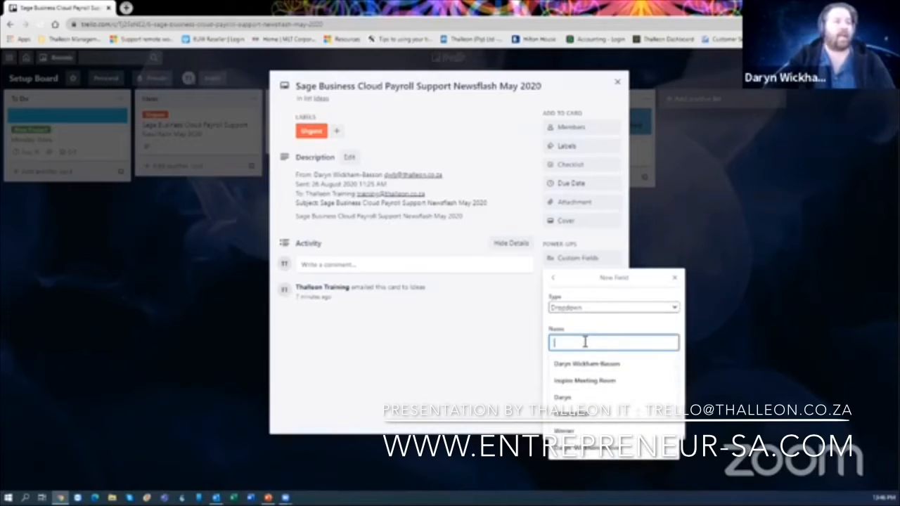
{"action": "type", "text": "Priority"}
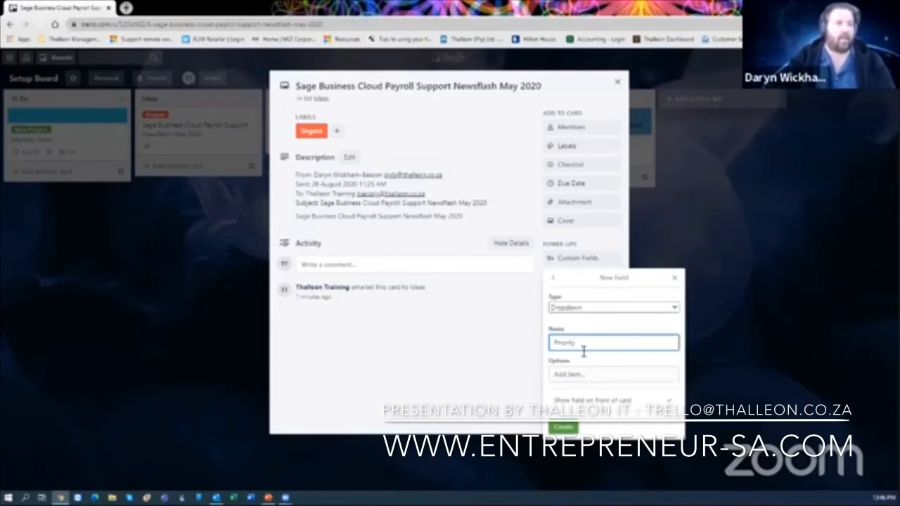
{"action": "left_click", "coordinate": [576, 375]}
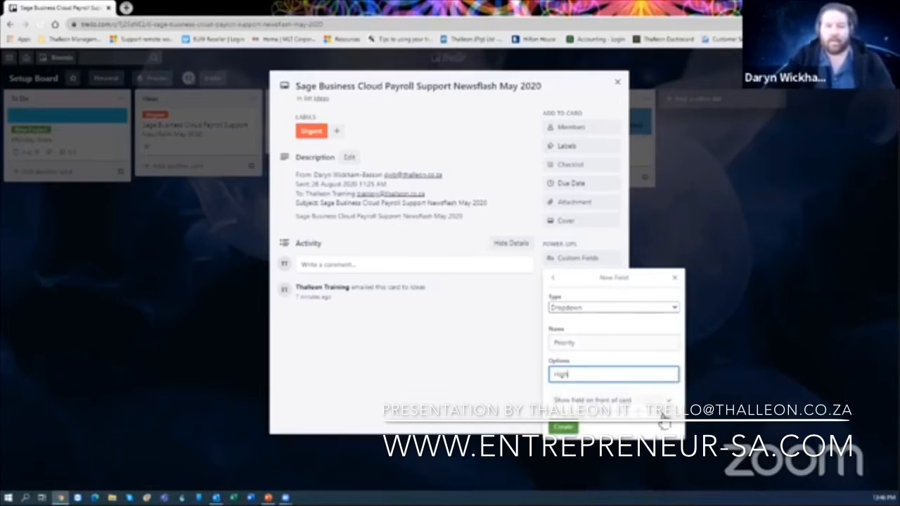
{"action": "left_click", "coordinate": [573, 430]}
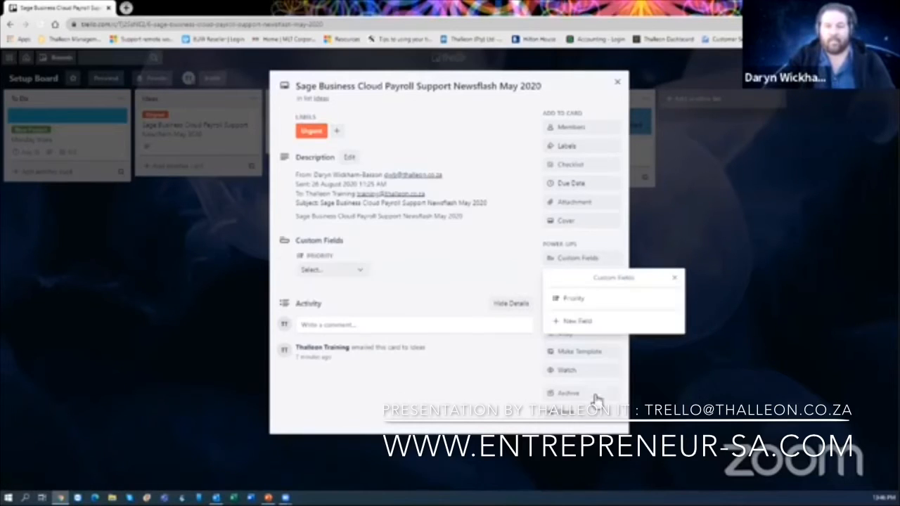
- Give the Priority field the options Low, High, Medium and Critical
{"action": "left_click", "coordinate": [583, 304]}
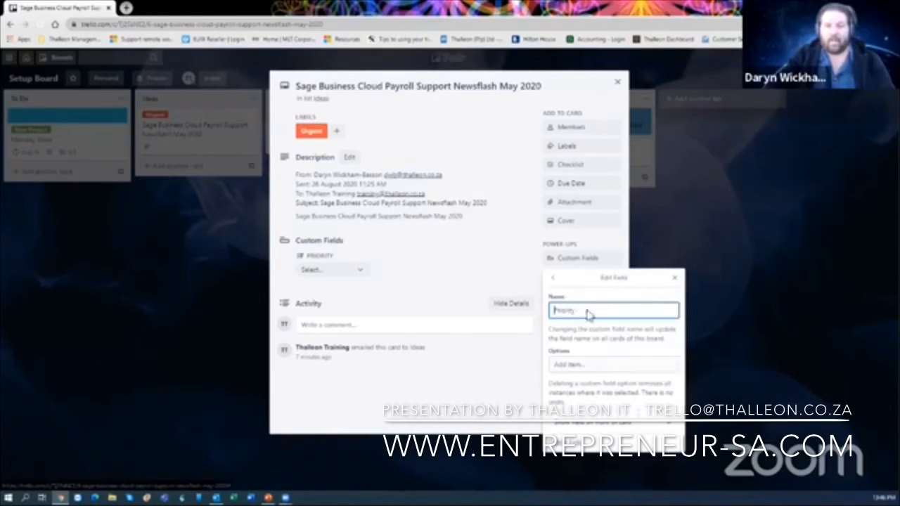
{"action": "left_click", "coordinate": [595, 365]}
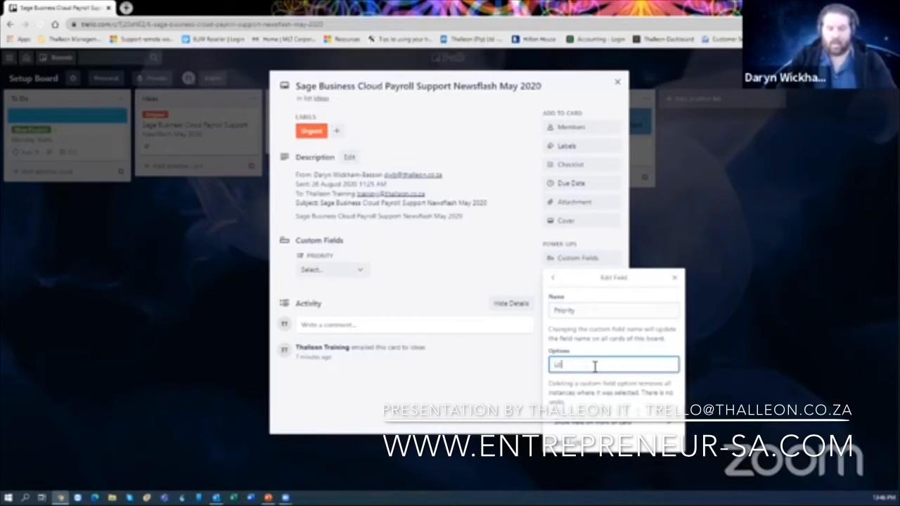
{"action": "key", "text": "Return"}
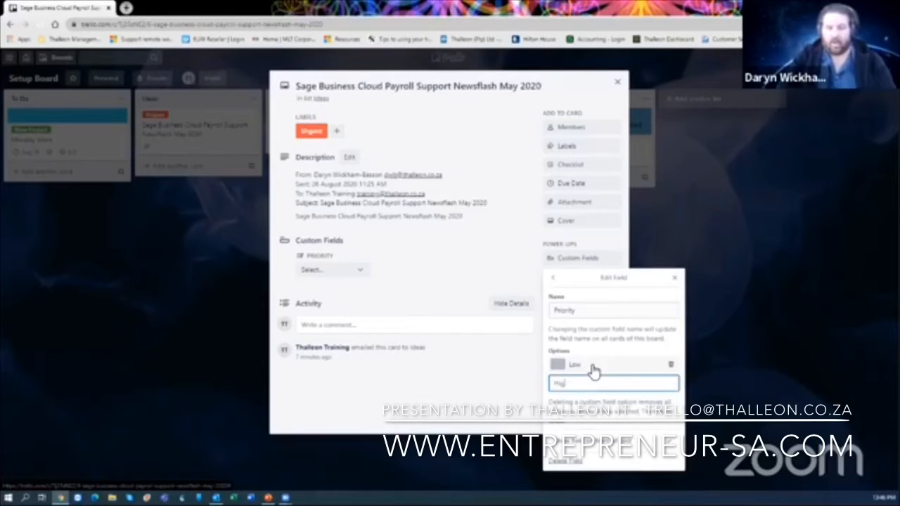
{"action": "type", "text": "High"}
{"action": "key", "text": "Return"}
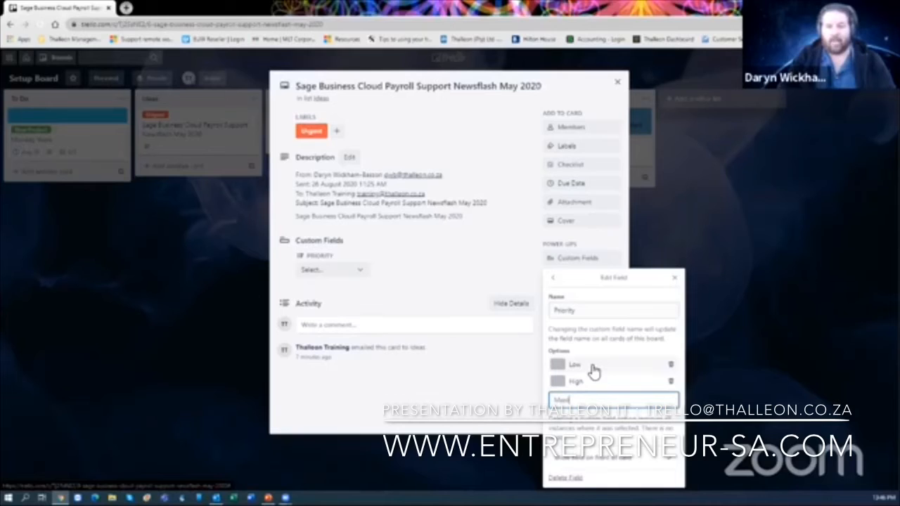
{"action": "key", "text": "Return"}
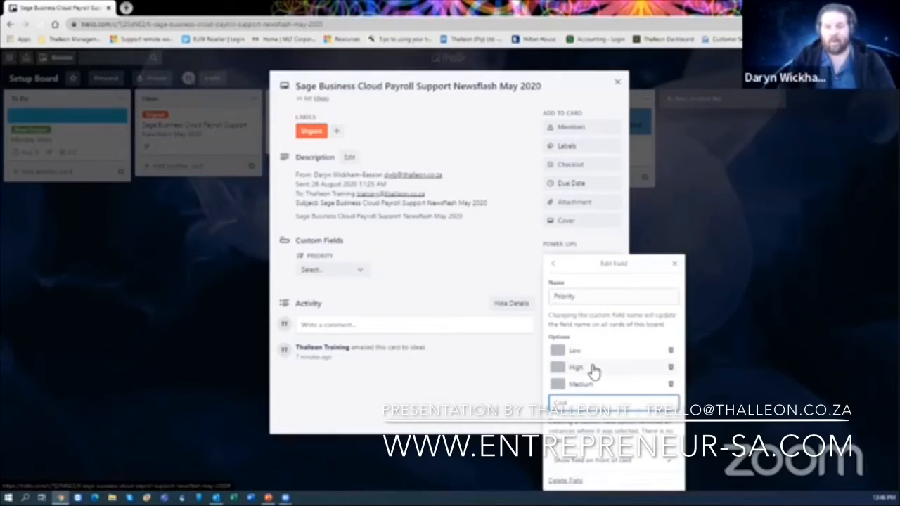
{"action": "key", "text": "Return"}
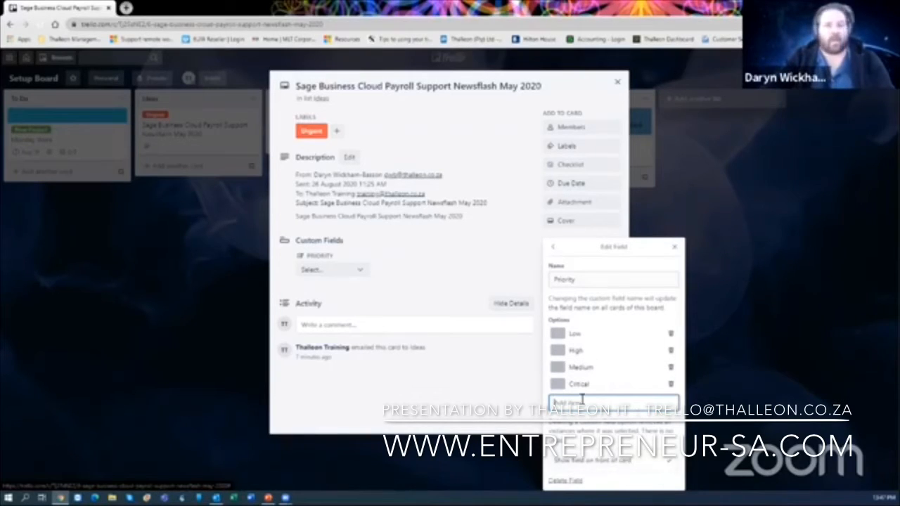
- In the Priority field editor, assign swatches: Low blue, High yellow, Medium orange, Critical red
{"action": "left_click", "coordinate": [557, 335]}
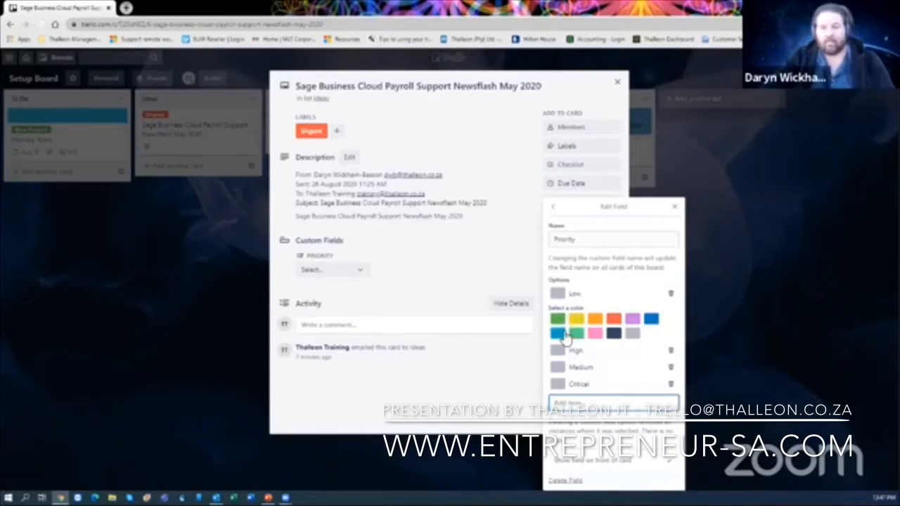
{"action": "left_click", "coordinate": [558, 333]}
{"action": "left_click", "coordinate": [560, 311]}
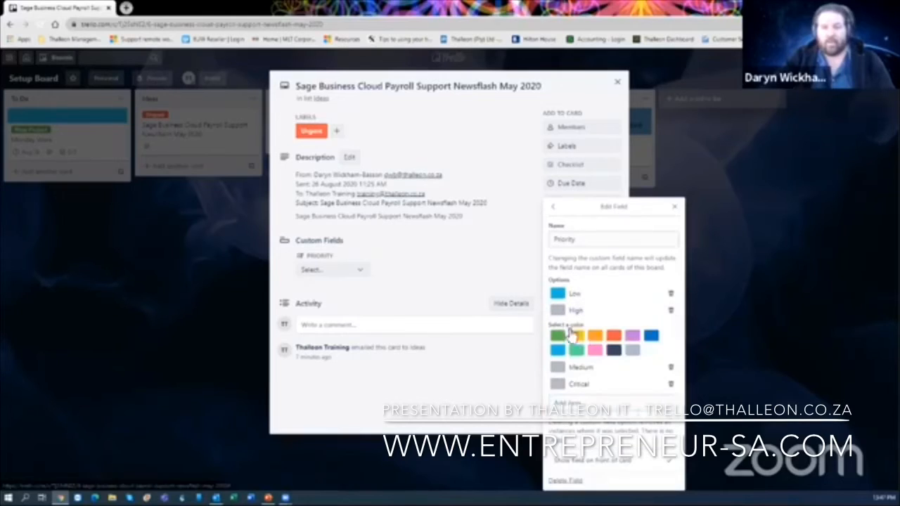
{"action": "left_click", "coordinate": [571, 348]}
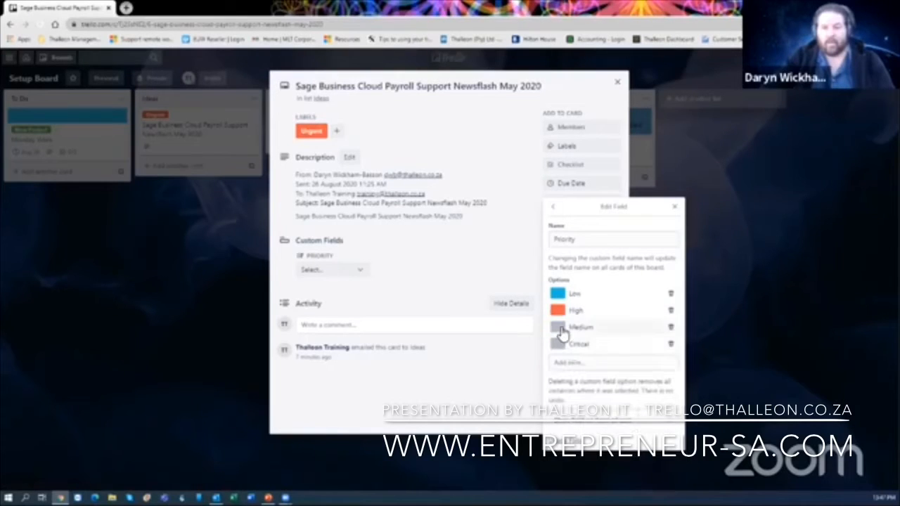
{"action": "left_click", "coordinate": [559, 344]}
{"action": "left_click", "coordinate": [595, 352]}
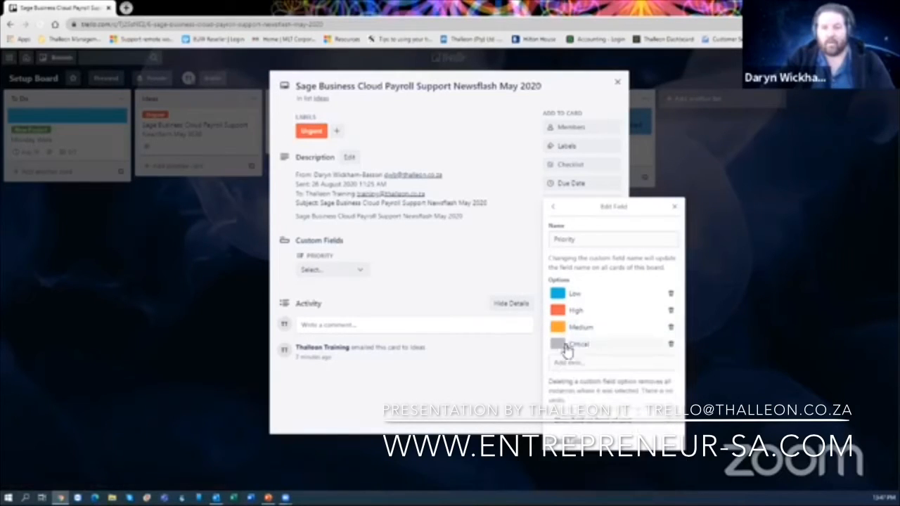
{"action": "left_click", "coordinate": [557, 344]}
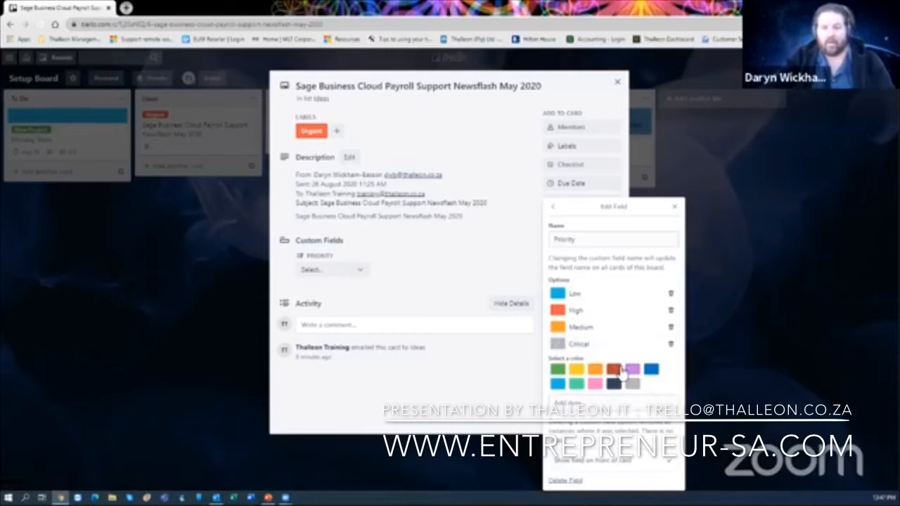
{"action": "left_click", "coordinate": [615, 370]}
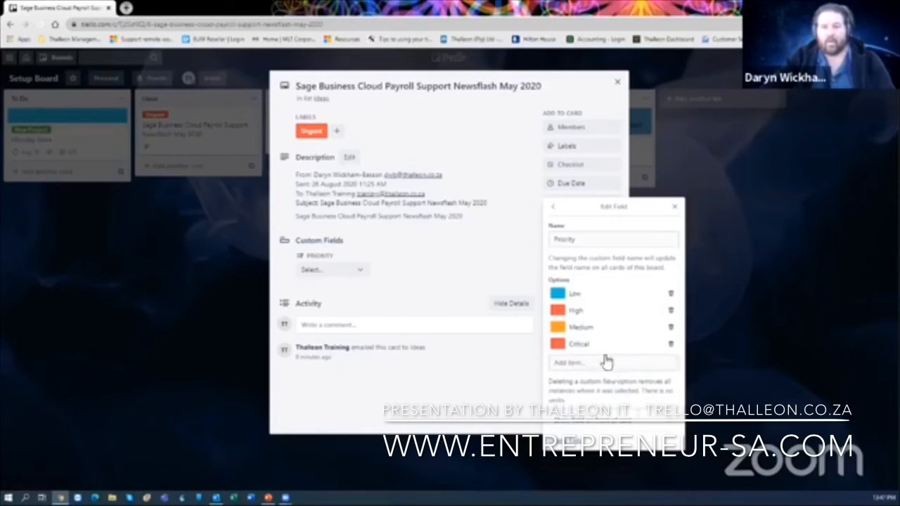
{"action": "left_click", "coordinate": [559, 311]}
{"action": "left_click", "coordinate": [577, 337]}
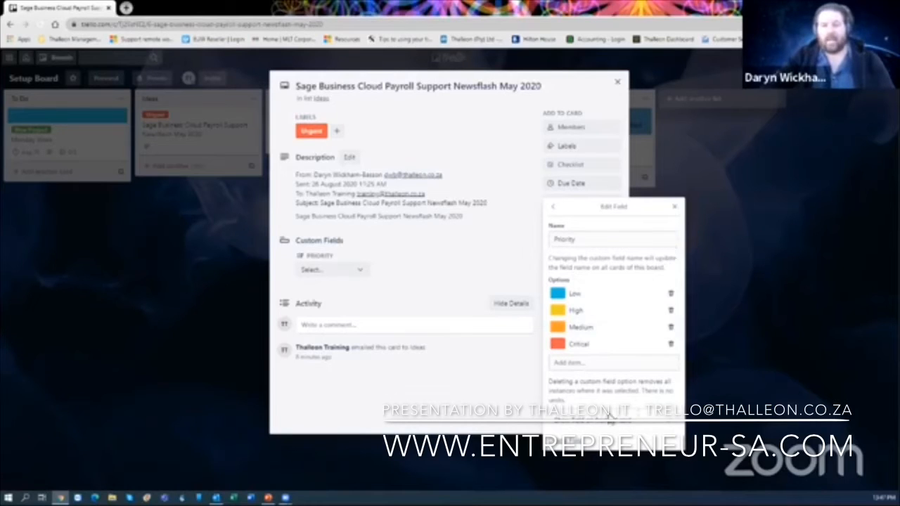
{"action": "left_click", "coordinate": [676, 209]}
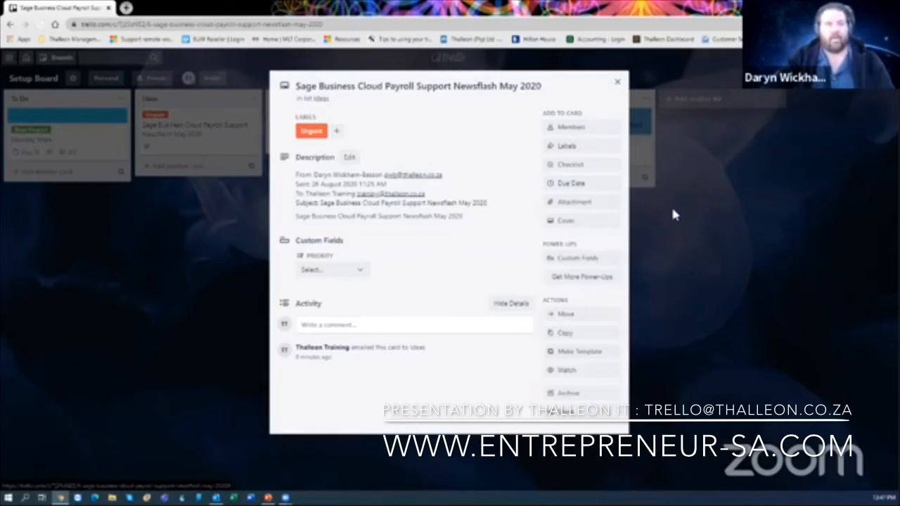
- Choose Medium as the newsflash card's Priority, check its orange badge on the board, and reopen the card
{"action": "left_click", "coordinate": [361, 274]}
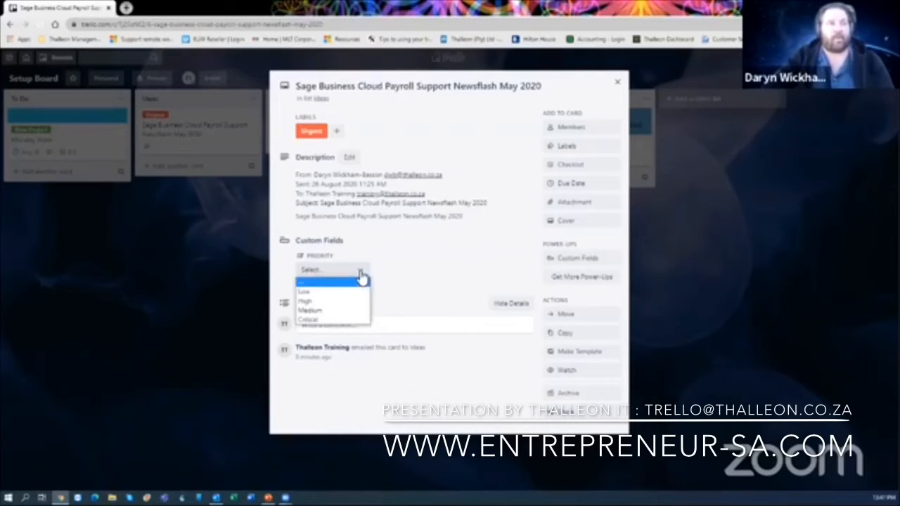
{"action": "left_click", "coordinate": [322, 311]}
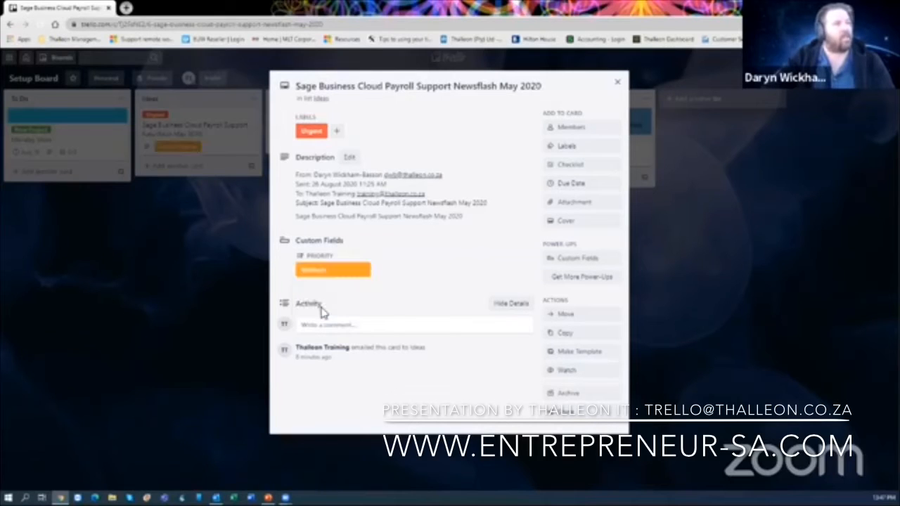
{"action": "left_click", "coordinate": [617, 82]}
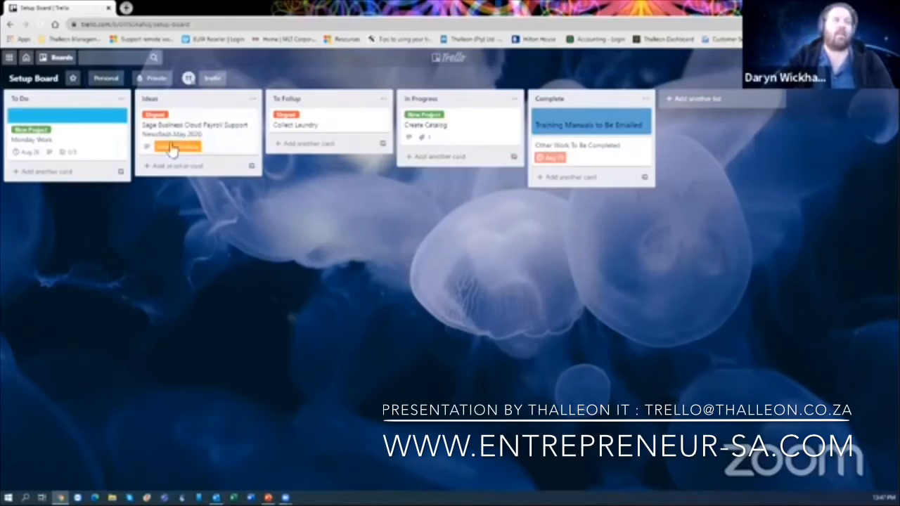
{"action": "left_click", "coordinate": [228, 141]}
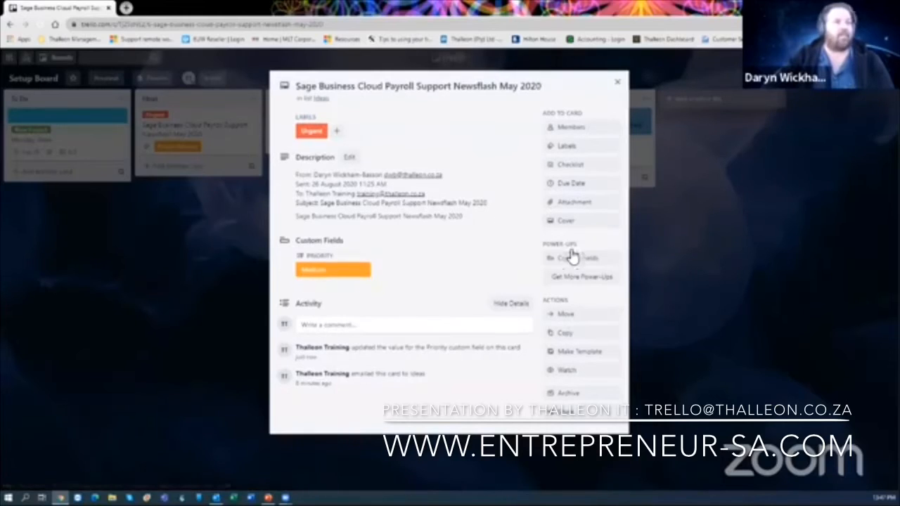
- Create a Number custom field named Sales Value on the newsflash card
{"action": "left_click", "coordinate": [578, 259]}
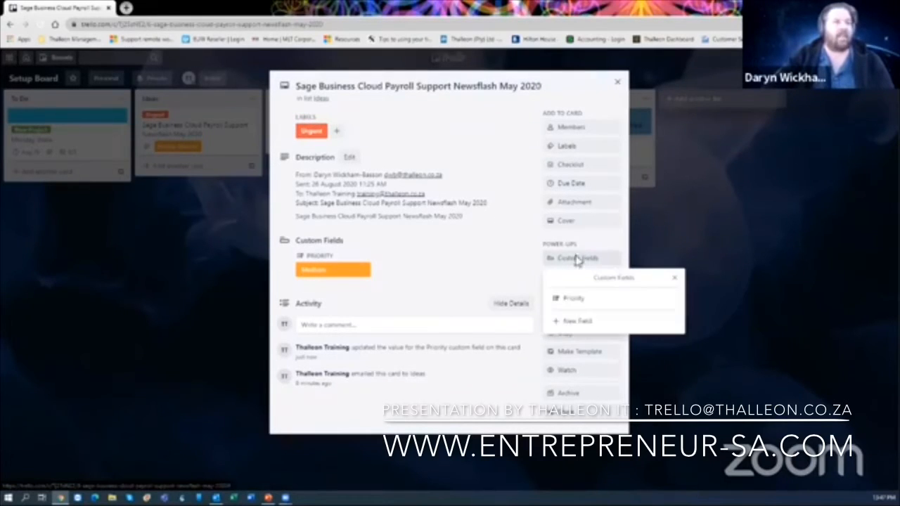
{"action": "left_click", "coordinate": [585, 320]}
{"action": "left_click", "coordinate": [581, 310]}
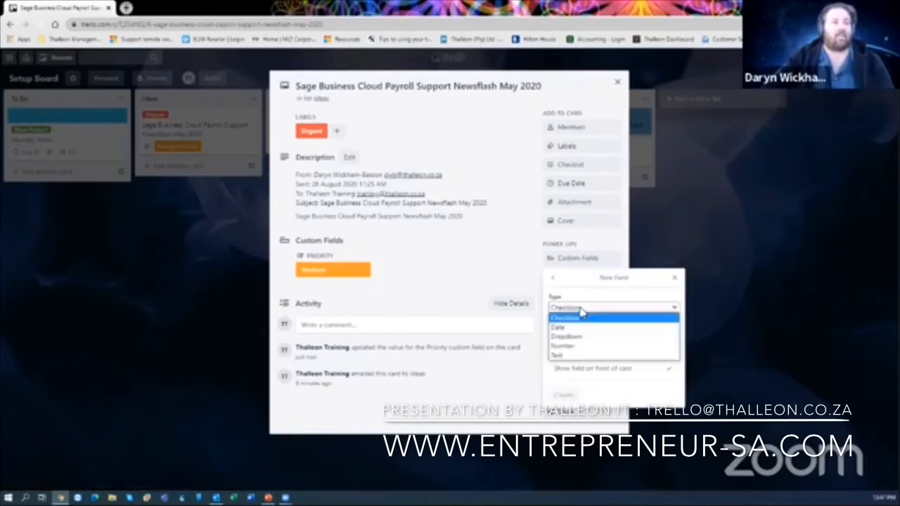
{"action": "left_click", "coordinate": [575, 348]}
{"action": "left_click", "coordinate": [577, 343]}
{"action": "type", "text": "Sales"}
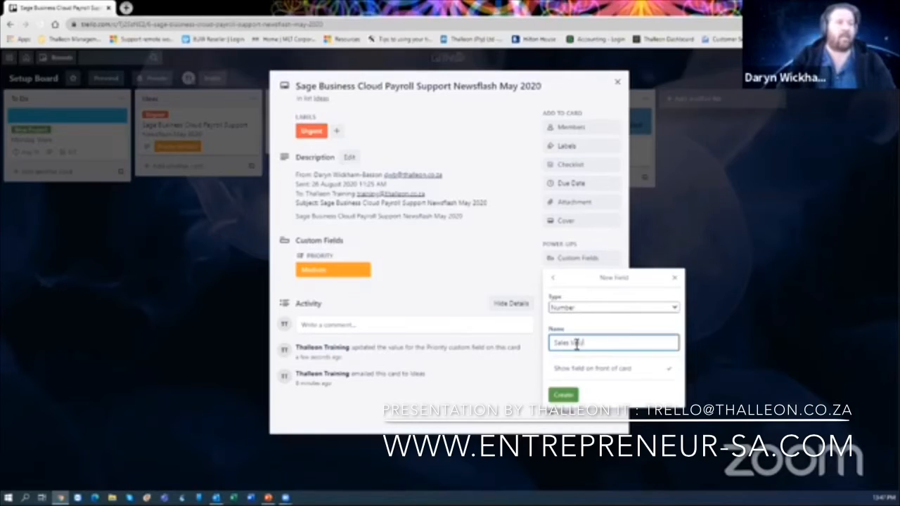
{"action": "type", "text": " Value"}
{"action": "left_click", "coordinate": [563, 395]}
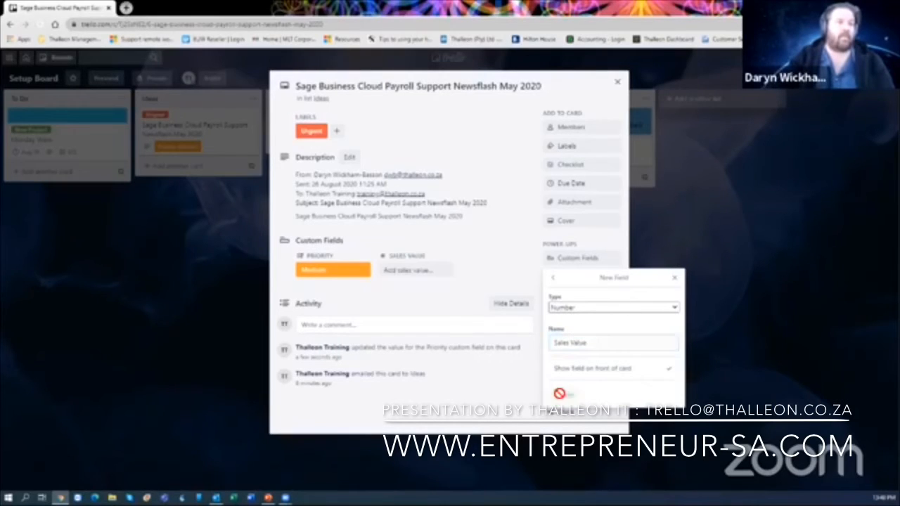
{"action": "left_click", "coordinate": [675, 279]}
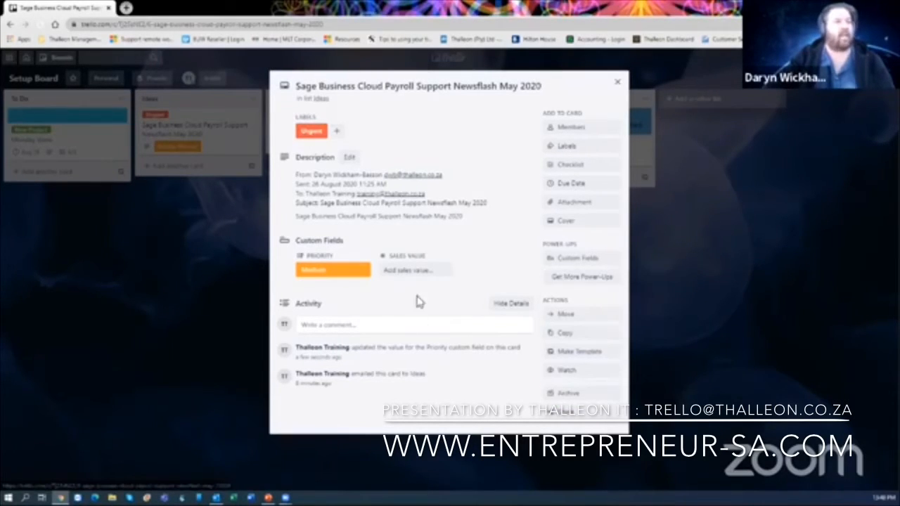
- Enter 1057 as the card's Sales Value
{"action": "left_click", "coordinate": [412, 270]}
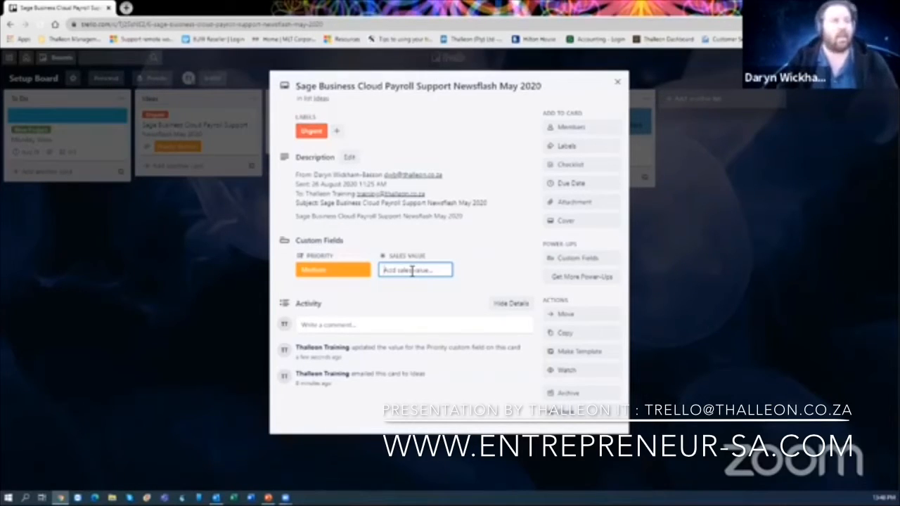
{"action": "type", "text": "1057.00"}
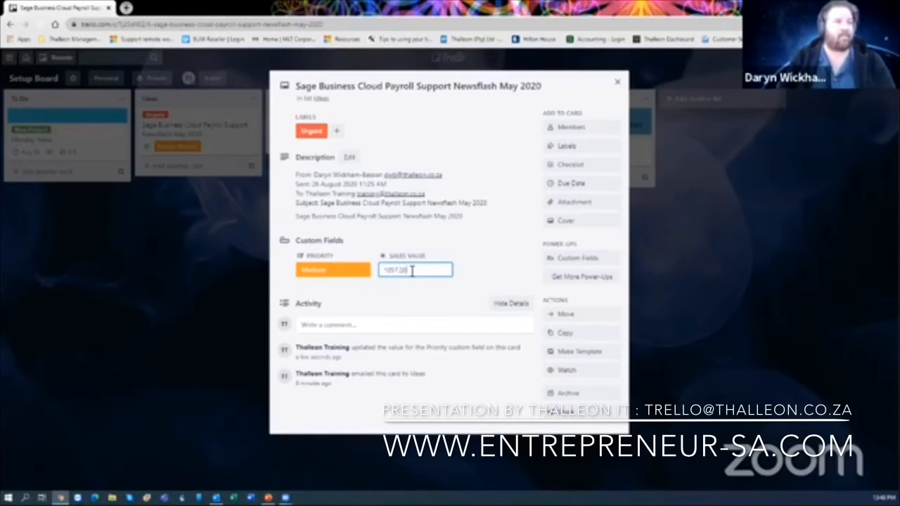
{"action": "key", "text": "Return"}
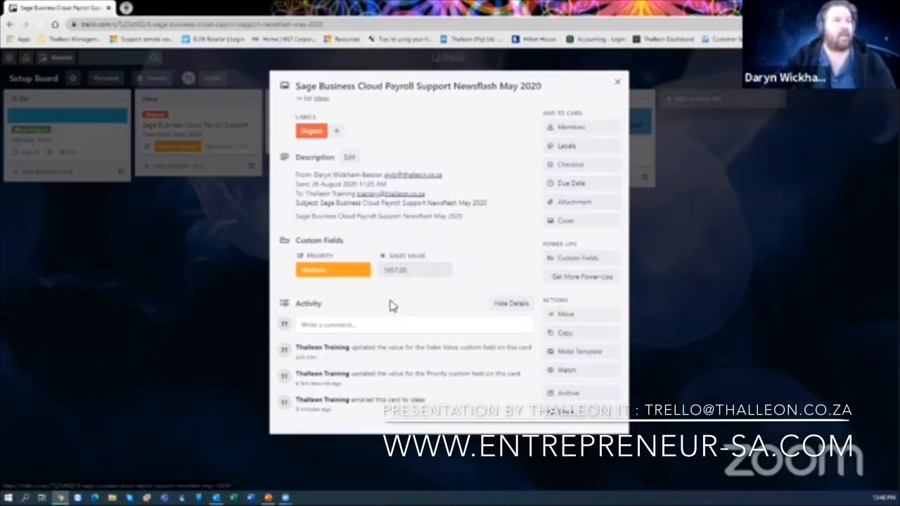
- Close the payroll card, open and close the board menu sidebar, then reopen and close the card
{"action": "left_click", "coordinate": [617, 85]}
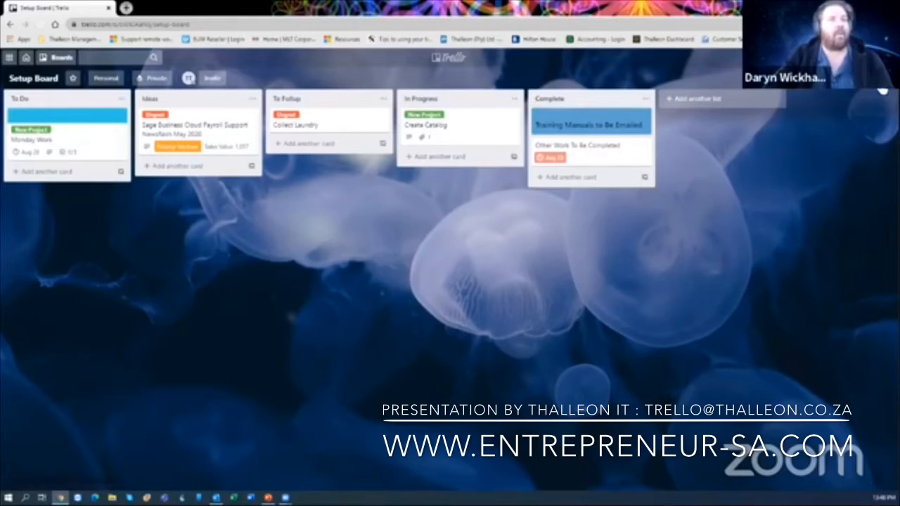
{"action": "left_click", "coordinate": [882, 90]}
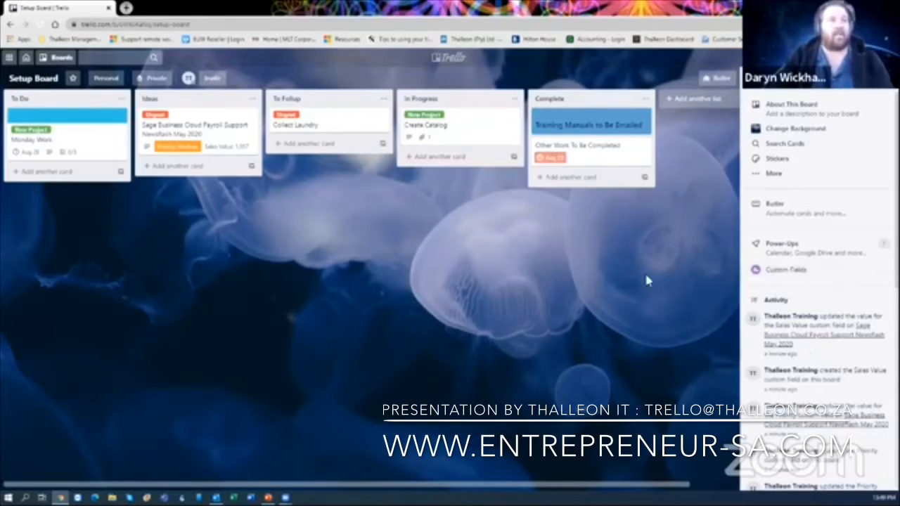
{"action": "left_click", "coordinate": [886, 78]}
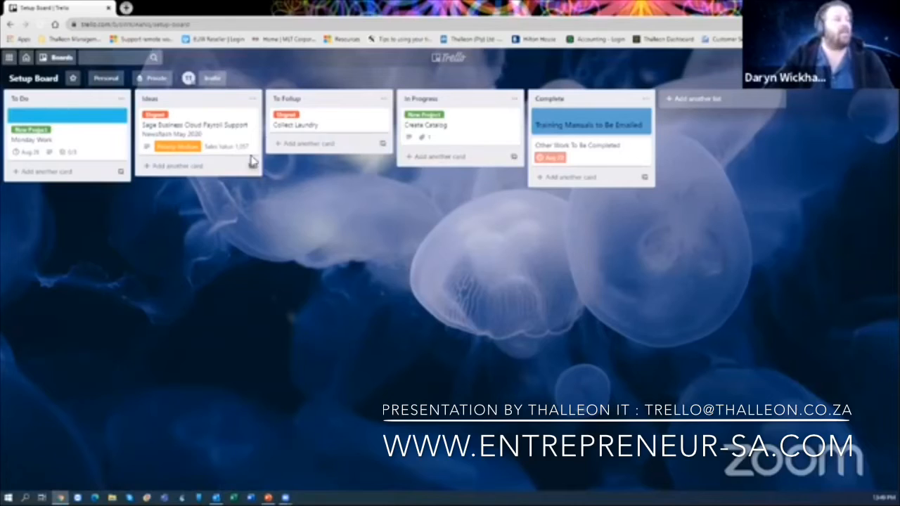
{"action": "left_click", "coordinate": [191, 134]}
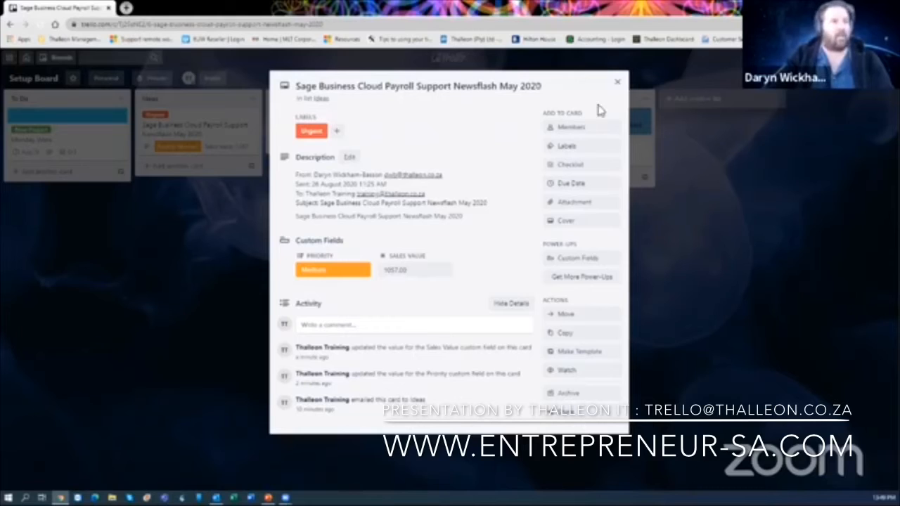
{"action": "left_click", "coordinate": [617, 83]}
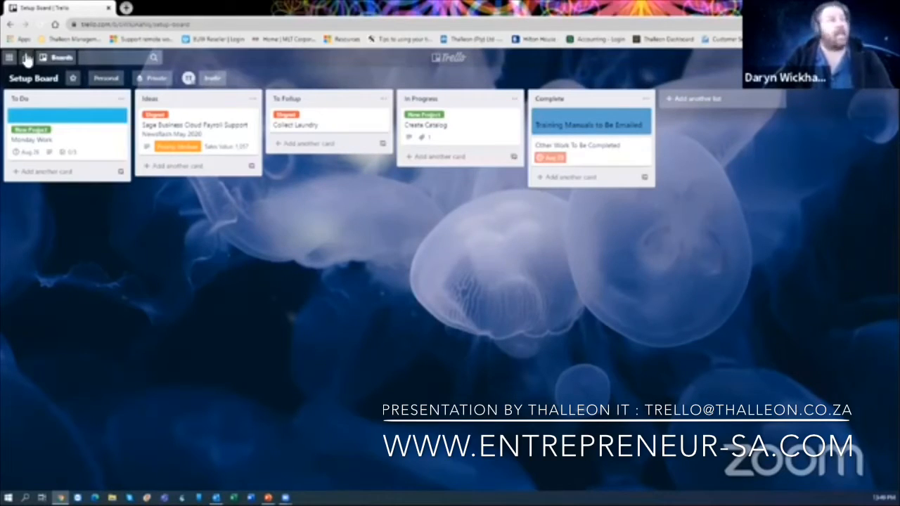
{"action": "left_click", "coordinate": [60, 59]}
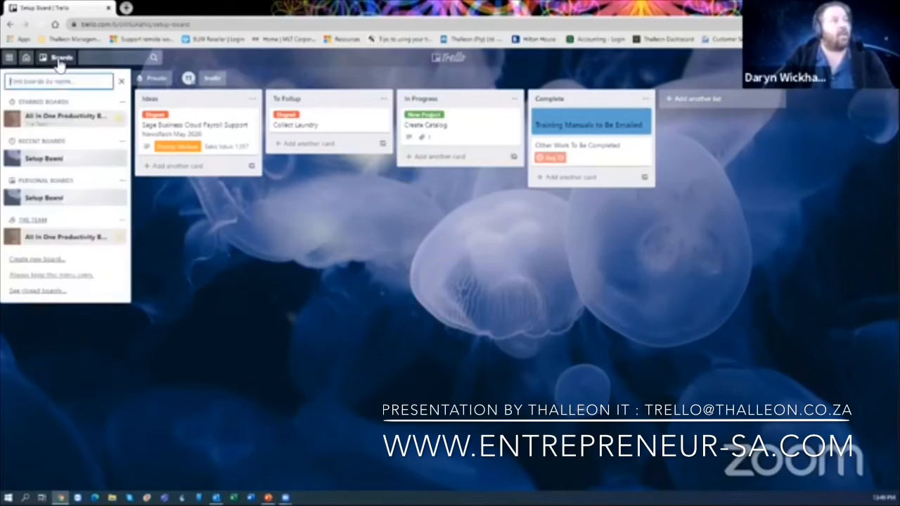
{"action": "left_click", "coordinate": [60, 123]}
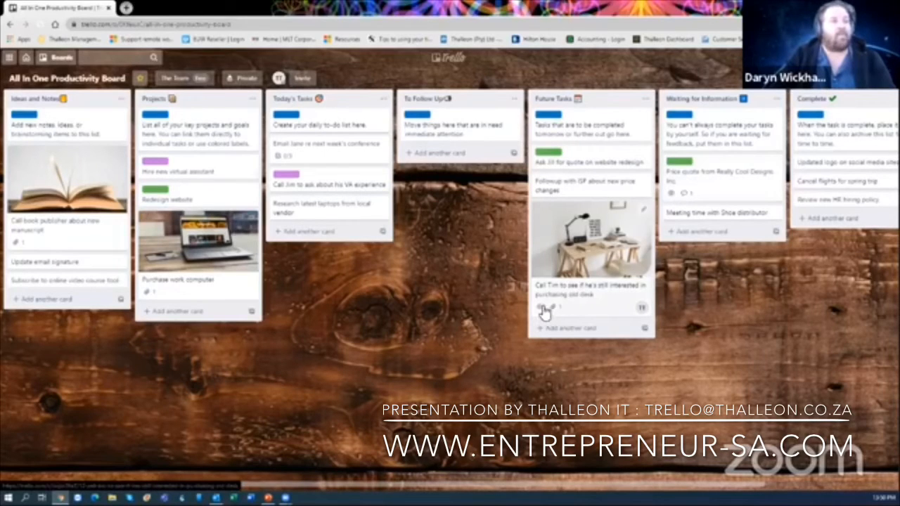
{"action": "left_click", "coordinate": [47, 62]}
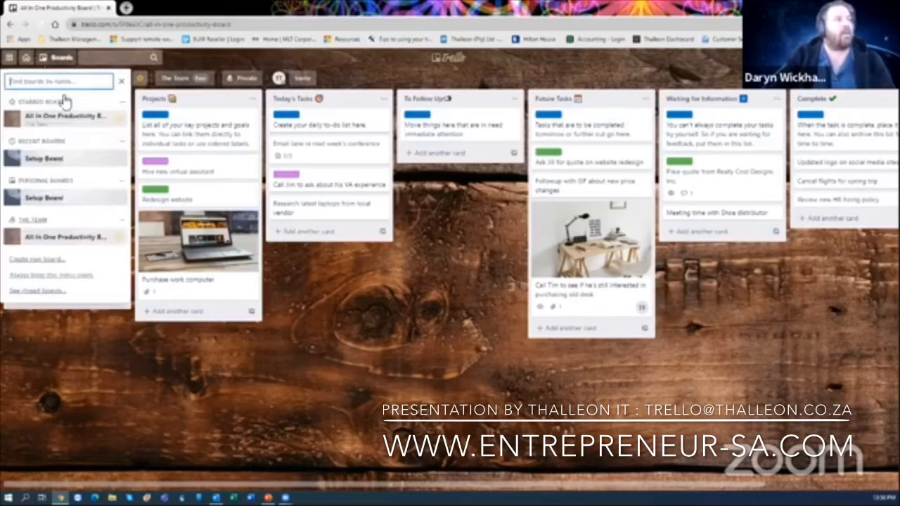
{"action": "left_click", "coordinate": [56, 152]}
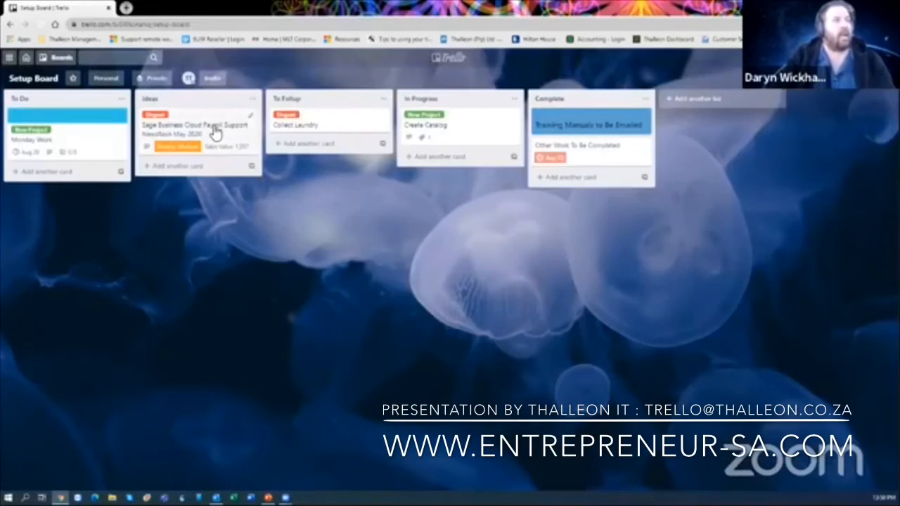
- Open the Sage payroll newsflash card, turn on Watch, and close it back to the board
{"action": "left_click", "coordinate": [213, 128]}
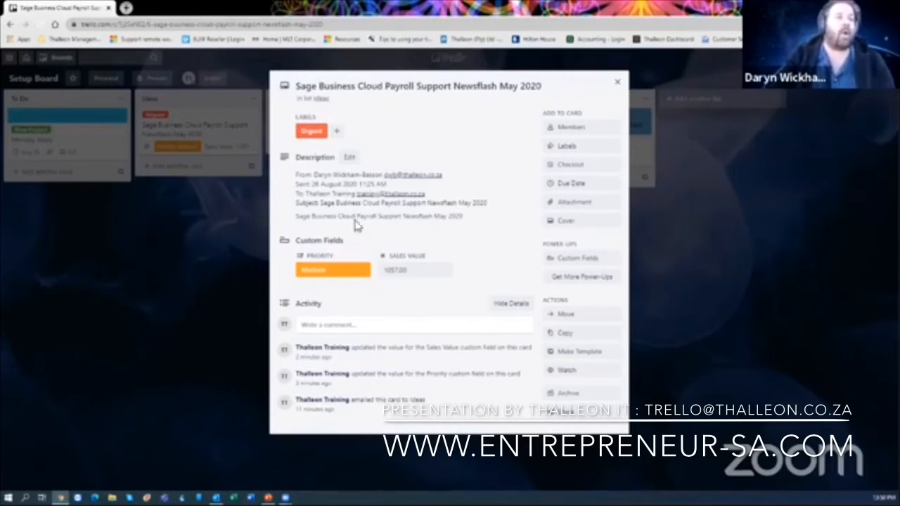
{"action": "left_click", "coordinate": [565, 373]}
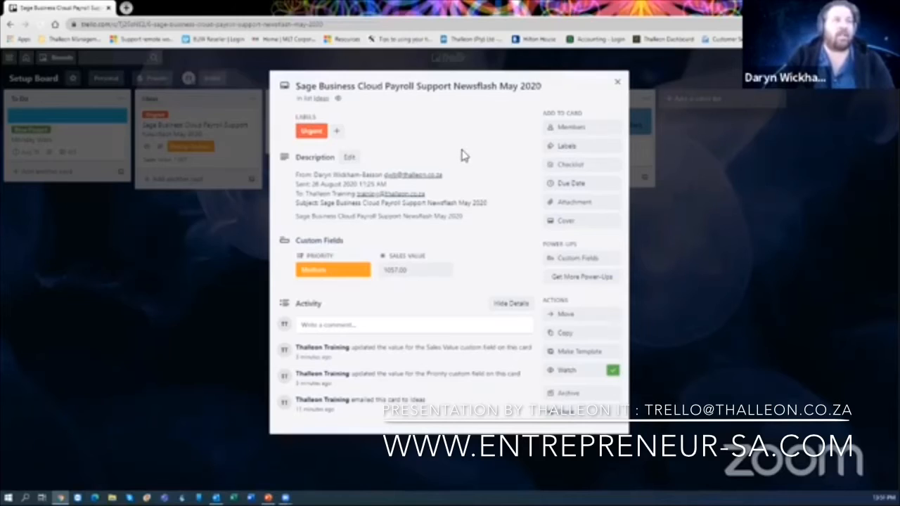
{"action": "left_click", "coordinate": [616, 85]}
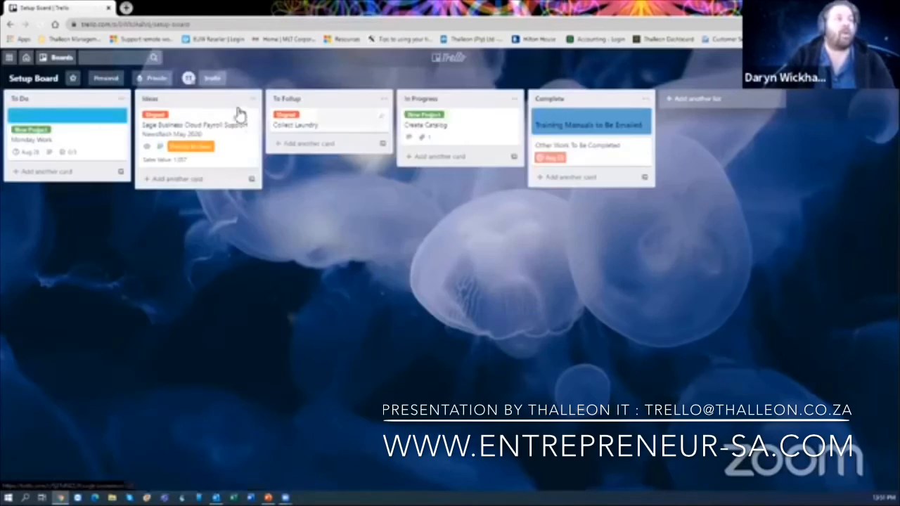
- Set the To Follup list to Watch from its list actions menu
{"action": "left_click", "coordinate": [256, 101]}
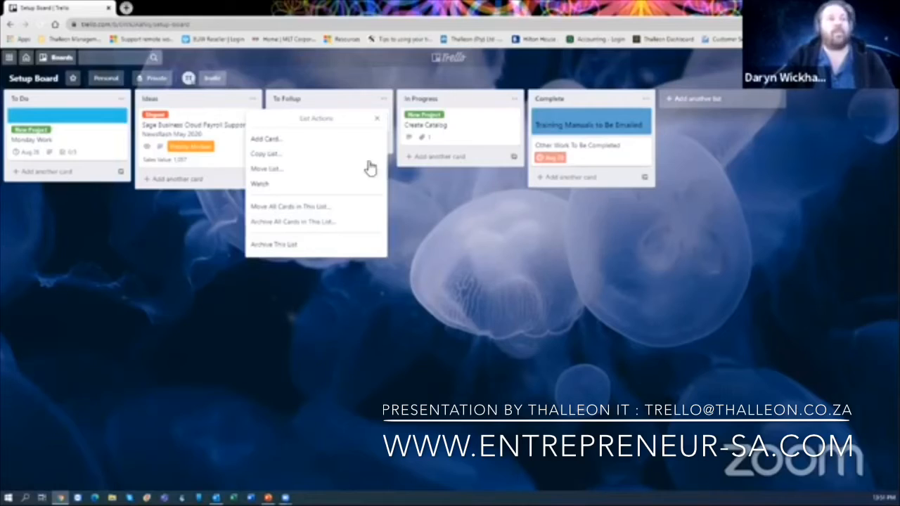
{"action": "left_click", "coordinate": [375, 119]}
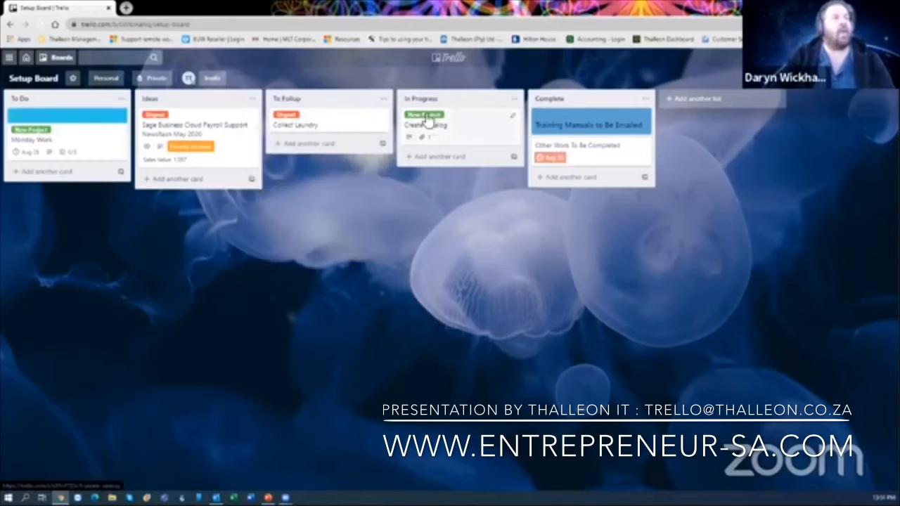
{"action": "left_click", "coordinate": [383, 99]}
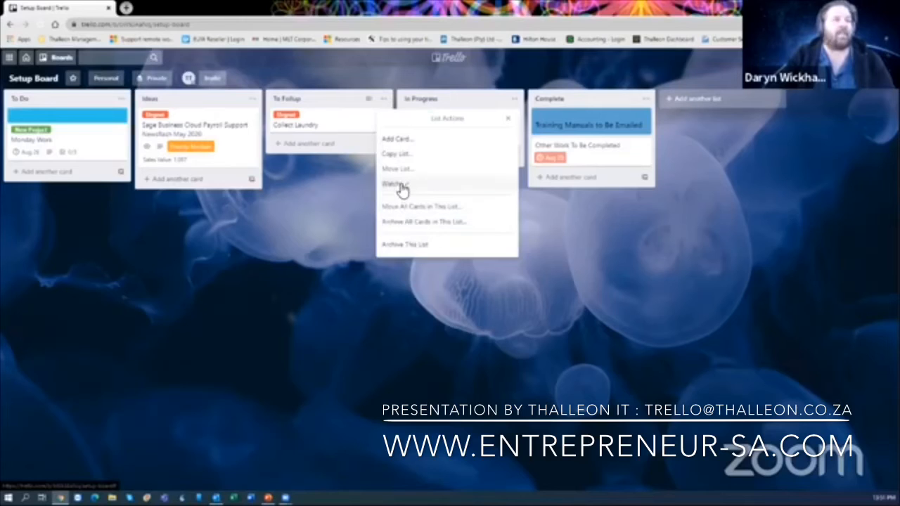
{"action": "left_click", "coordinate": [266, 217]}
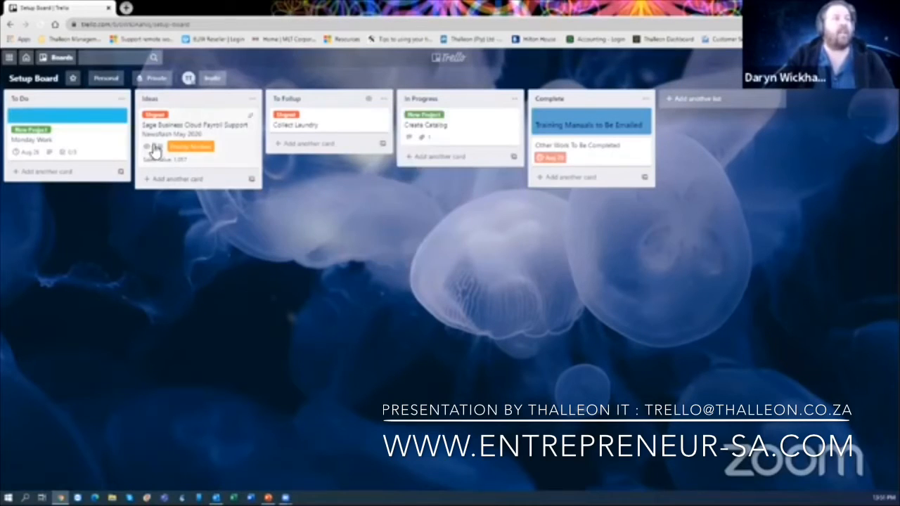
- Move the Sage Business Cloud Payroll card from Ideas into To Follup and check it there
{"action": "left_click_drag", "start_coordinate": [149, 148], "coordinate": [299, 174]}
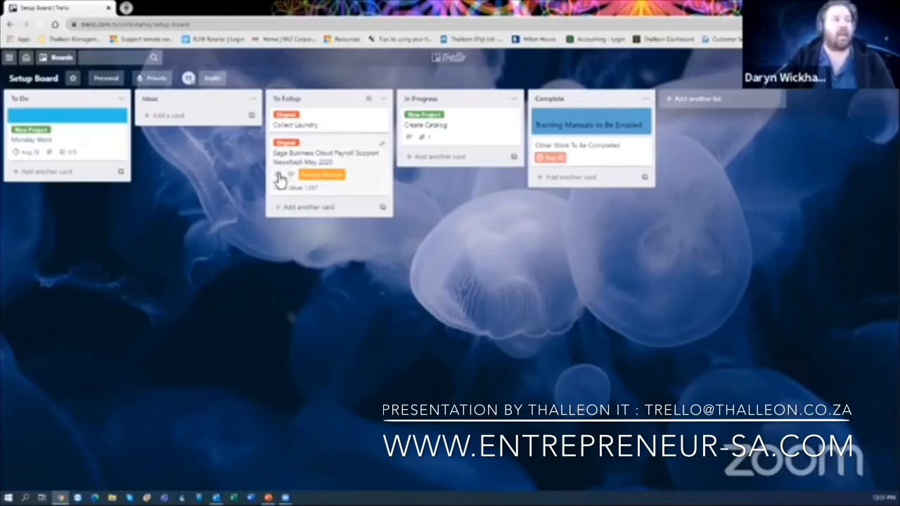
{"action": "left_click", "coordinate": [385, 102]}
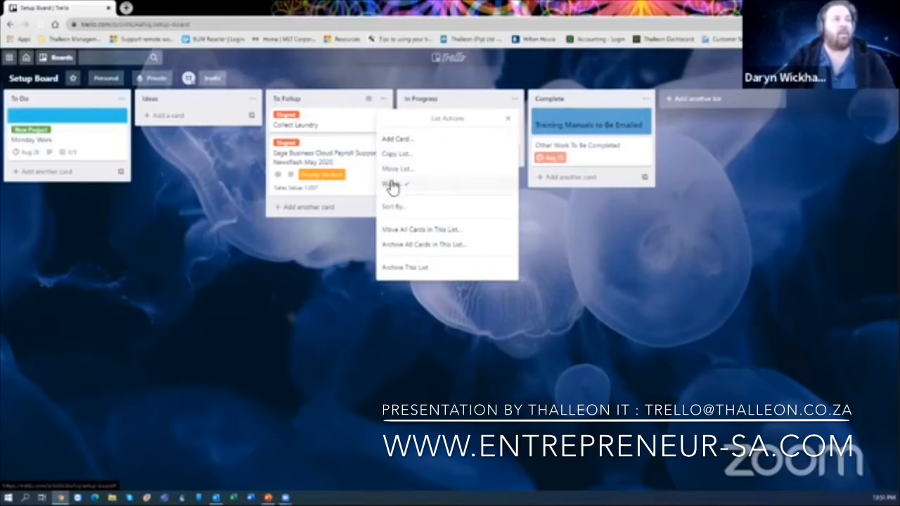
{"action": "left_click", "coordinate": [343, 186]}
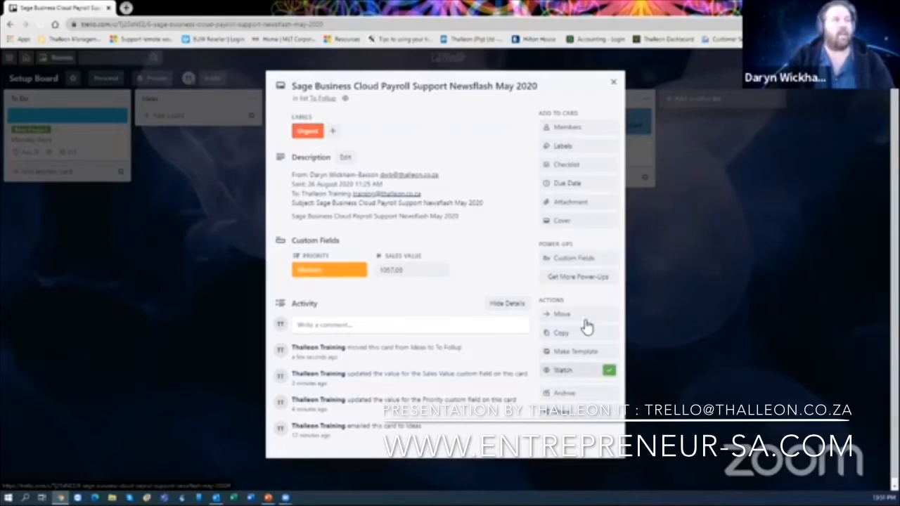
{"action": "left_click", "coordinate": [613, 83]}
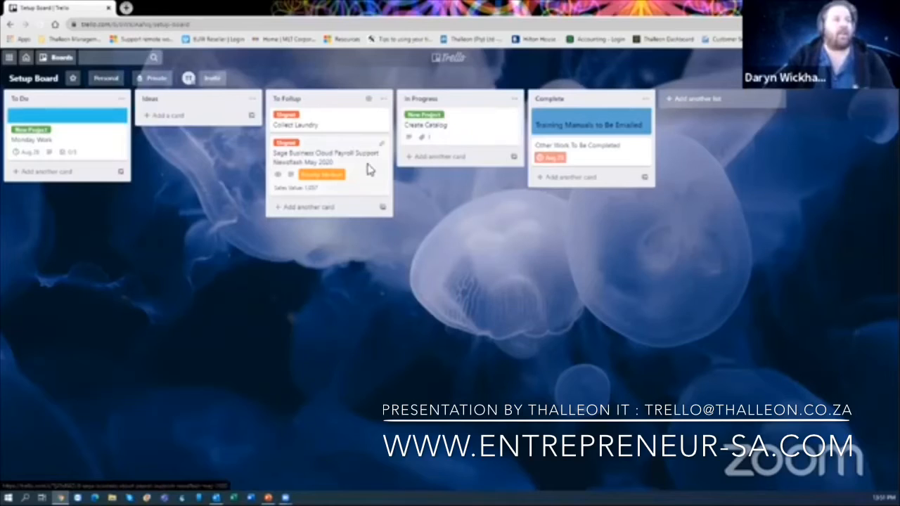
- Retitle the In Progress card 'Create Catalog' to 'Create Catalog For Adverts'
{"action": "left_click", "coordinate": [477, 131]}
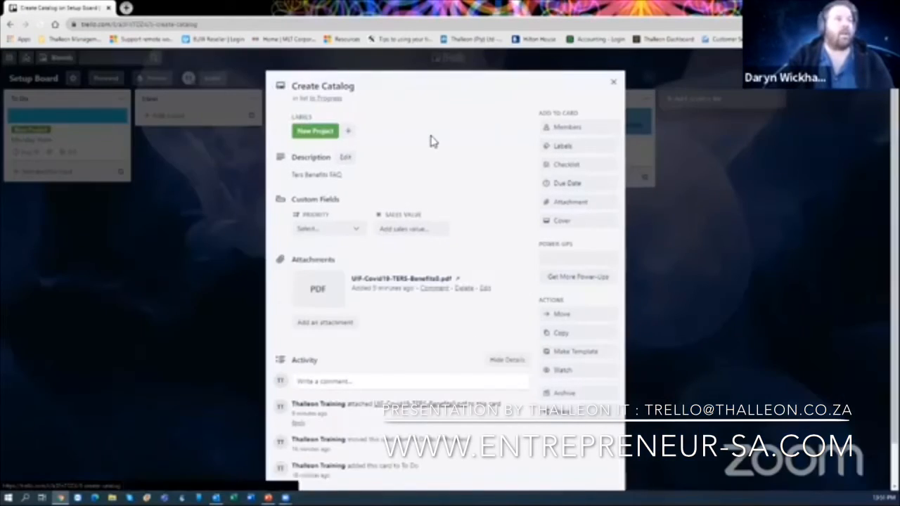
{"action": "left_click", "coordinate": [369, 86]}
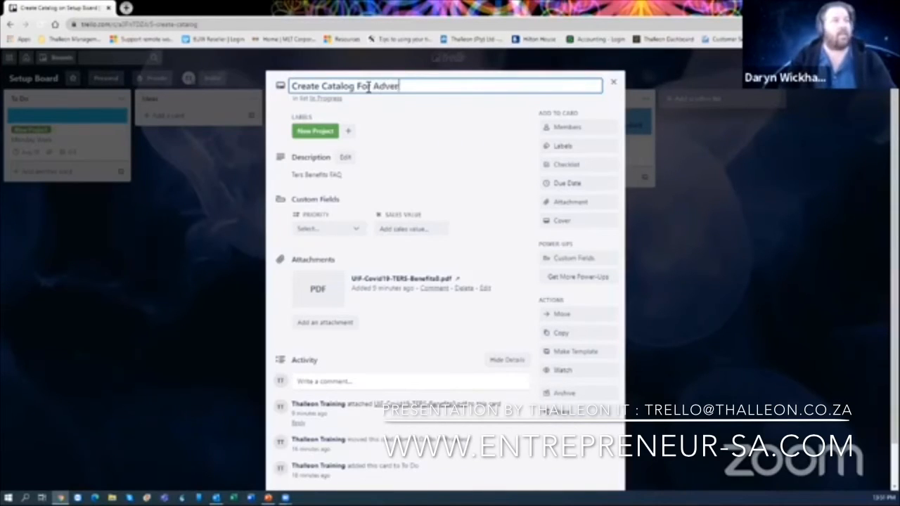
{"action": "left_click", "coordinate": [612, 85]}
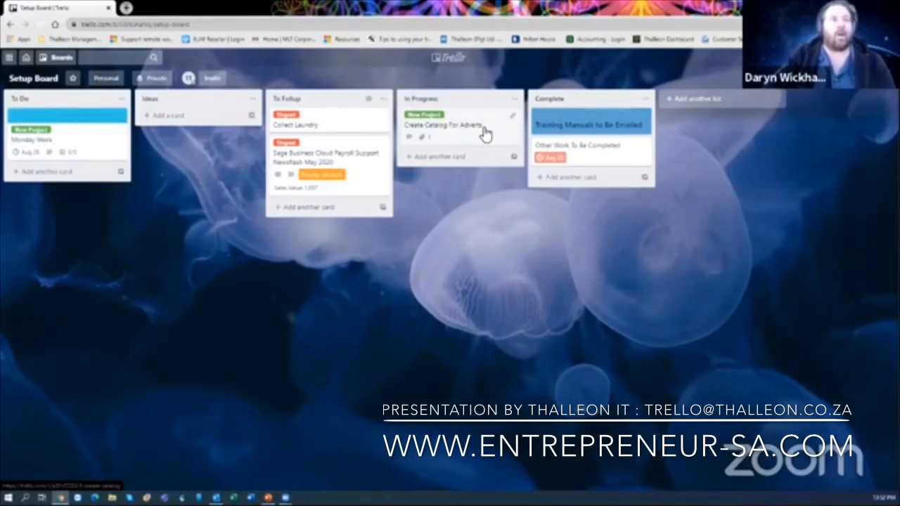
- Copy the Create Catalog For Adverts card as 'Create Catalog For Stock Items' in In Progress
{"action": "left_click", "coordinate": [485, 133]}
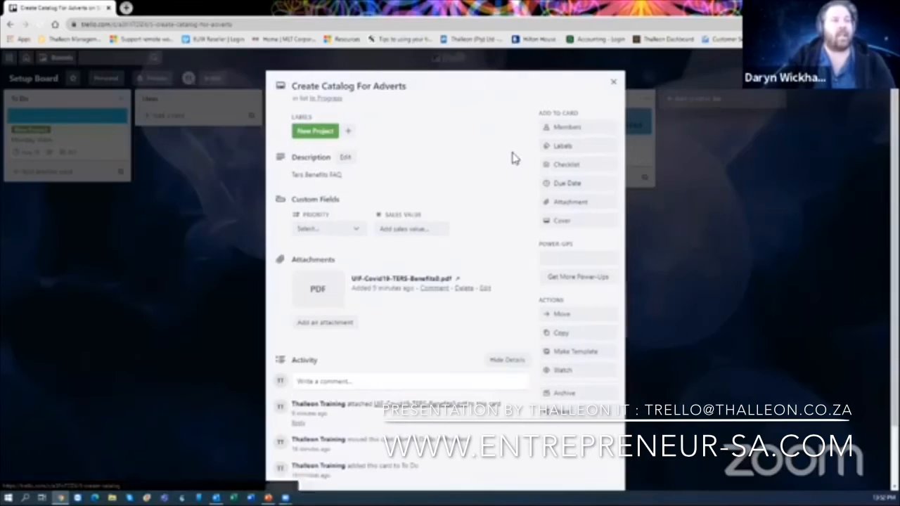
{"action": "left_click", "coordinate": [562, 333]}
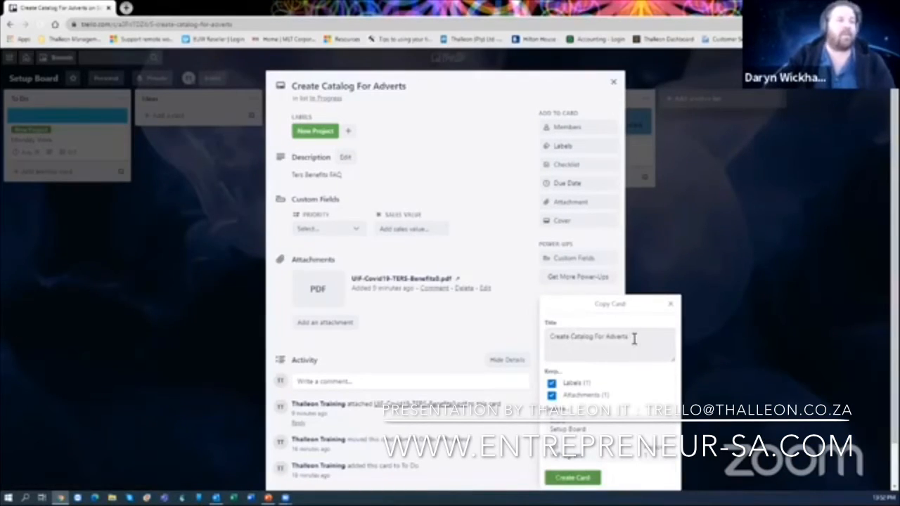
{"action": "left_click_drag", "start_coordinate": [633, 339], "coordinate": [603, 339]}
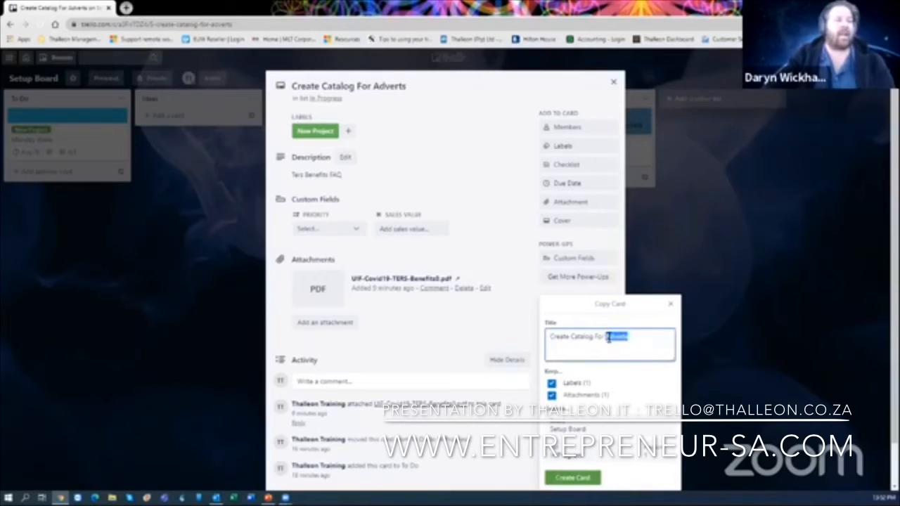
{"action": "type", "text": "So"}
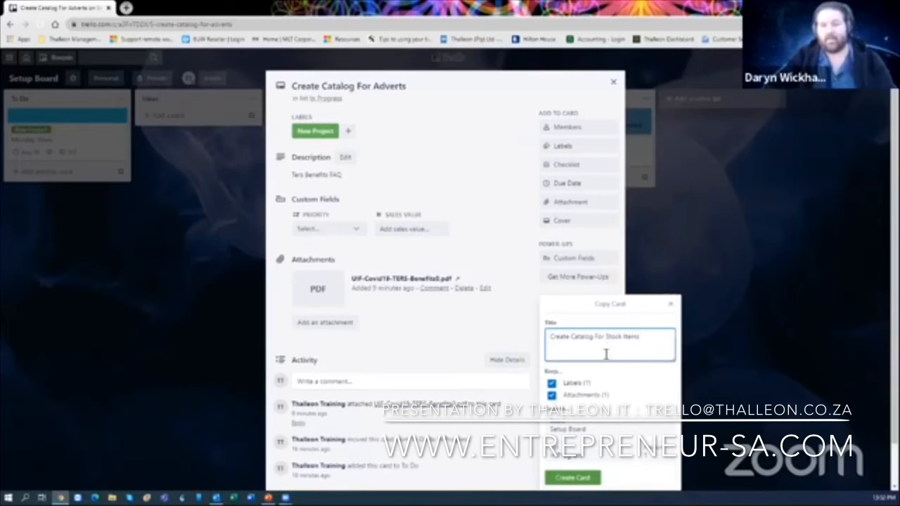
{"action": "left_click", "coordinate": [583, 478]}
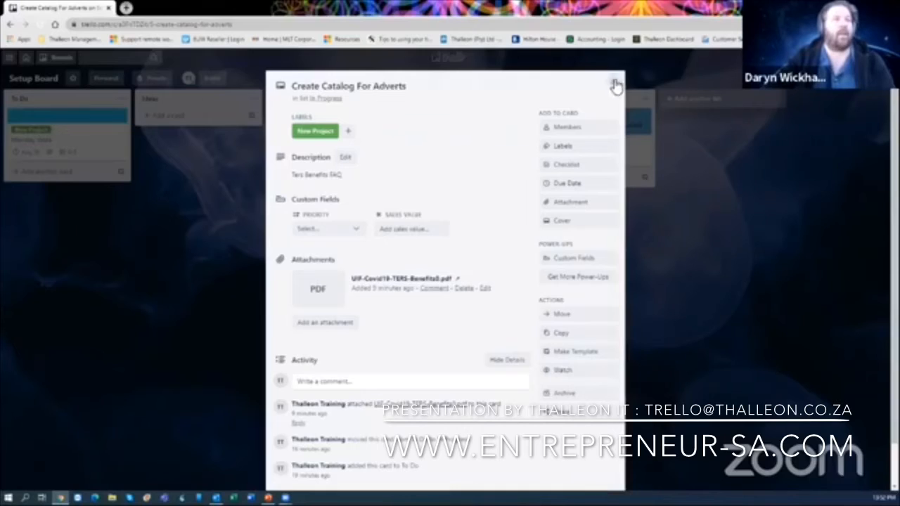
{"action": "left_click", "coordinate": [613, 83]}
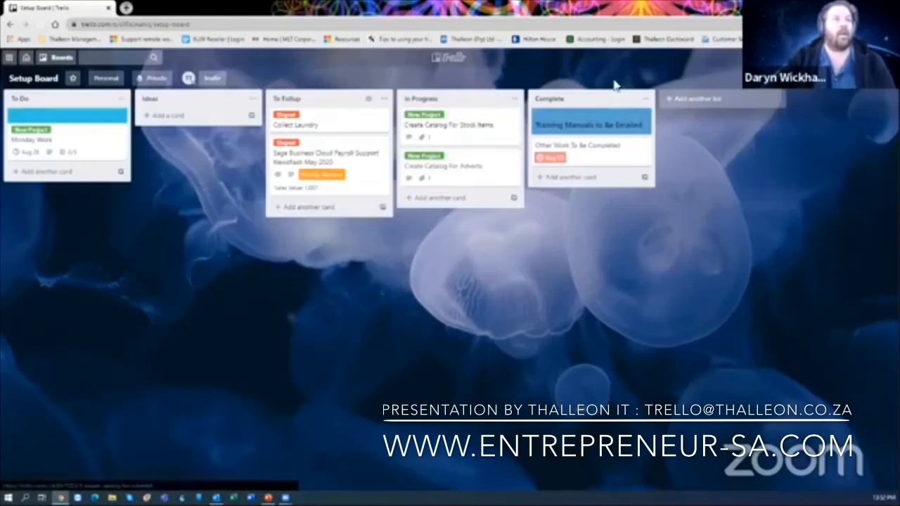
{"action": "left_click", "coordinate": [485, 131]}
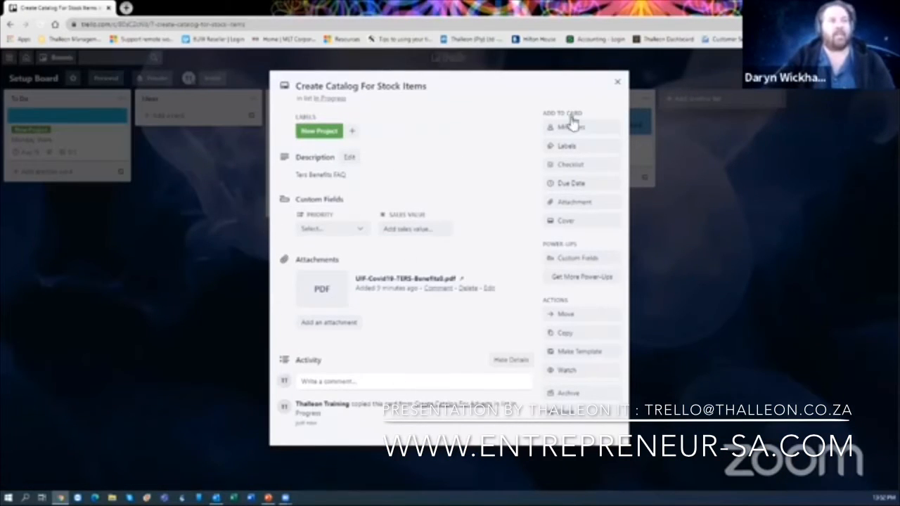
{"action": "left_click", "coordinate": [618, 83]}
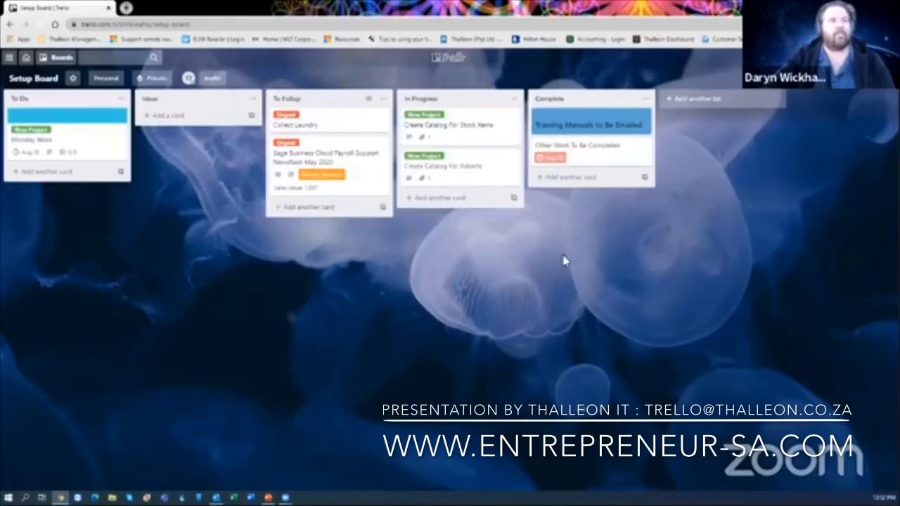
- Switch to the All In One Productivity Board and browse its menu's More options and link
{"action": "left_click", "coordinate": [63, 62]}
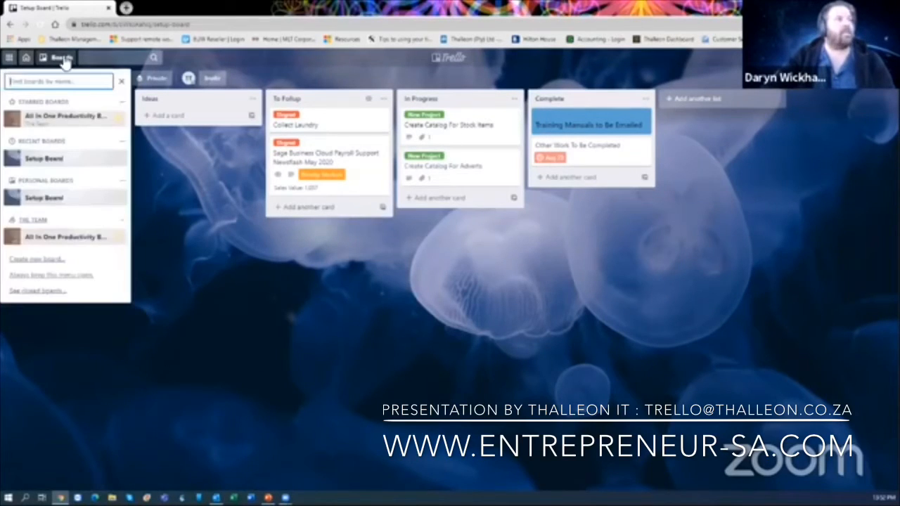
{"action": "left_click", "coordinate": [55, 123]}
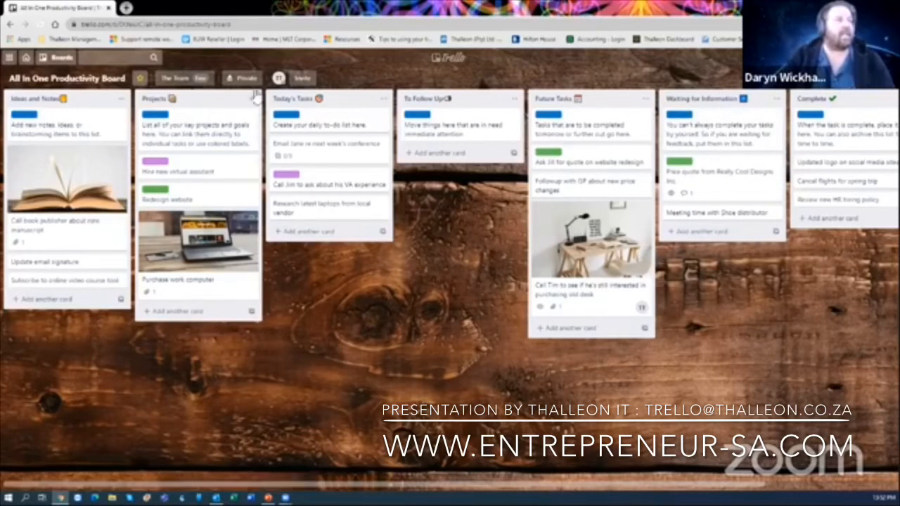
{"action": "left_click", "coordinate": [876, 92]}
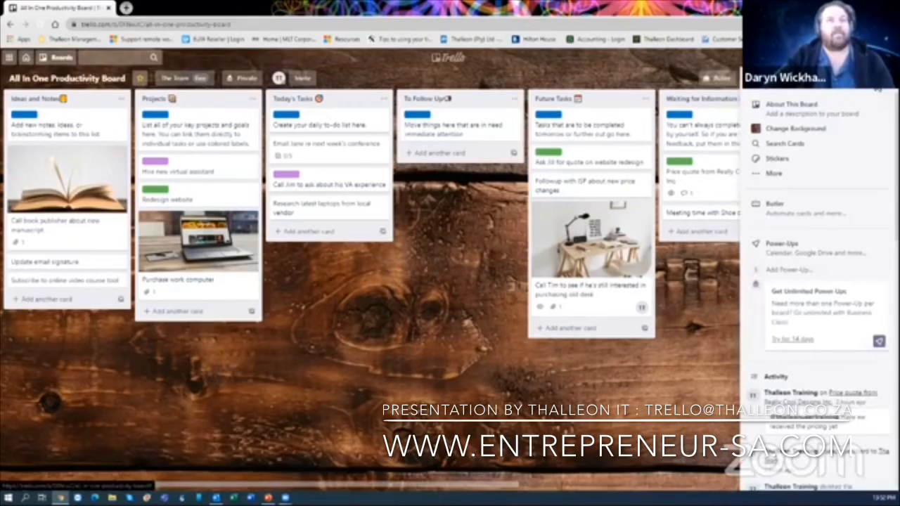
{"action": "left_click", "coordinate": [805, 175]}
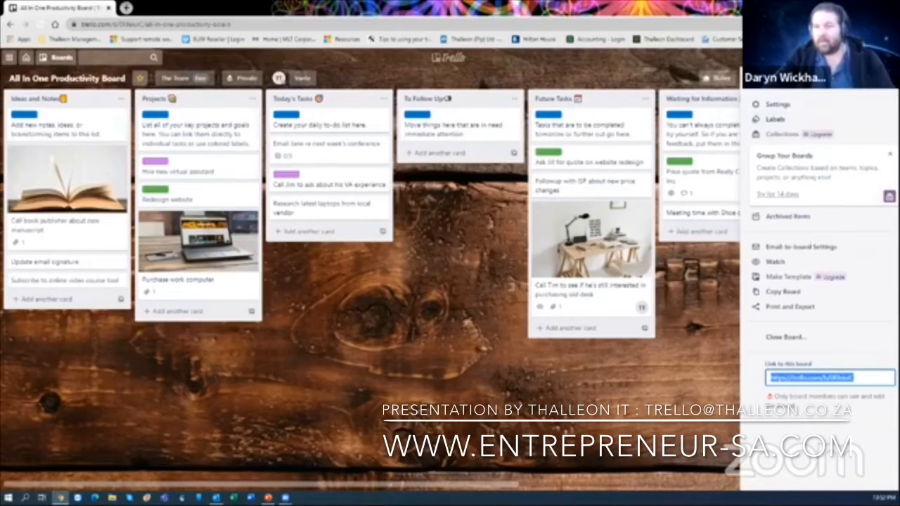
{"action": "left_click", "coordinate": [890, 154]}
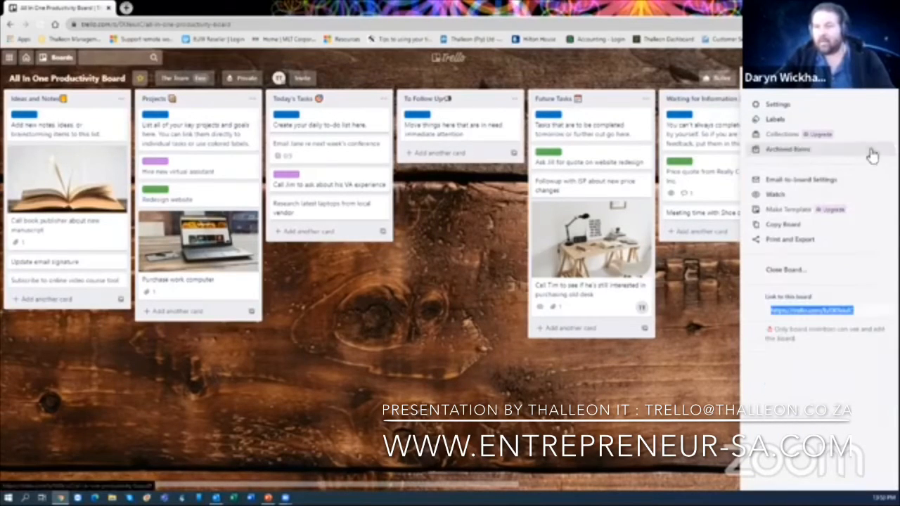
{"action": "left_click", "coordinate": [769, 88]}
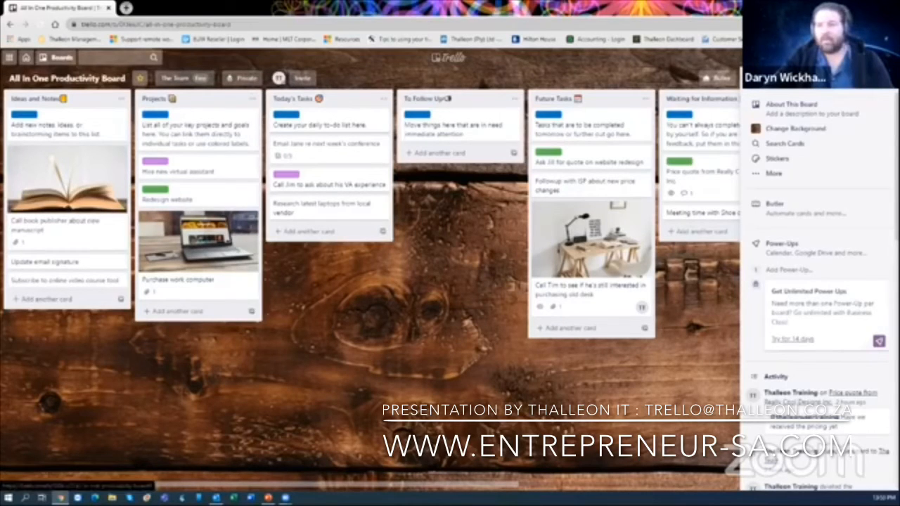
{"action": "left_click", "coordinate": [887, 79]}
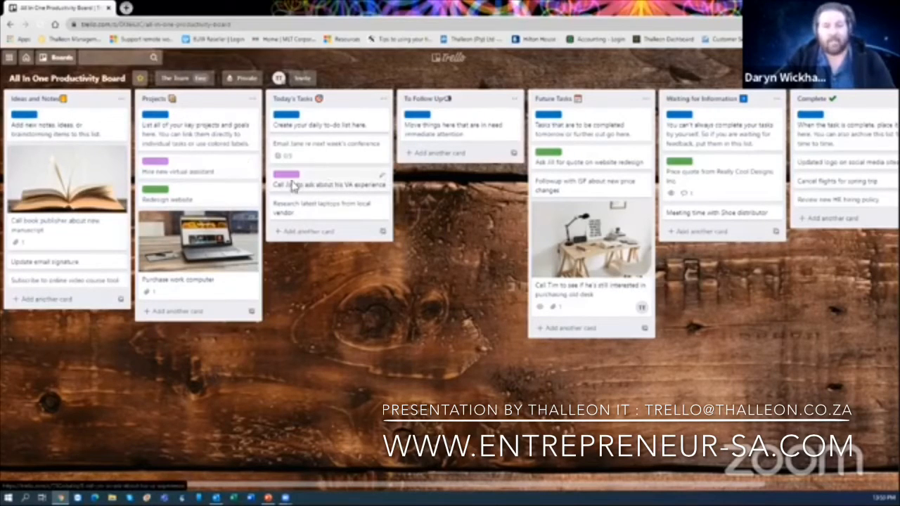
- Attach the Sage payroll newsflash card to Hire new virtual assistant, relating both cards
{"action": "left_click", "coordinate": [223, 173]}
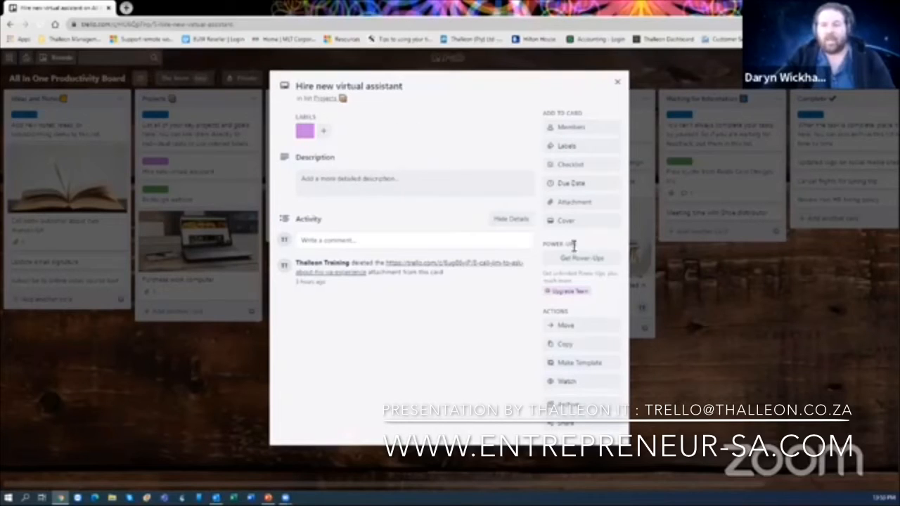
{"action": "left_click", "coordinate": [589, 210]}
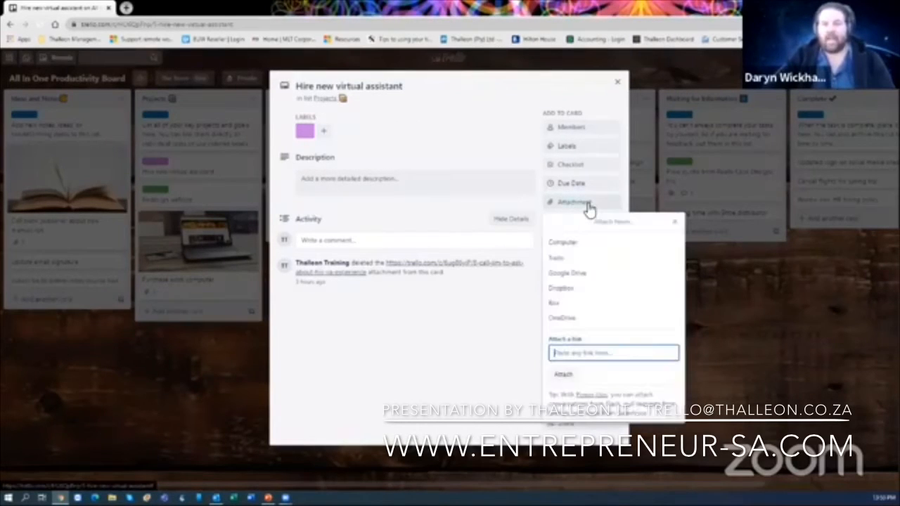
{"action": "left_click", "coordinate": [577, 258]}
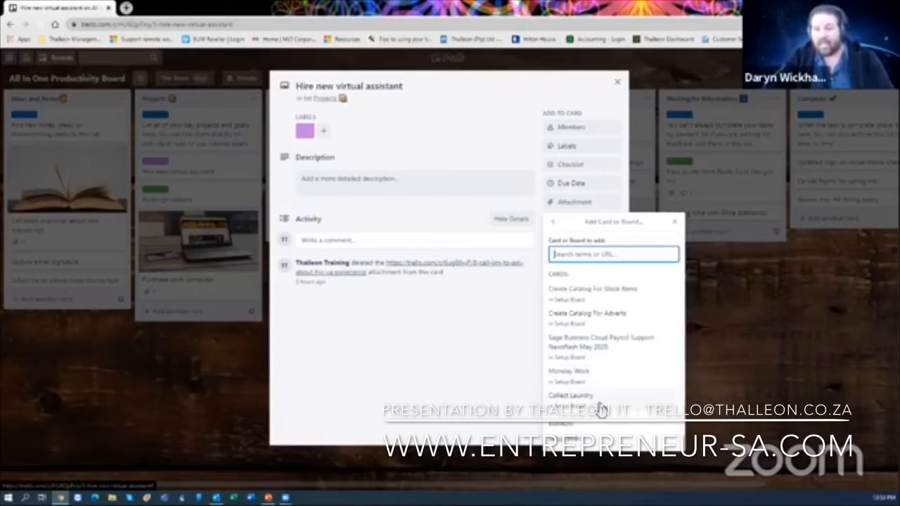
{"action": "left_click", "coordinate": [617, 347]}
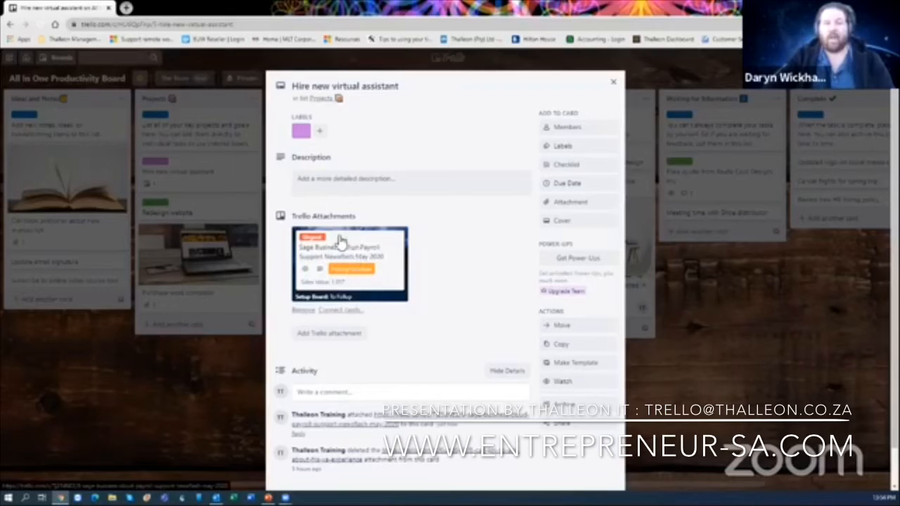
{"action": "left_click", "coordinate": [350, 315]}
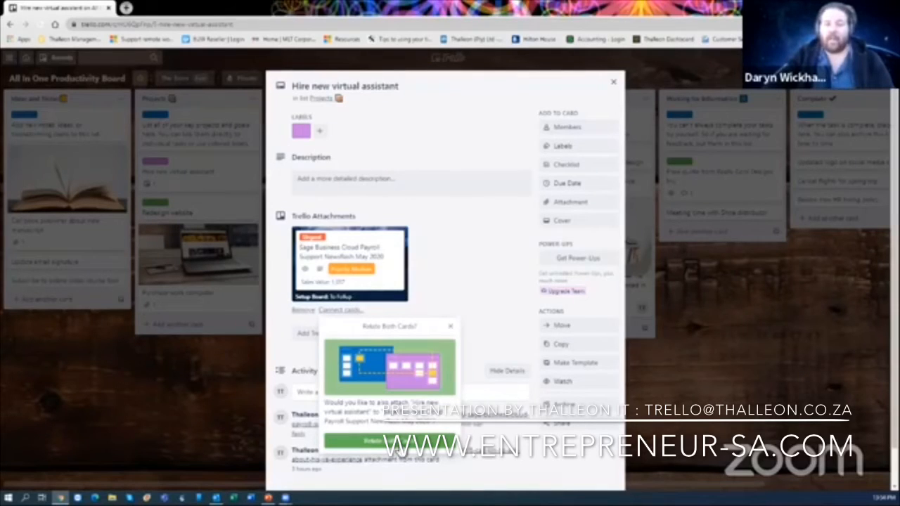
{"action": "left_click", "coordinate": [372, 441]}
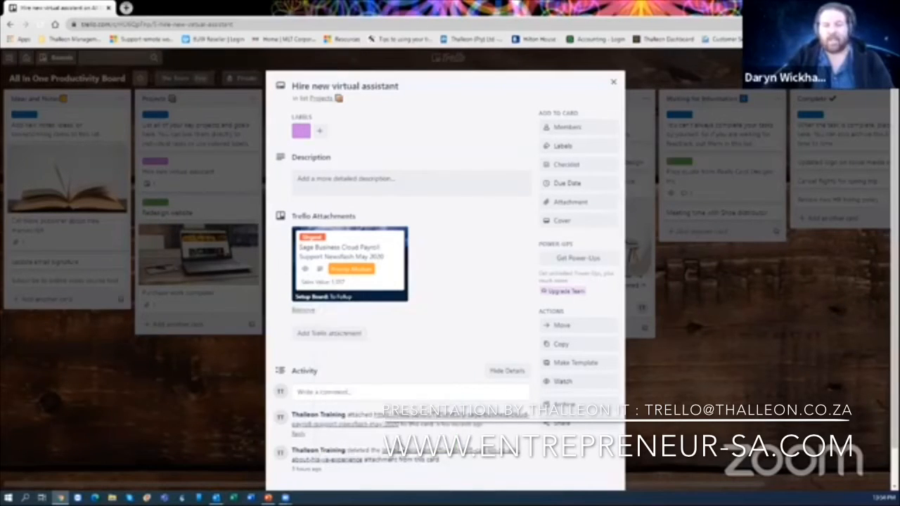
{"action": "left_click", "coordinate": [615, 85]}
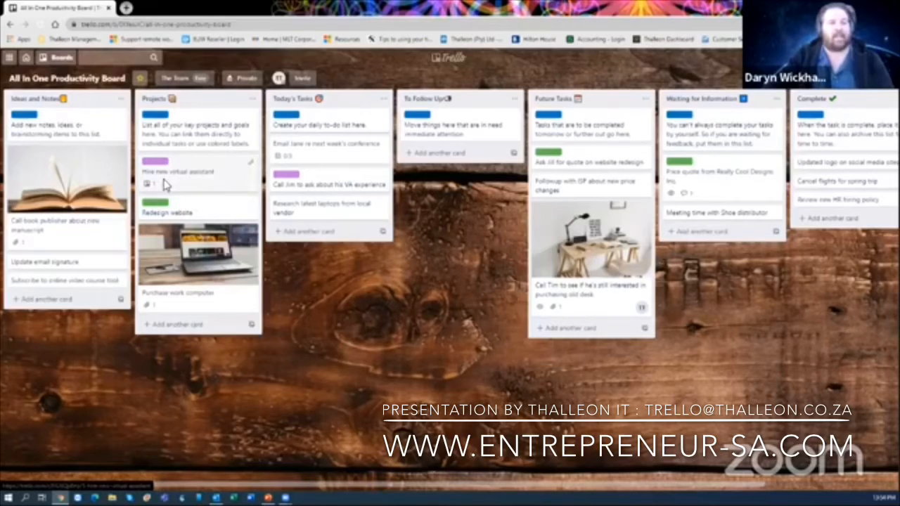
- Follow the attachment links between the two cards to confirm the two-way connection
{"action": "key", "text": "Return"}
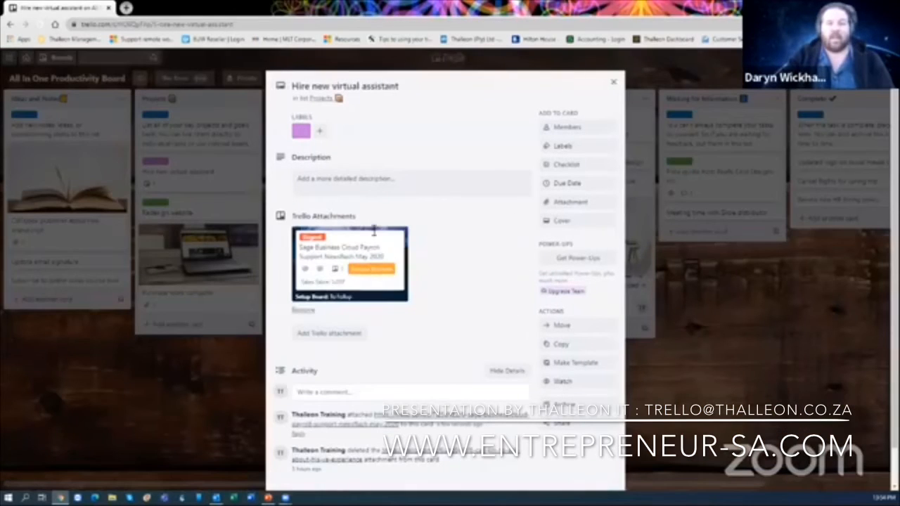
{"action": "left_click", "coordinate": [326, 278]}
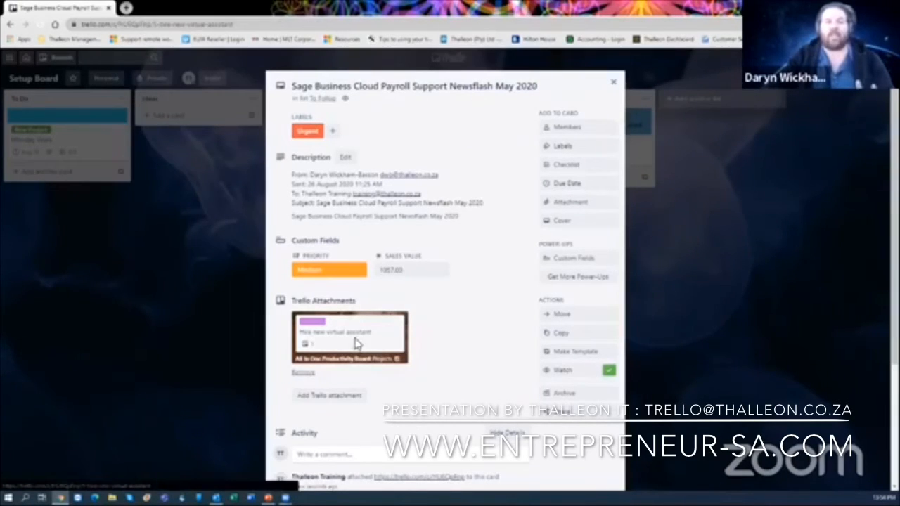
{"action": "left_click", "coordinate": [357, 343]}
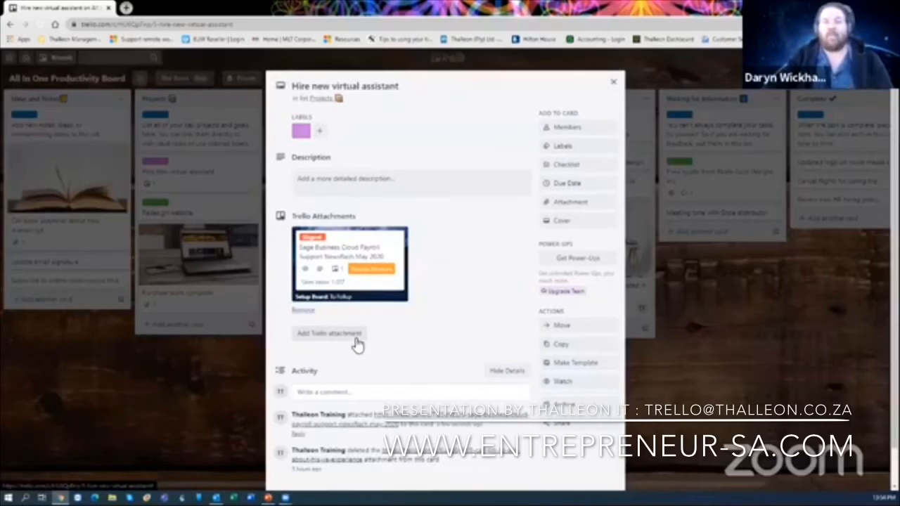
{"action": "left_click", "coordinate": [199, 239]}
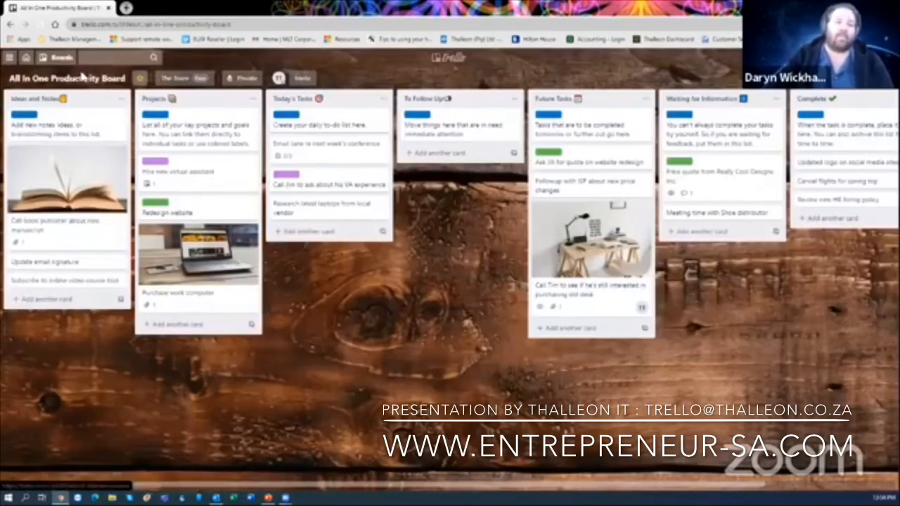
- Return to the Setup Board from the Boards list's Recent Boards
{"action": "left_click", "coordinate": [61, 57]}
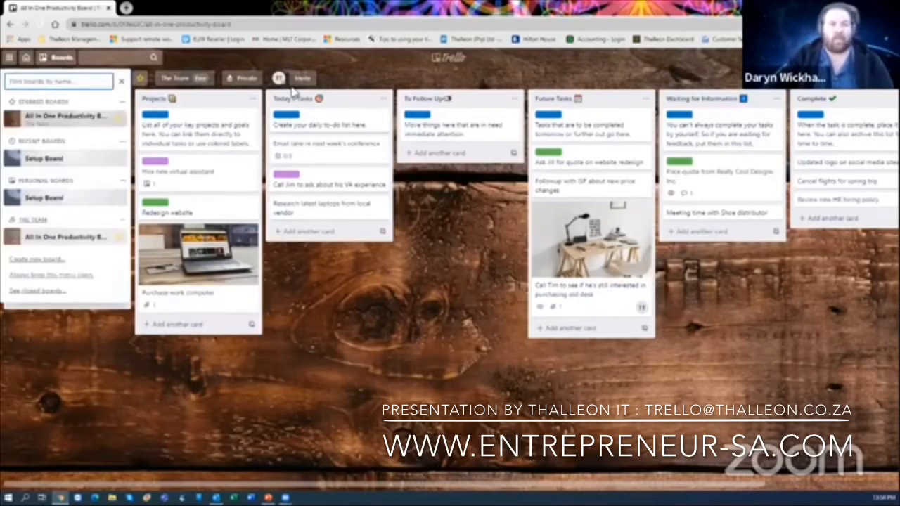
{"action": "left_click", "coordinate": [399, 68]}
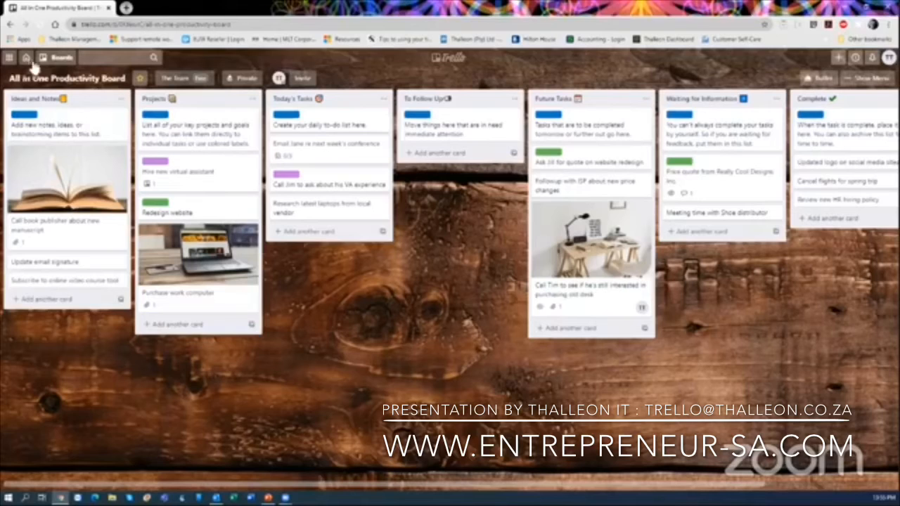
{"action": "left_click", "coordinate": [57, 57]}
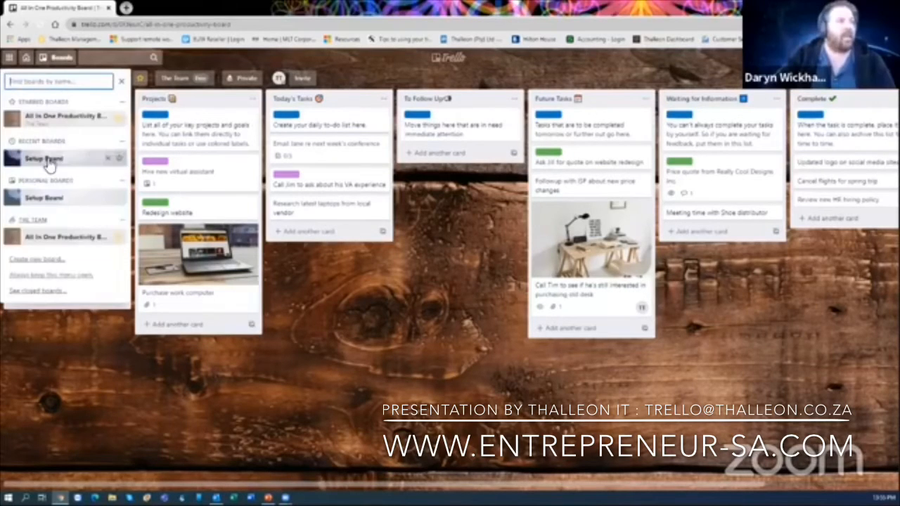
{"action": "left_click", "coordinate": [46, 159]}
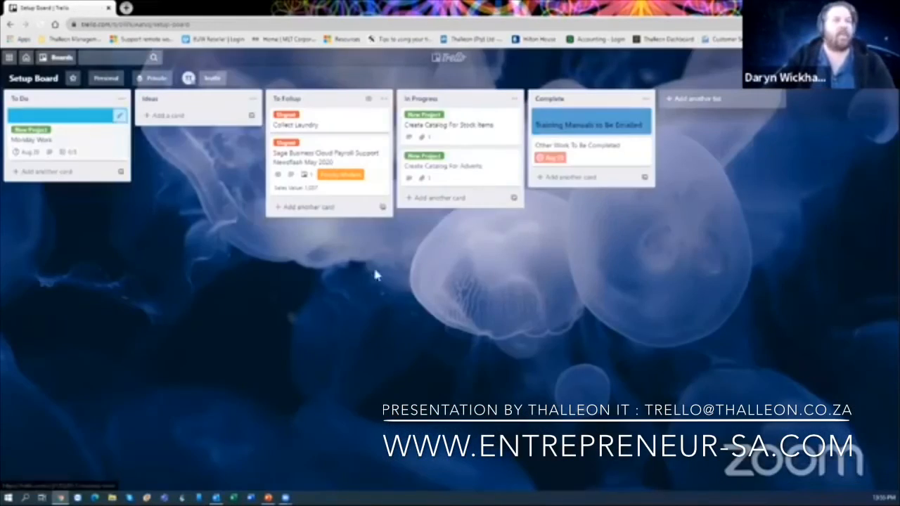
- Bring up the board's Email-to-board settings, keeping Ideas as the list for emailed cards
{"action": "left_click", "coordinate": [869, 78]}
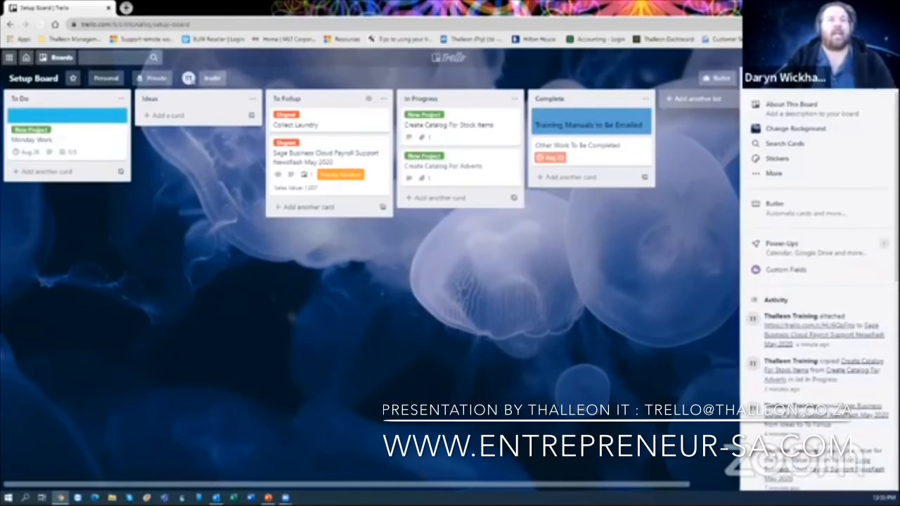
{"action": "left_click", "coordinate": [795, 181]}
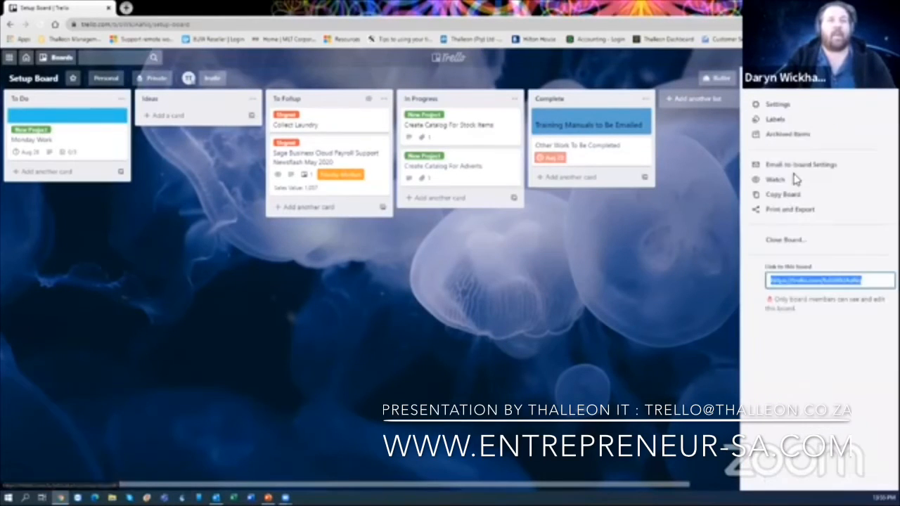
{"action": "left_click", "coordinate": [757, 79]}
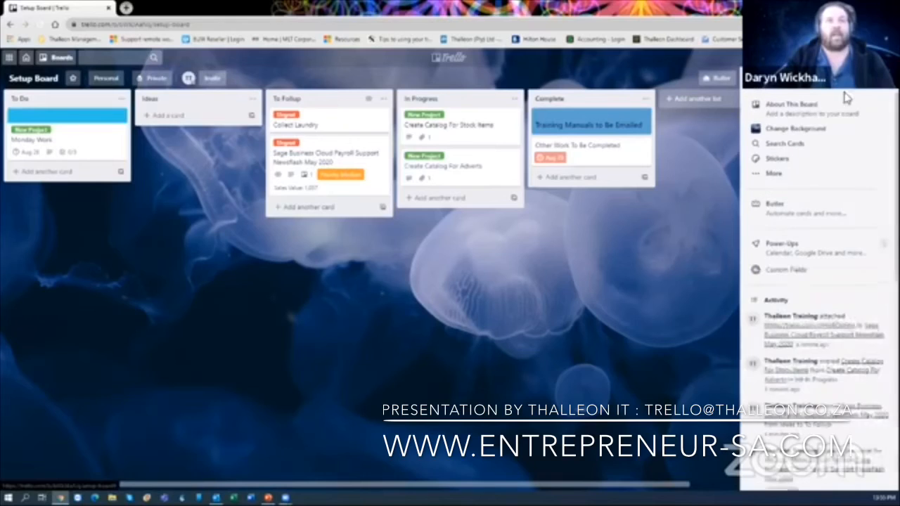
{"action": "left_click", "coordinate": [781, 176]}
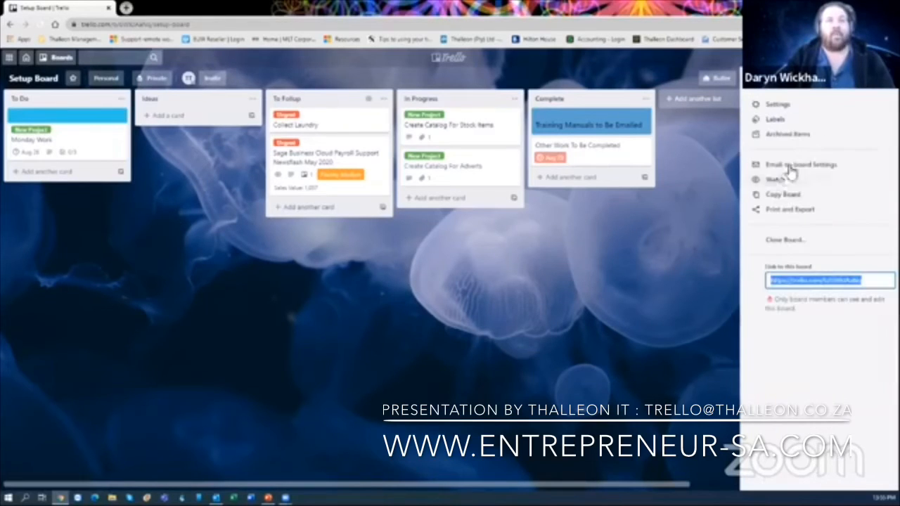
{"action": "left_click", "coordinate": [799, 169]}
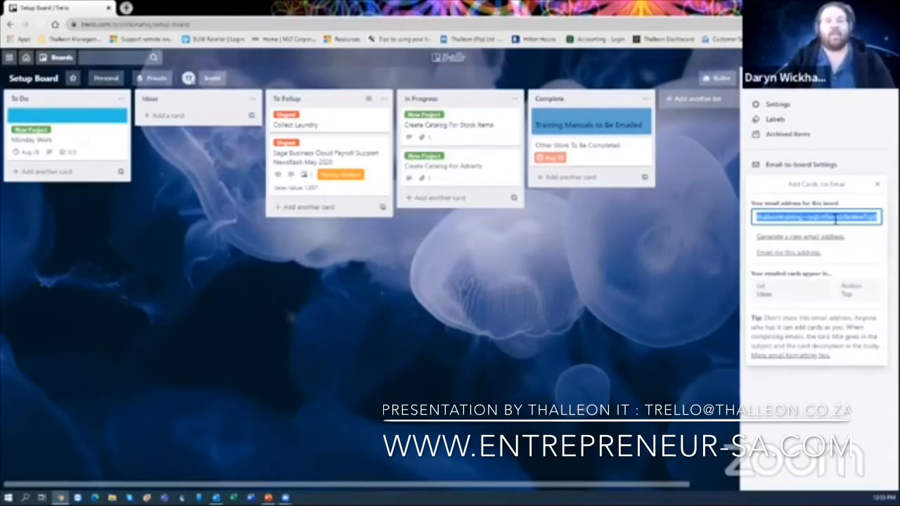
{"action": "left_click", "coordinate": [791, 295]}
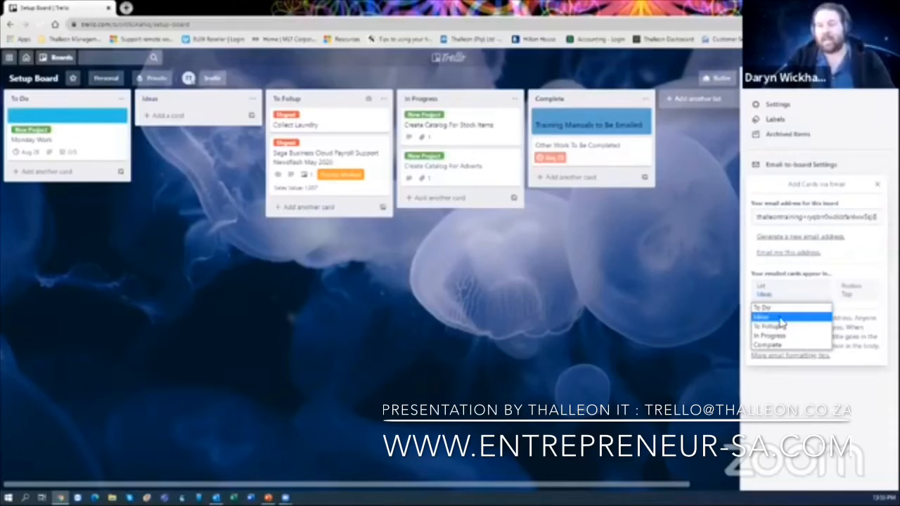
{"action": "left_click", "coordinate": [782, 318]}
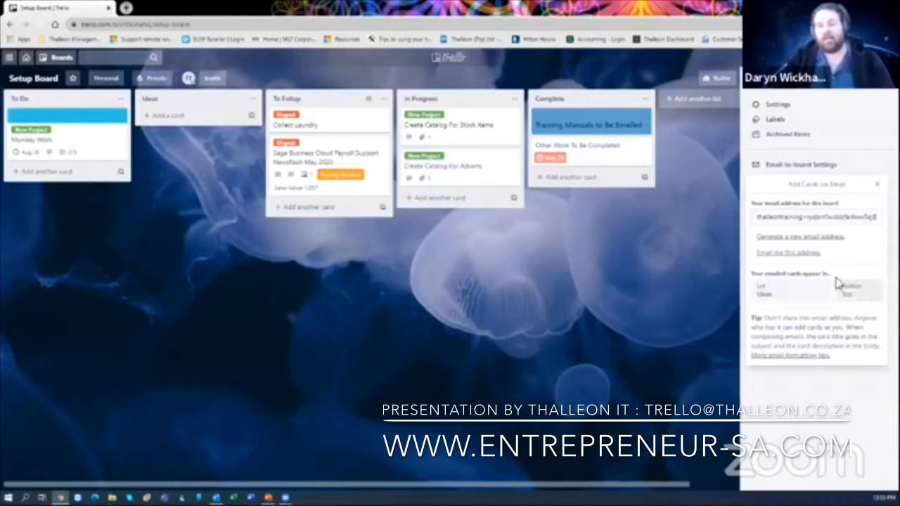
{"action": "left_click", "coordinate": [817, 218]}
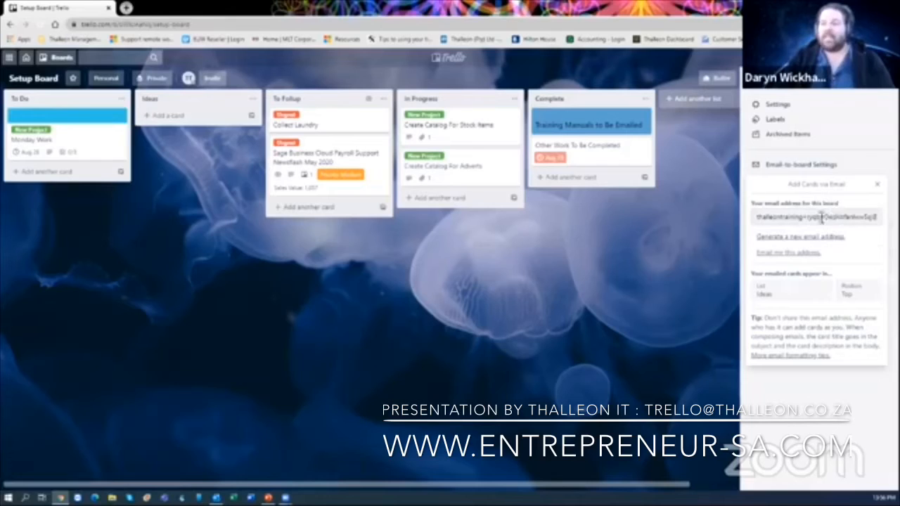
{"action": "left_click", "coordinate": [759, 218]}
{"action": "left_click", "coordinate": [824, 220]}
{"action": "left_click", "coordinate": [839, 219]}
{"action": "left_click", "coordinate": [839, 219]}
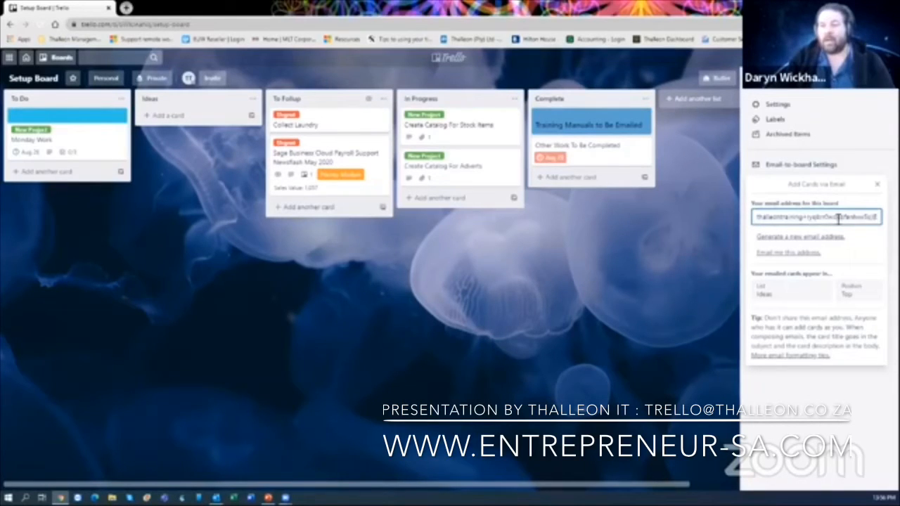
{"action": "left_click", "coordinate": [839, 218]}
{"action": "right_click", "coordinate": [784, 220]}
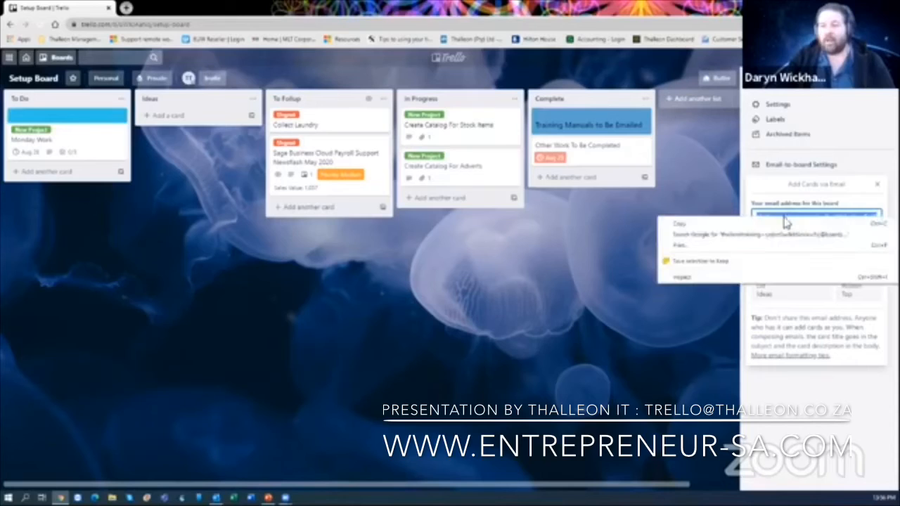
{"action": "left_click", "coordinate": [739, 225]}
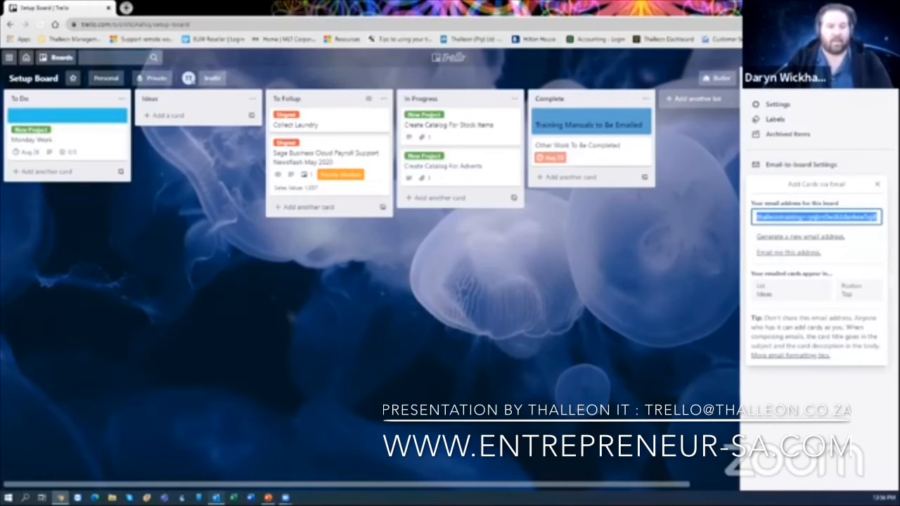
{"action": "left_click", "coordinate": [216, 498]}
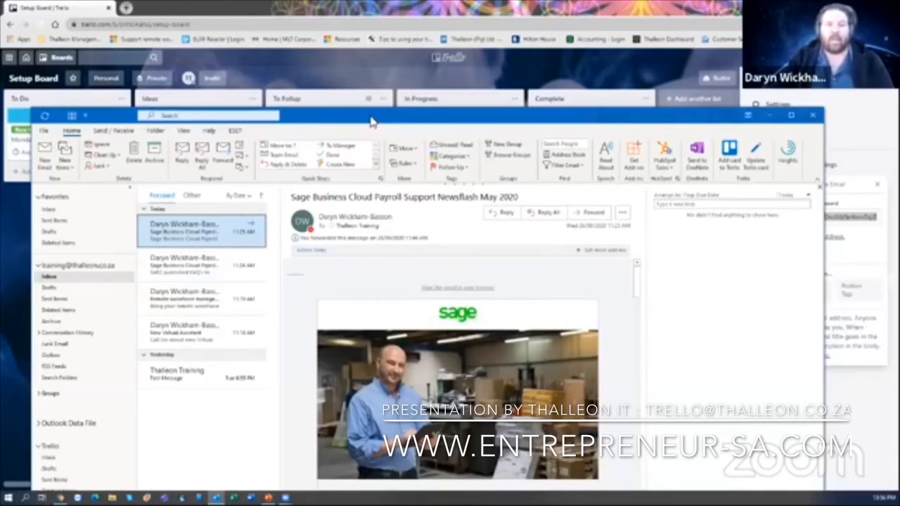
- Move the Outlook window into view, show the Favorites Inbox, and start a new email
{"action": "left_click_drag", "start_coordinate": [371, 117], "coordinate": [398, 37]}
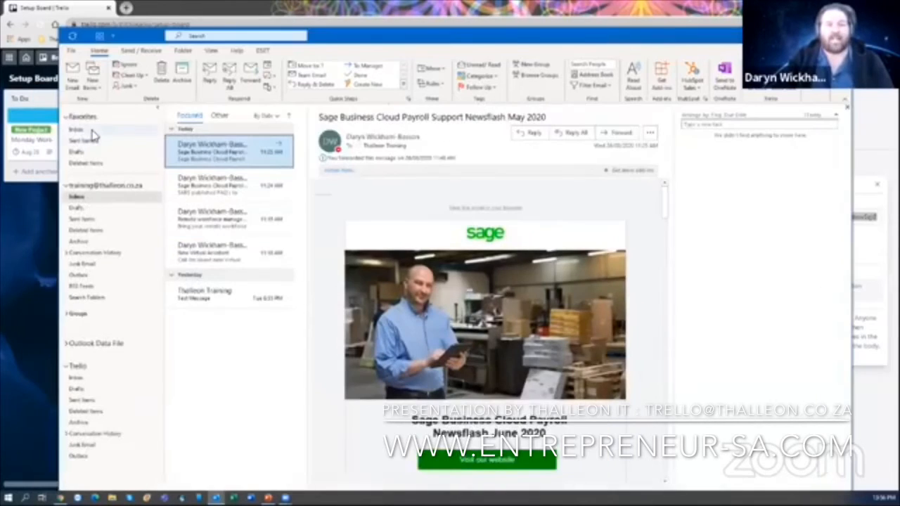
{"action": "left_click", "coordinate": [92, 131]}
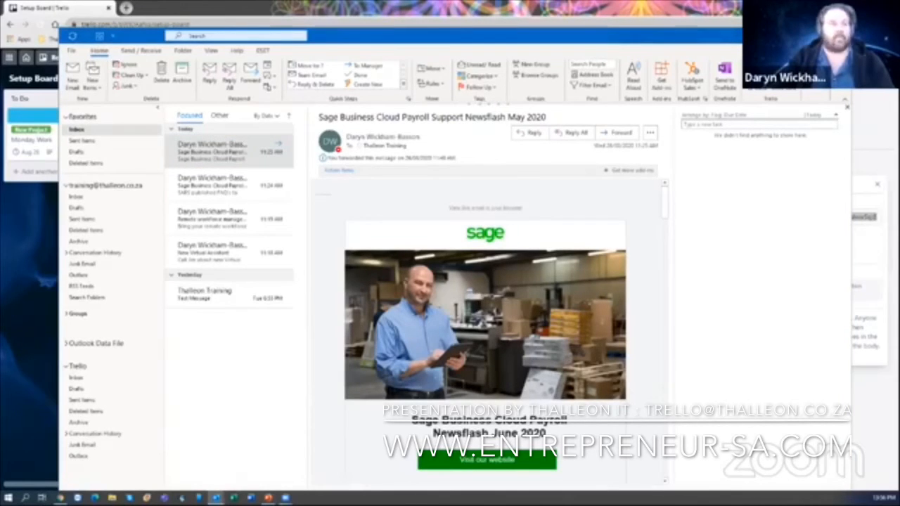
{"action": "key", "text": "ctrl+n"}
- Send the board address an email with subject 'This is a test video foom Email', then minimise Outlook
{"action": "key", "text": "ctrl+v"}
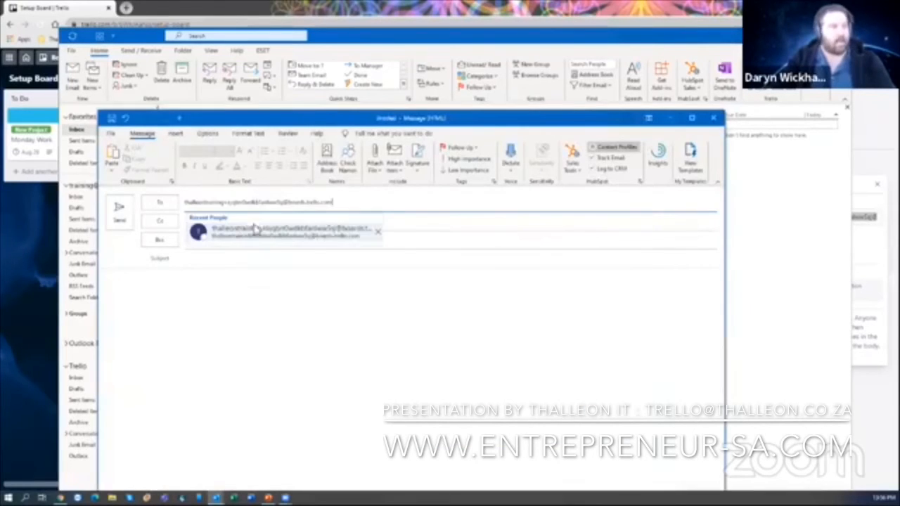
{"action": "left_click", "coordinate": [415, 238]}
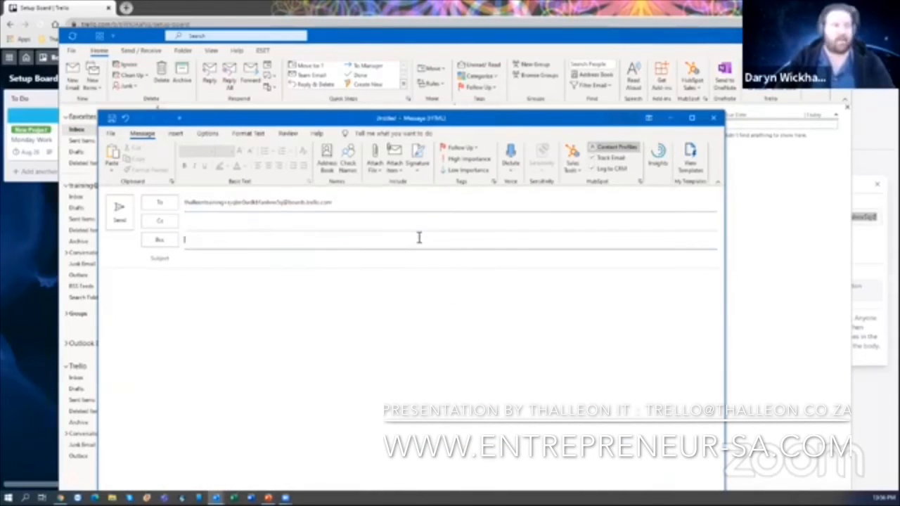
{"action": "left_click", "coordinate": [358, 258]}
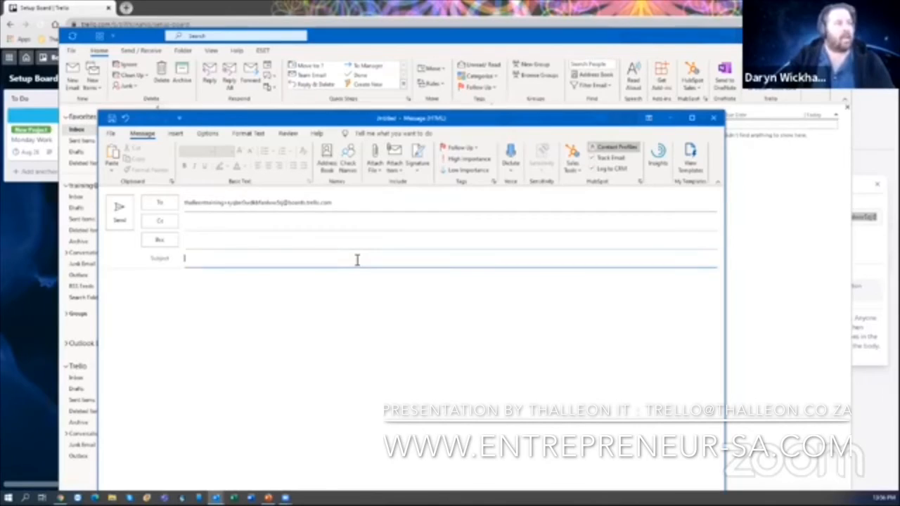
{"action": "type", "text": "This is a te"}
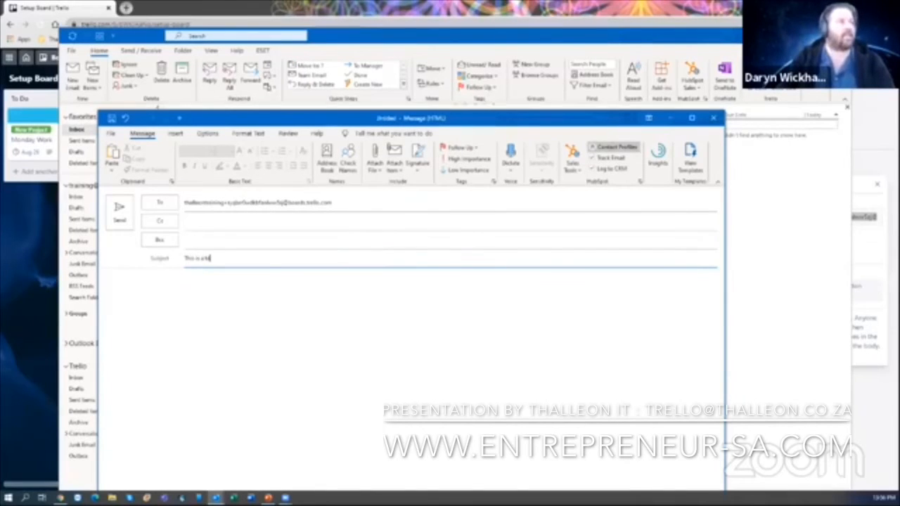
{"action": "type", "text": "st video"}
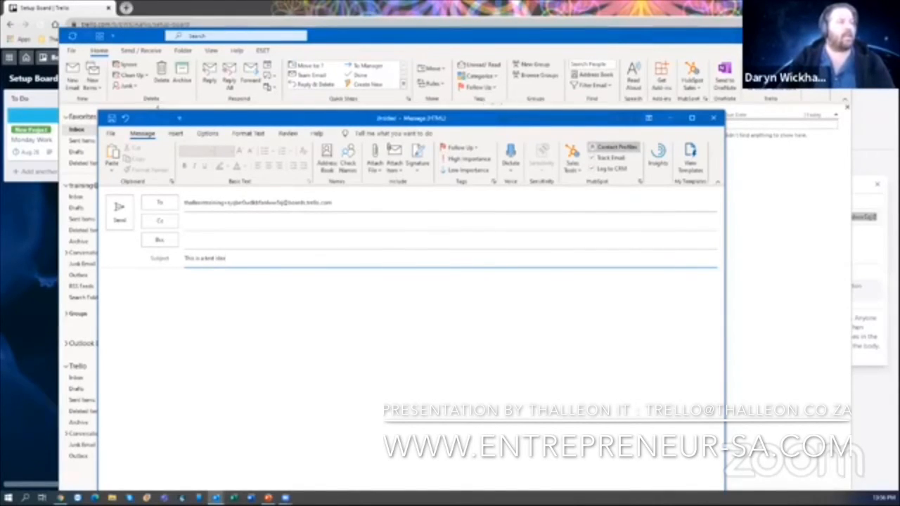
{"action": "type", "text": " fo"}
{"action": "type", "text": "om"}
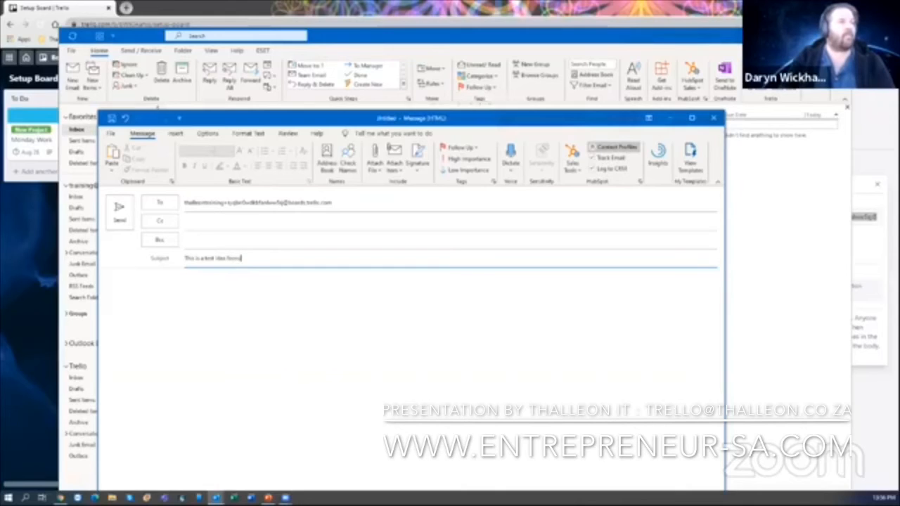
{"action": "type", "text": " Email"}
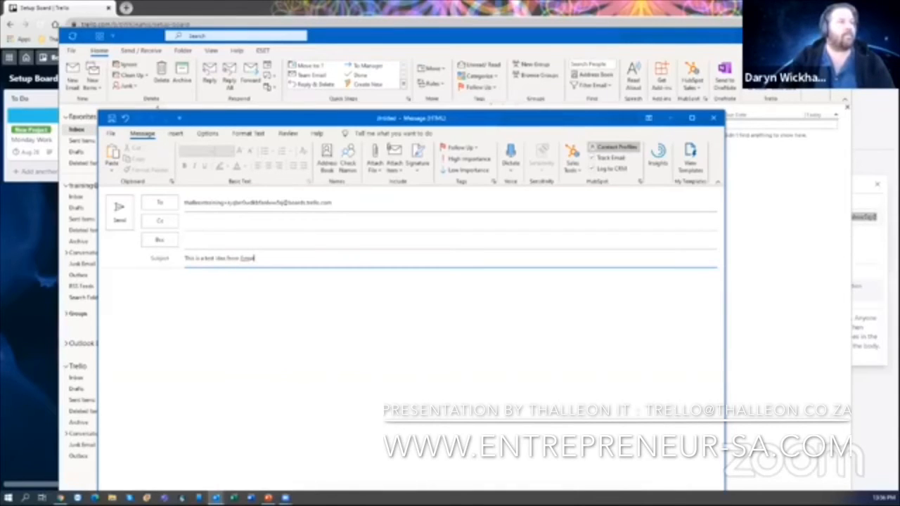
{"action": "left_click", "coordinate": [222, 305]}
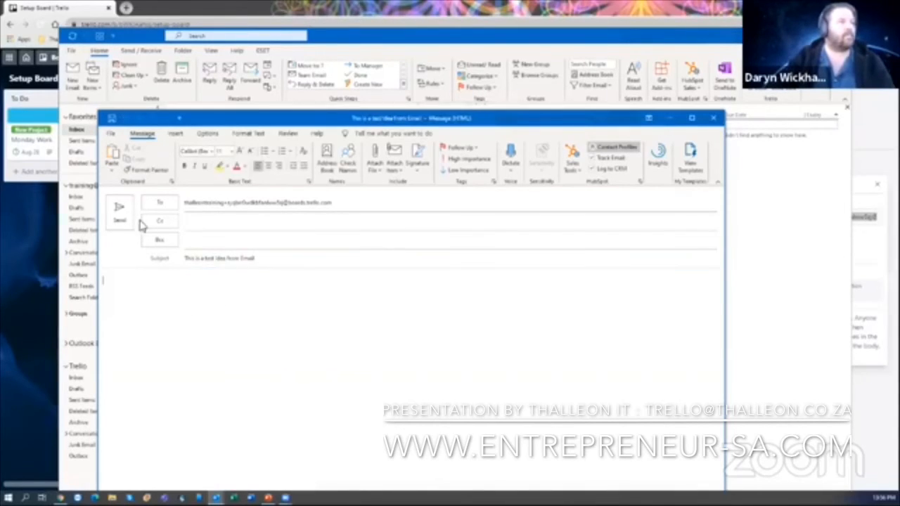
{"action": "left_click", "coordinate": [121, 215]}
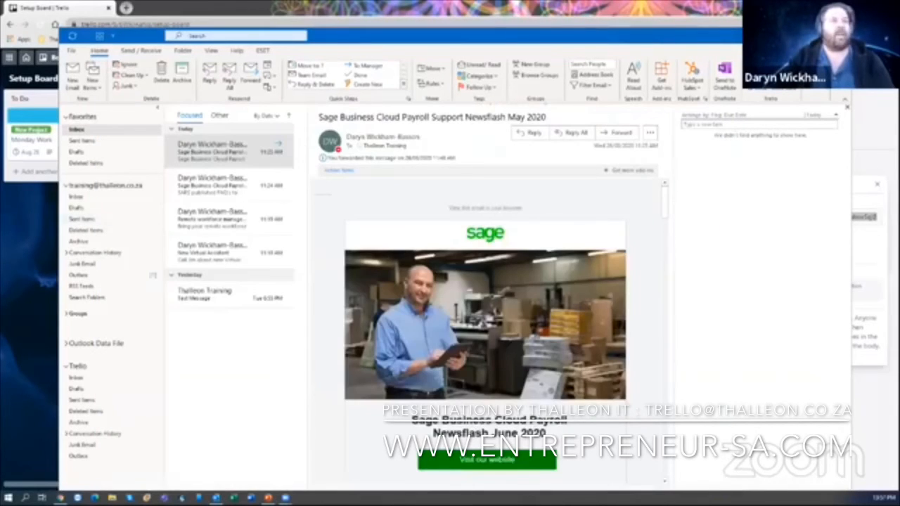
{"action": "left_click", "coordinate": [796, 35]}
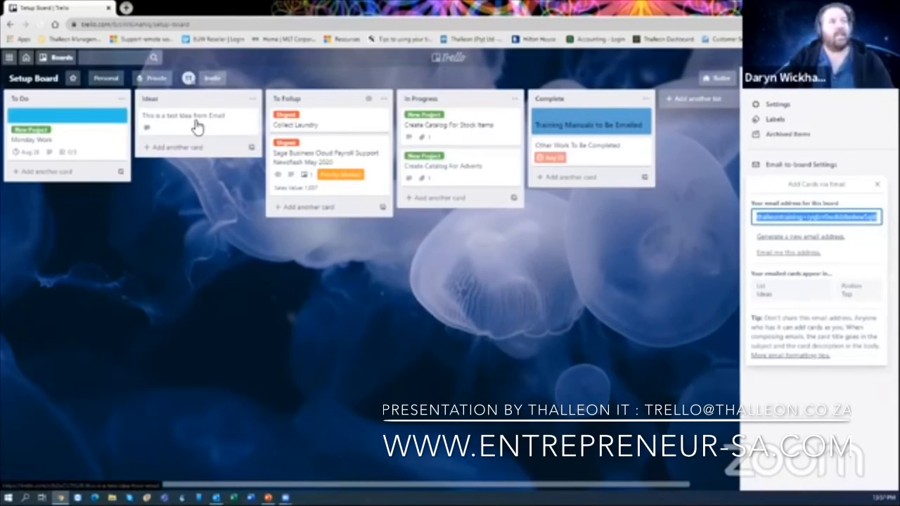
- Check the newly emailed card in the Ideas list, then return to Outlook
{"action": "left_click", "coordinate": [197, 124]}
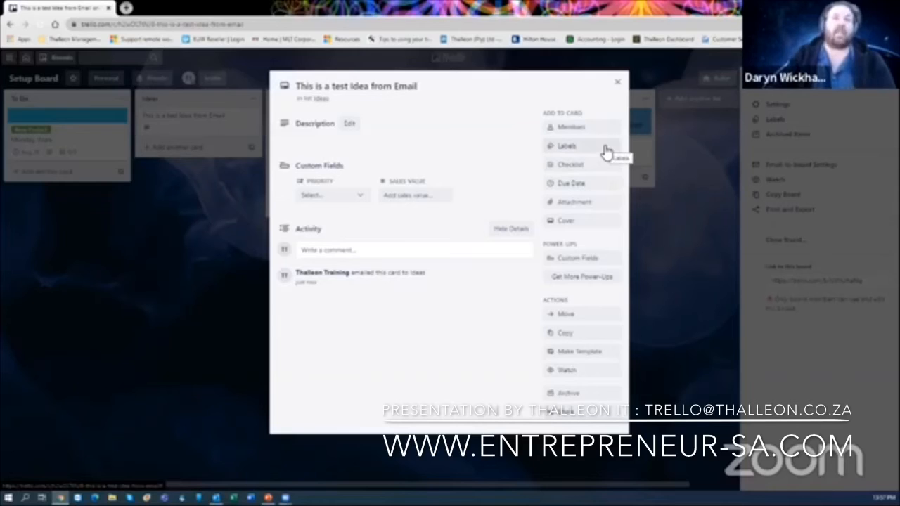
{"action": "left_click", "coordinate": [617, 85]}
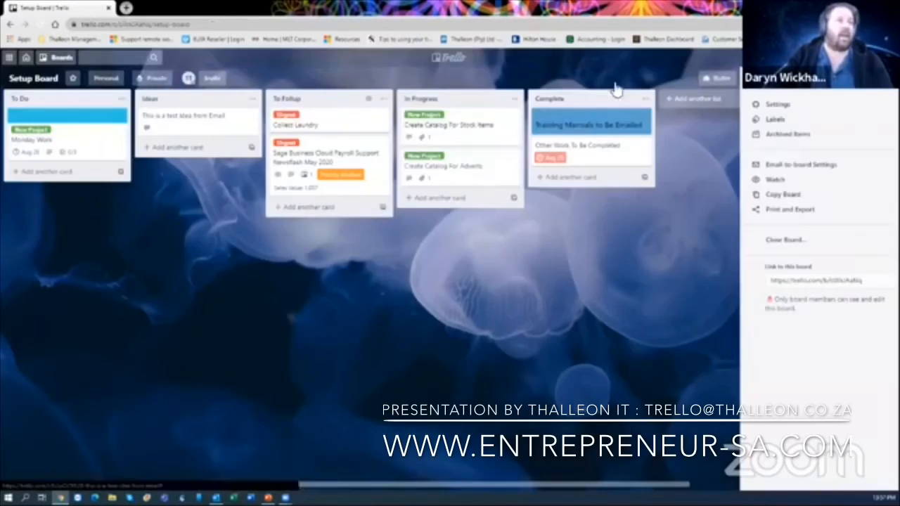
{"action": "key", "text": "alt+Tab"}
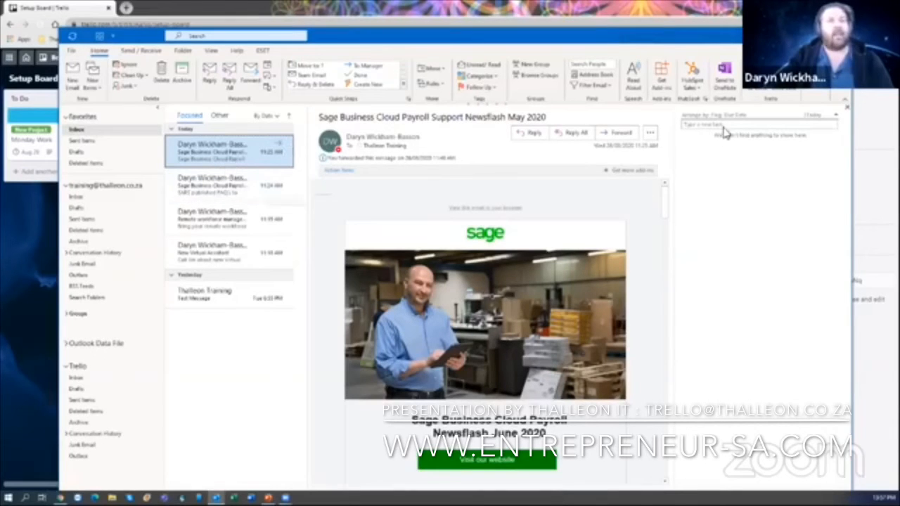
- From the second newsletter email, start the Trello add-in sign-in, allow access and enter the account email
{"action": "left_click", "coordinate": [222, 197]}
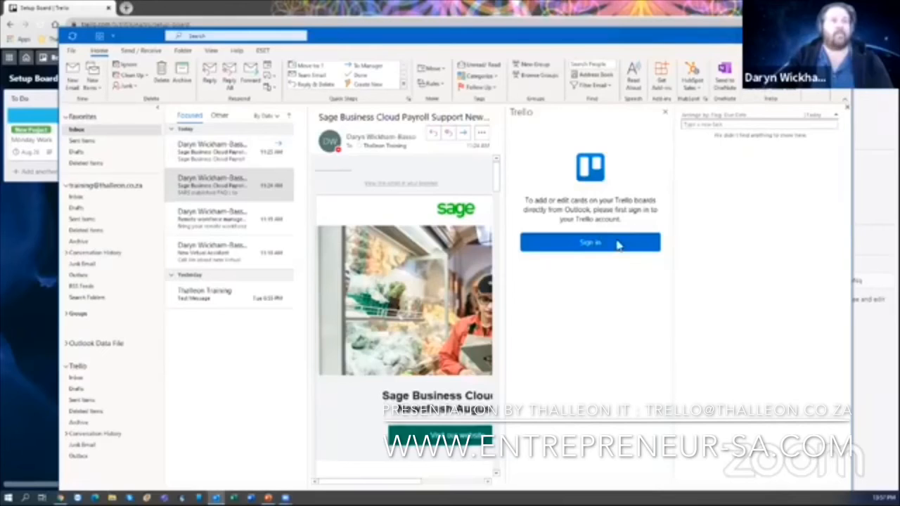
{"action": "left_click", "coordinate": [611, 244]}
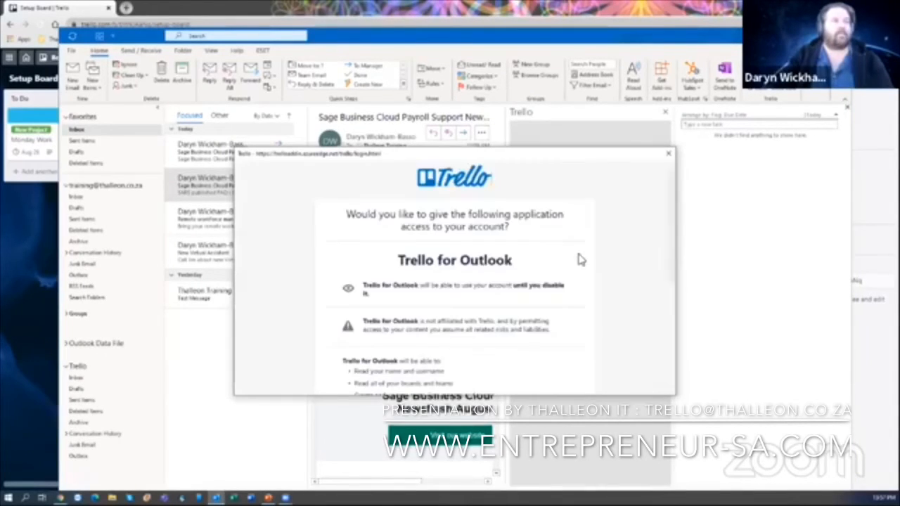
{"action": "scroll", "coordinate": [570, 263], "scroll_direction": "down", "scroll_amount": 3}
{"action": "left_click", "coordinate": [542, 329]}
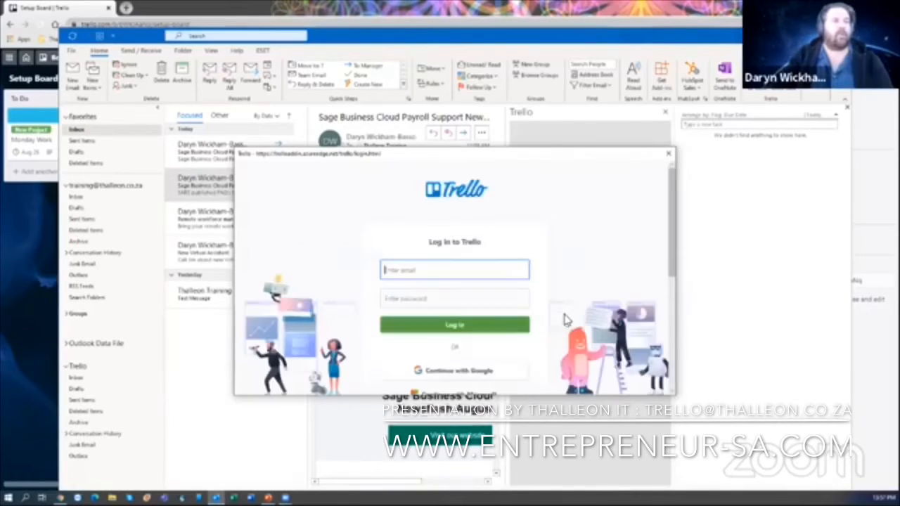
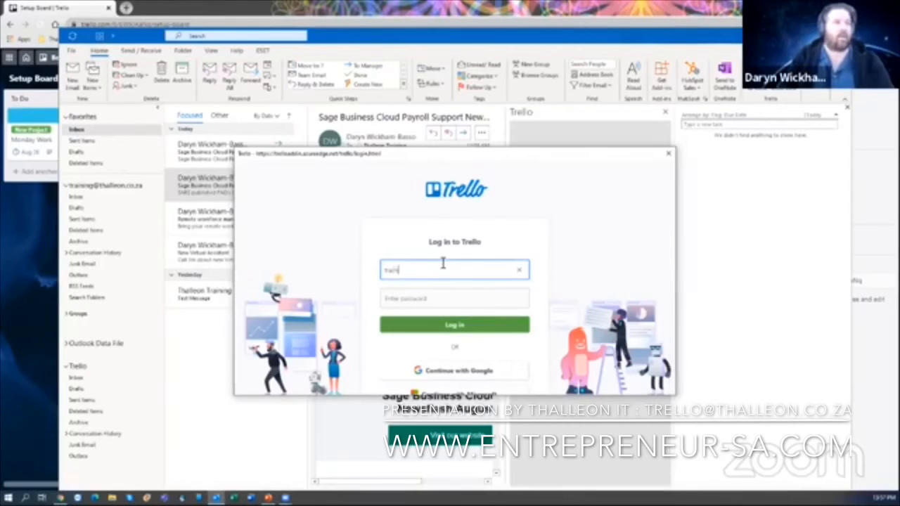
{"action": "key", "text": "Tab"}
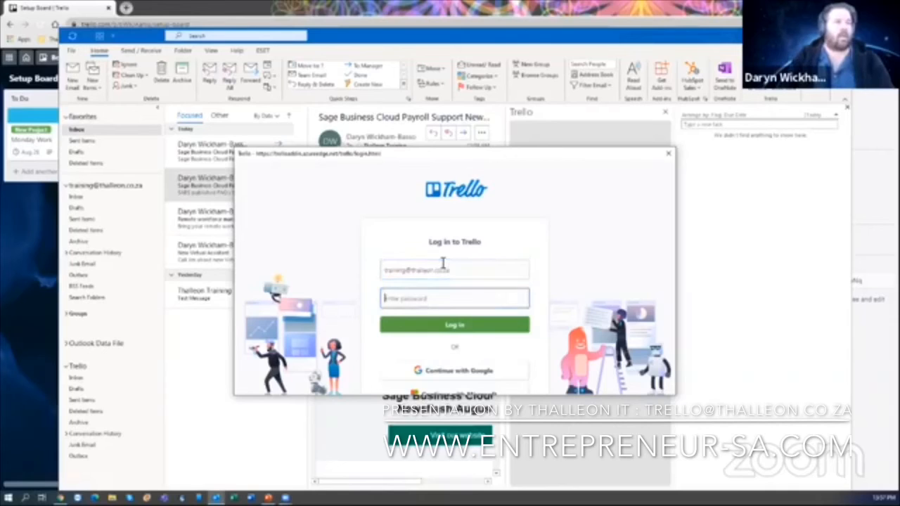
{"action": "left_click", "coordinate": [448, 294]}
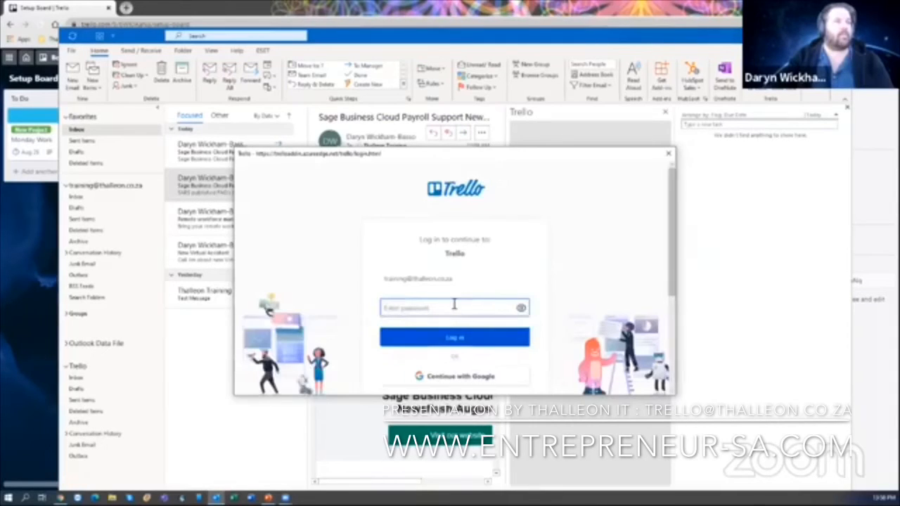
- Re-enter the account password and submit the login, which reports an incorrect email or password
{"action": "left_click", "coordinate": [521, 310]}
{"action": "left_click", "coordinate": [501, 308]}
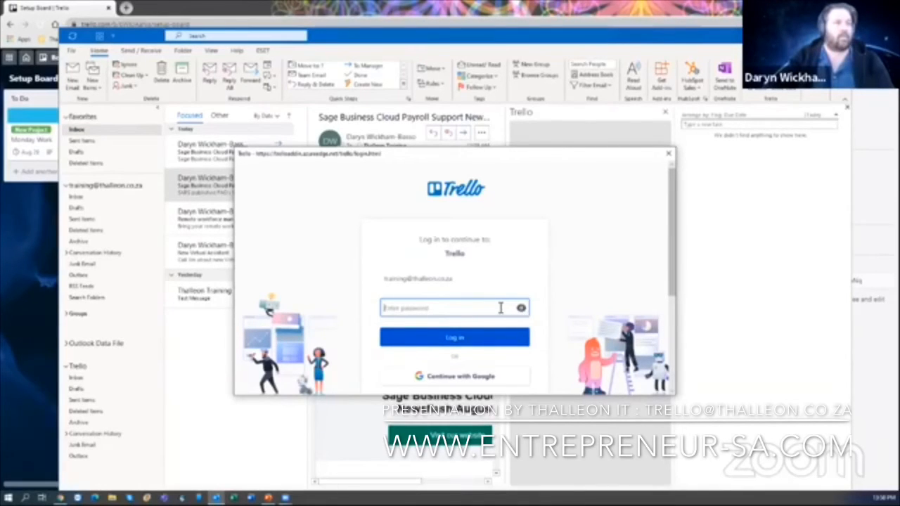
{"action": "type", "text": "a"}
{"action": "key", "text": "BackSpace"}
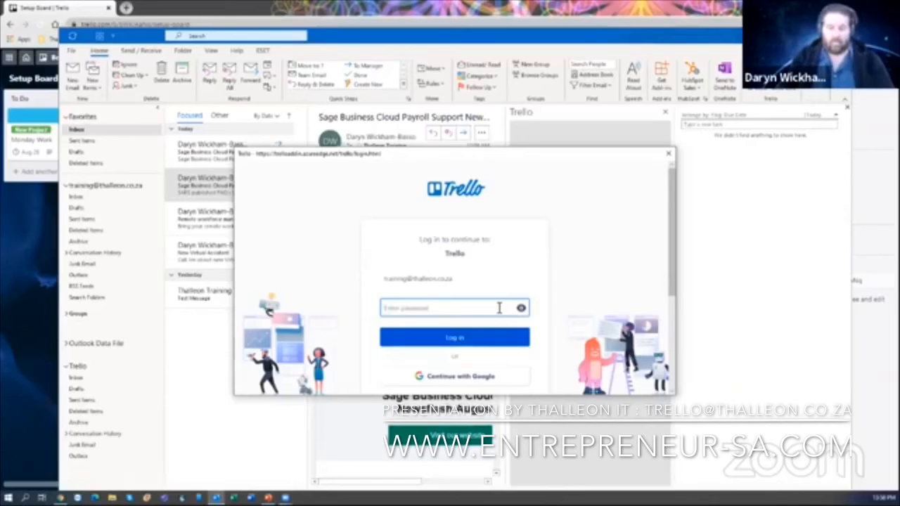
{"action": "type", "text": "a"}
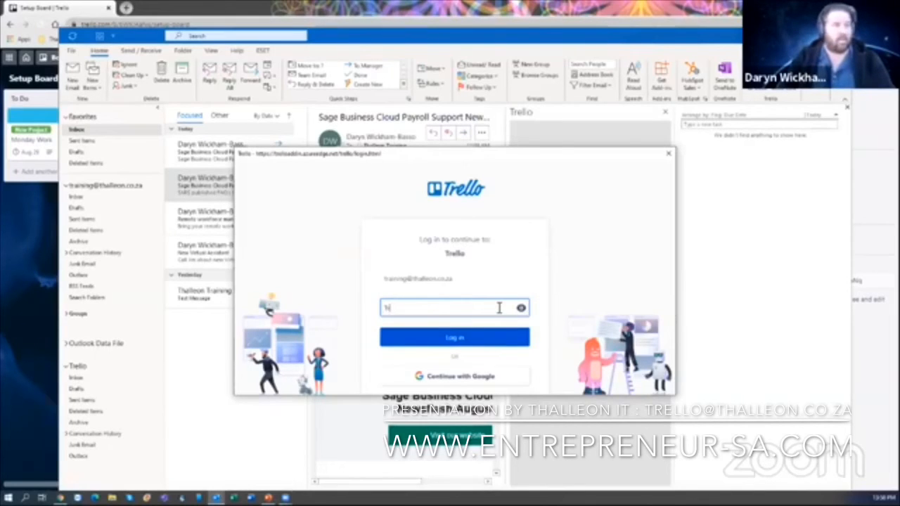
{"action": "key", "text": "BackSpace"}
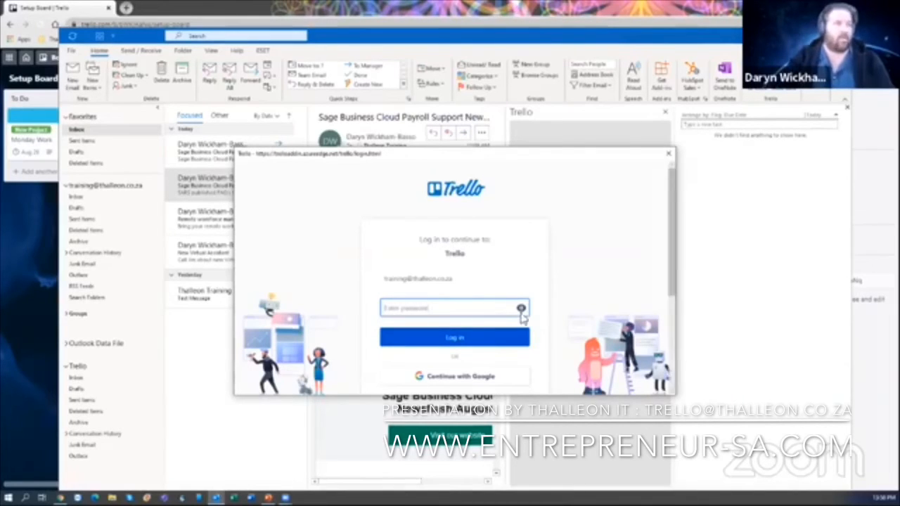
{"action": "type", "text": "********"}
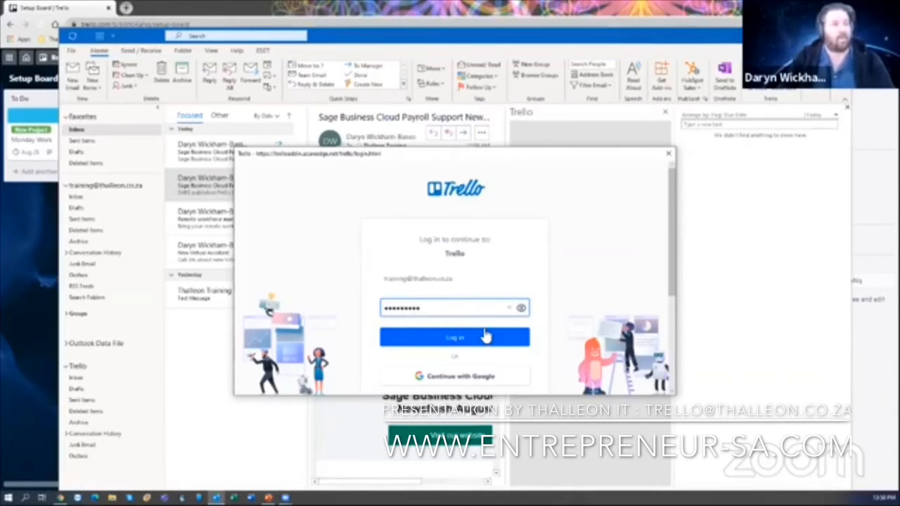
{"action": "key", "text": "BackSpace"}
{"action": "key", "text": "BackSpace"}
{"action": "key", "text": "BackSpace"}
{"action": "key", "text": "BackSpace"}
{"action": "key", "text": "BackSpace"}
{"action": "key", "text": "BackSpace"}
{"action": "key", "text": "BackSpace"}
{"action": "key", "text": "BackSpace"}
{"action": "key", "text": "BackSpace"}
{"action": "key", "text": "BackSpace"}
{"action": "type", "text": "**********"}
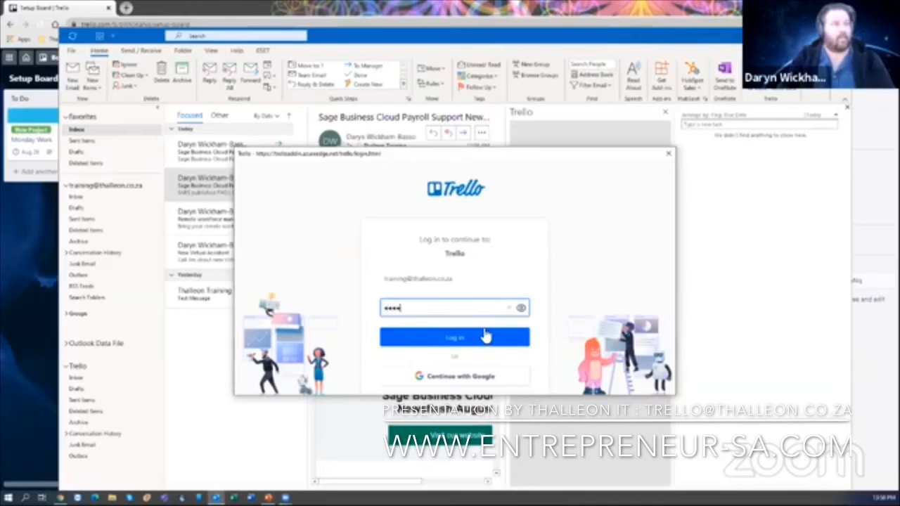
{"action": "type", "text": "******"}
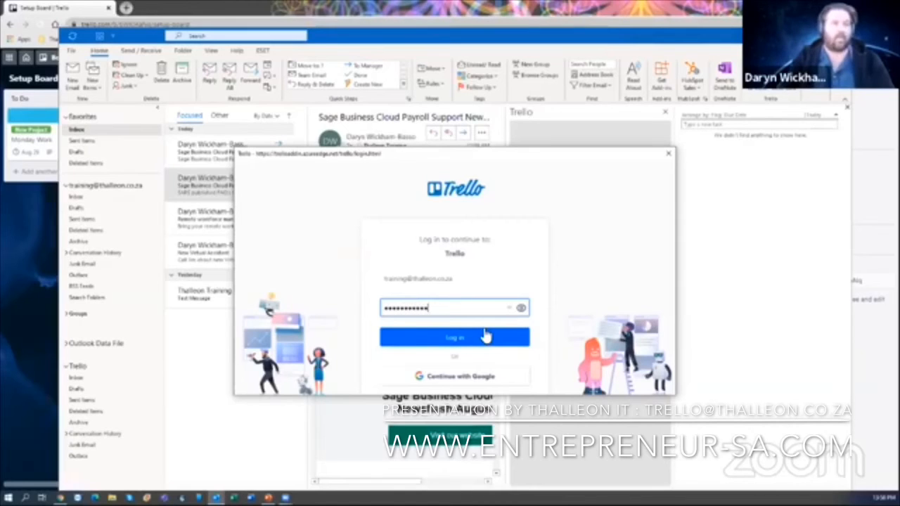
{"action": "left_click", "coordinate": [485, 337]}
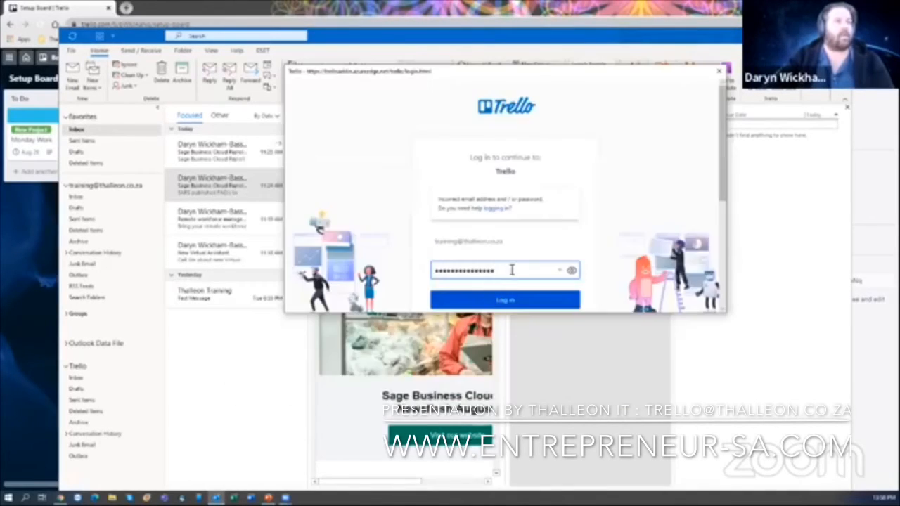
- Close the failed Trello login window and minimize Outlook
{"action": "left_click_drag", "start_coordinate": [512, 269], "coordinate": [405, 268]}
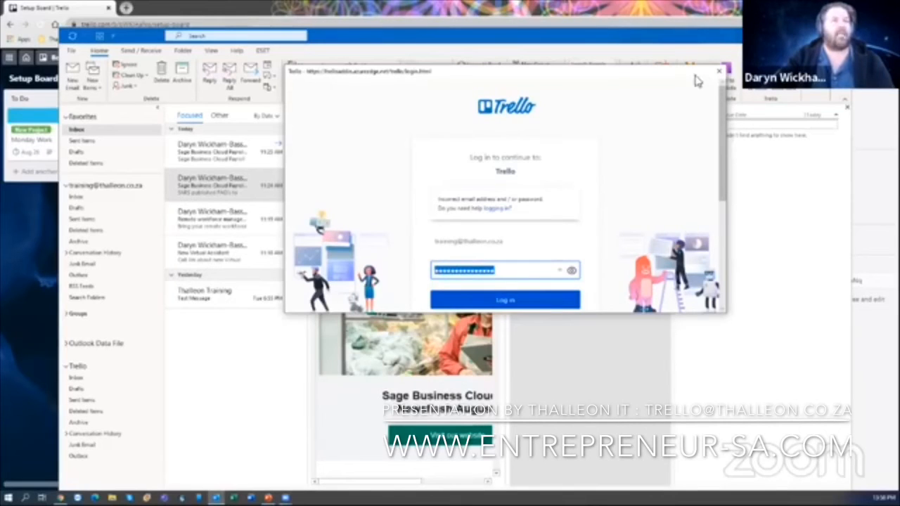
{"action": "left_click", "coordinate": [719, 71]}
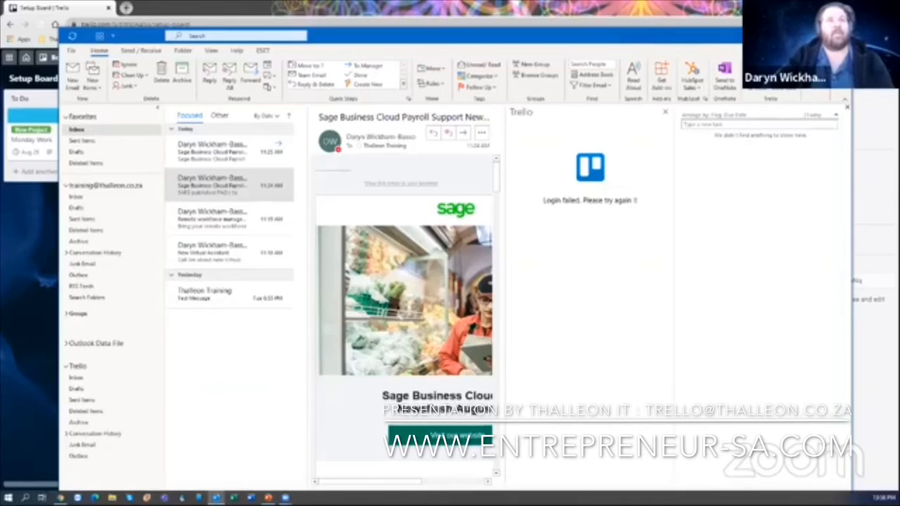
{"action": "left_click", "coordinate": [798, 36]}
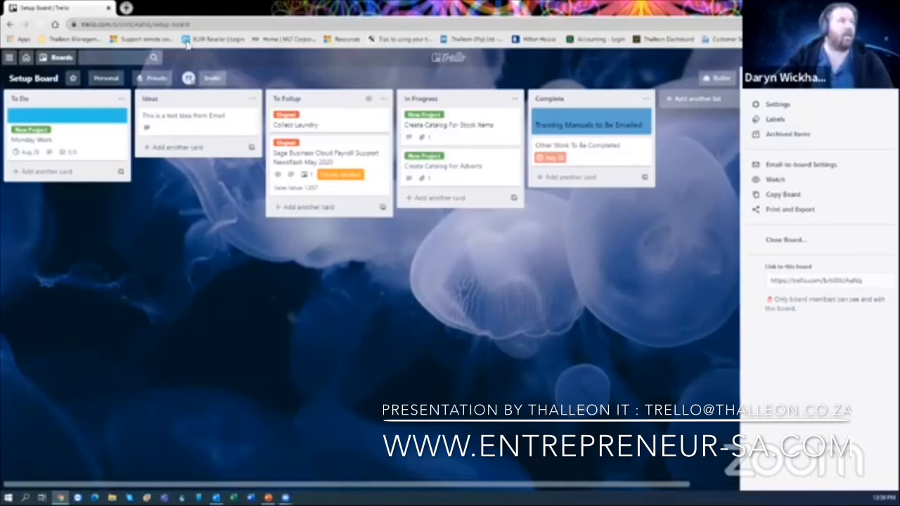
- Close the stray new Chrome tab and close the Setup Board's side menu
{"action": "left_click", "coordinate": [126, 8]}
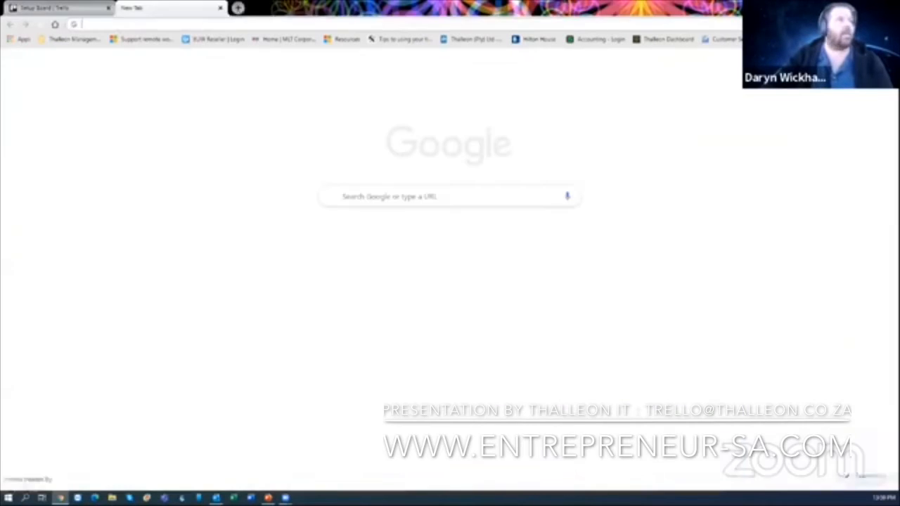
{"action": "left_click_drag", "start_coordinate": [422, 8], "coordinate": [899, 8]}
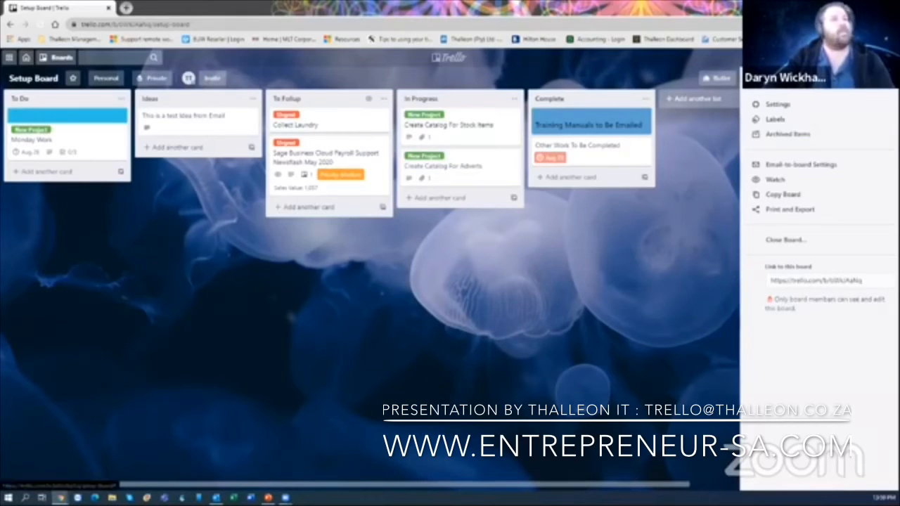
{"action": "left_click", "coordinate": [887, 78]}
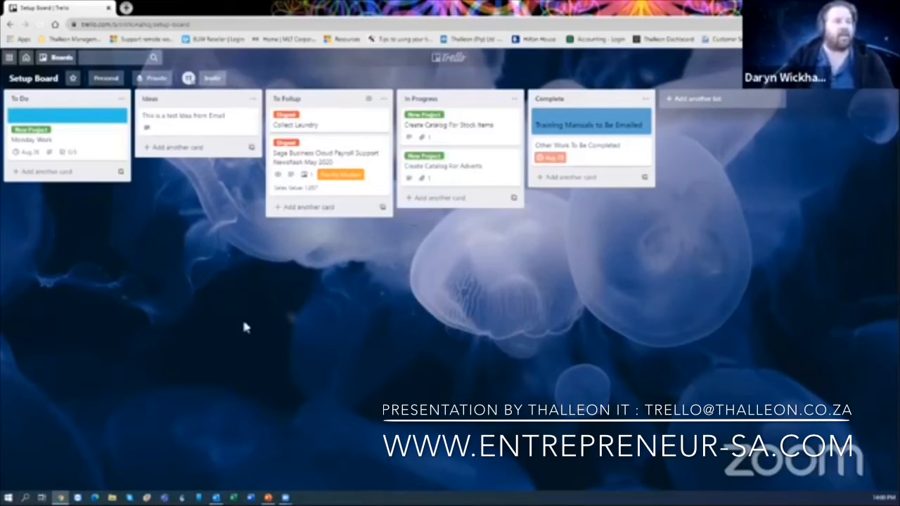
- Restore Outlook and close the Trello add-in pane showing the failed login
{"action": "mouse_move", "coordinate": [216, 498]}
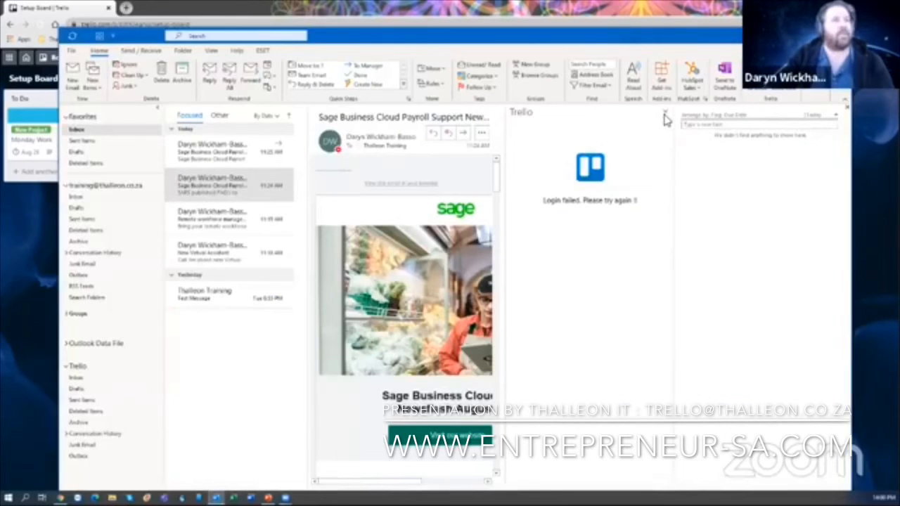
{"action": "left_click", "coordinate": [665, 114]}
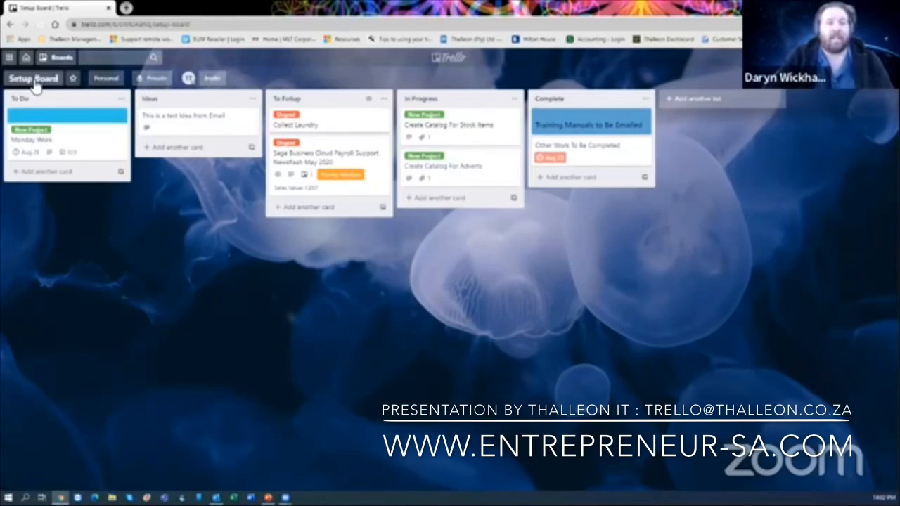
- Create a board named 'Sales Team A' in The Team with Team Visible visibility
{"action": "left_click", "coordinate": [44, 59]}
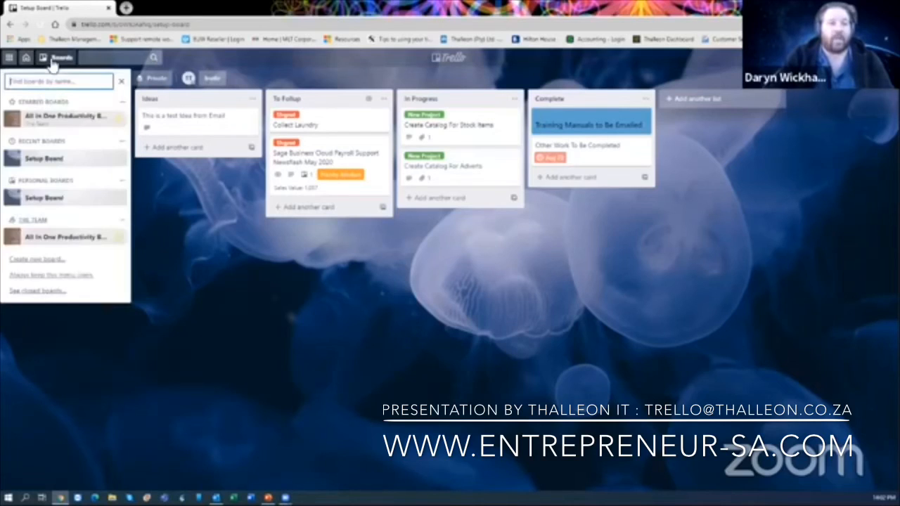
{"action": "left_click", "coordinate": [51, 263]}
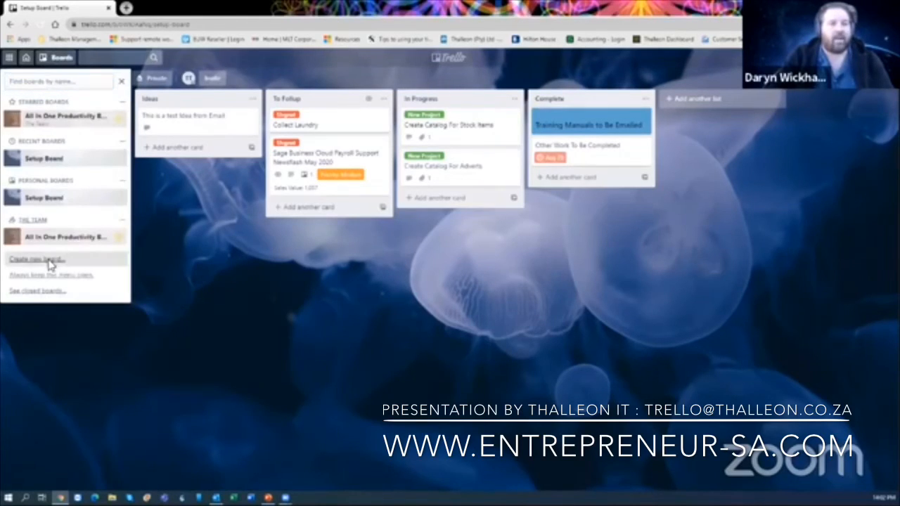
{"action": "type", "text": "SAles"}
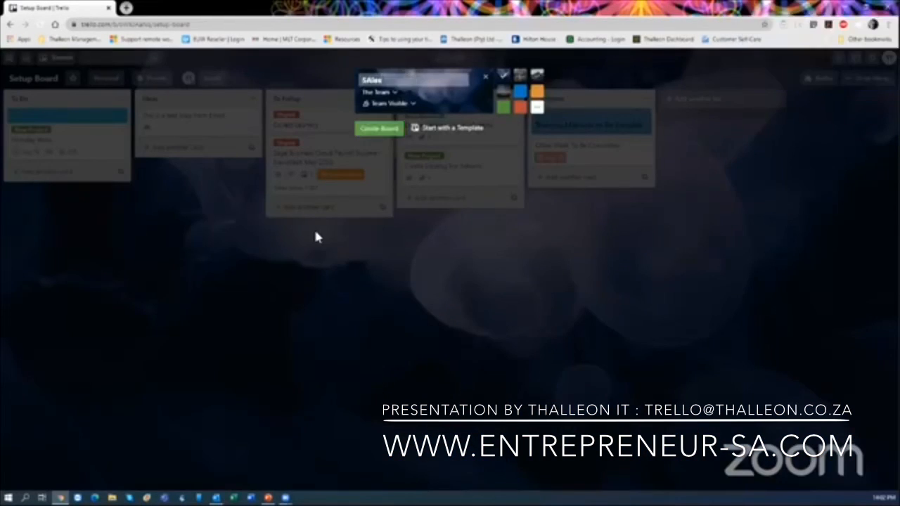
{"action": "key", "text": "BackSpace"}
{"action": "key", "text": "BackSpace"}
{"action": "key", "text": "BackSpace"}
{"action": "key", "text": "BackSpace"}
{"action": "type", "text": "ales Team A"}
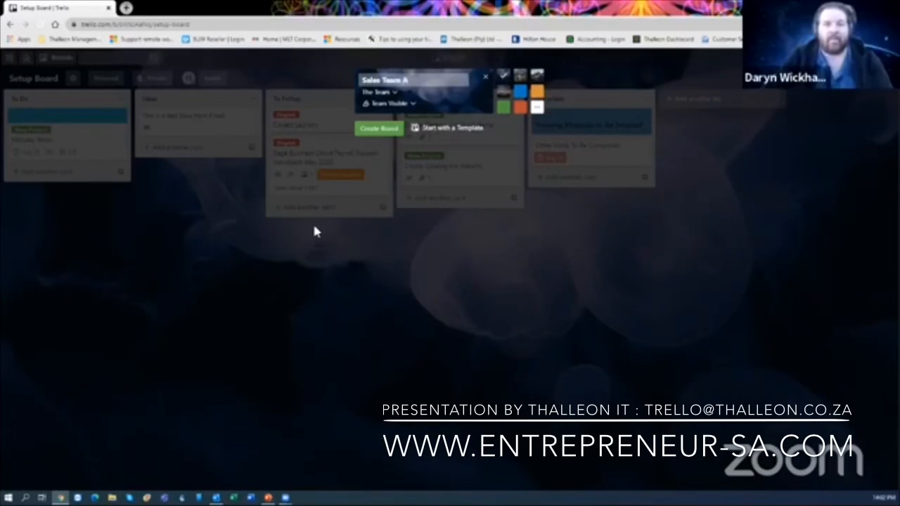
{"action": "left_click", "coordinate": [396, 95]}
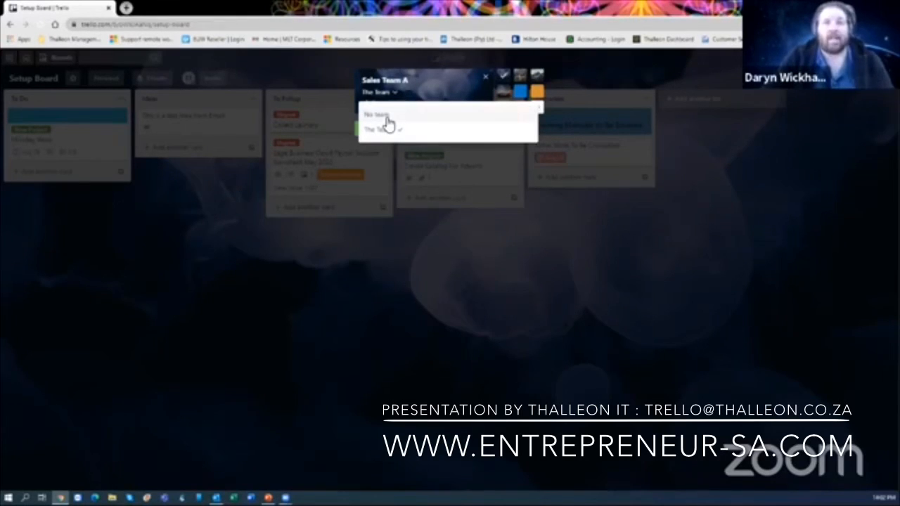
{"action": "left_click", "coordinate": [387, 131]}
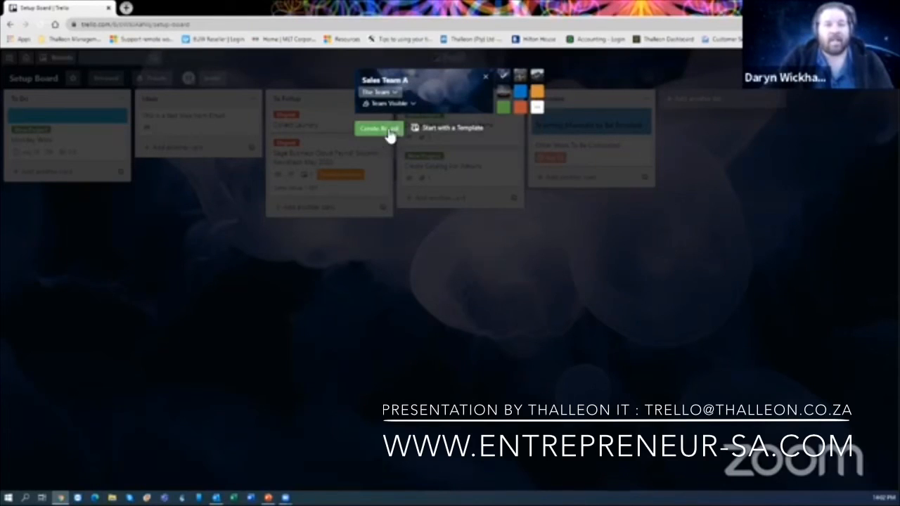
{"action": "left_click", "coordinate": [391, 104]}
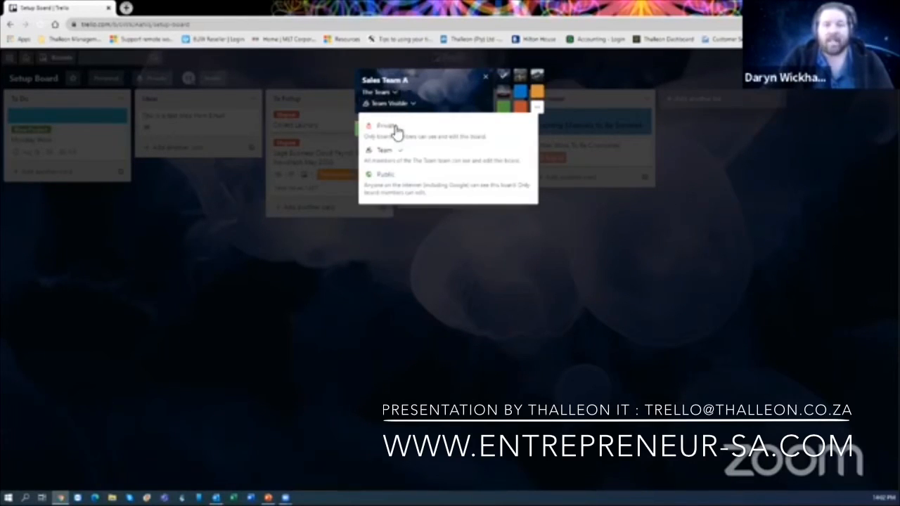
{"action": "left_click", "coordinate": [396, 156]}
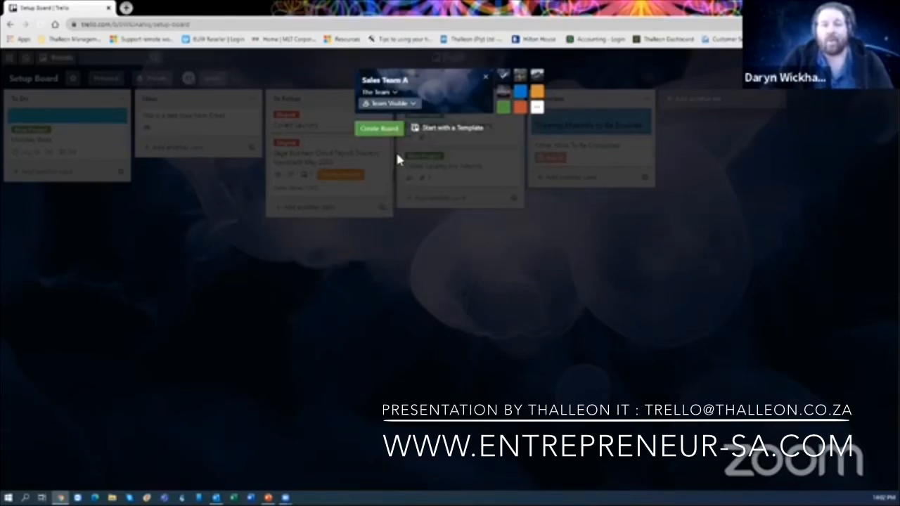
{"action": "left_click", "coordinate": [383, 129]}
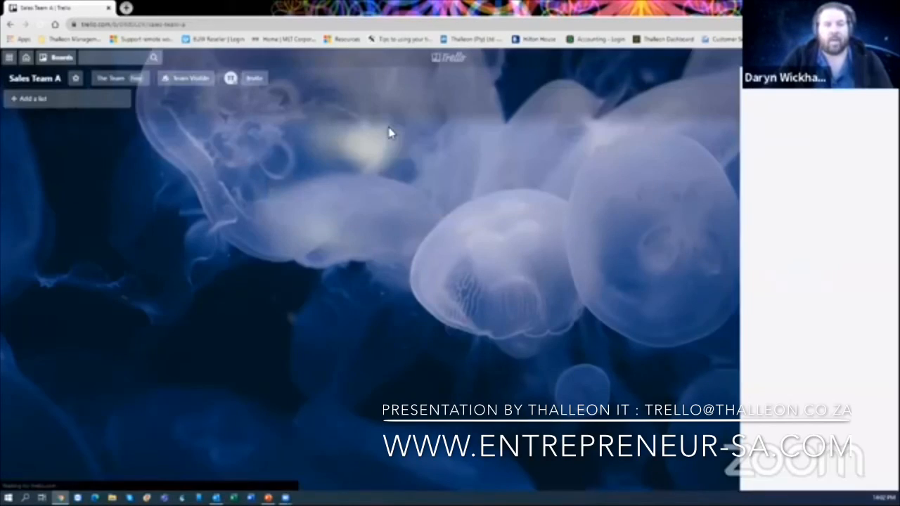
- Move the board into a newly created Sales CRM team named 'Sales Team A'
{"action": "left_click", "coordinate": [124, 81]}
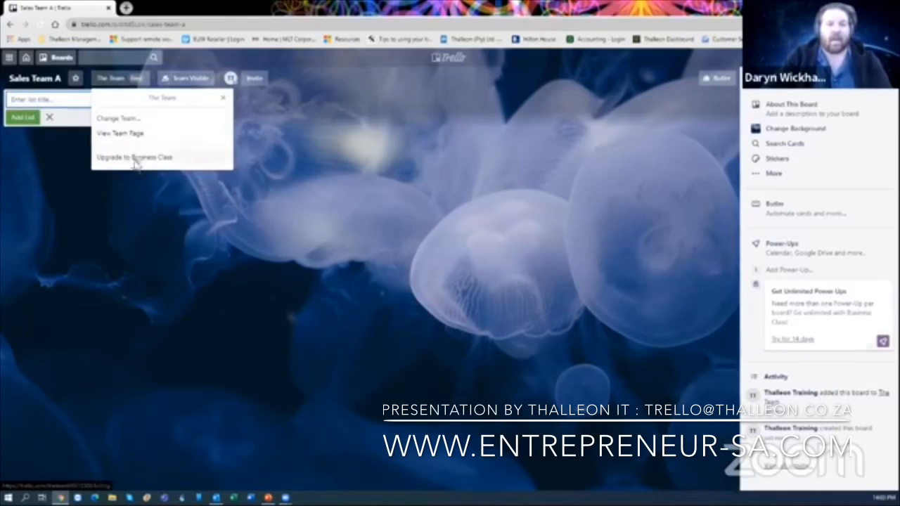
{"action": "left_click", "coordinate": [128, 119]}
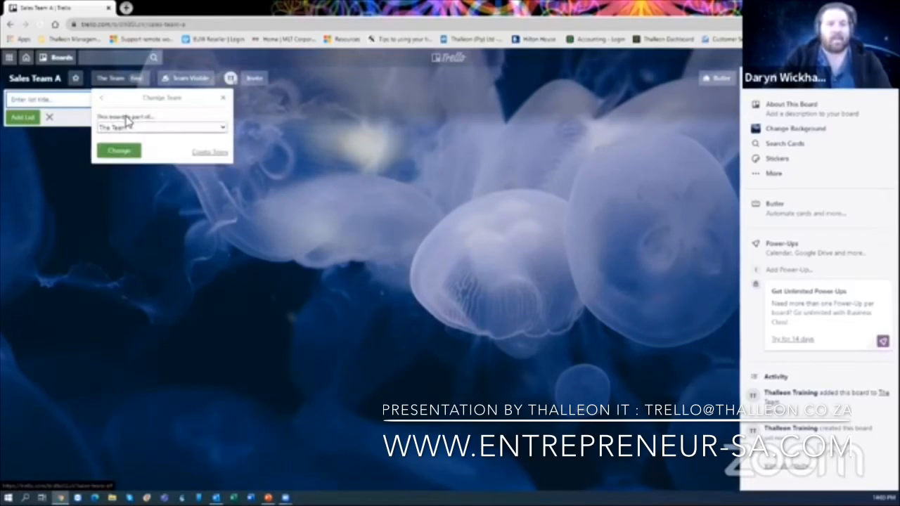
{"action": "left_click", "coordinate": [139, 127]}
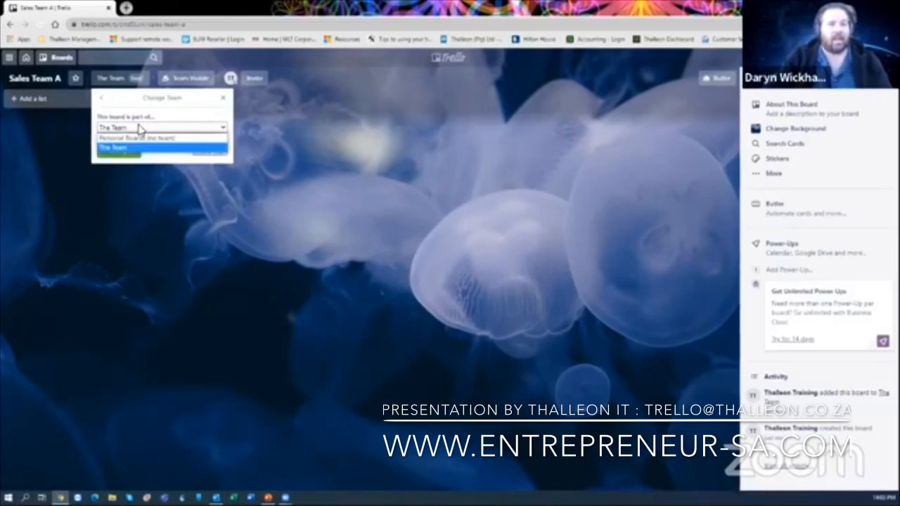
{"action": "left_click", "coordinate": [138, 127]}
{"action": "left_click", "coordinate": [210, 153]}
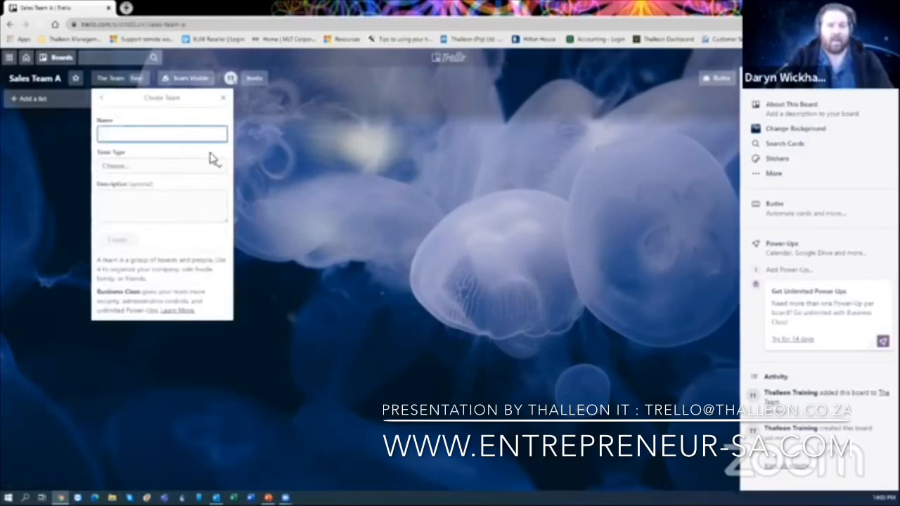
{"action": "type", "text": "Sales Team"}
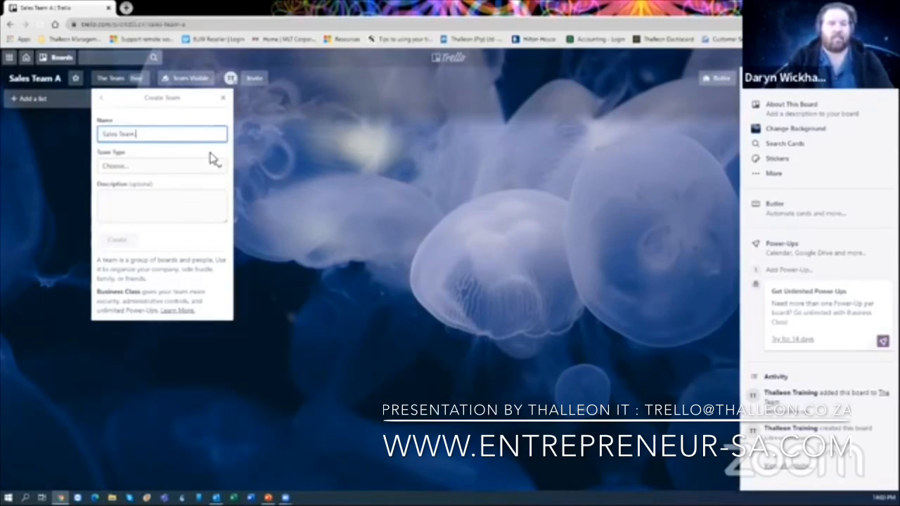
{"action": "type", "text": " A"}
{"action": "left_click", "coordinate": [160, 168]}
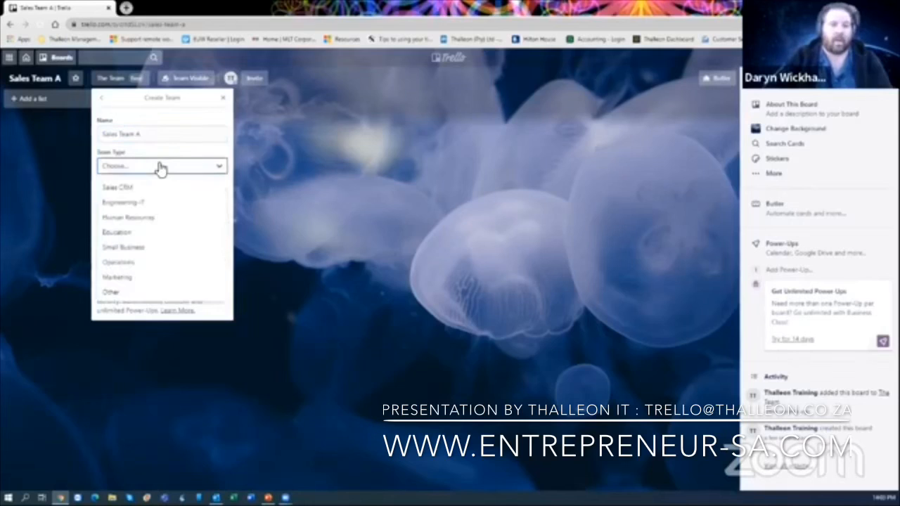
{"action": "left_click", "coordinate": [152, 188]}
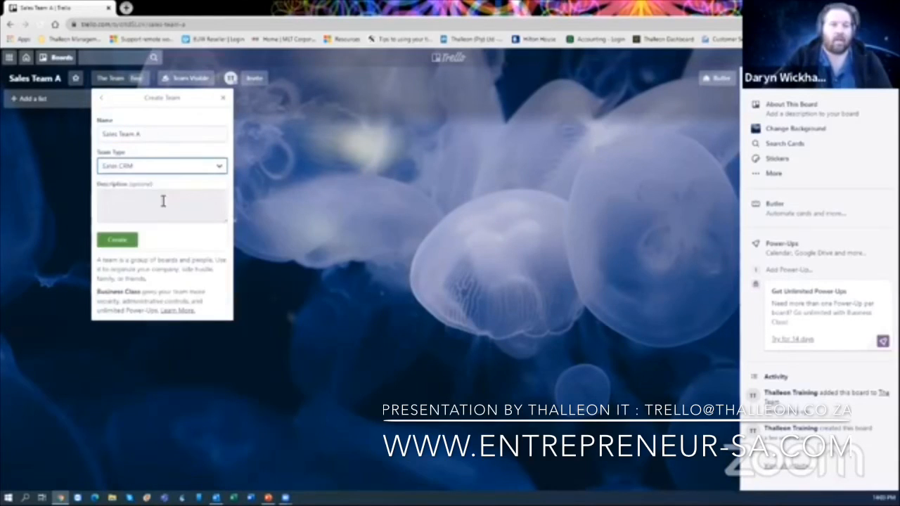
{"action": "left_click", "coordinate": [148, 219]}
{"action": "left_click", "coordinate": [120, 240]}
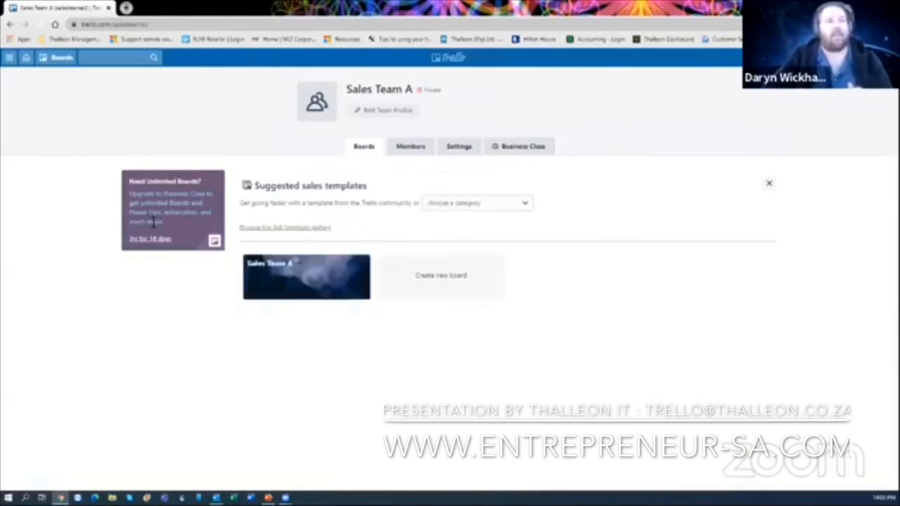
- Check the Sales Team A team members, then reopen the Sales Team A board from the boards list
{"action": "left_click", "coordinate": [413, 150]}
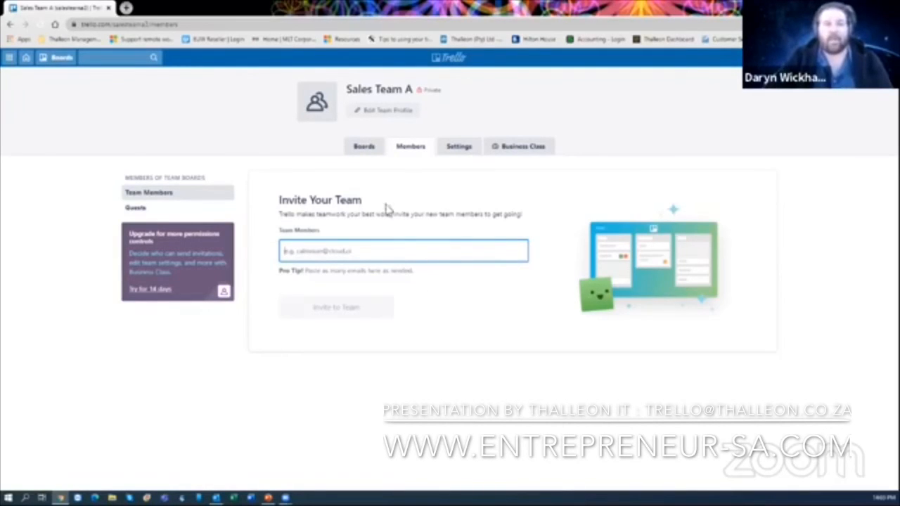
{"action": "left_click", "coordinate": [63, 59]}
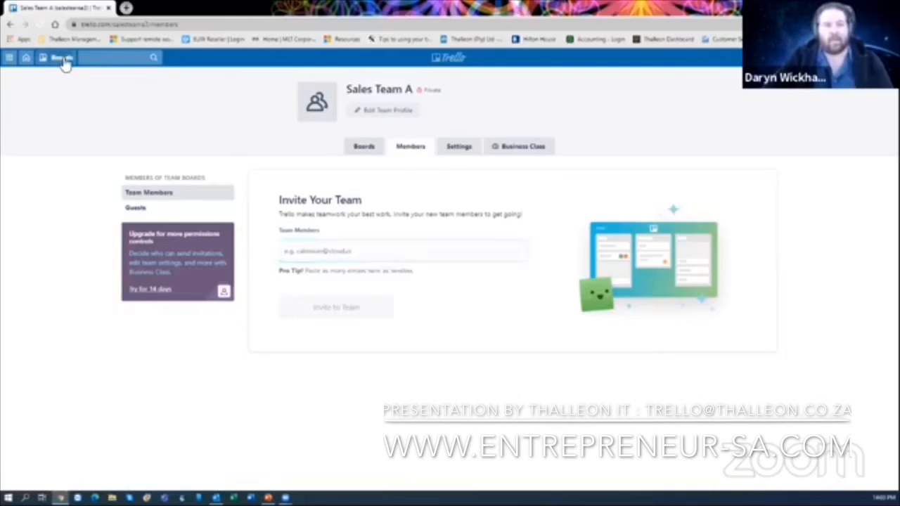
{"action": "left_click", "coordinate": [63, 159]}
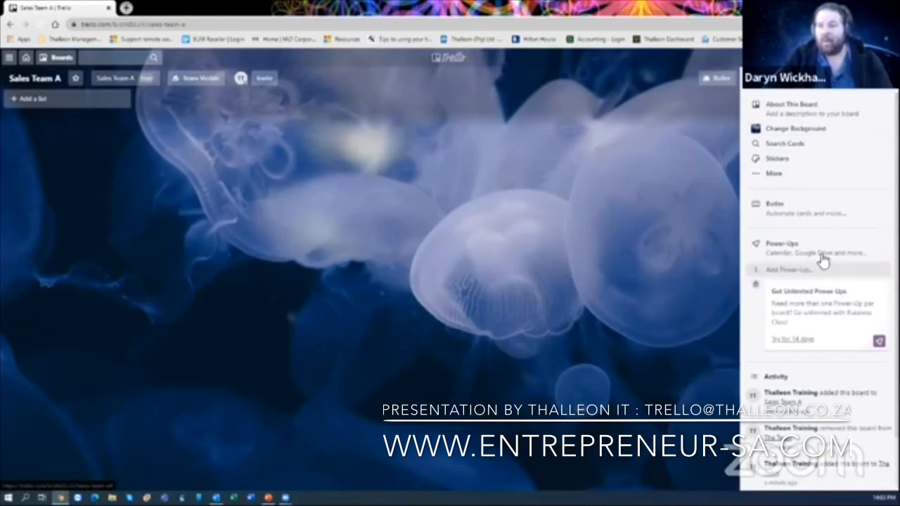
- Change the Sales Team A board background to solid blue and show the More board settings
{"action": "left_click", "coordinate": [785, 175]}
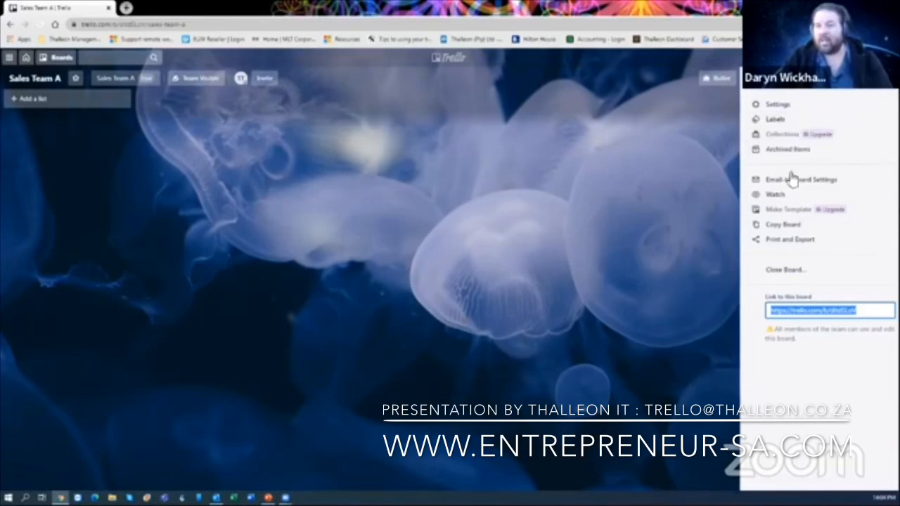
{"action": "left_click", "coordinate": [753, 78]}
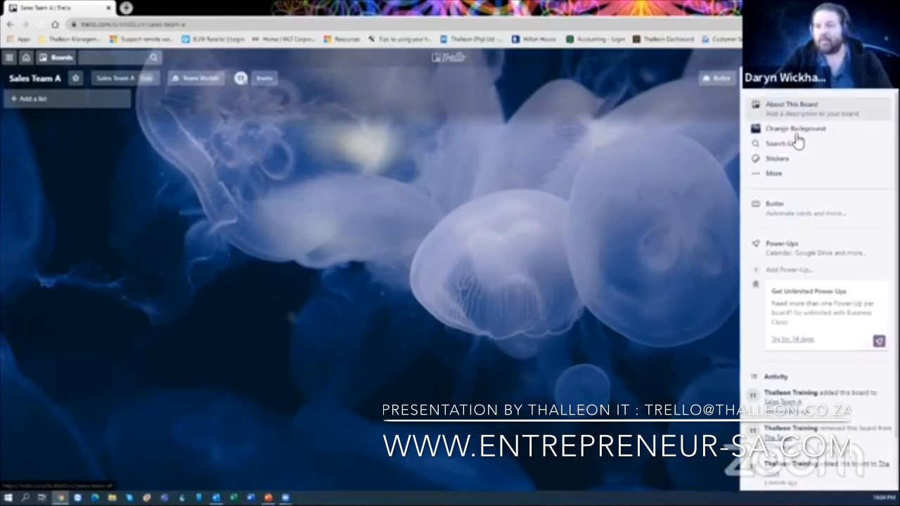
{"action": "left_click", "coordinate": [805, 136]}
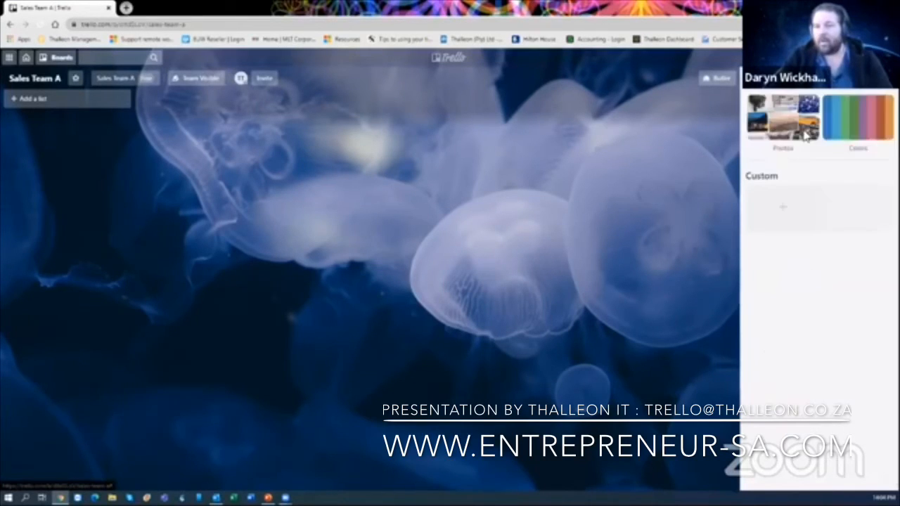
{"action": "left_click", "coordinate": [847, 124]}
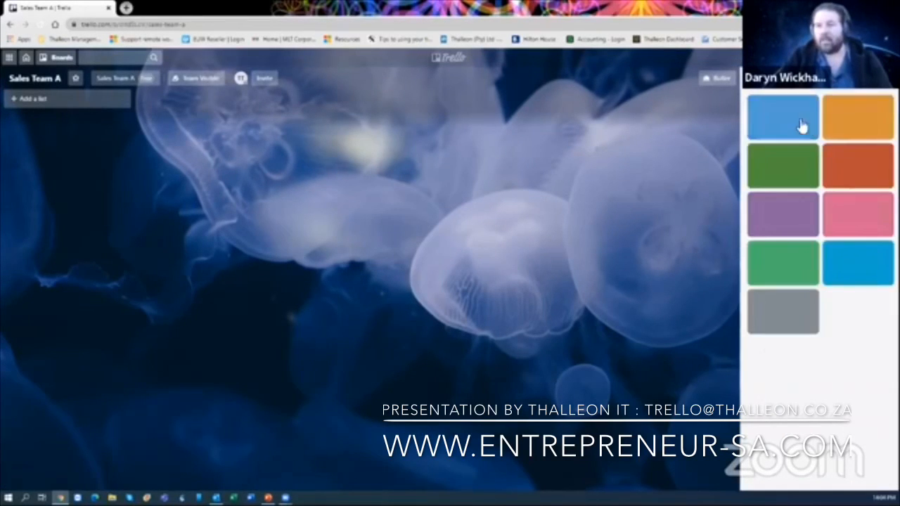
{"action": "left_click", "coordinate": [782, 118]}
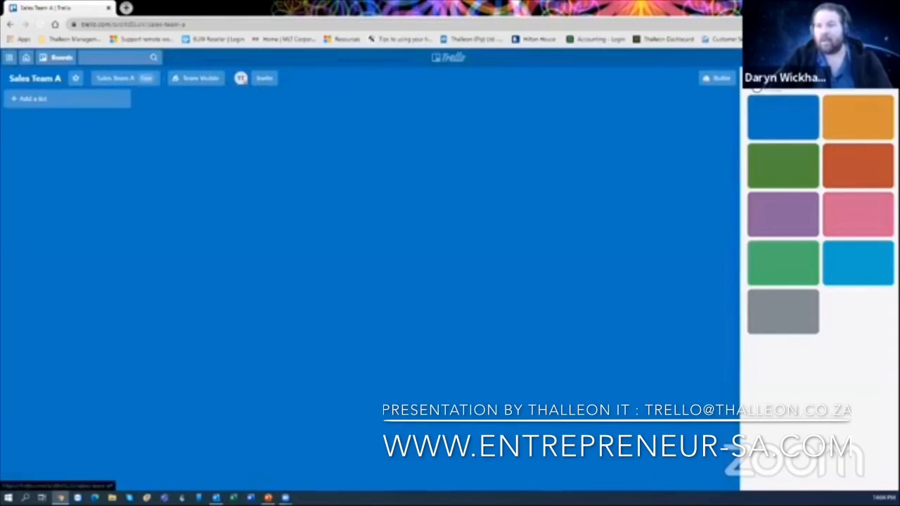
{"action": "left_click", "coordinate": [755, 86]}
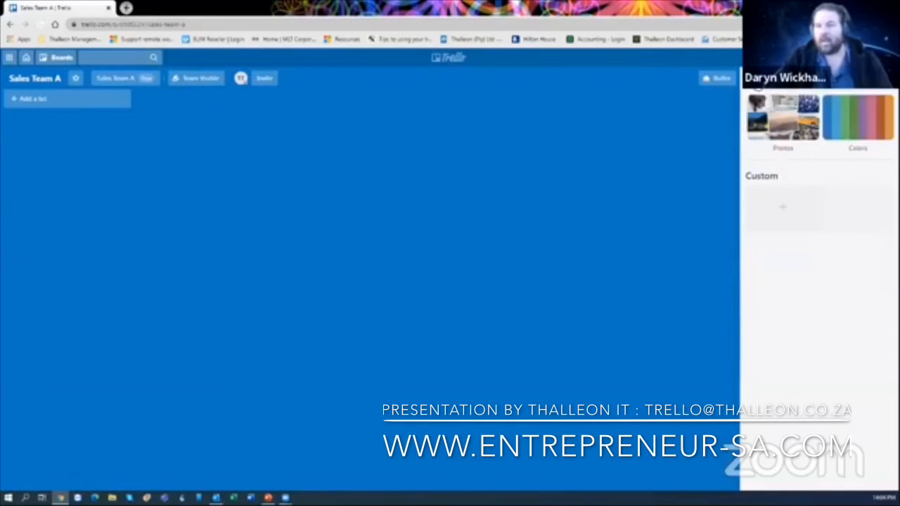
{"action": "left_click", "coordinate": [756, 90]}
{"action": "left_click", "coordinate": [778, 176]}
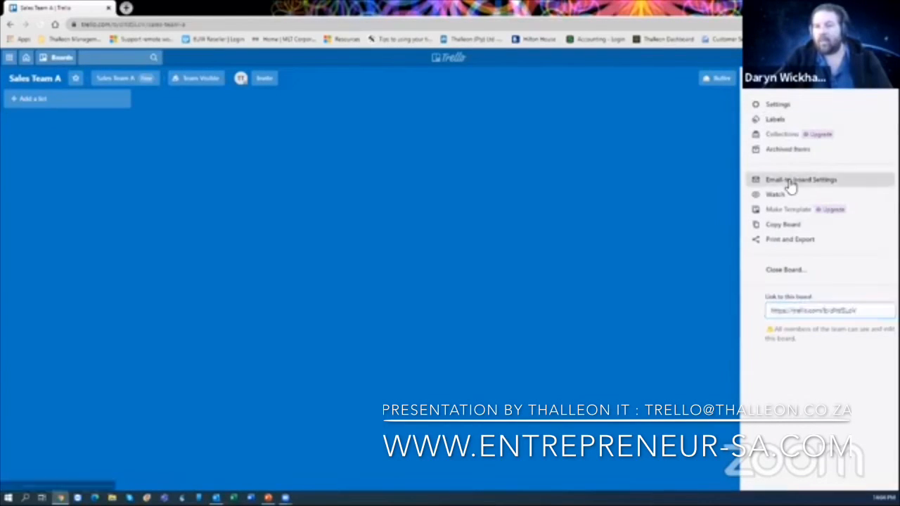
- Look over the Email-to-board Settings, then go to the all-boards overview page
{"action": "left_click", "coordinate": [792, 181]}
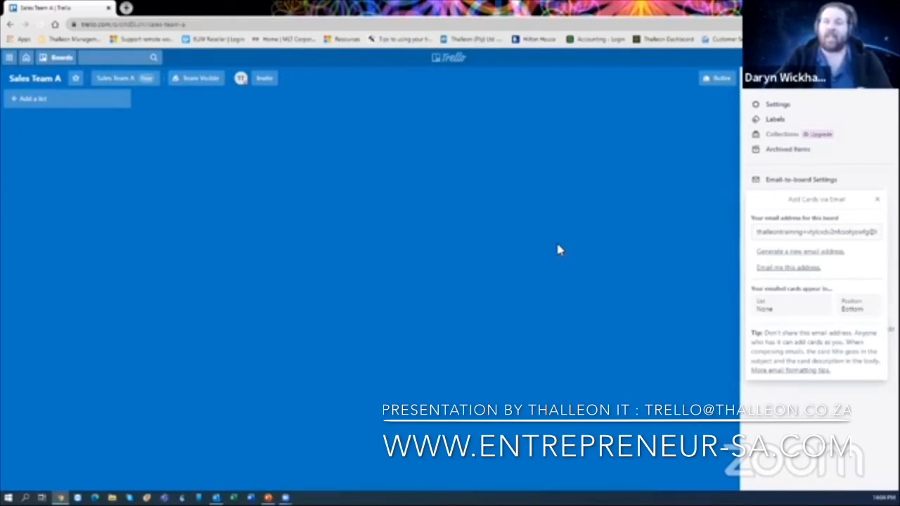
{"action": "left_click", "coordinate": [63, 59]}
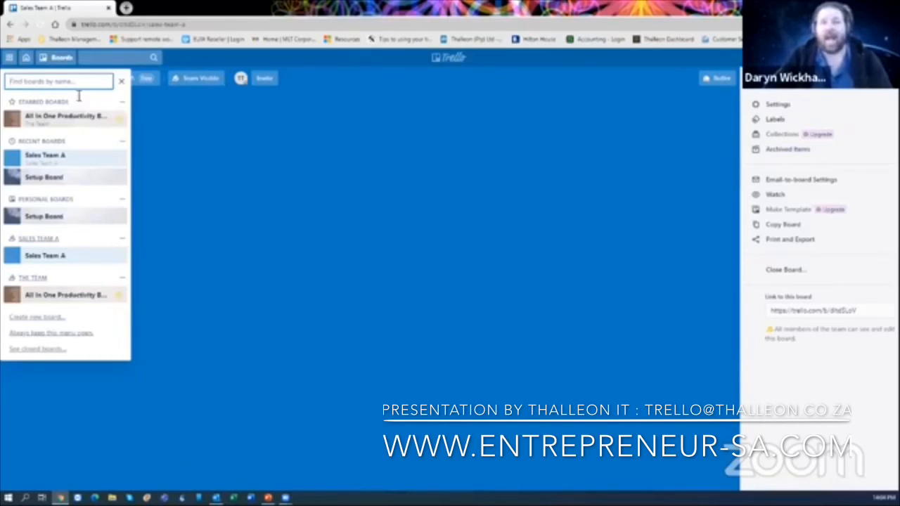
{"action": "left_click", "coordinate": [54, 61]}
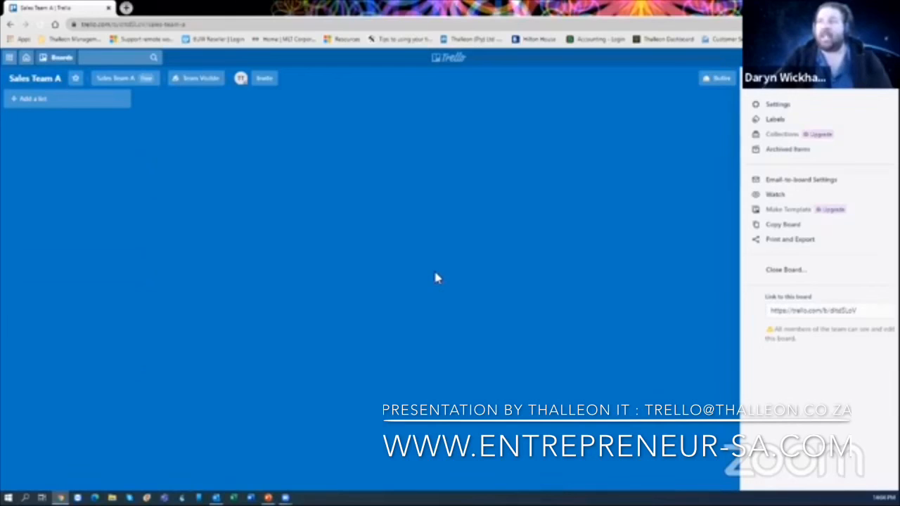
{"action": "left_click", "coordinate": [54, 61]}
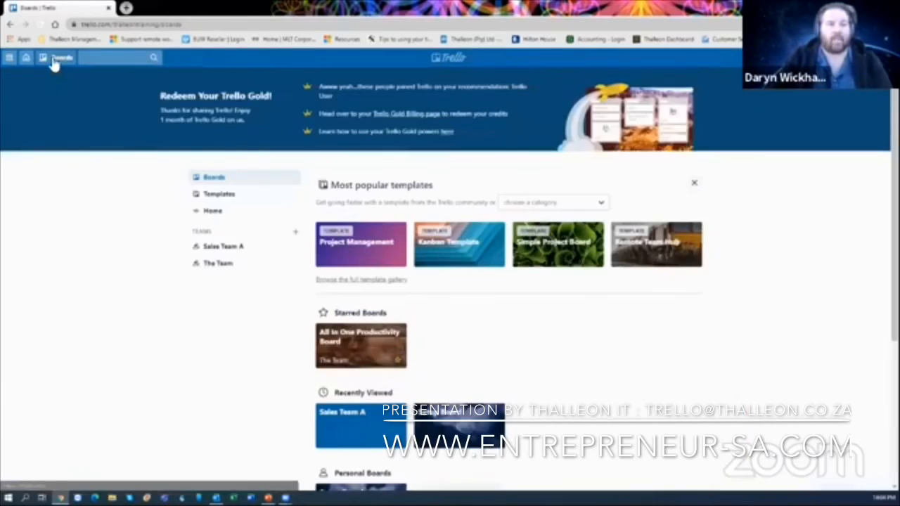
- On All In One Productivity Board, attach Sales Team A to the Hire new virtual assistant card and follow the link
{"action": "left_click", "coordinate": [53, 61]}
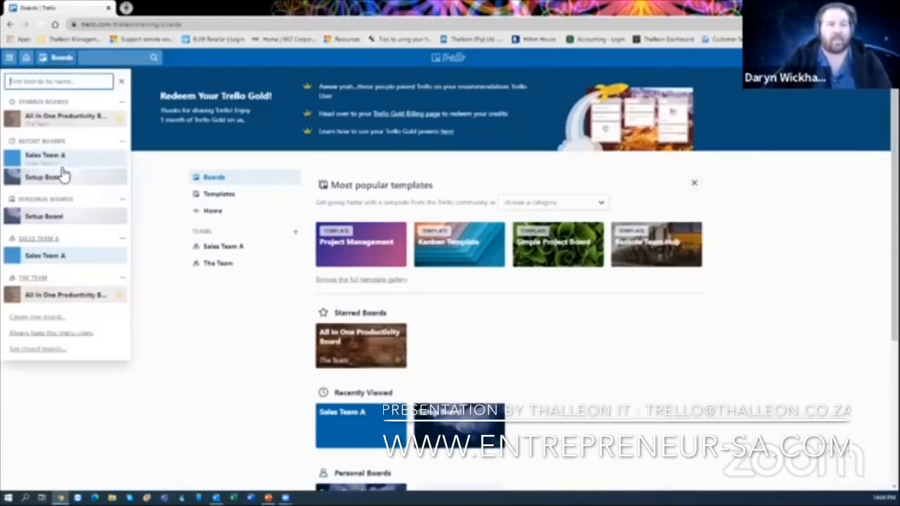
{"action": "left_click", "coordinate": [57, 121]}
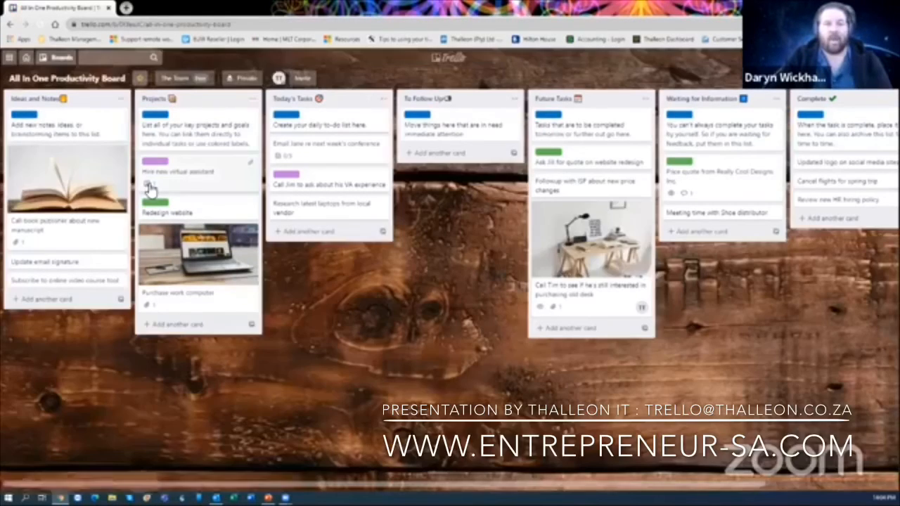
{"action": "left_click", "coordinate": [148, 185]}
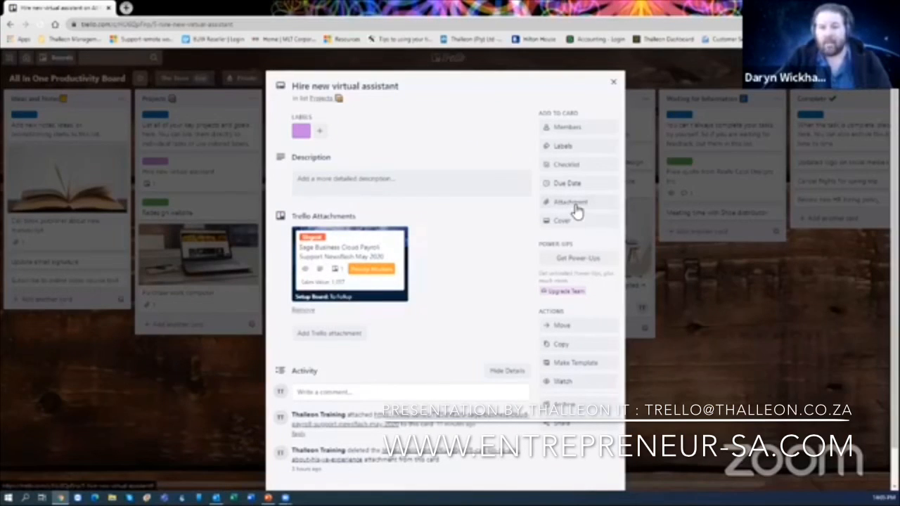
{"action": "left_click", "coordinate": [575, 208]}
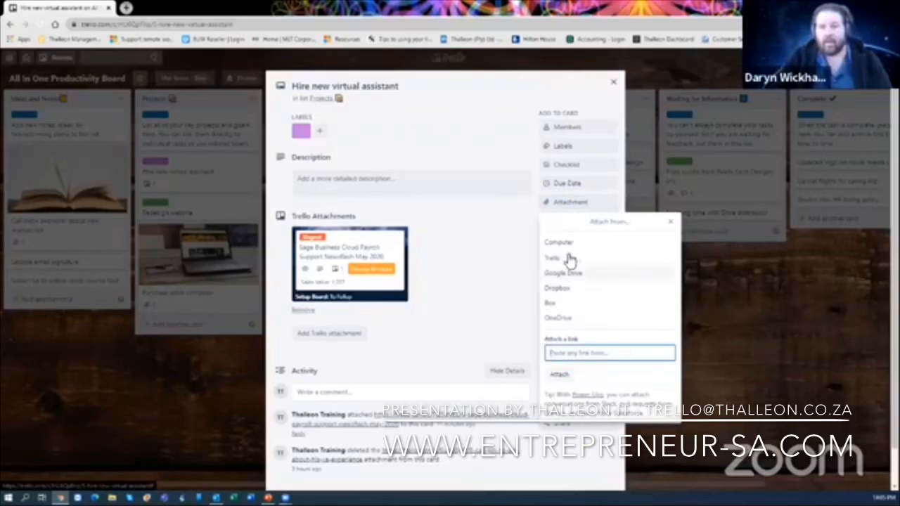
{"action": "left_click", "coordinate": [568, 258]}
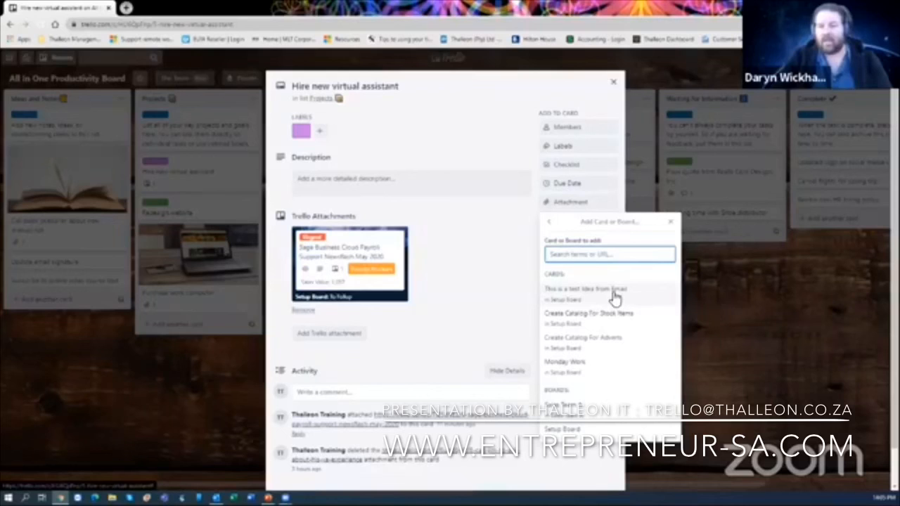
{"action": "left_click", "coordinate": [597, 417]}
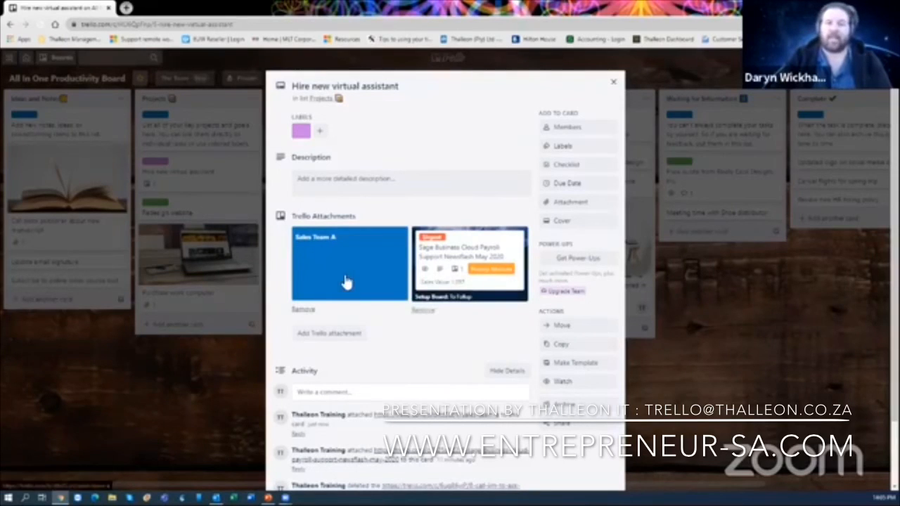
{"action": "left_click", "coordinate": [346, 282]}
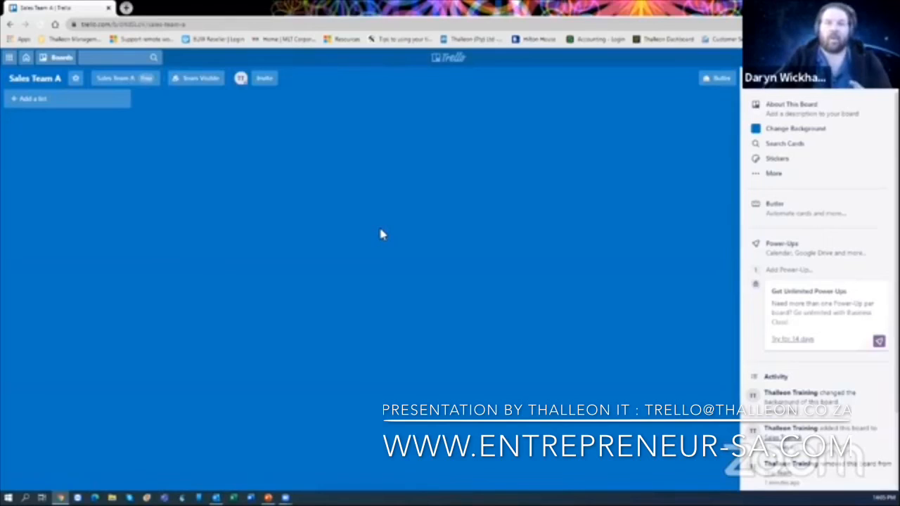
- Switch to the Setup Board from the Boards menu to show its To Follup list
{"action": "left_click", "coordinate": [62, 58]}
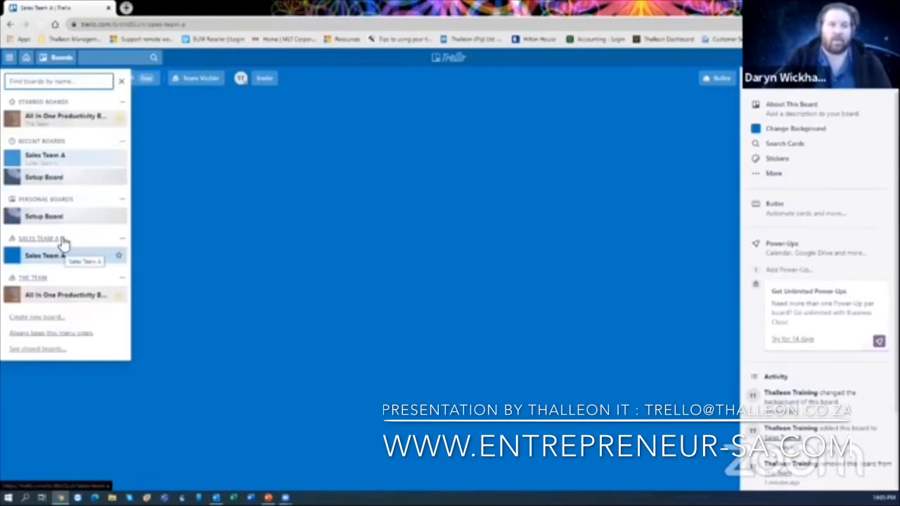
{"action": "left_click", "coordinate": [60, 179]}
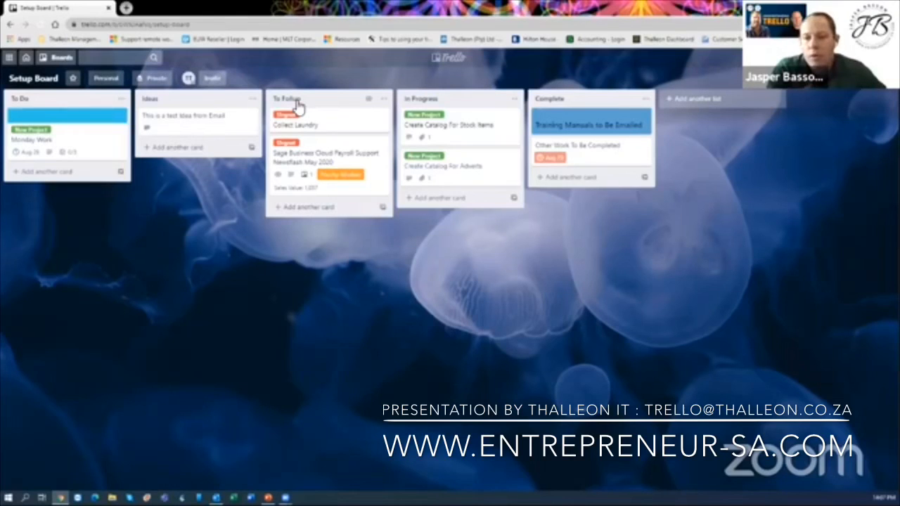
{"action": "left_click", "coordinate": [330, 162]}
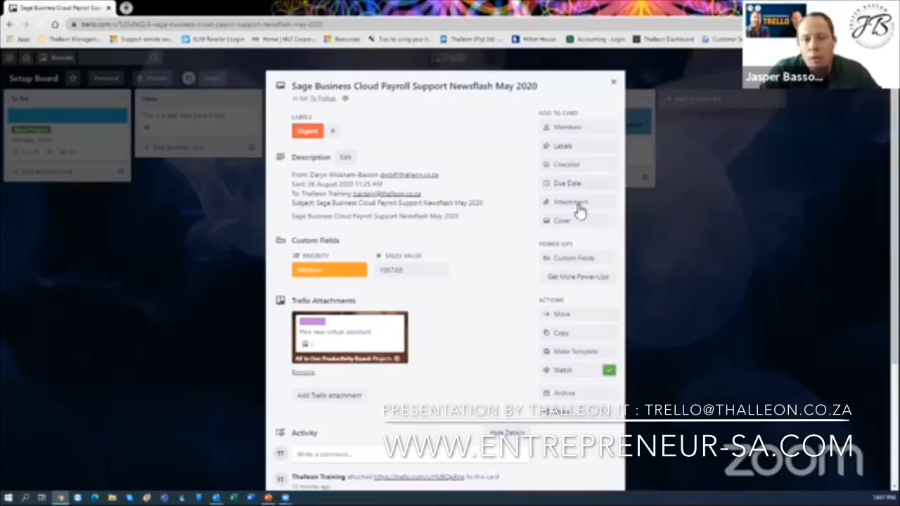
{"action": "scroll", "coordinate": [578, 215], "scroll_direction": "down", "scroll_amount": 3}
{"action": "scroll", "coordinate": [578, 217], "scroll_direction": "up", "scroll_amount": 3}
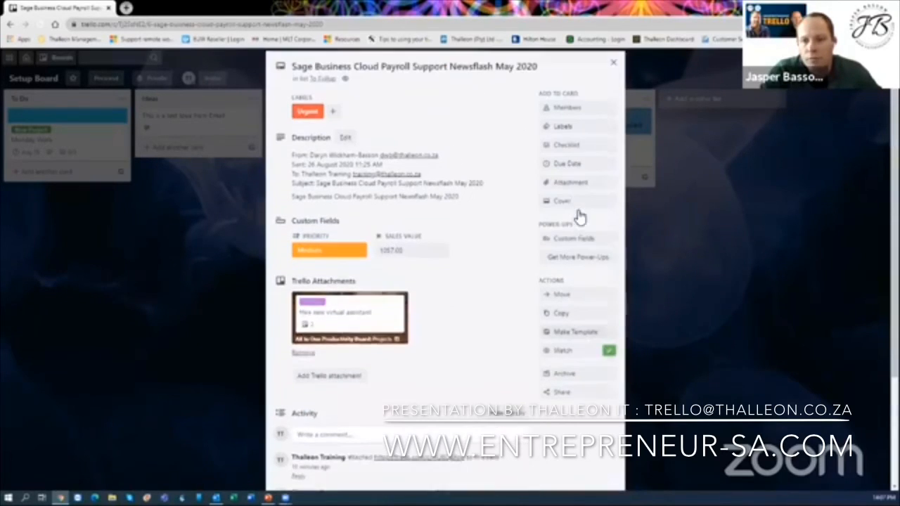
{"action": "scroll", "coordinate": [569, 299], "scroll_direction": "down", "scroll_amount": 2}
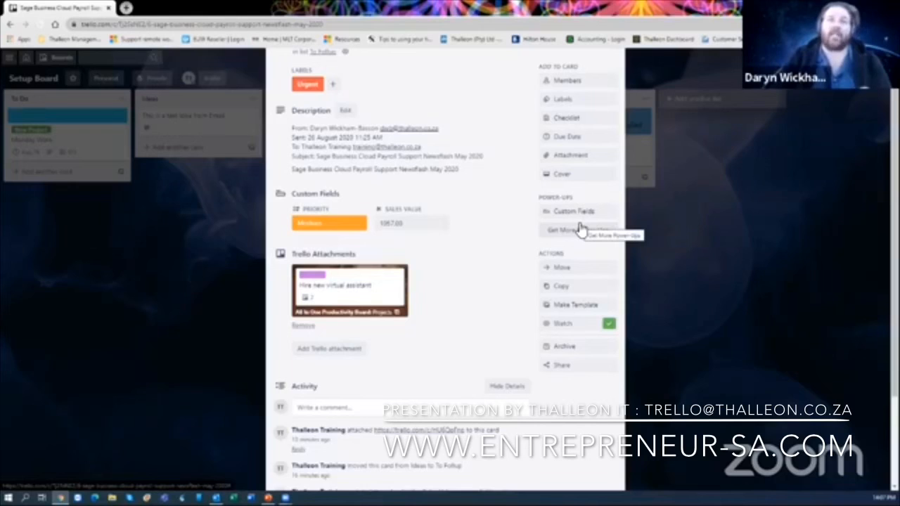
{"action": "scroll", "coordinate": [570, 227], "scroll_direction": "up", "scroll_amount": 2}
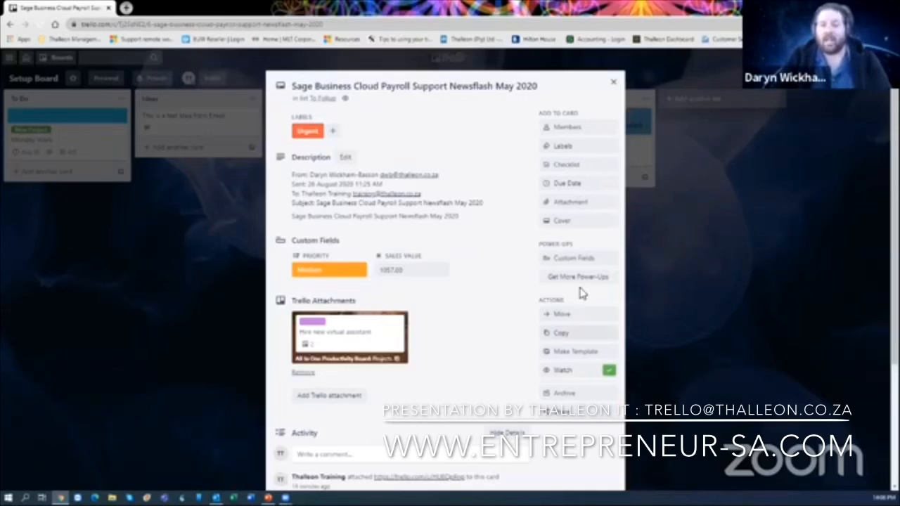
{"action": "left_click", "coordinate": [575, 209]}
{"action": "left_click", "coordinate": [577, 353]}
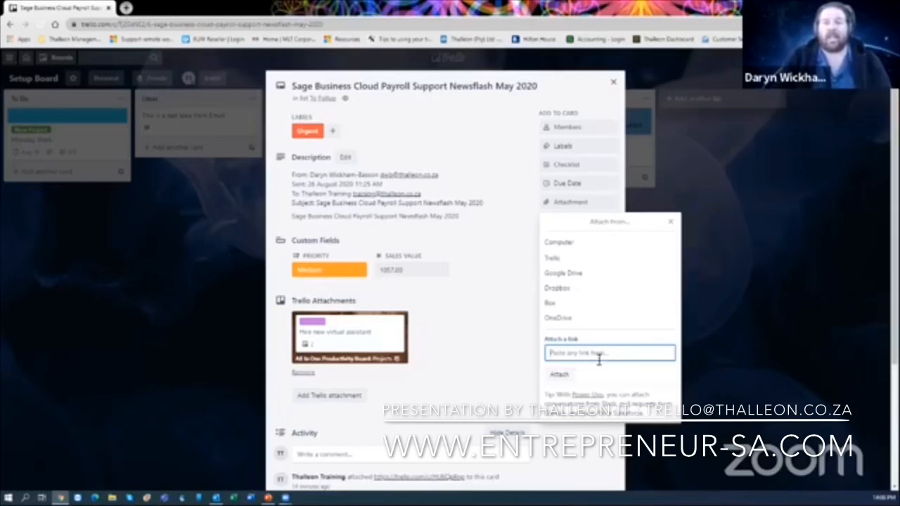
{"action": "left_click", "coordinate": [484, 284]}
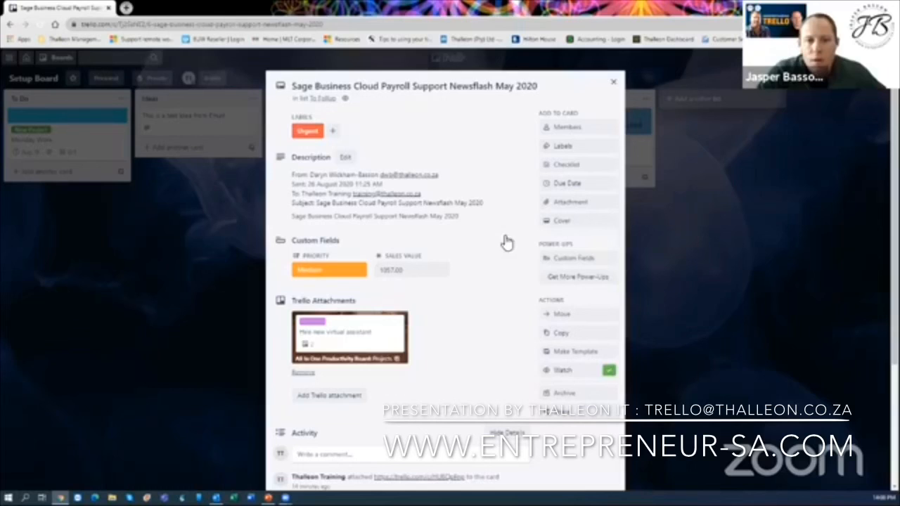
{"action": "left_click", "coordinate": [612, 82]}
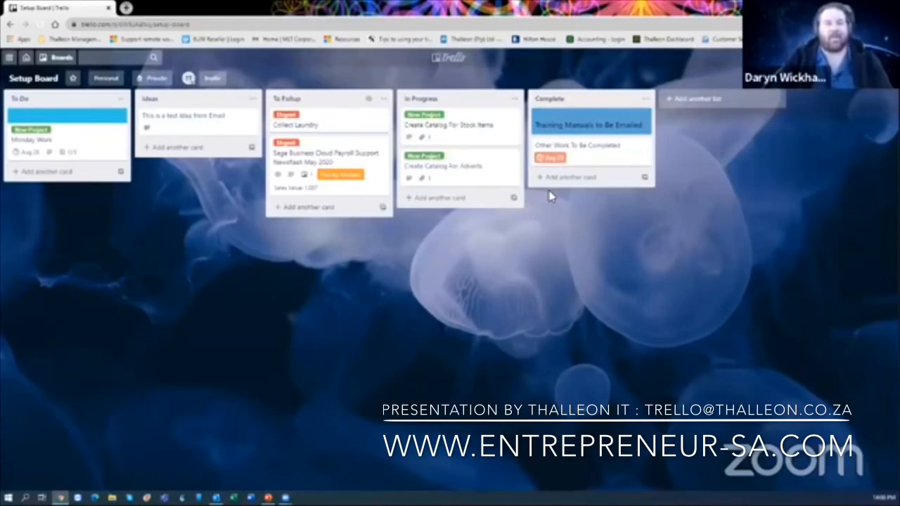